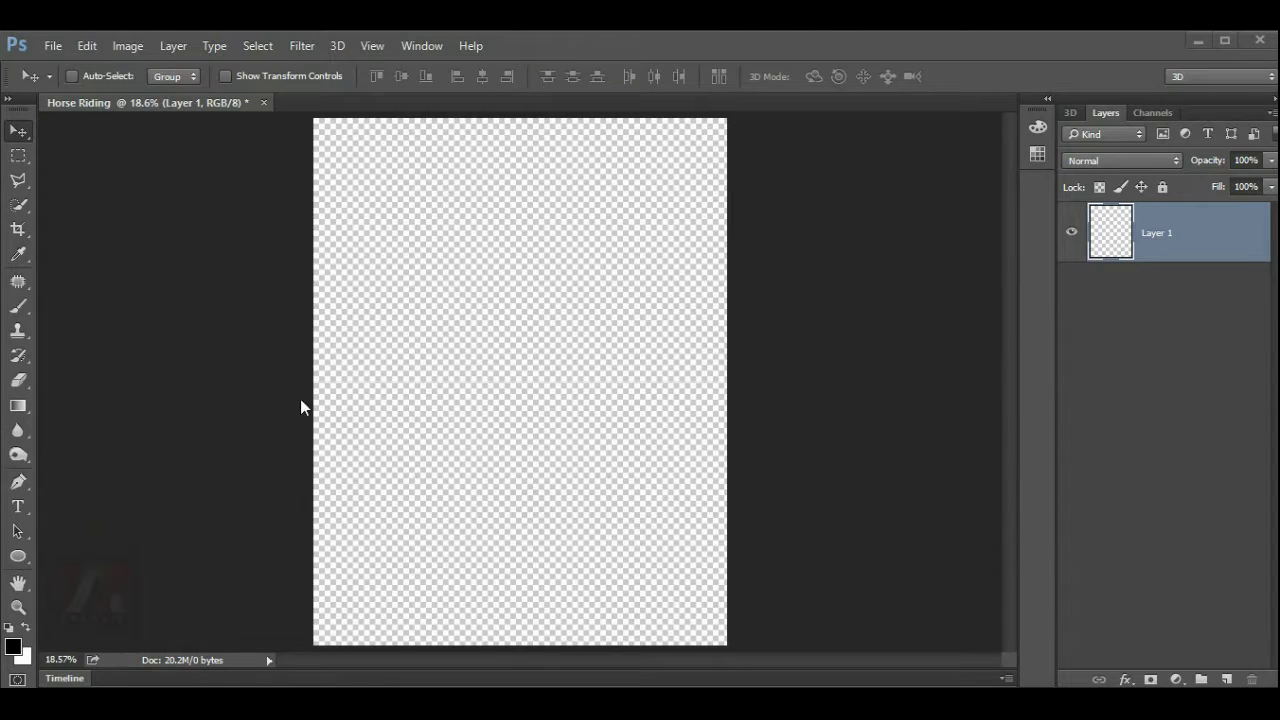
# - Drag the stormy clouds photo into the Horse Riding document as a new layer
pyautogui.click(286, 440)
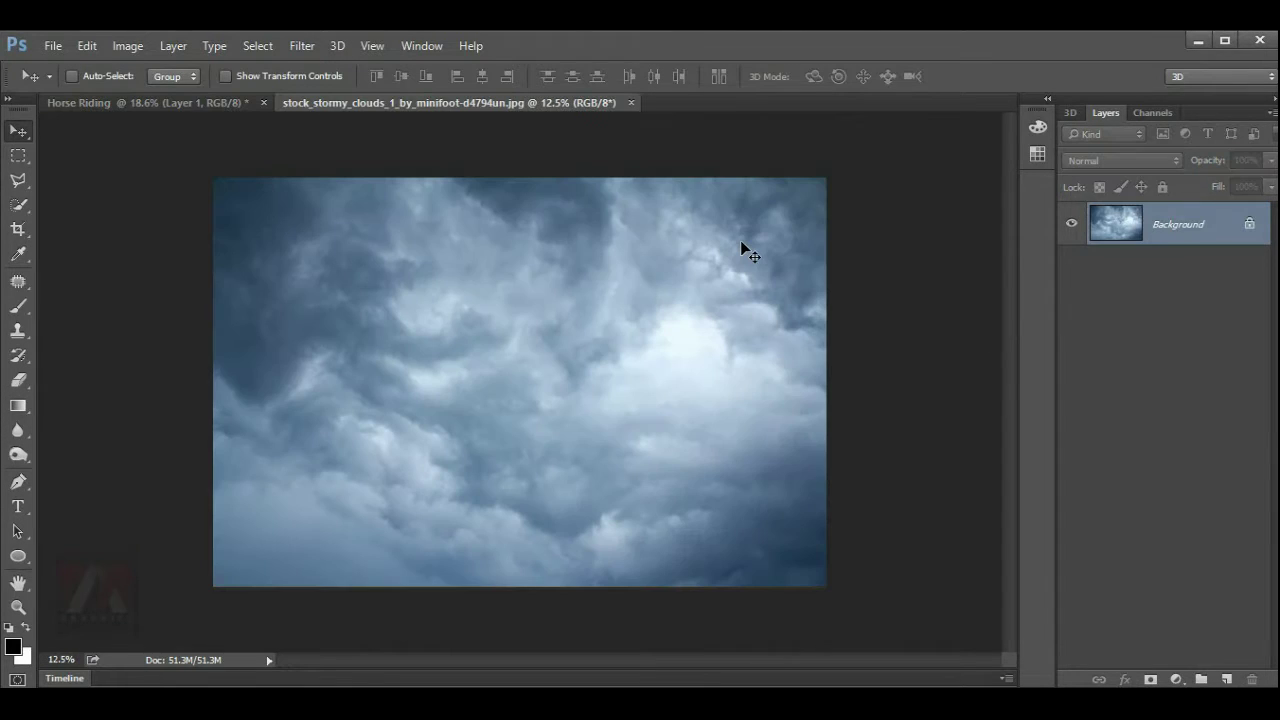
pyautogui.moveTo(484, 368); pyautogui.dragTo(372, 283)
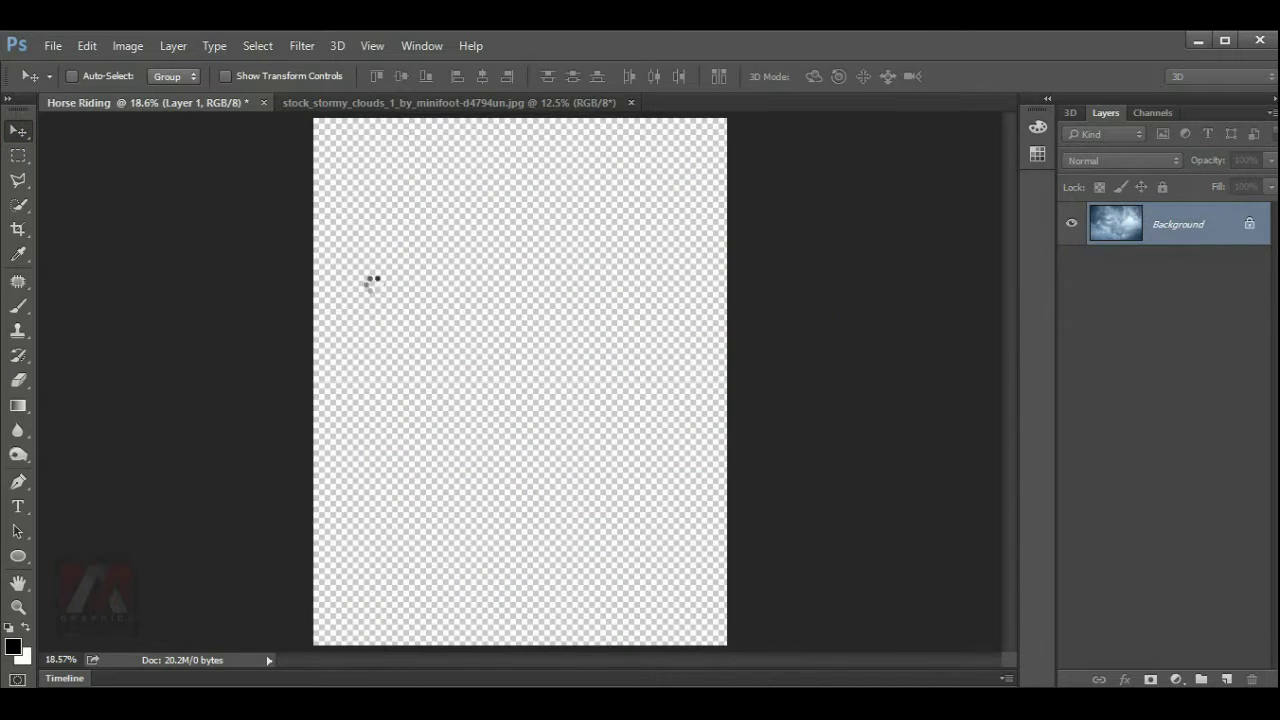
pyautogui.scroll(-3, 440, 315)
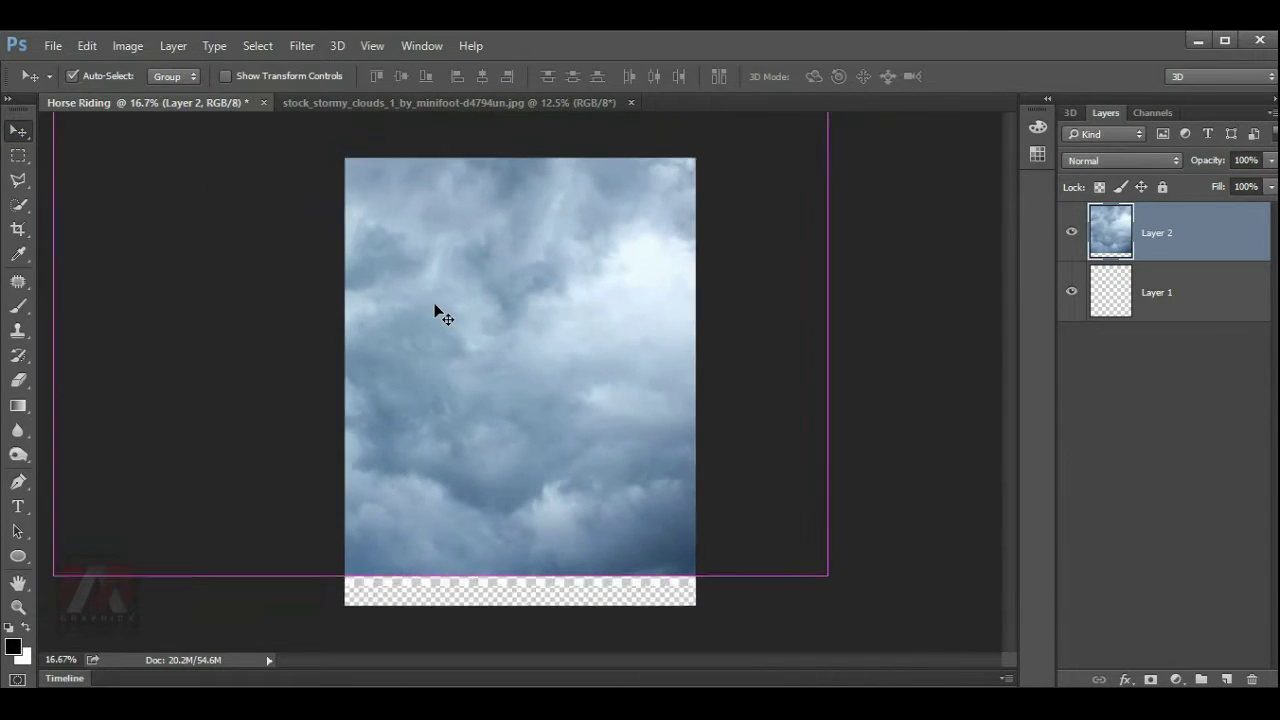
pyautogui.moveTo(550, 380); pyautogui.dragTo(474, 423)
# - Scale the clouds to about 117% so they cover the whole canvas
pyautogui.hotkey('ctrl', 't')
pyautogui.moveTo(612, 324); pyautogui.dragTo(670, 275)
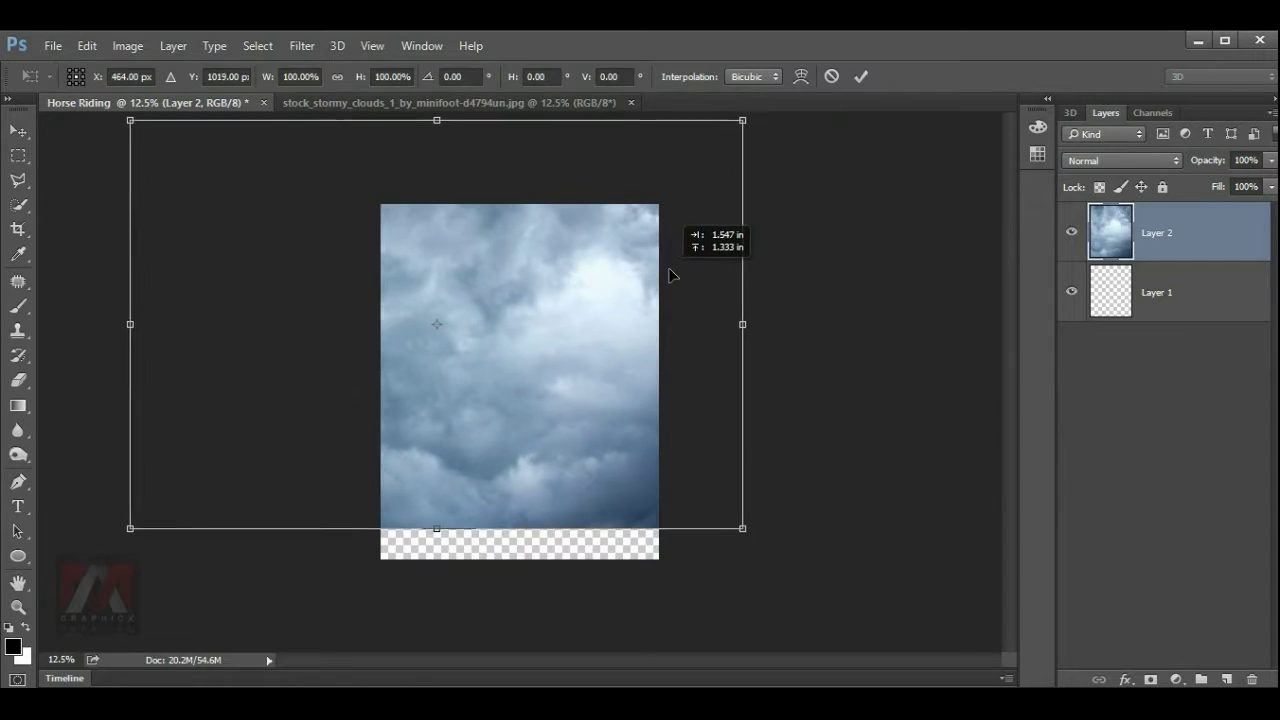
pyautogui.moveTo(130, 529); pyautogui.dragTo(48, 583)
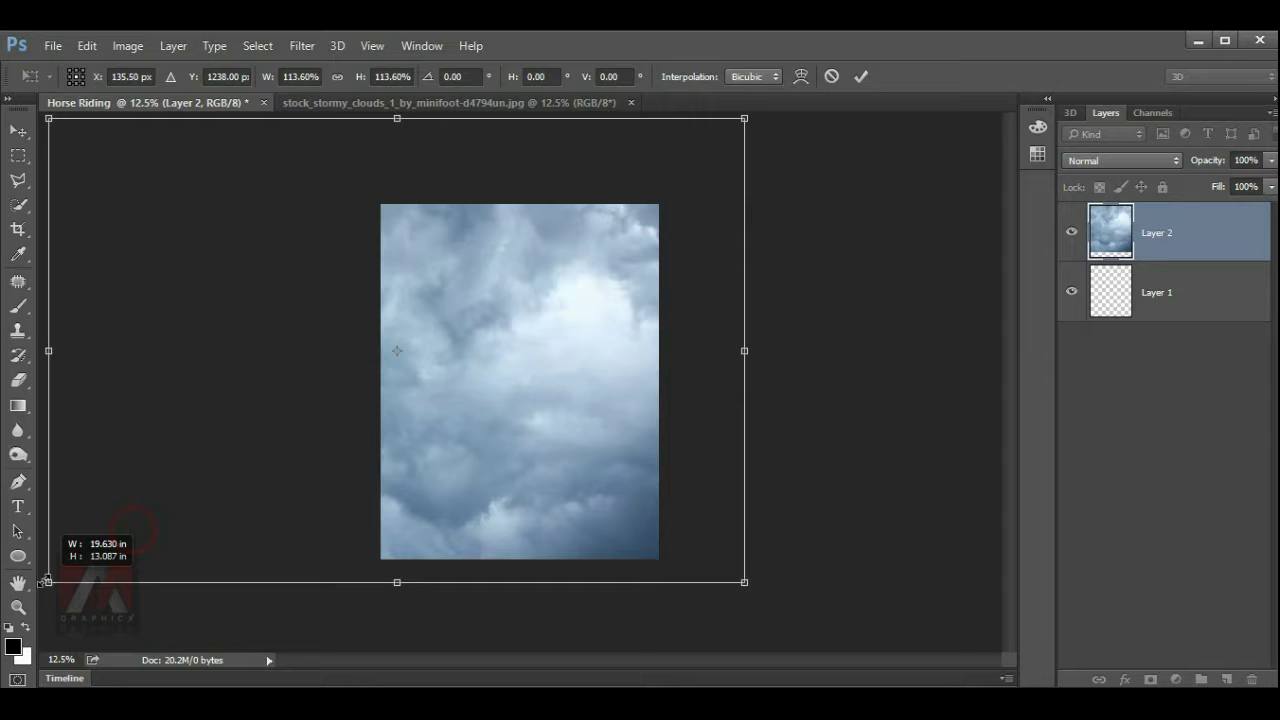
pyautogui.moveTo(572, 404); pyautogui.dragTo(583, 393)
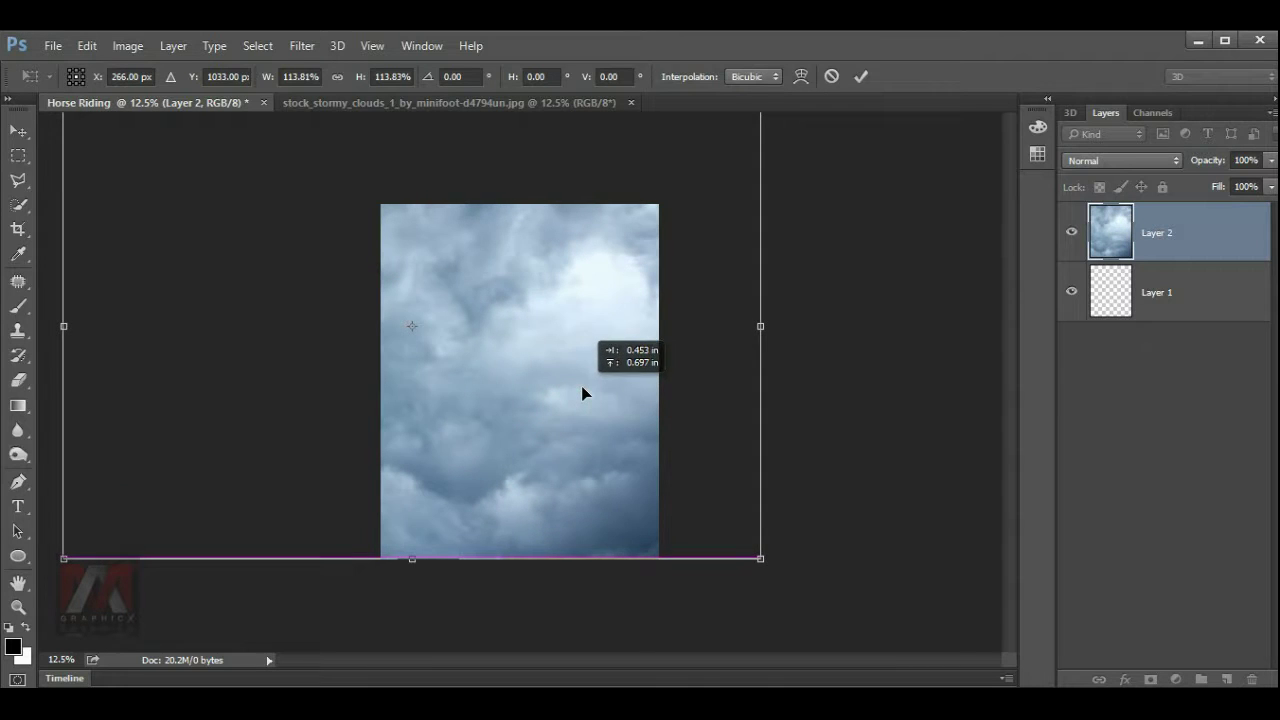
pyautogui.moveTo(760, 560)
pyautogui.mouseDown()
pyautogui.moveTo(780, 570)
pyautogui.moveTo(731, 523)
pyautogui.mouseUp()
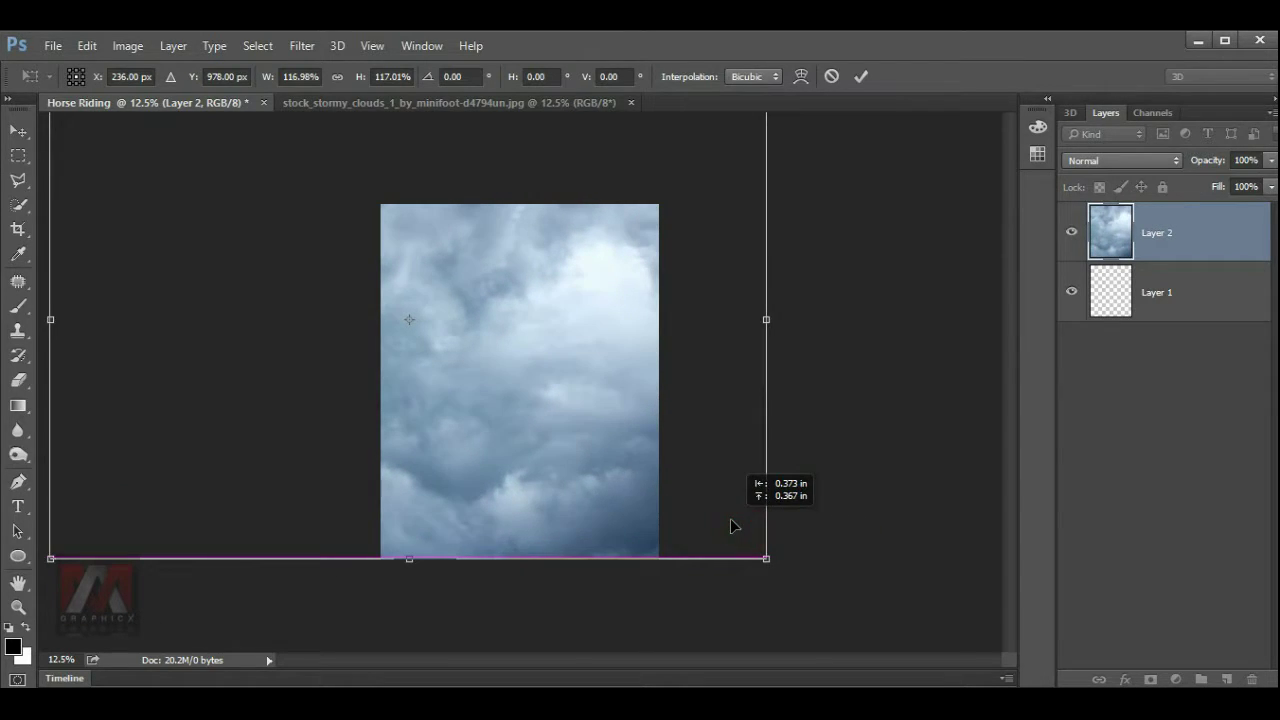
pyautogui.click(860, 80)
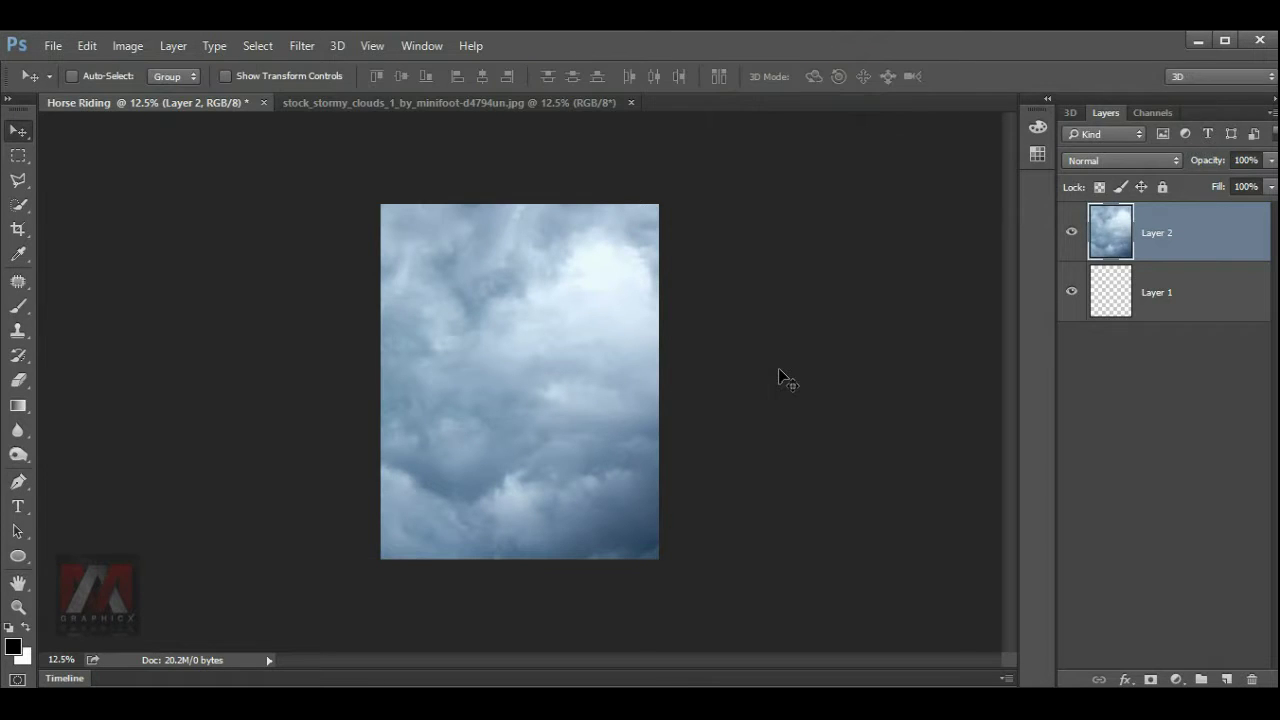
pyautogui.hotkey('ctrl', '0')
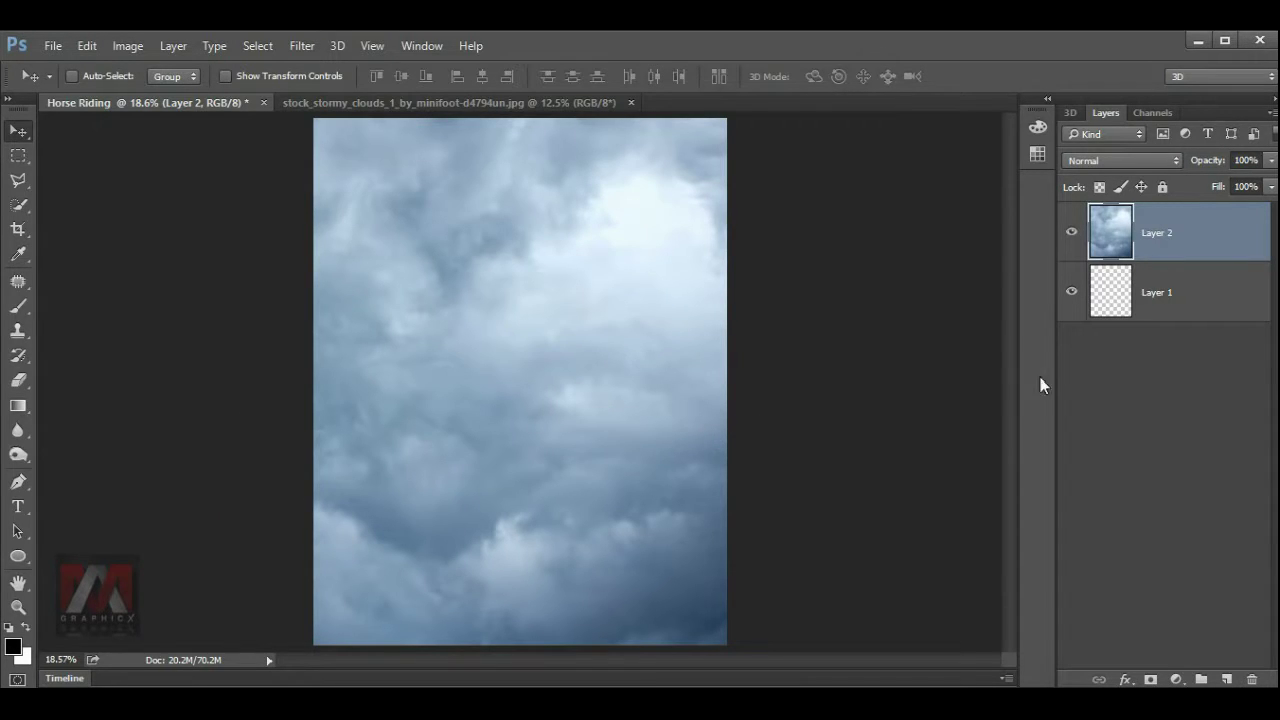
# - Add a Curves adjustment clipped to the clouds, pulling the curve down to darken them
pyautogui.click(1178, 679)
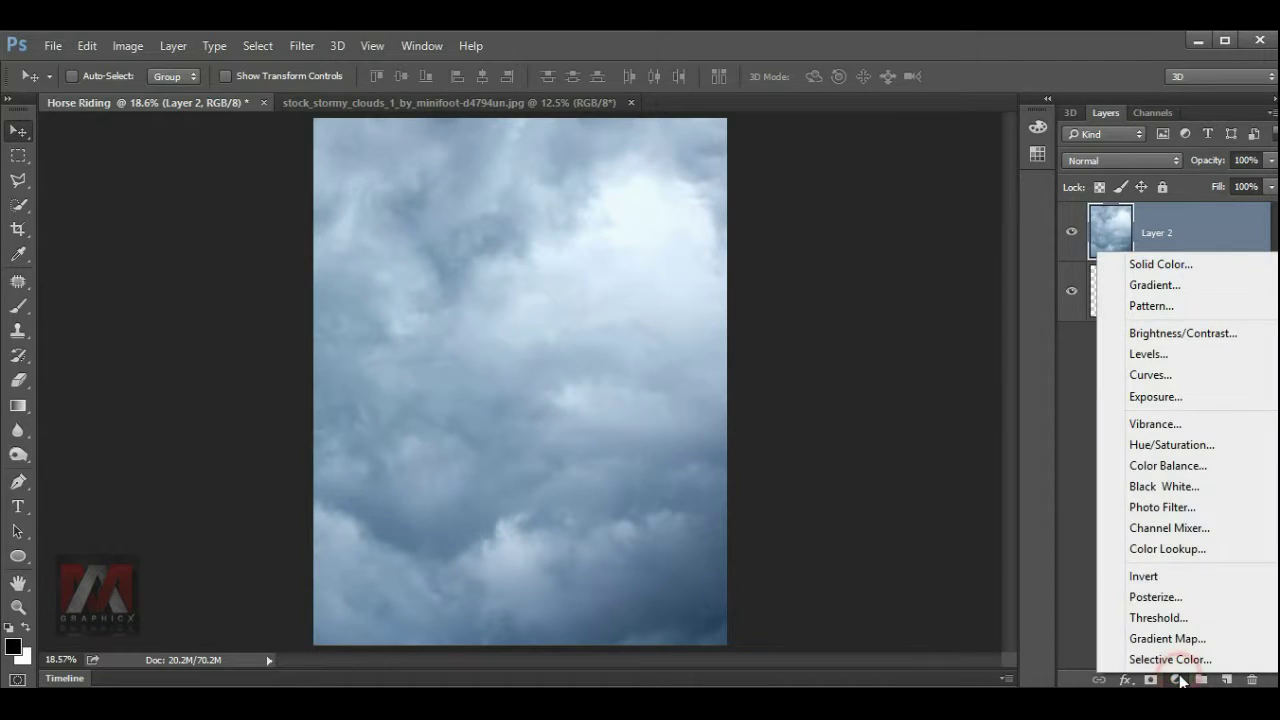
pyautogui.click(1157, 375)
pyautogui.click(720, 545)
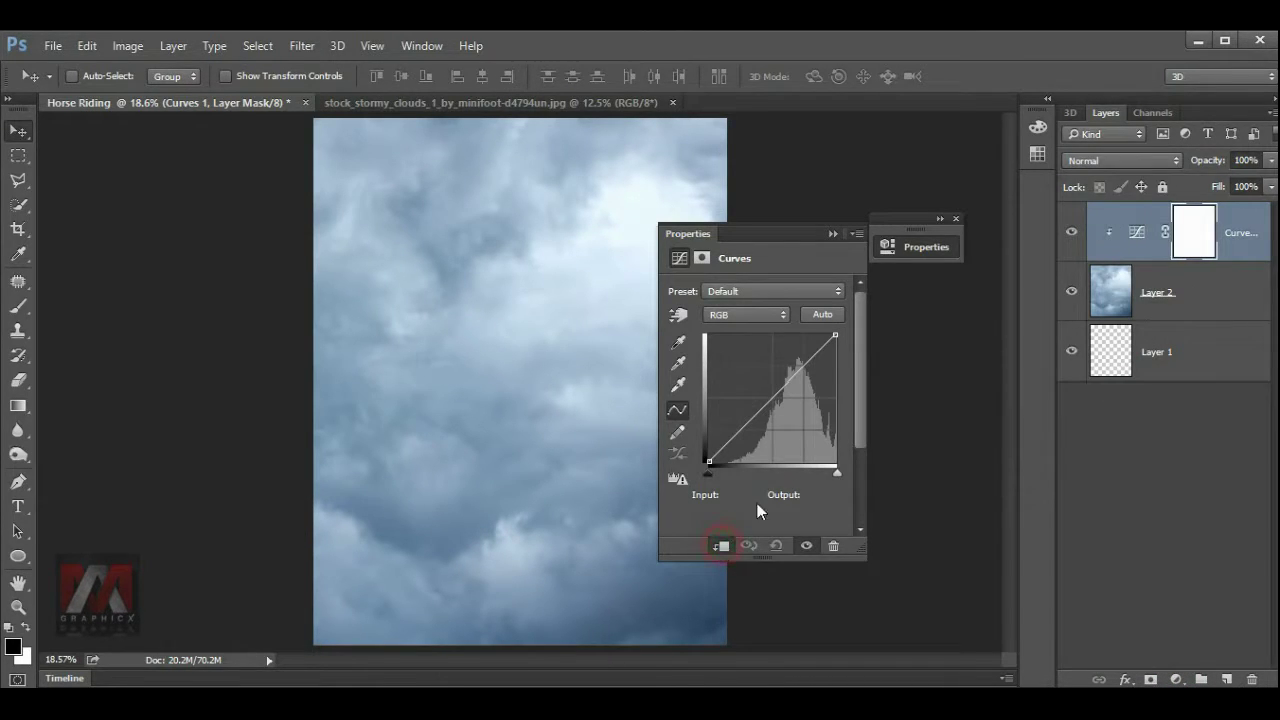
pyautogui.moveTo(780, 397); pyautogui.dragTo(784, 414)
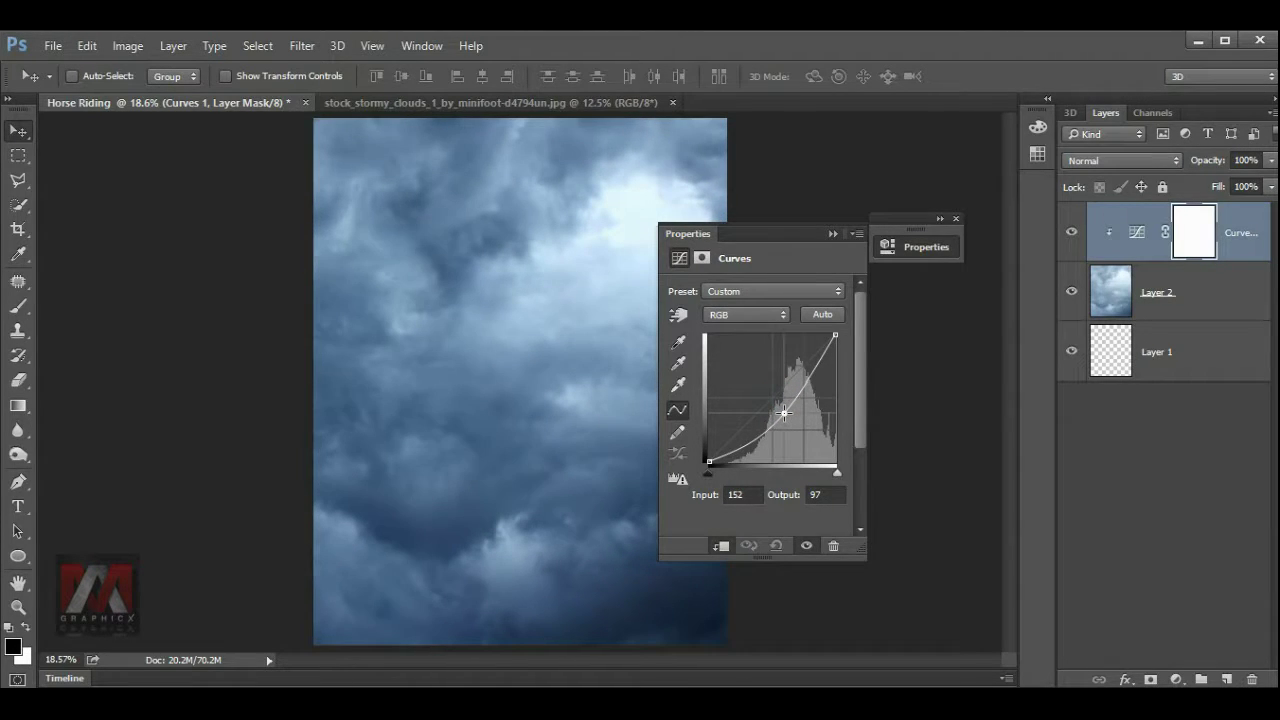
pyautogui.click(957, 219)
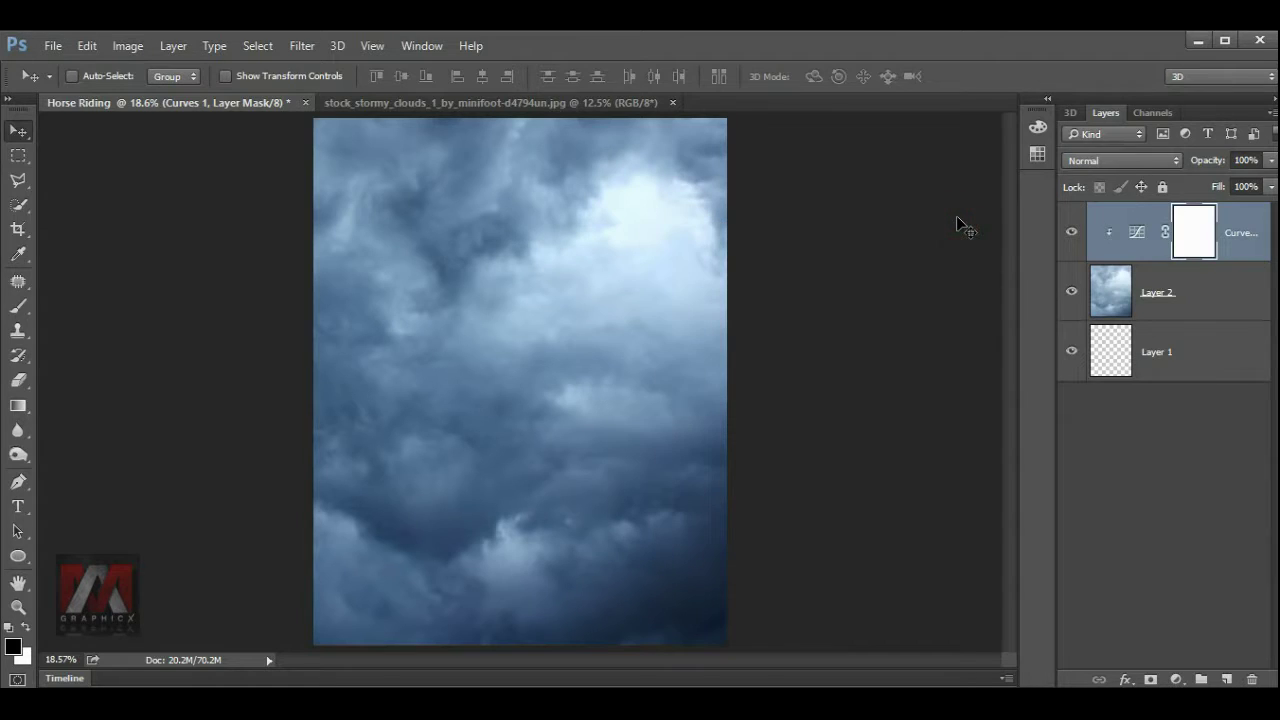
# - Add a clipped Color Balance with Cyan/Red -8 and a slight shift toward blue
pyautogui.click(1176, 679)
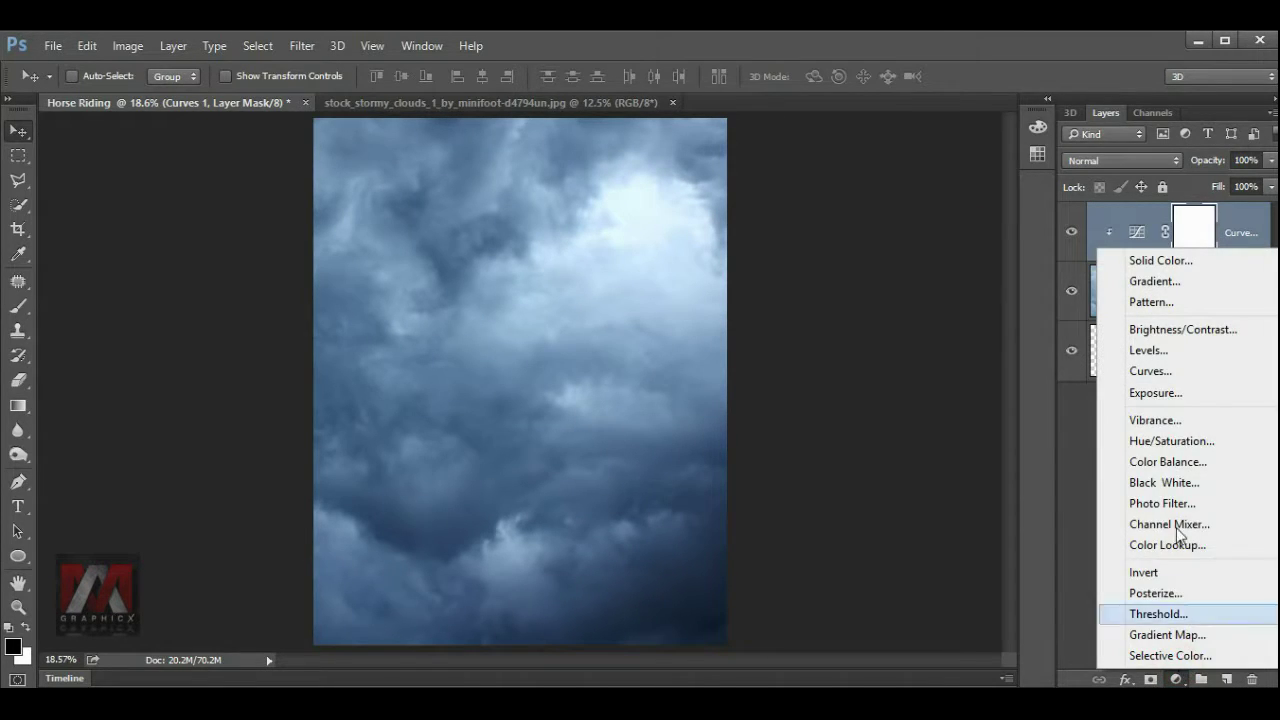
pyautogui.click(1166, 462)
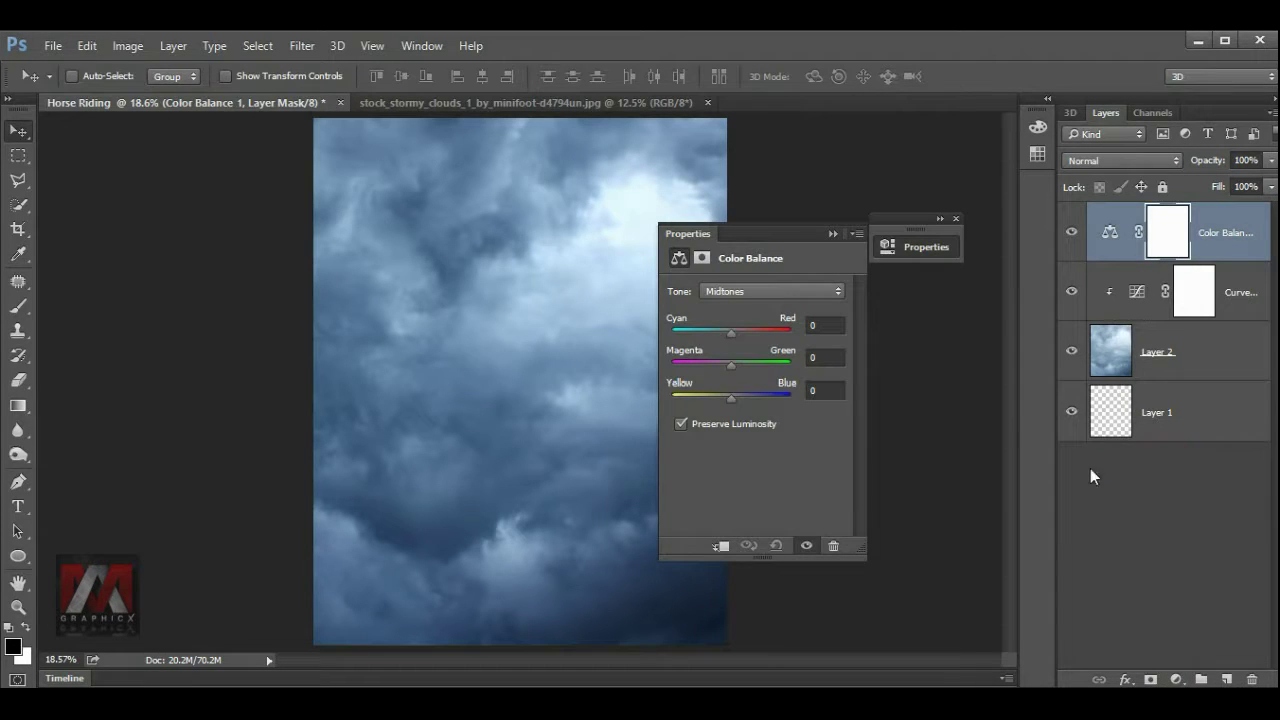
pyautogui.click(724, 545)
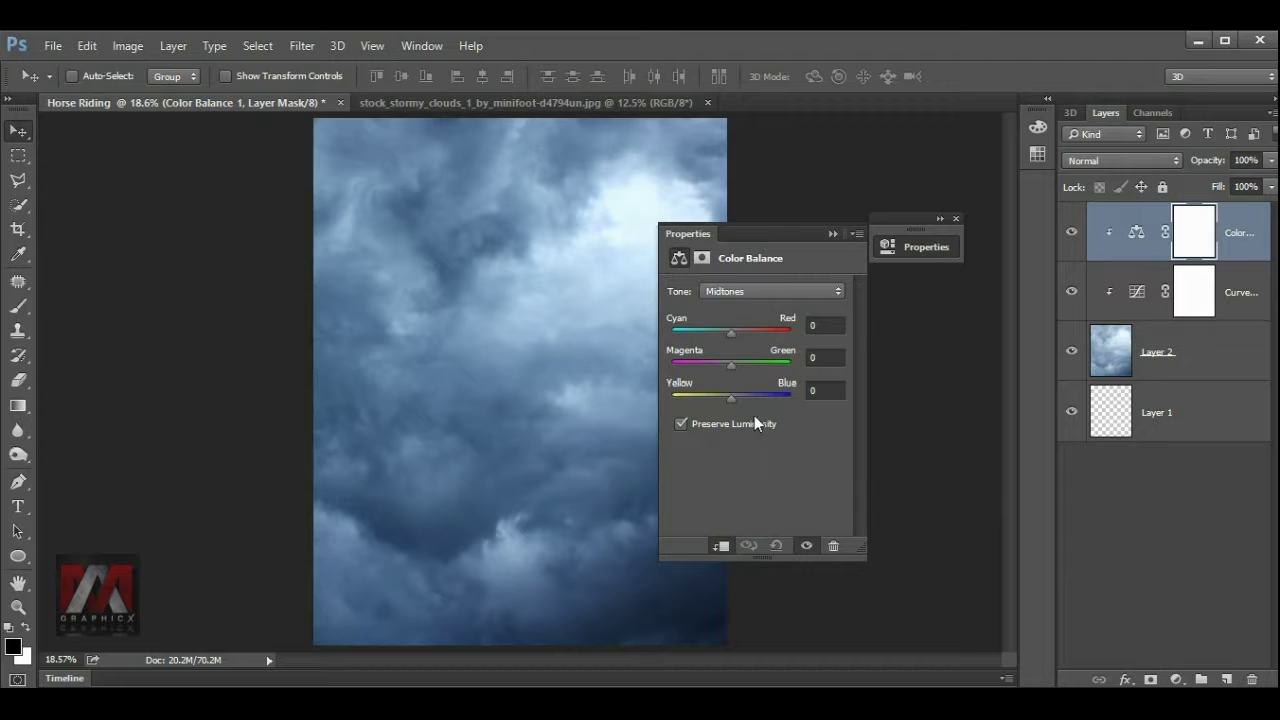
pyautogui.moveTo(733, 336); pyautogui.dragTo(727, 338)
pyautogui.moveTo(731, 397); pyautogui.dragTo(733, 396)
pyautogui.click(954, 218)
pyautogui.click(1178, 679)
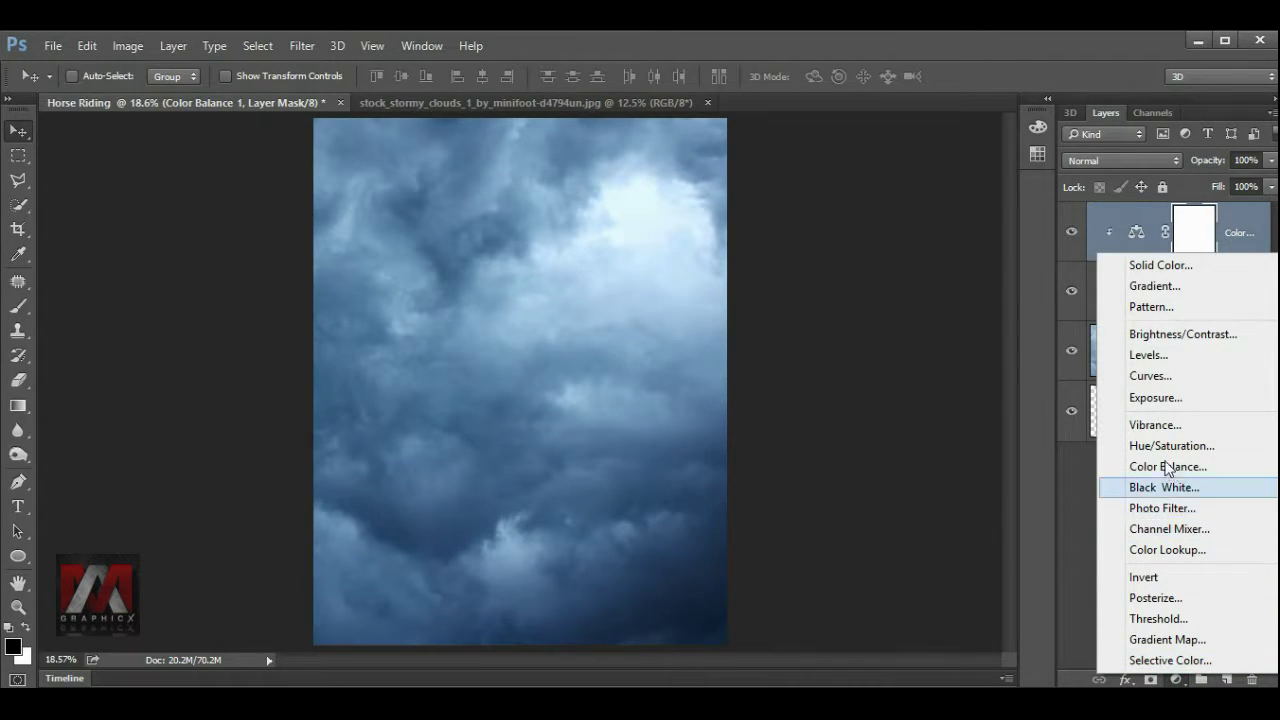
# - Clip a Hue/Saturation layer (Saturation -40, Lightness -9) to the clouds and toggle it to compare
pyautogui.click(1163, 445)
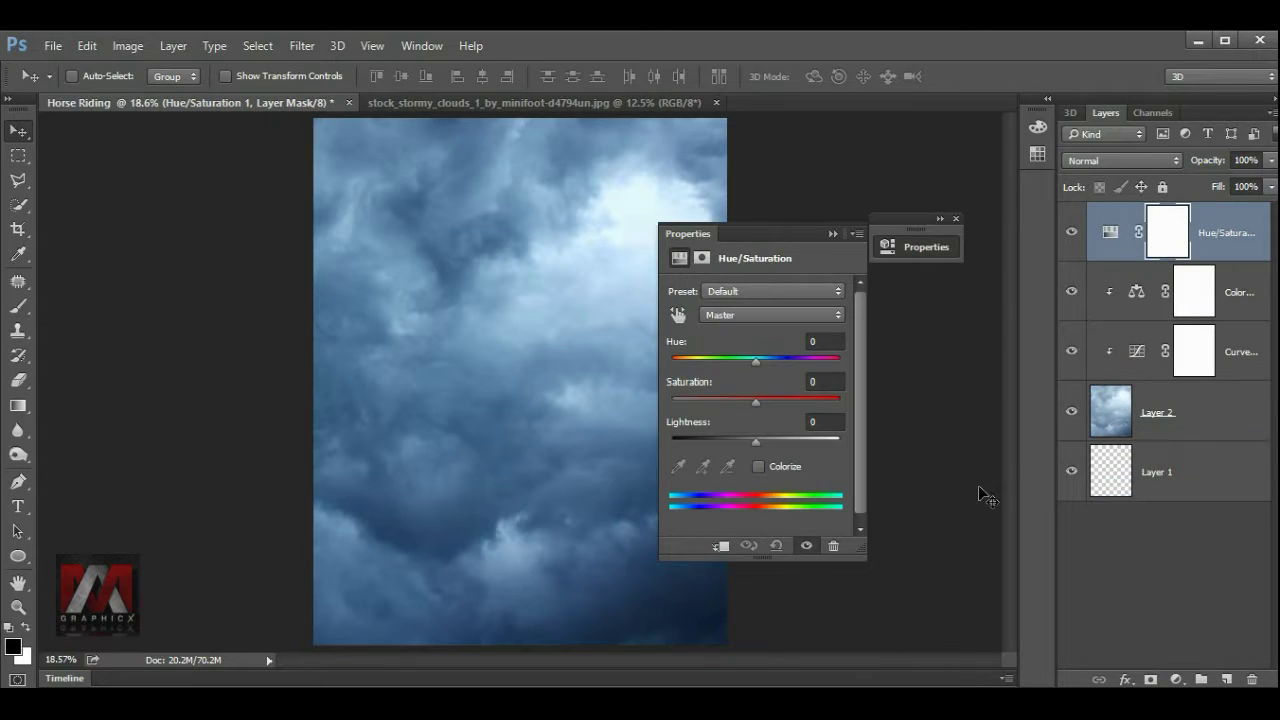
pyautogui.click(724, 546)
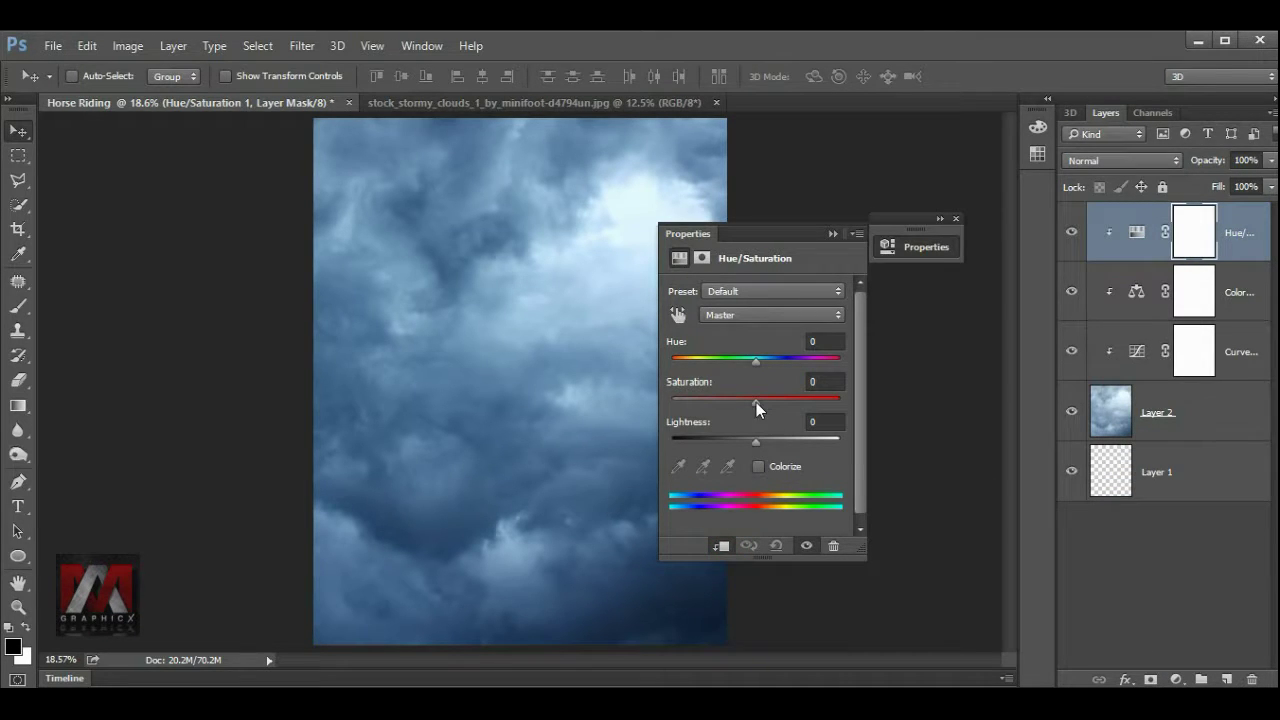
pyautogui.moveTo(742, 405)
pyautogui.mouseDown()
pyautogui.moveTo(726, 402)
pyautogui.moveTo(750, 437)
pyautogui.moveTo(722, 404)
pyautogui.mouseUp()
pyautogui.click(727, 403)
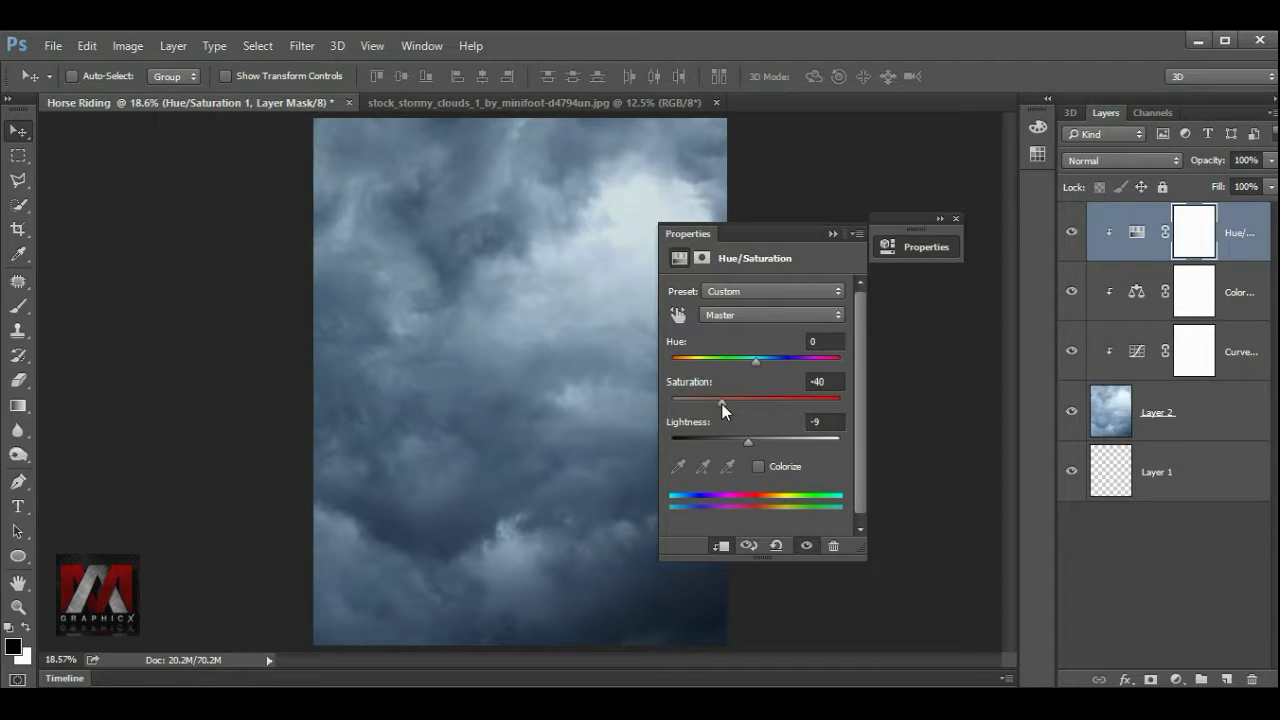
pyautogui.moveTo(887, 217); pyautogui.dragTo(962, 220)
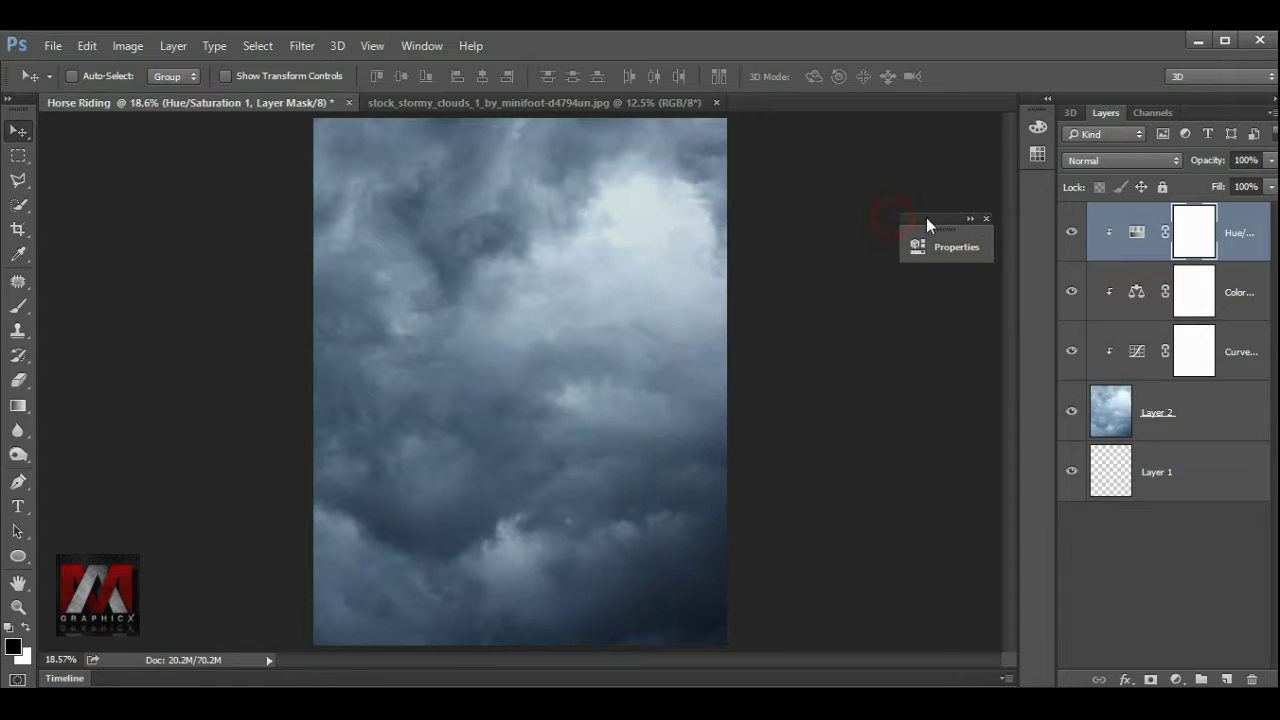
pyautogui.click(1001, 217)
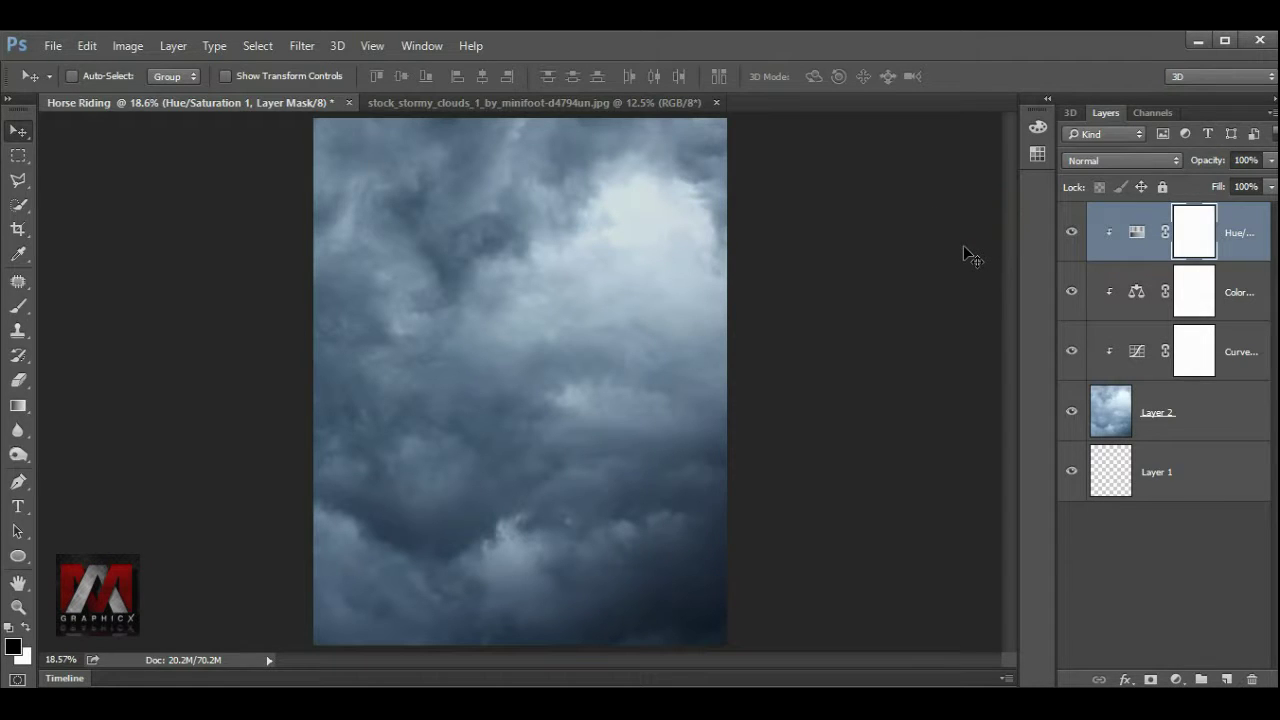
pyautogui.click(1071, 233)
pyautogui.click(1071, 233)
# - Marquee-select the rope and move it into the Horse Riding document
pyautogui.press('m')
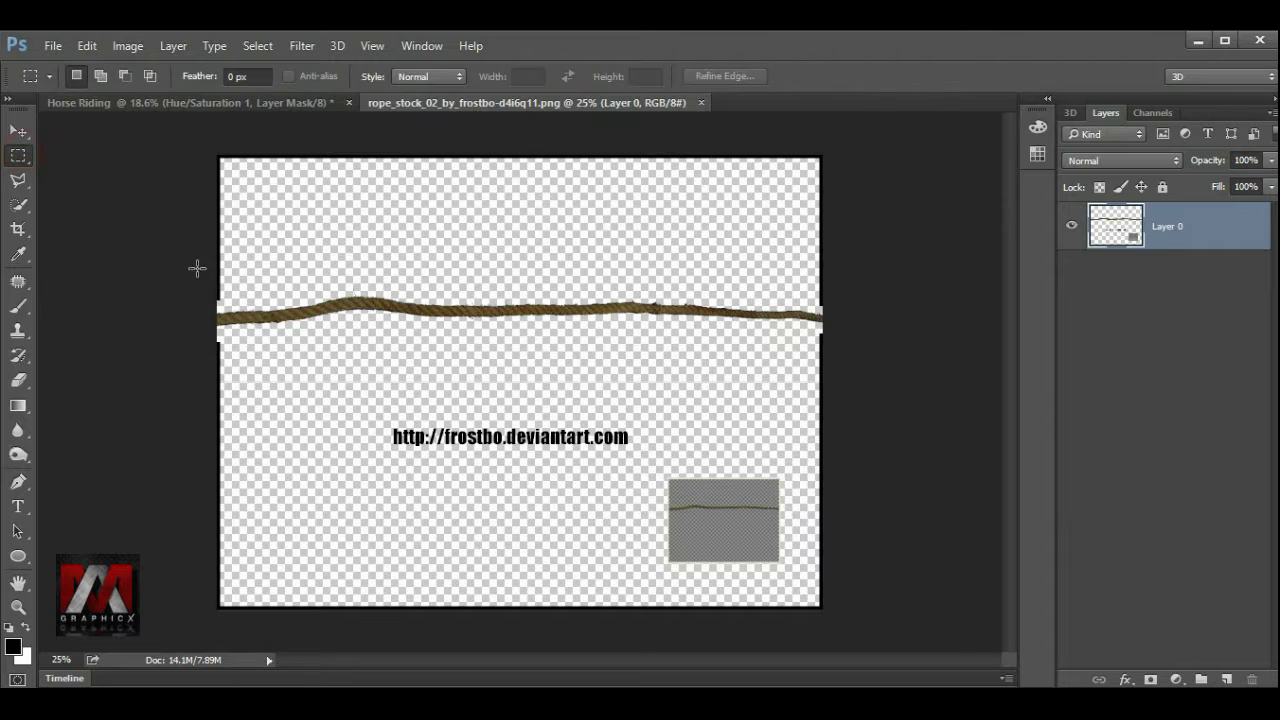
pyautogui.moveTo(190, 240); pyautogui.dragTo(851, 382)
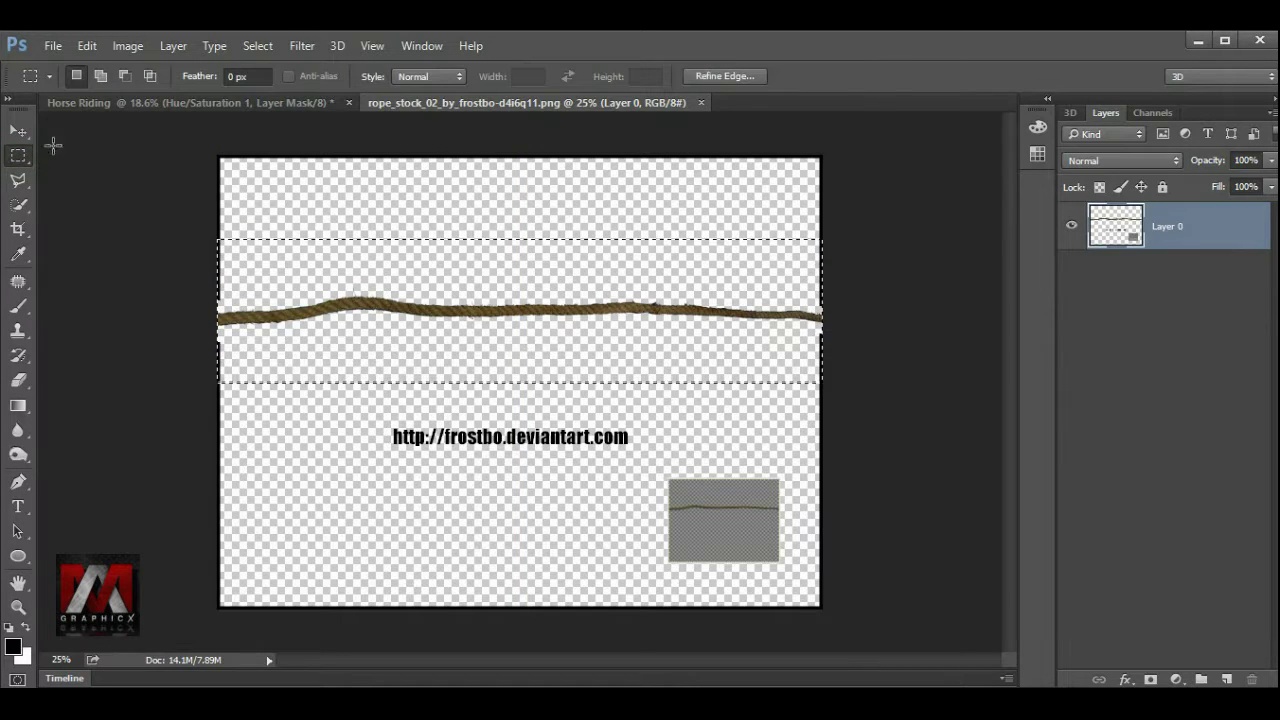
pyautogui.click(18, 131)
pyautogui.moveTo(401, 314)
pyautogui.mouseDown()
pyautogui.moveTo(467, 335)
pyautogui.moveTo(483, 451)
pyautogui.mouseUp()
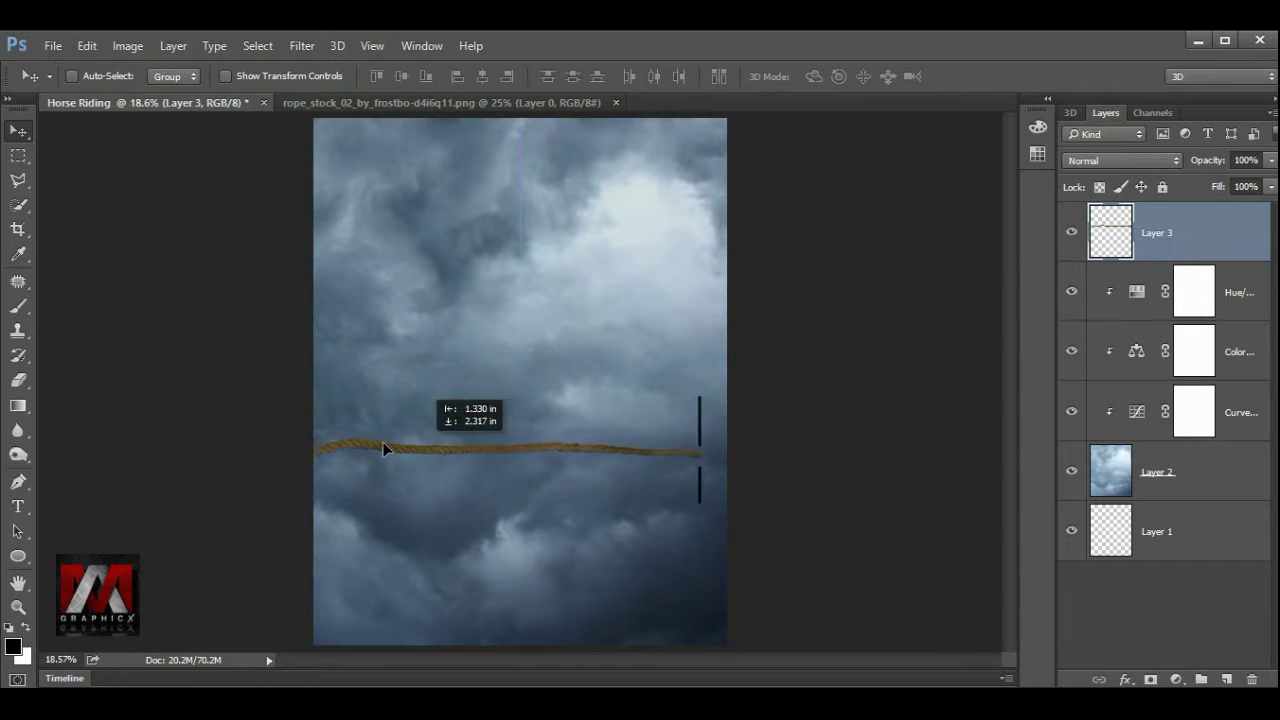
pyautogui.rightClick(483, 447)
pyautogui.click(460, 432)
# - Scale the rope down to about 80% across the middle of the sky
pyautogui.hotkey('ctrl', 't')
pyautogui.moveTo(765, 396); pyautogui.dragTo(677, 417)
pyautogui.moveTo(594, 451); pyautogui.dragTo(614, 443)
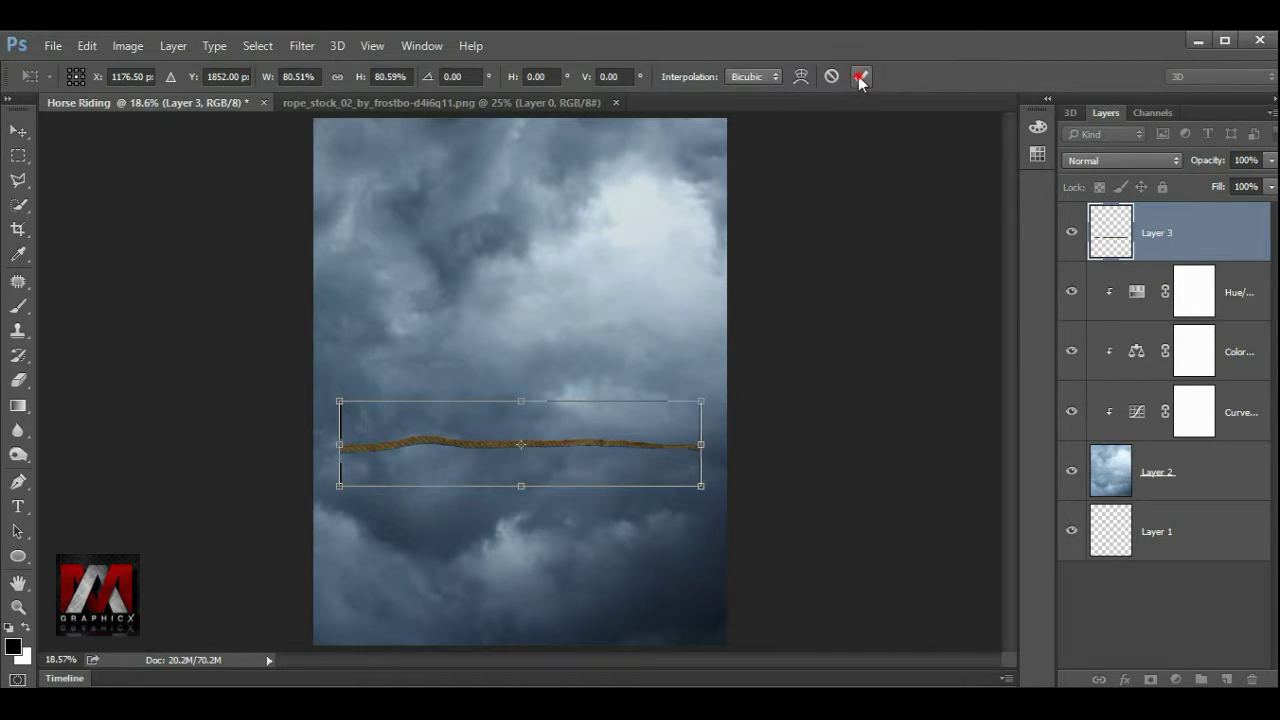
pyautogui.click(860, 78)
# - Erase the black rope-end posts with a soft round eraser, size 100, 100% opacity
pyautogui.click(18, 380)
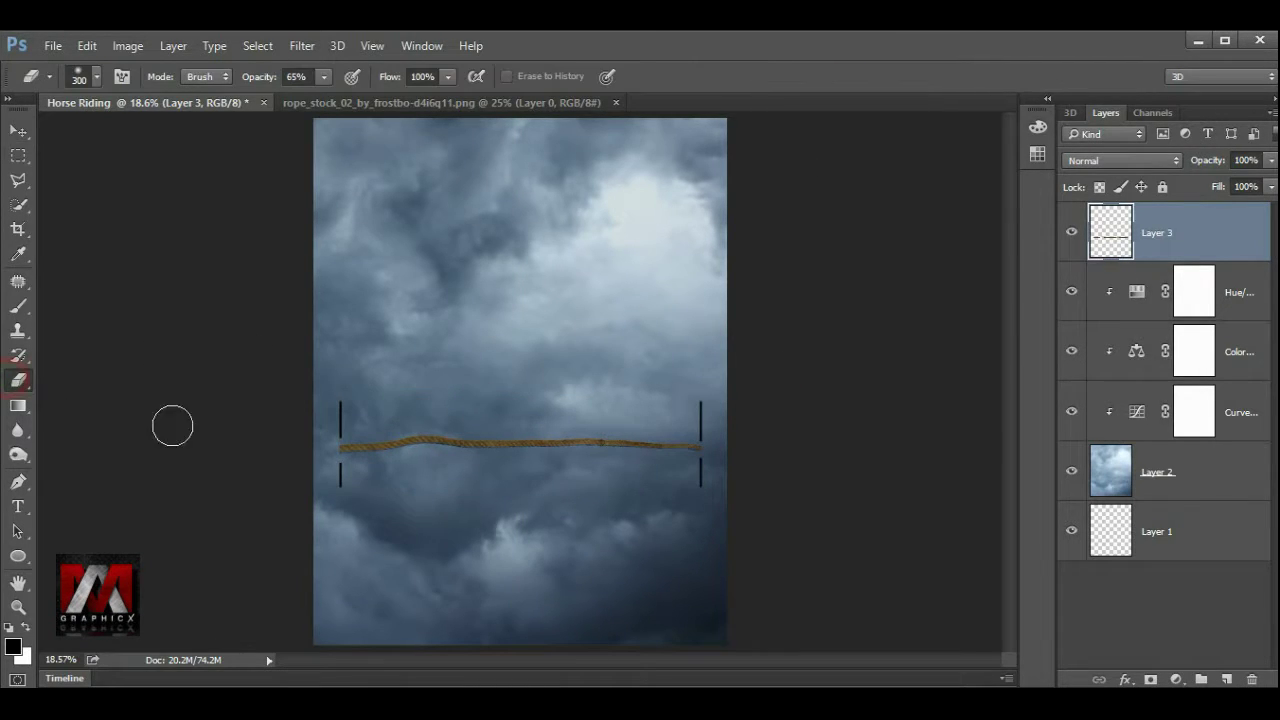
pyautogui.hotkey('ctrl', '+')
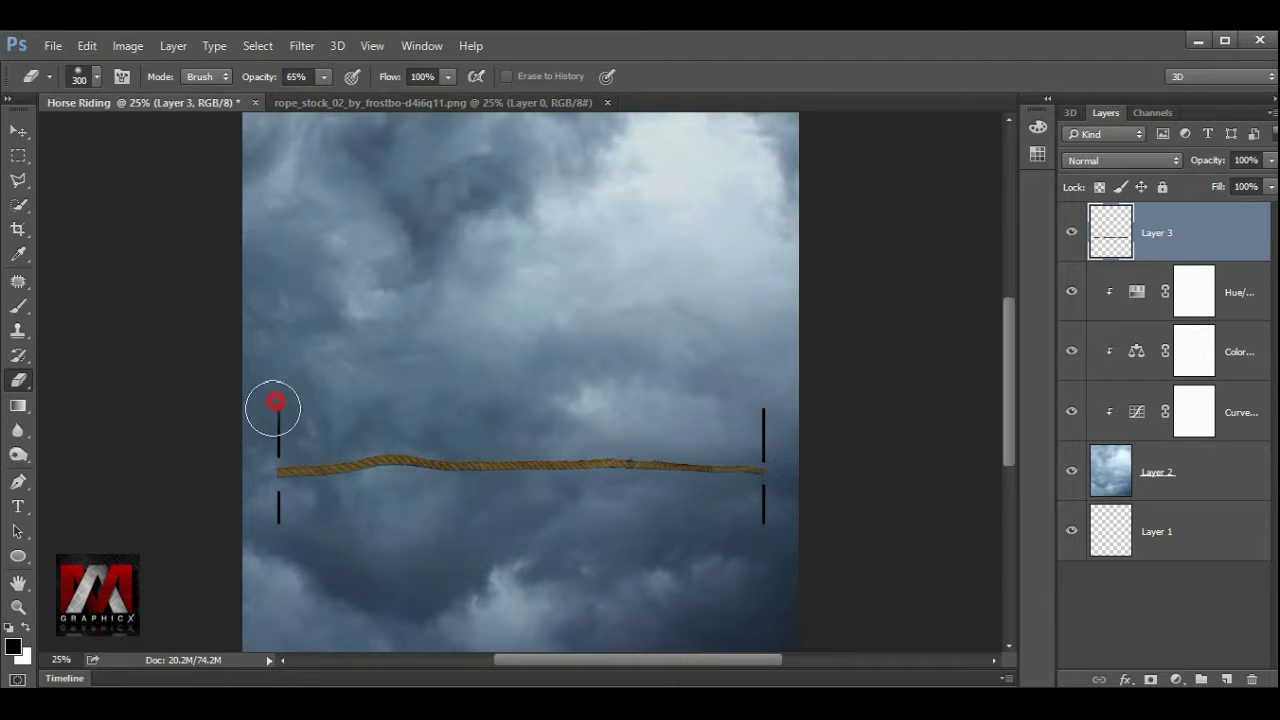
pyautogui.click(80, 76)
pyautogui.click(63, 257)
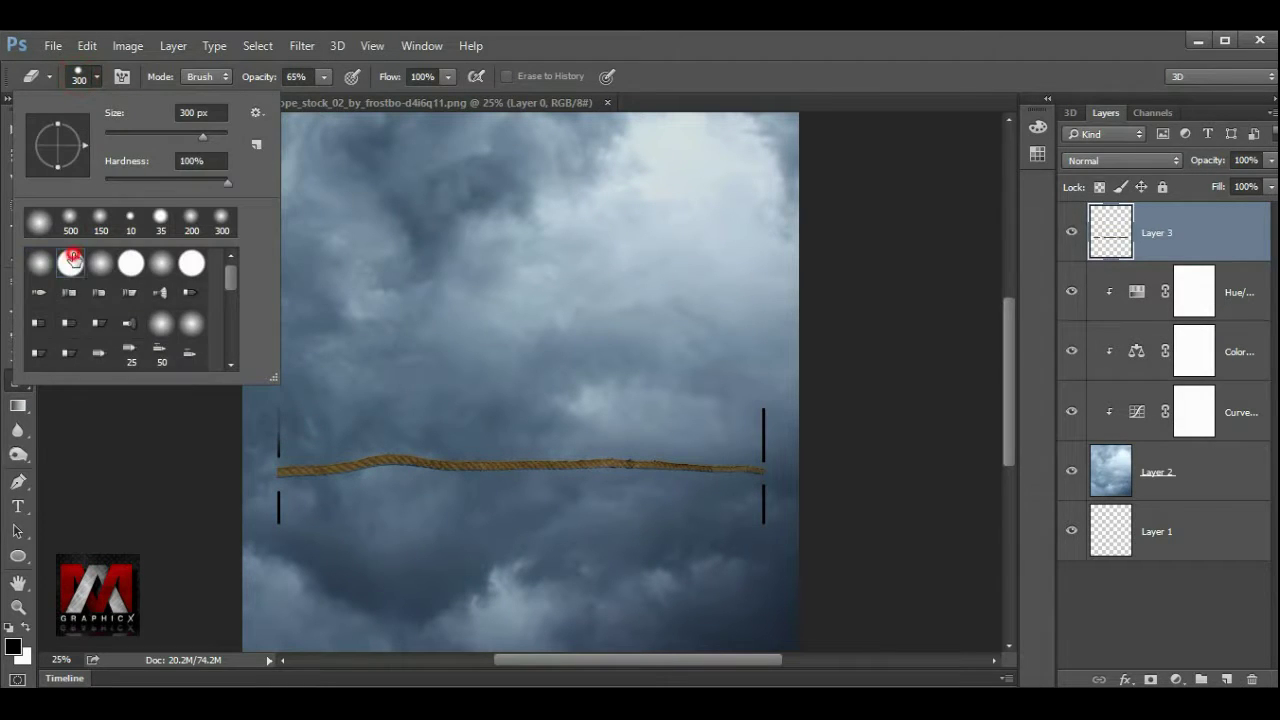
pyautogui.click(330, 354)
pyautogui.press('[')
pyautogui.press('[')
pyautogui.press('[')
pyautogui.press('[')
pyautogui.press('[')
pyautogui.press('[')
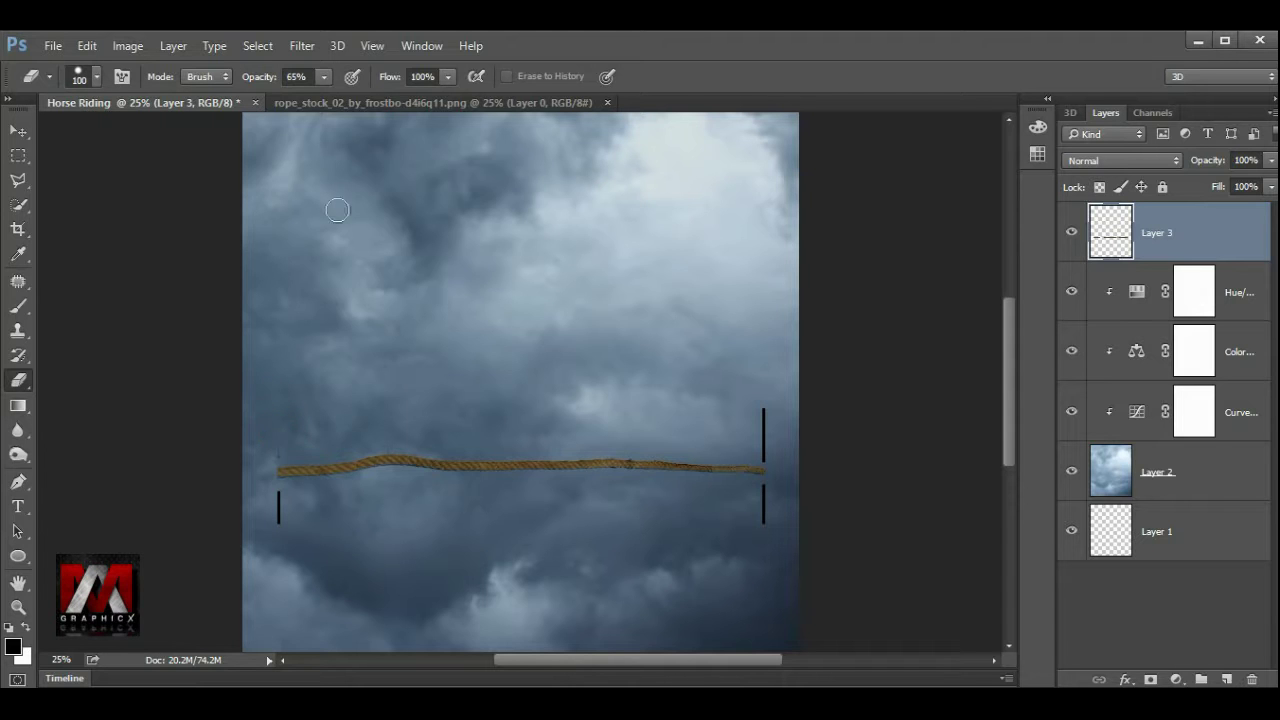
pyautogui.press('0')
pyautogui.moveTo(766, 400); pyautogui.dragTo(766, 436)
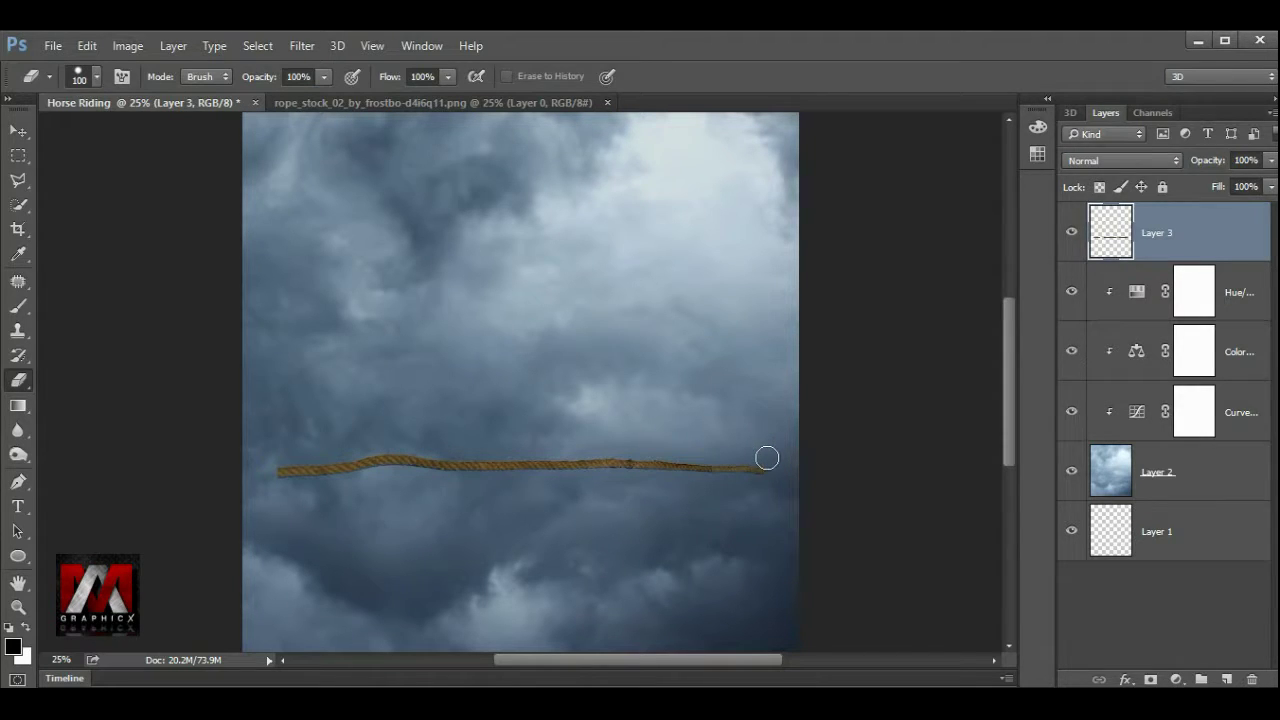
pyautogui.click(20, 132)
# - Flip the rope horizontally, move it left and down, and enlarge it slightly
pyautogui.hotkey('ctrl', 't')
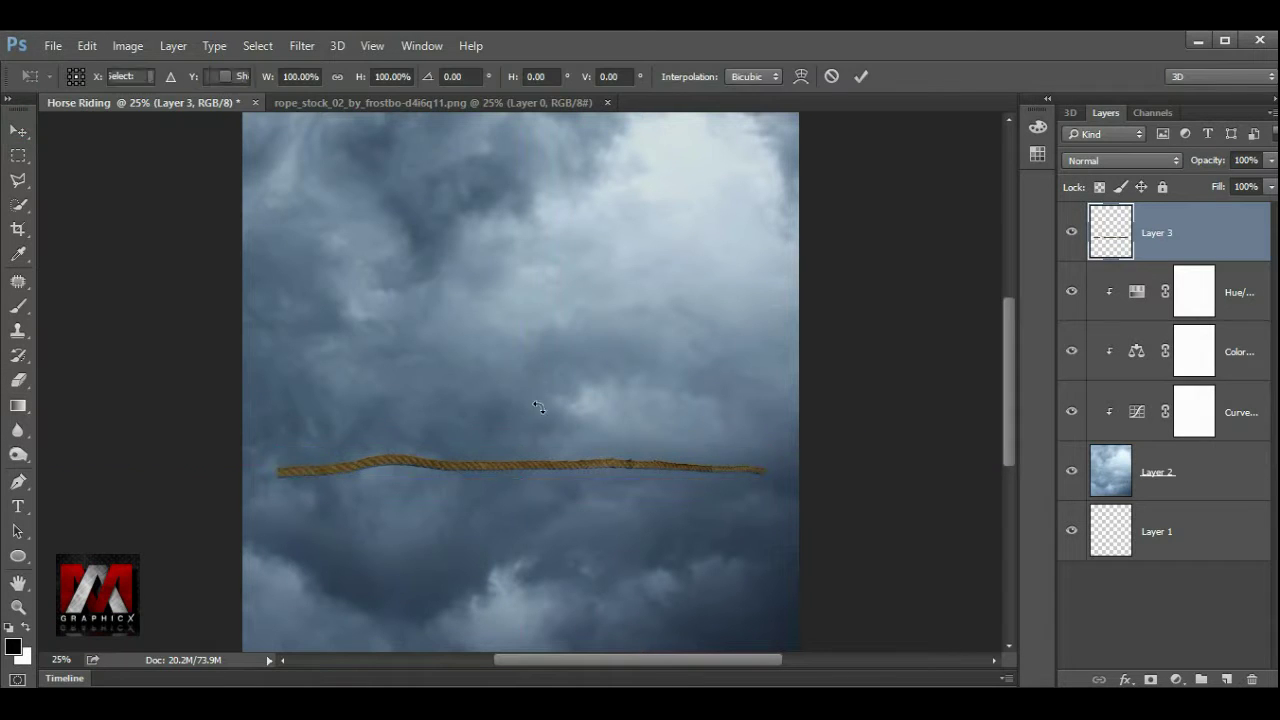
pyautogui.rightClick(572, 459)
pyautogui.click(640, 420)
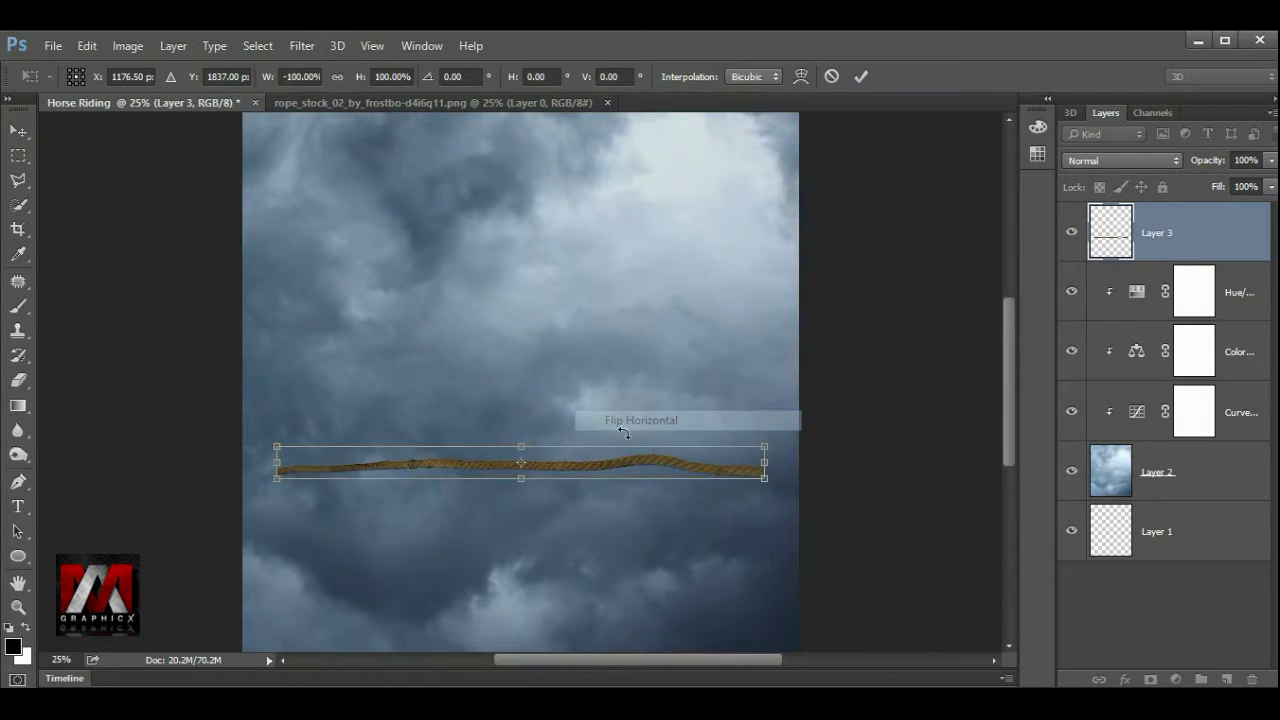
pyautogui.moveTo(620, 463); pyautogui.dragTo(585, 480)
pyautogui.moveTo(731, 459); pyautogui.dragTo(814, 438)
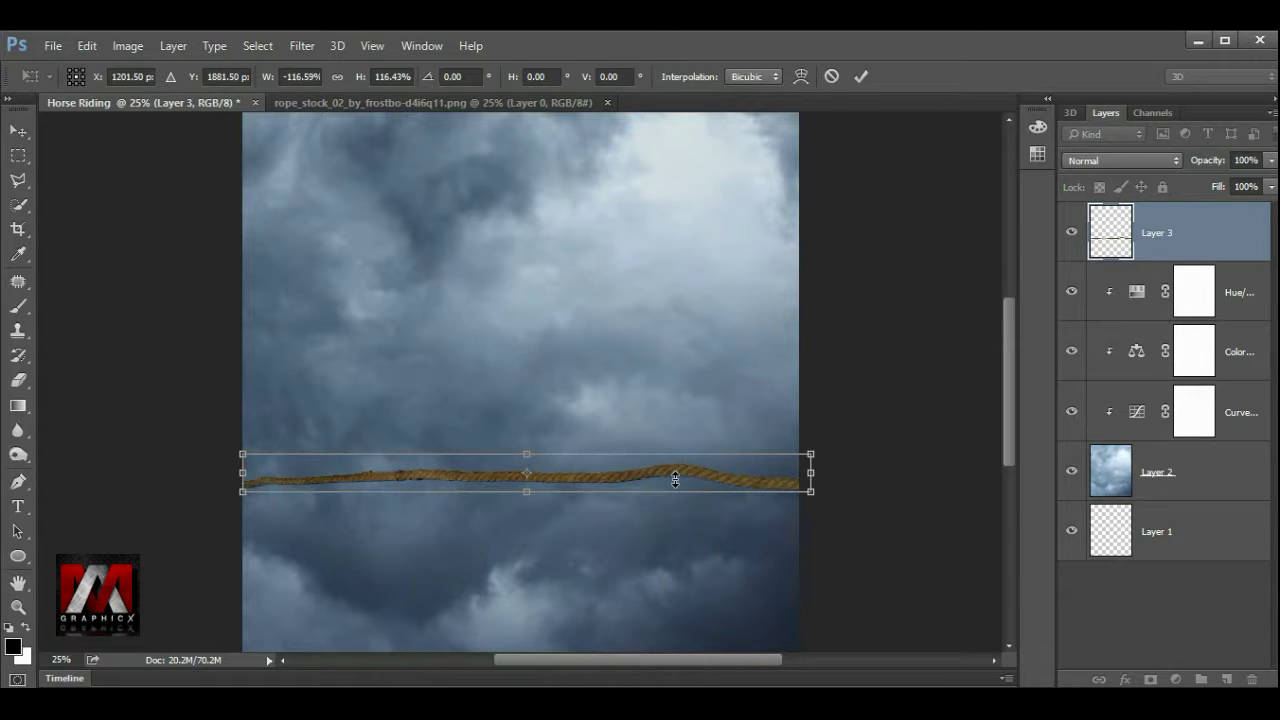
pyautogui.click(860, 76)
# - Shift the rope to the left canvas edge, abandoning a trial warp
pyautogui.hotkey('ctrl', 't')
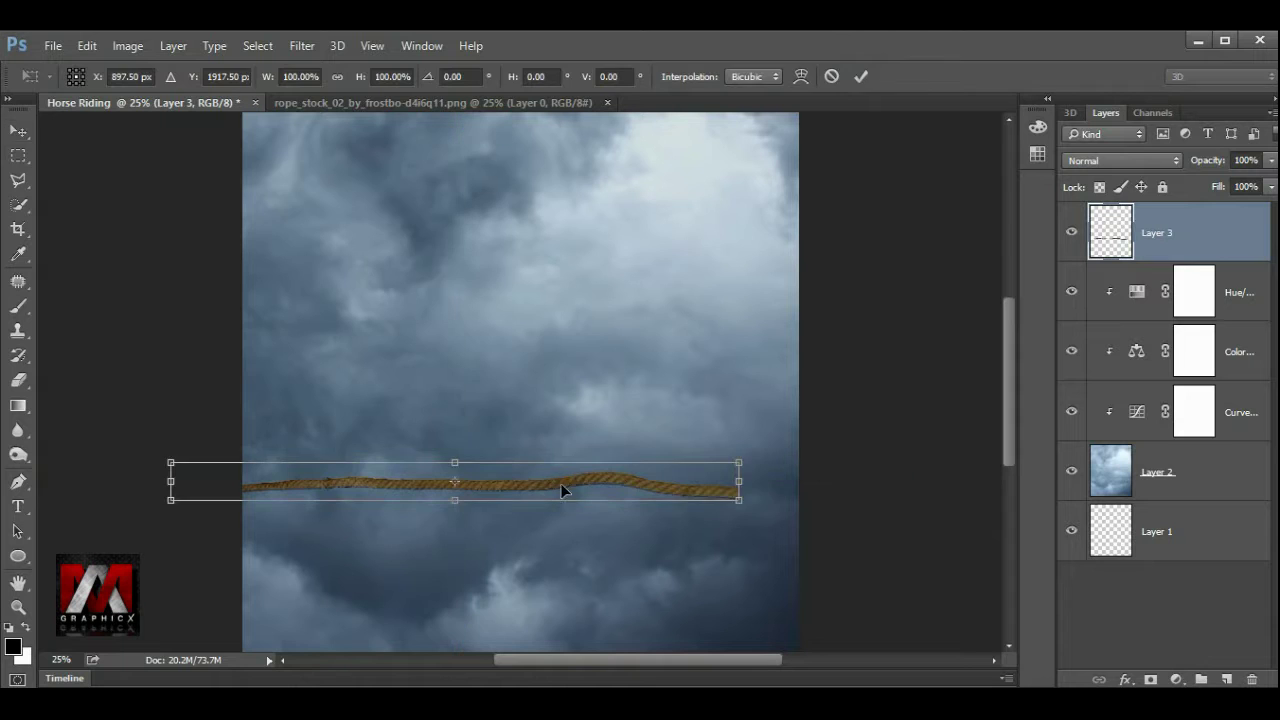
pyautogui.moveTo(563, 489); pyautogui.dragTo(452, 495)
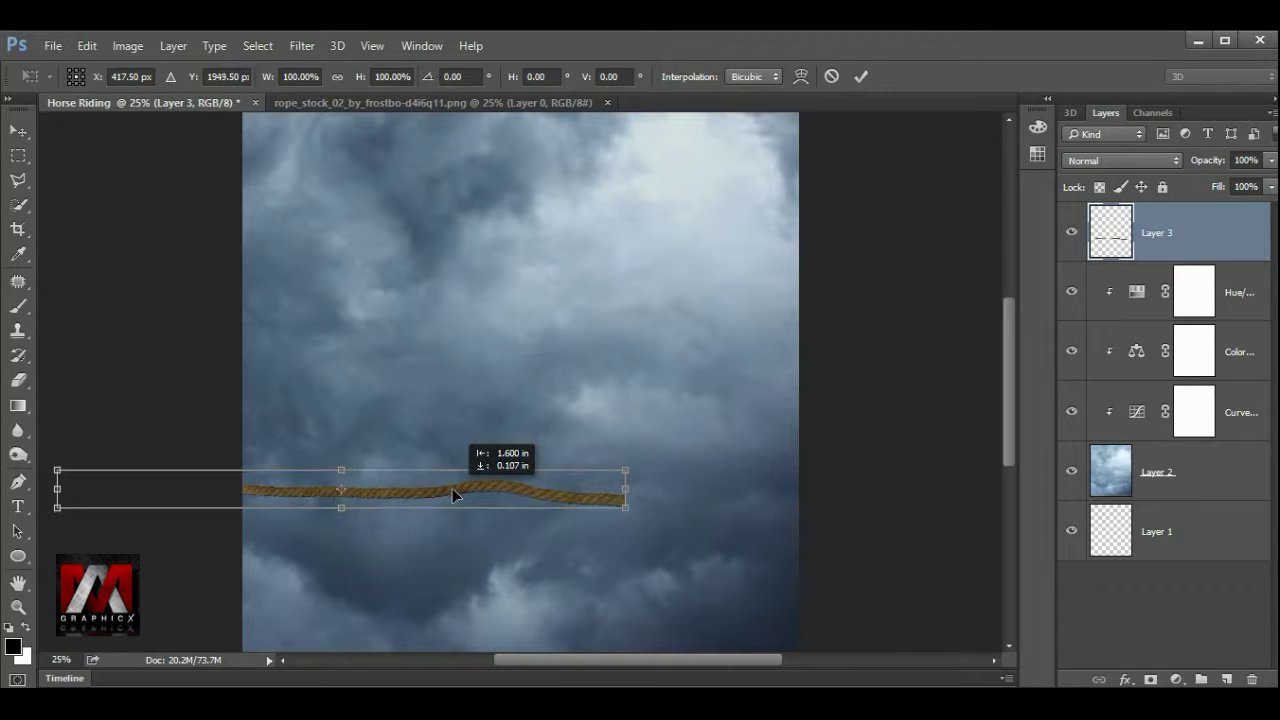
pyautogui.click(800, 76)
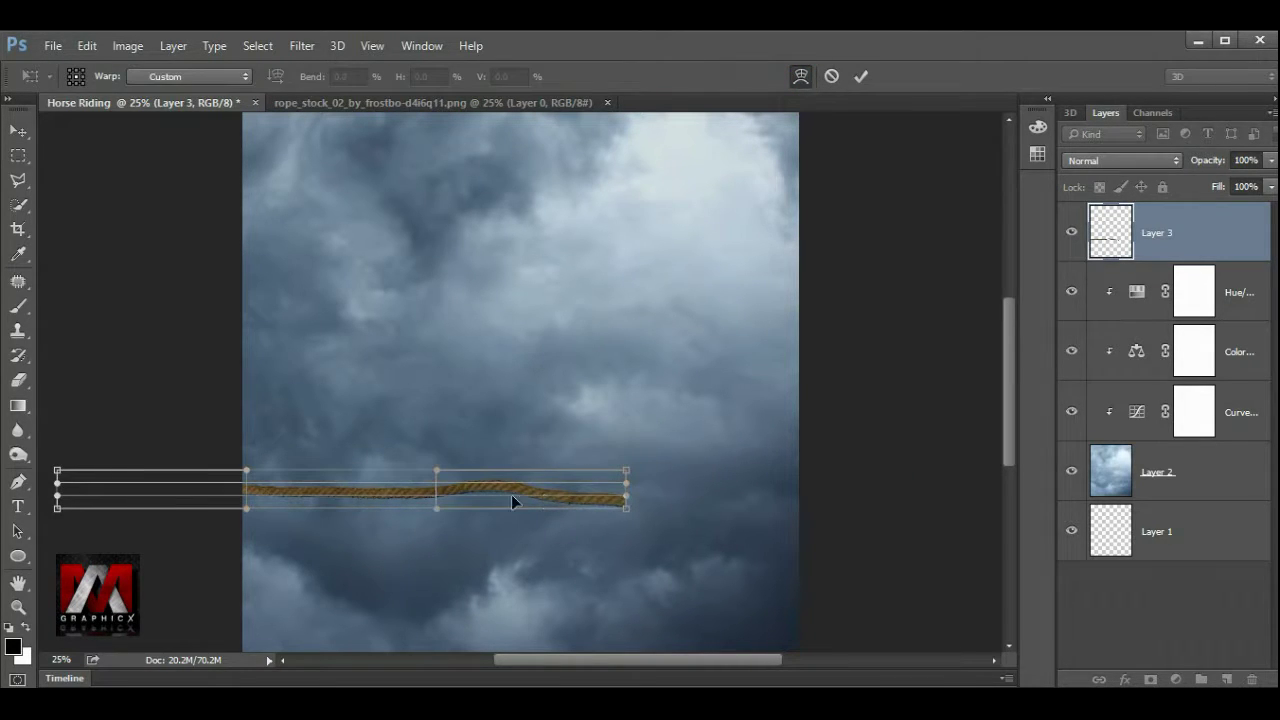
pyautogui.moveTo(497, 490); pyautogui.dragTo(497, 495)
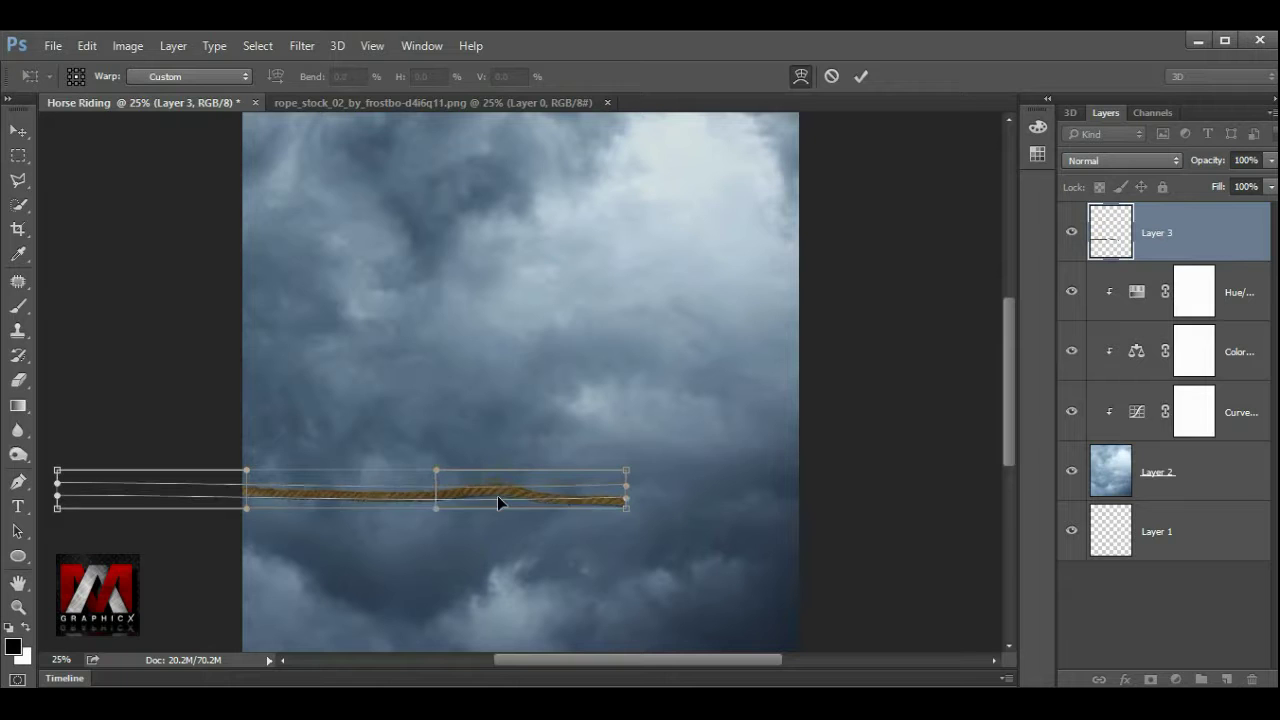
pyautogui.click(831, 76)
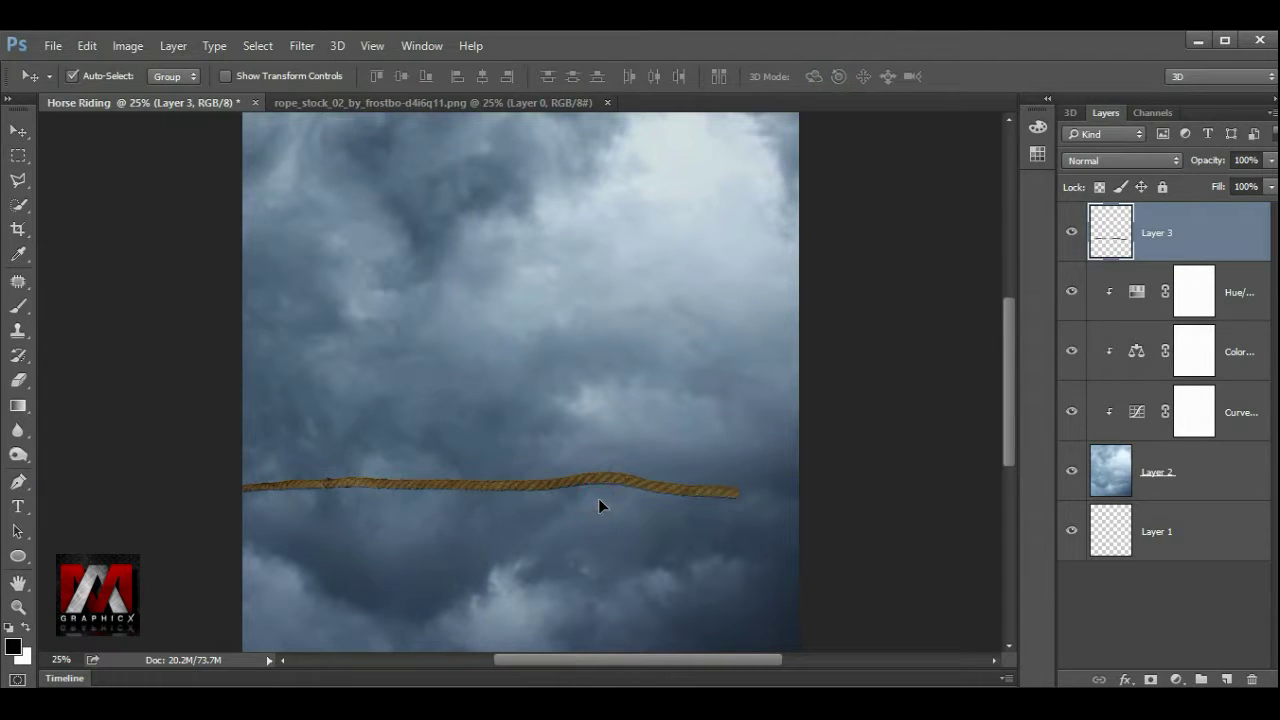
pyautogui.hotkey('ctrl', 't')
pyautogui.moveTo(617, 483); pyautogui.dragTo(548, 490)
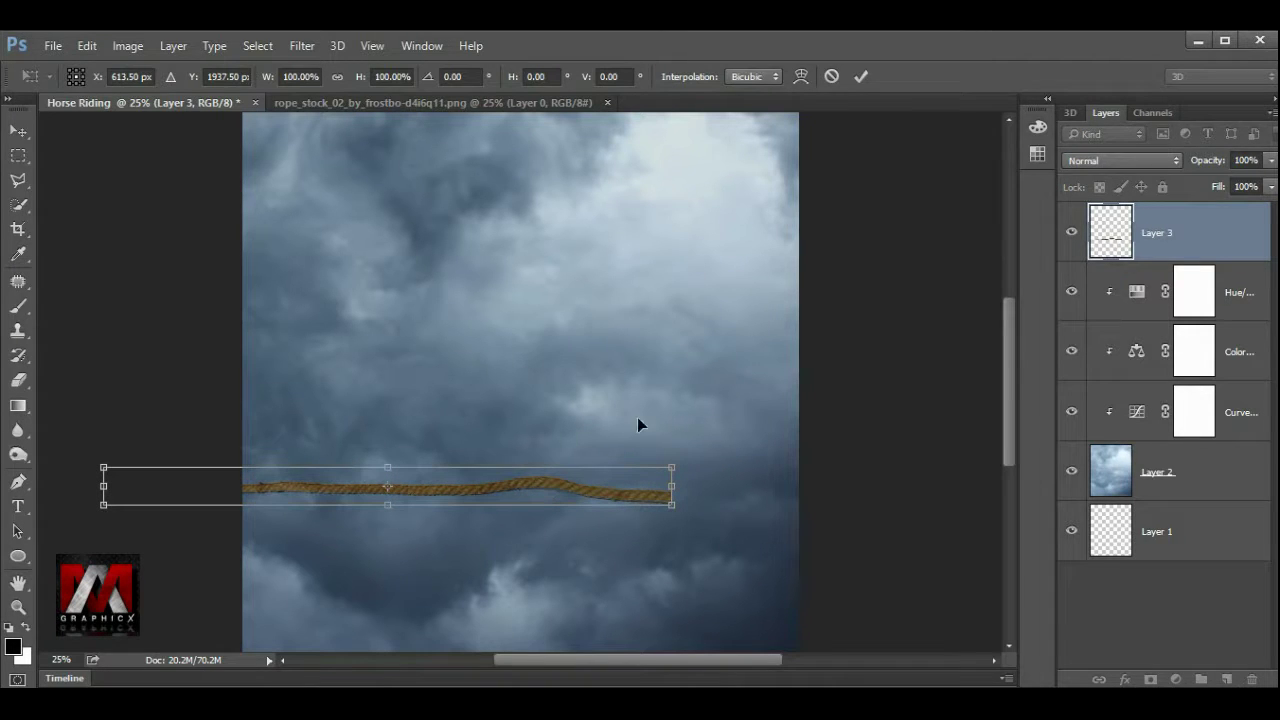
pyautogui.click(861, 78)
# - Duplicate the rope, flip the copy horizontally, and slide it to the right side
pyautogui.moveTo(674, 486); pyautogui.dragTo(596, 490)
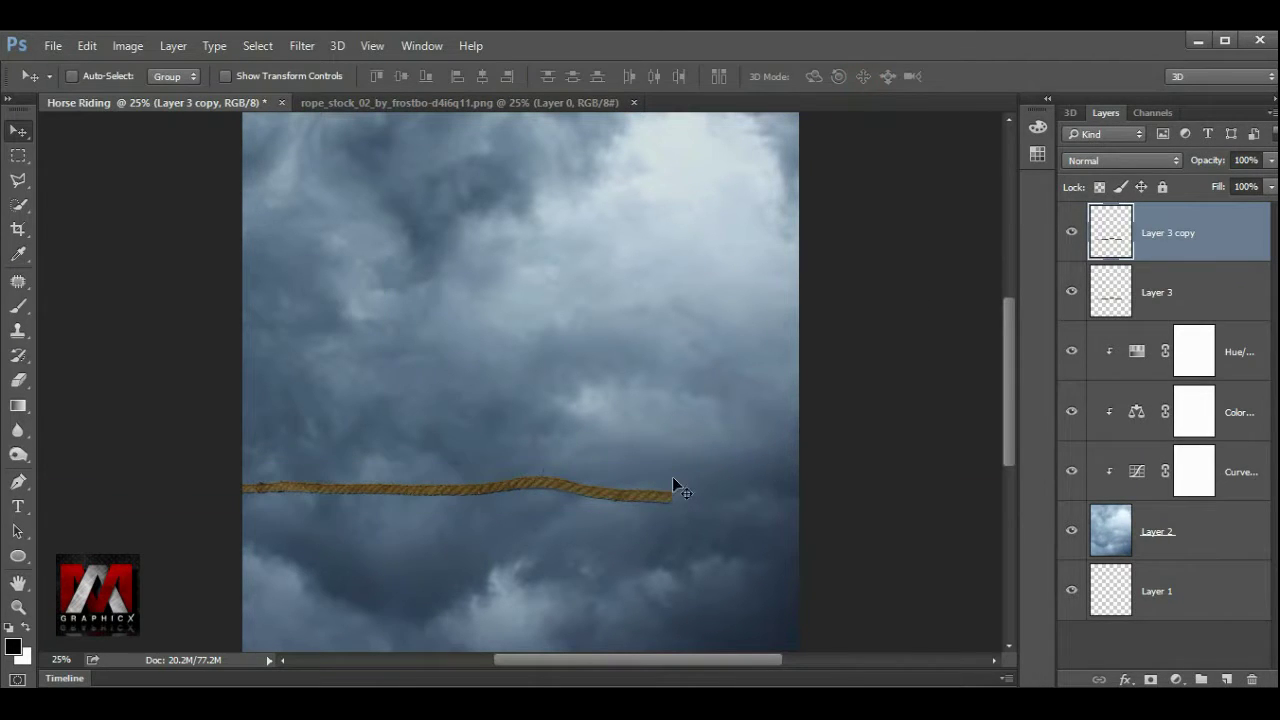
pyautogui.hotkey('ctrl', 't')
pyautogui.rightClick(589, 482)
pyautogui.click(625, 445)
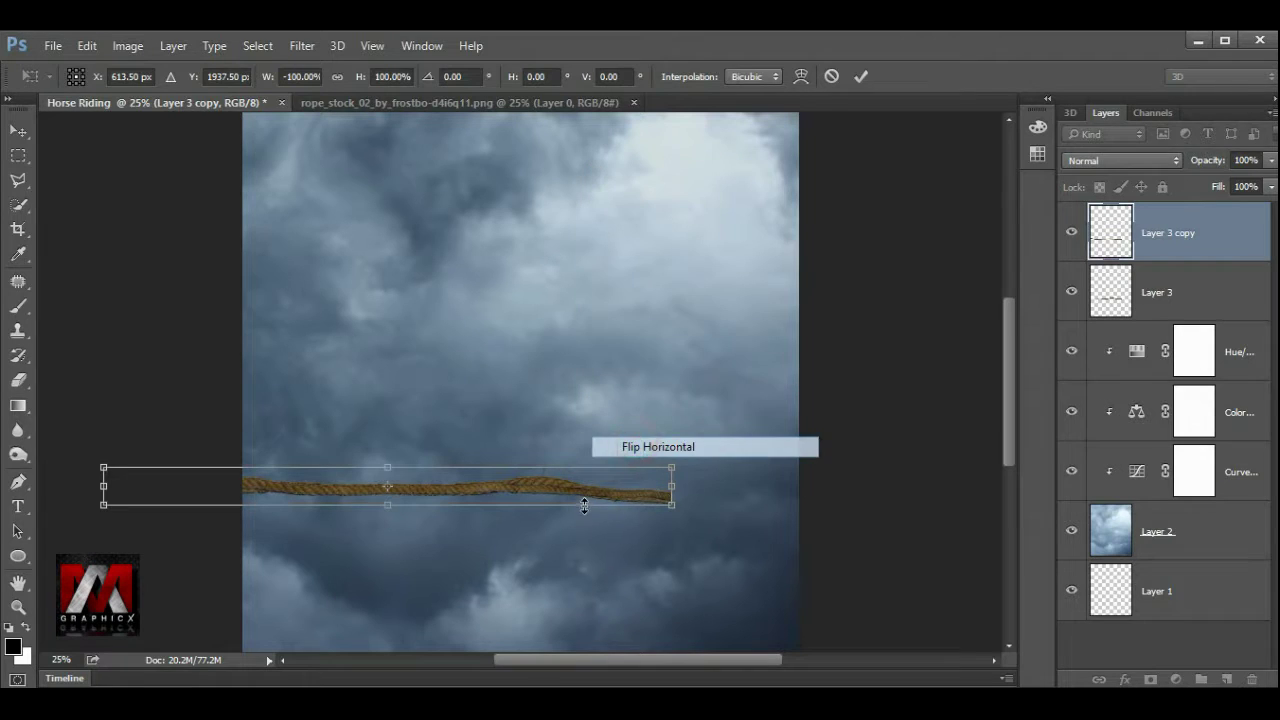
pyautogui.moveTo(567, 496); pyautogui.dragTo(613, 497)
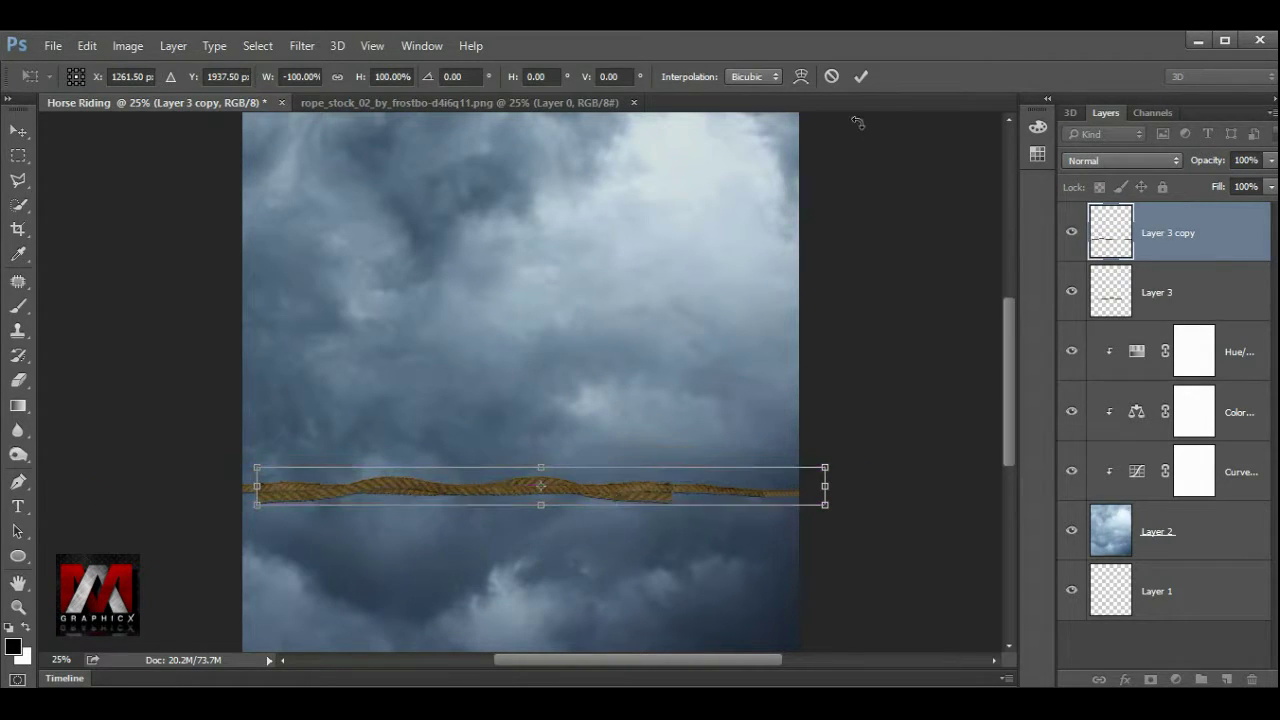
pyautogui.click(861, 76)
pyautogui.hotkey('ctrl', '+')
pyautogui.hotkey('ctrl', '+')
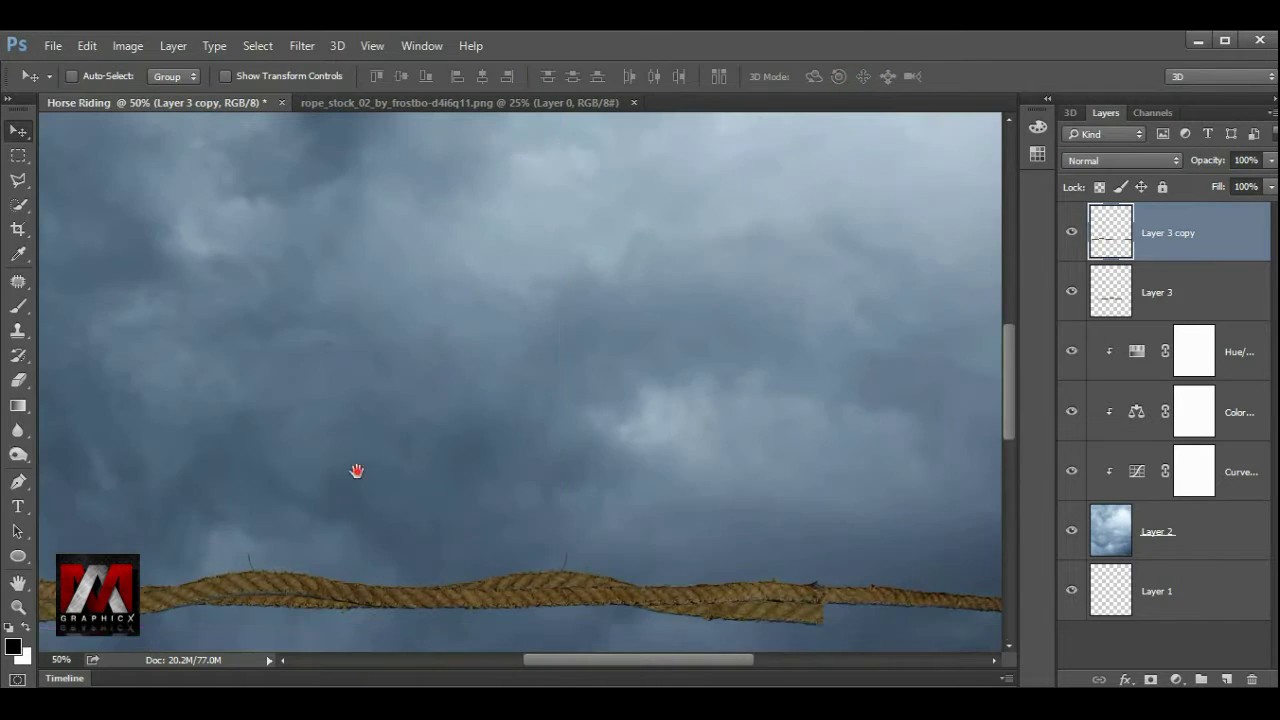
# - Erase the overlapping lower strand and raised bumps on the Layer 3 rope piece
pyautogui.moveTo(357, 471); pyautogui.dragTo(281, 258)
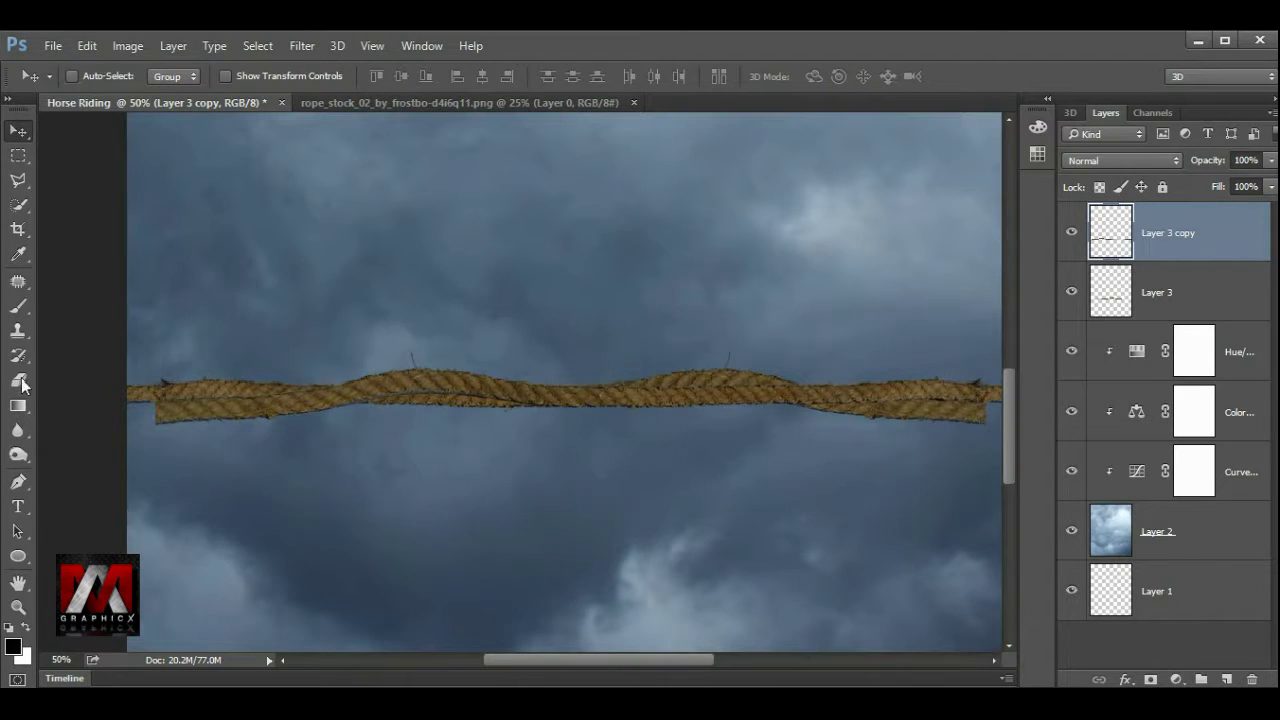
pyautogui.click(18, 380)
pyautogui.moveTo(155, 417)
pyautogui.mouseDown()
pyautogui.moveTo(389, 374)
pyautogui.moveTo(451, 371)
pyautogui.moveTo(455, 386)
pyautogui.moveTo(491, 351)
pyautogui.moveTo(457, 357)
pyautogui.moveTo(503, 360)
pyautogui.moveTo(522, 332)
pyautogui.mouseUp()
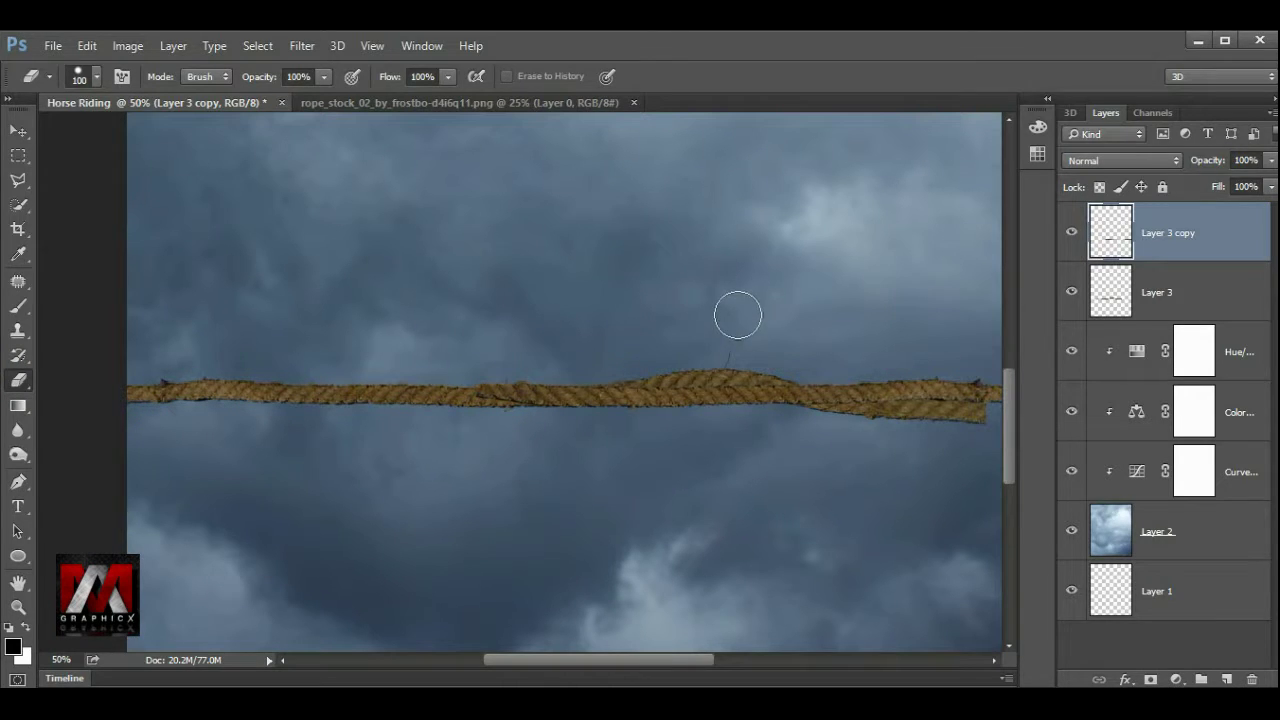
pyautogui.moveTo(800, 289); pyautogui.dragTo(686, 306)
pyautogui.click(1180, 283)
pyautogui.moveTo(687, 417)
pyautogui.mouseDown()
pyautogui.moveTo(543, 403)
pyautogui.moveTo(874, 420)
pyautogui.moveTo(680, 431)
pyautogui.mouseUp()
pyautogui.moveTo(551, 354); pyautogui.dragTo(483, 371)
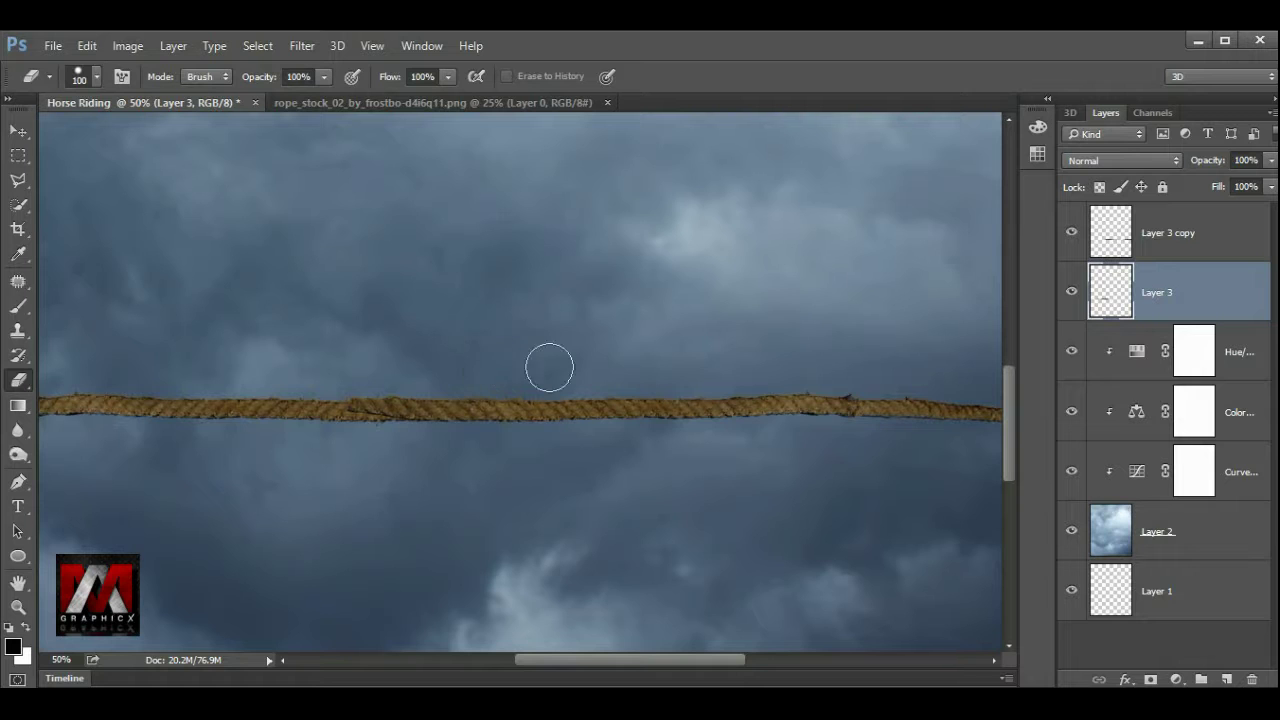
# - With a different eraser brush, clean stray bits and the remaining overlap on Layer 3 copy
pyautogui.click(96, 76)
pyautogui.click(39, 263)
pyautogui.click(508, 306)
pyautogui.click(362, 413)
pyautogui.click(1190, 249)
pyautogui.moveTo(366, 414); pyautogui.dragTo(387, 385)
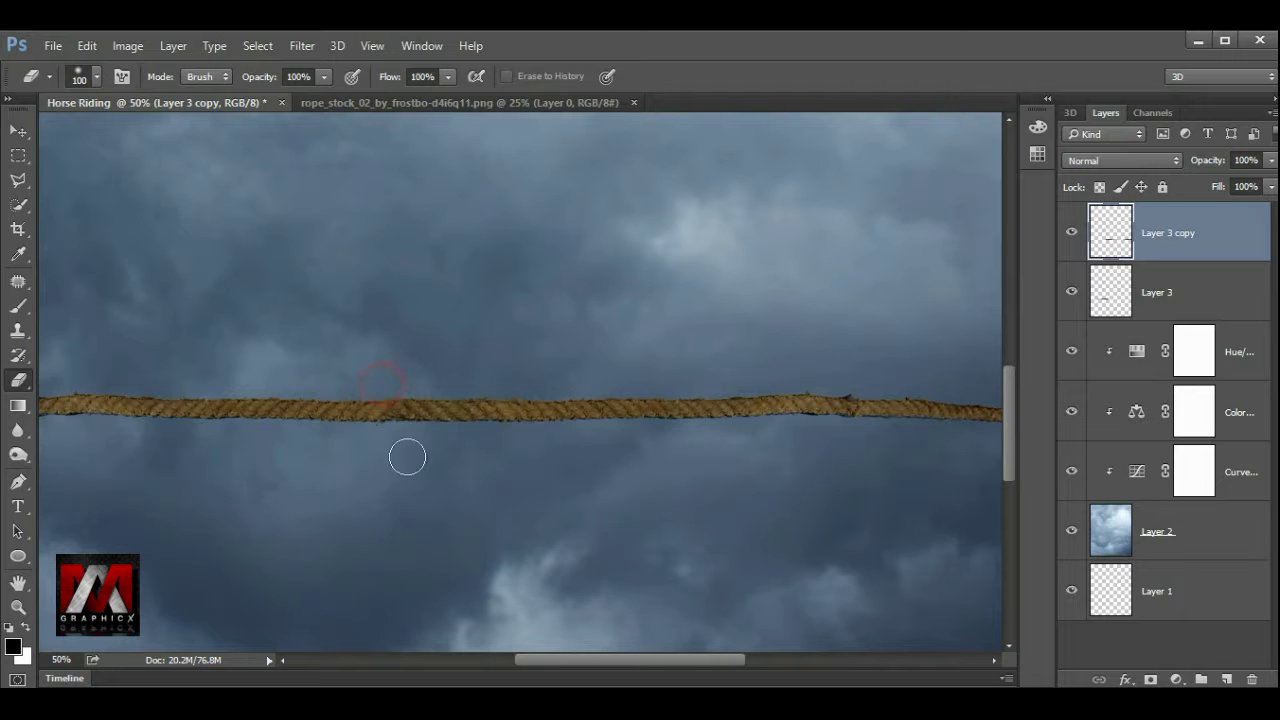
pyautogui.hotkey('ctrl', '0')
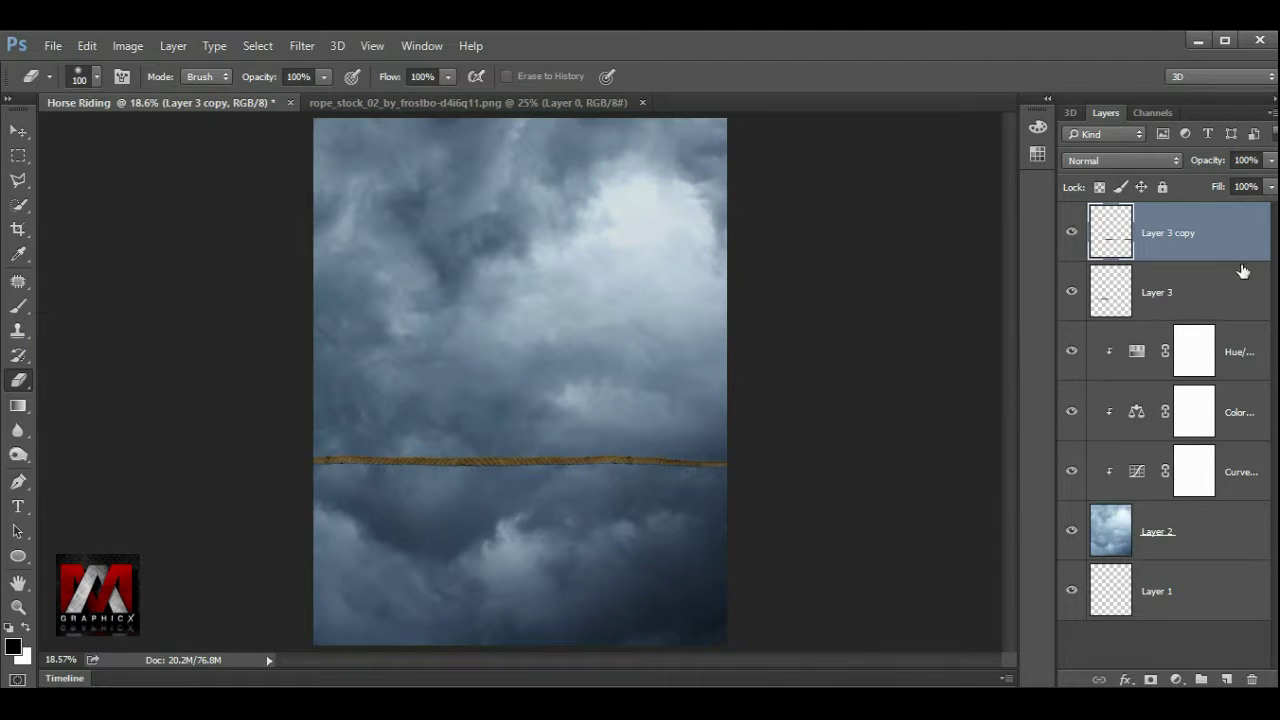
# - Merge both rope layers into one and stretch it wider to about 114%
pyautogui.keyDown('shift'); pyautogui.click(1206, 287); pyautogui.keyUp('shift')
pyautogui.rightClick(1206, 287)
pyautogui.click(886, 637)
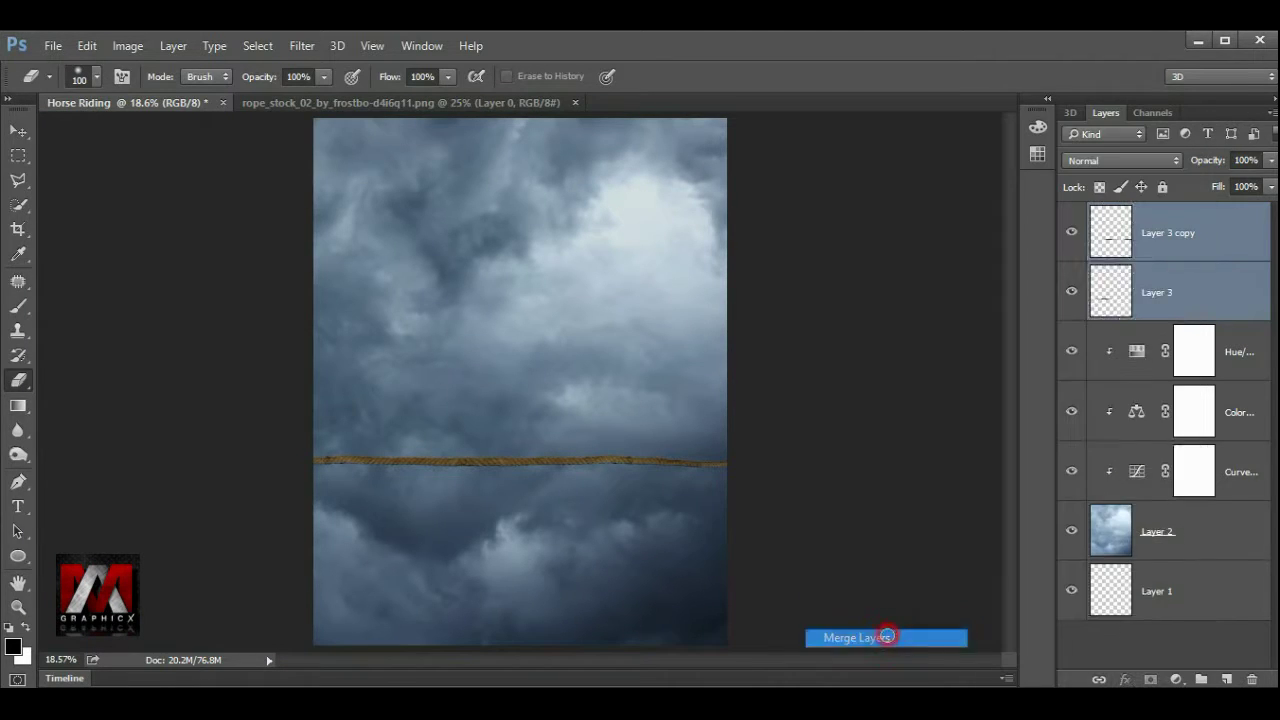
pyautogui.hotkey('ctrl', 't')
pyautogui.moveTo(745, 449); pyautogui.dragTo(820, 420)
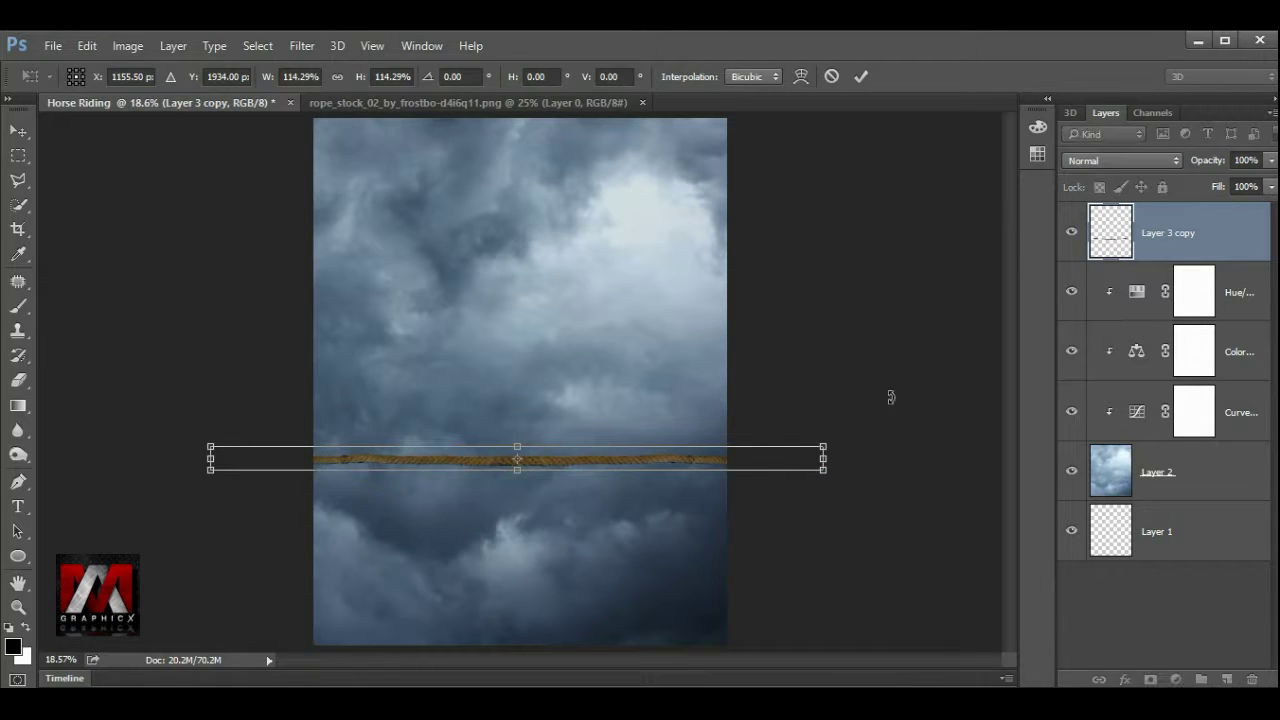
pyautogui.click(860, 76)
pyautogui.press('e')
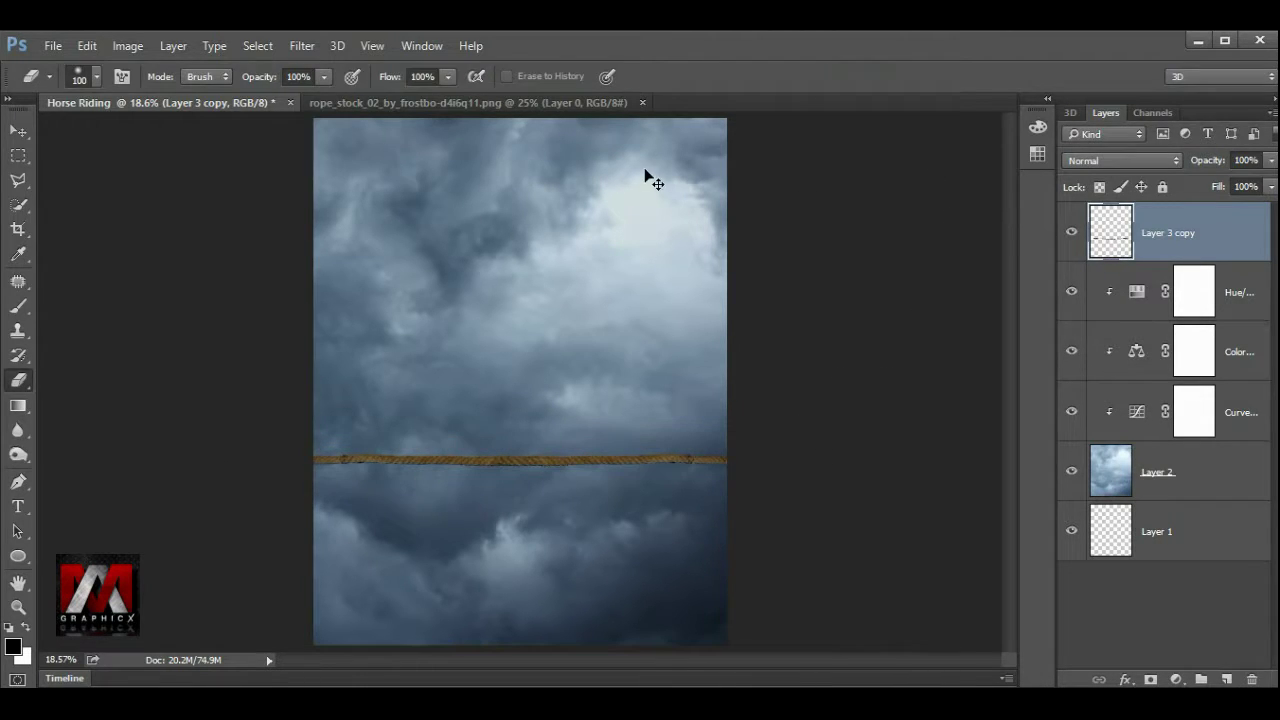
pyautogui.hotkey('ctrl', '+')
# - Clip a Color Balance to the rope, shifting its midtones toward cyan and blue
pyautogui.click(1177, 679)
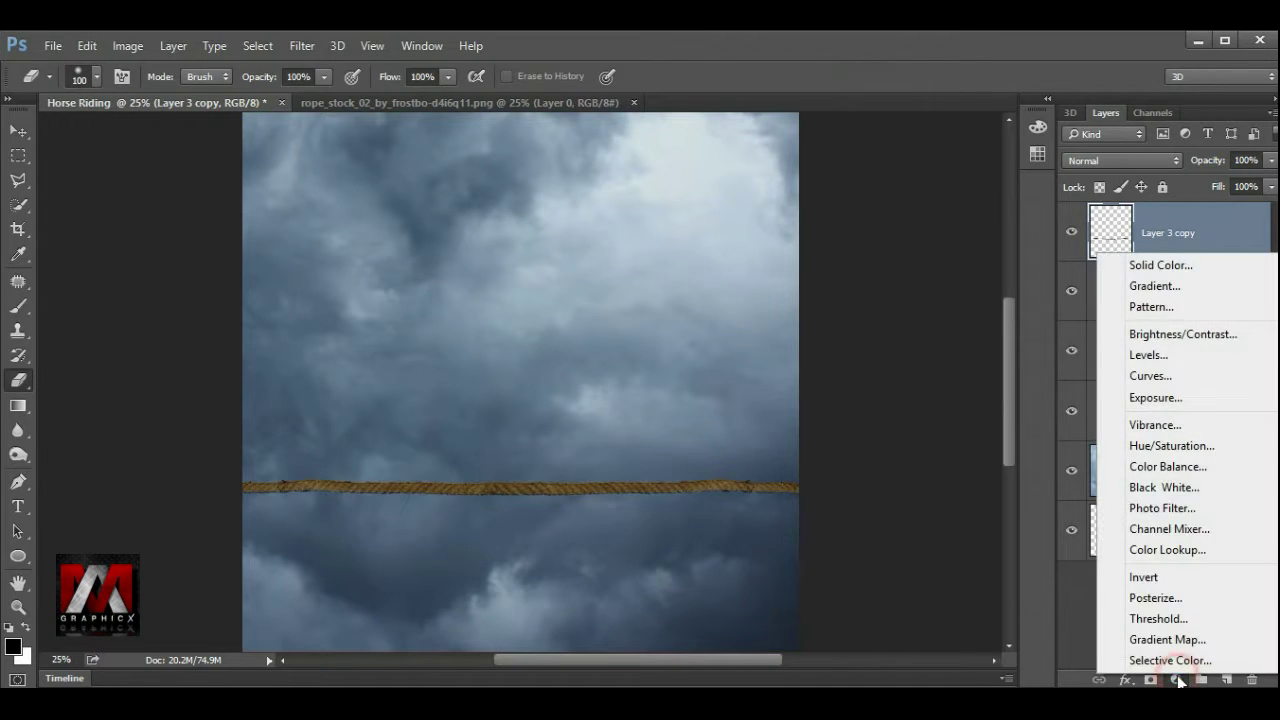
pyautogui.click(1175, 467)
pyautogui.click(764, 544)
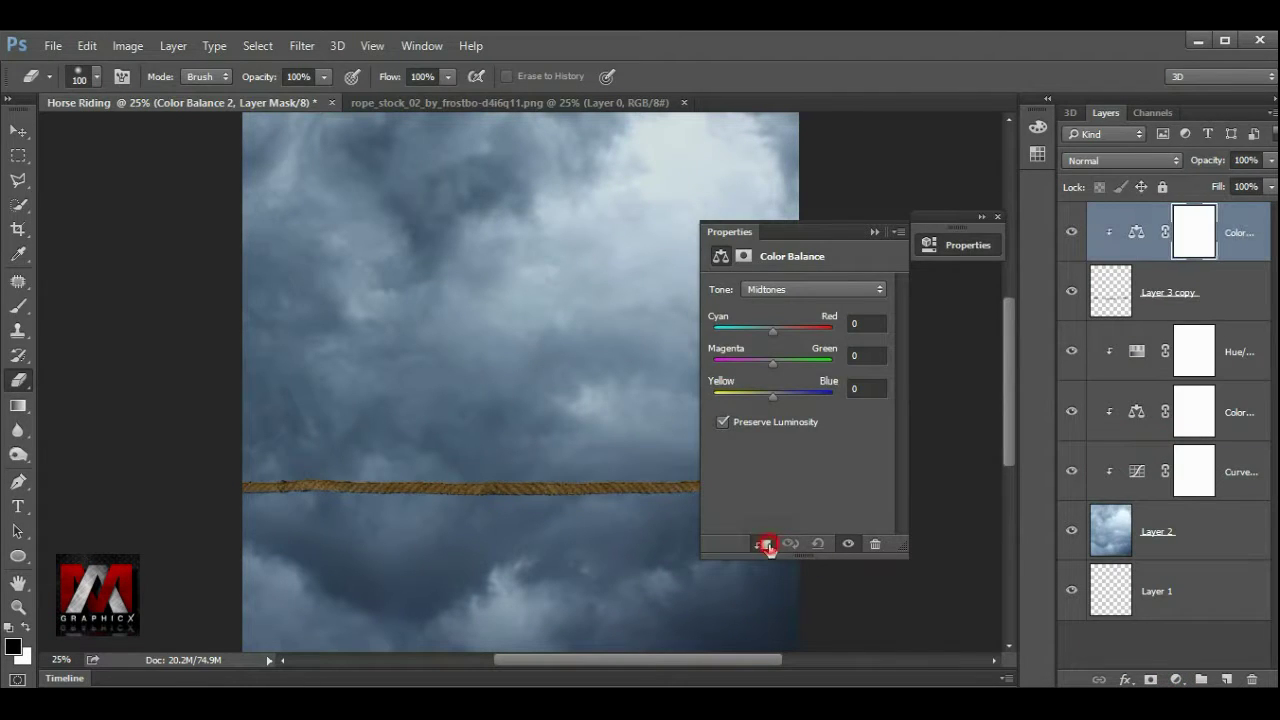
pyautogui.moveTo(764, 330); pyautogui.dragTo(760, 330)
pyautogui.moveTo(775, 393); pyautogui.dragTo(791, 394)
pyautogui.click(874, 231)
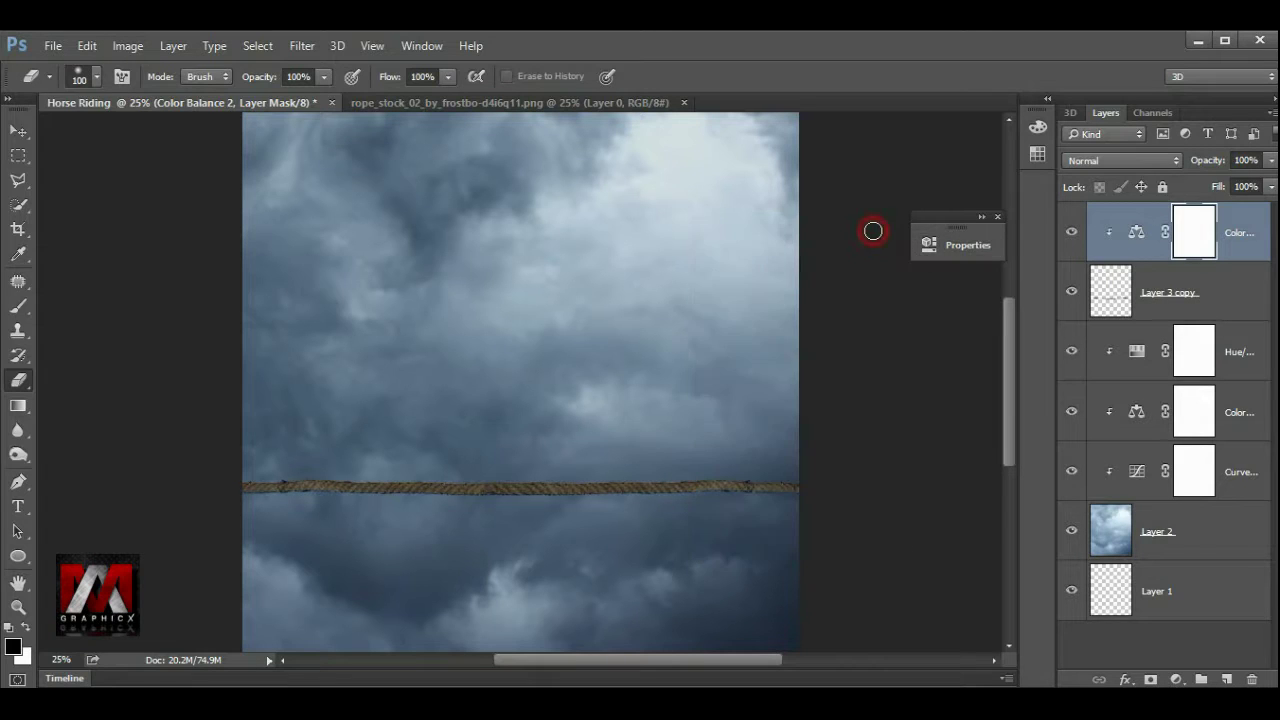
pyautogui.click(997, 217)
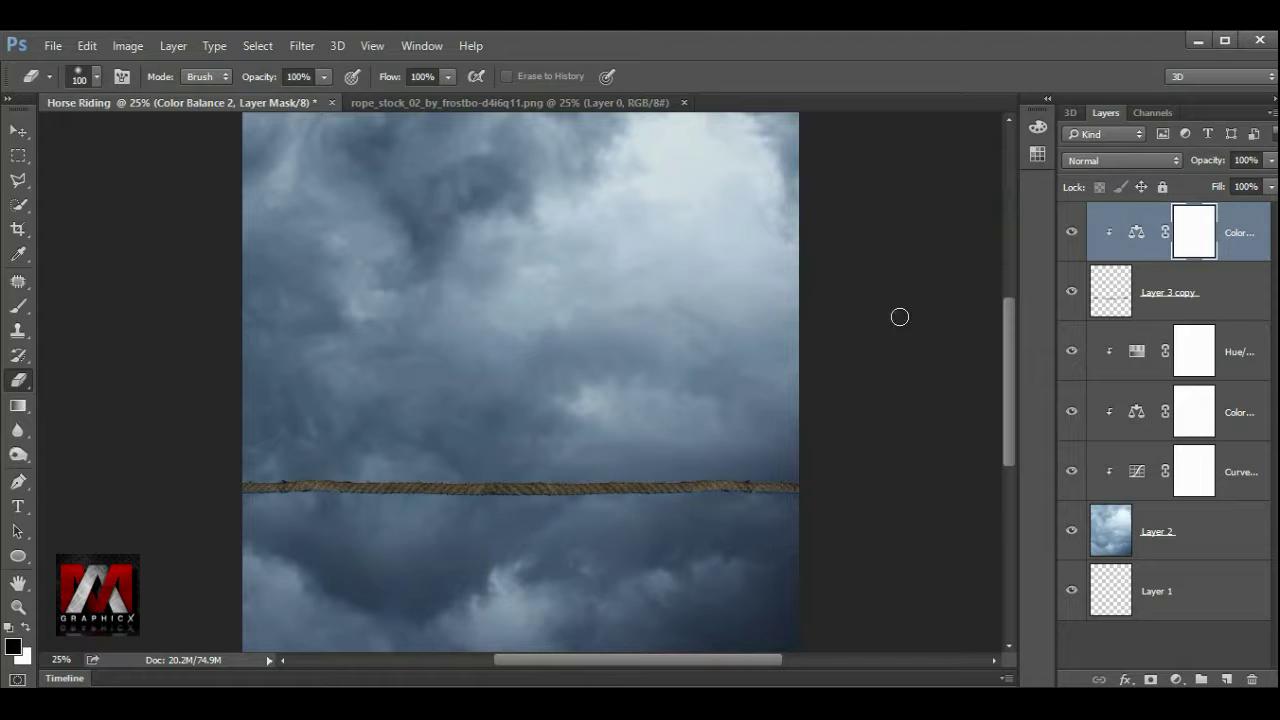
# - Clip a Hue/Saturation to the rope with Saturation -47 and Lightness -10
pyautogui.click(1176, 679)
pyautogui.click(1187, 450)
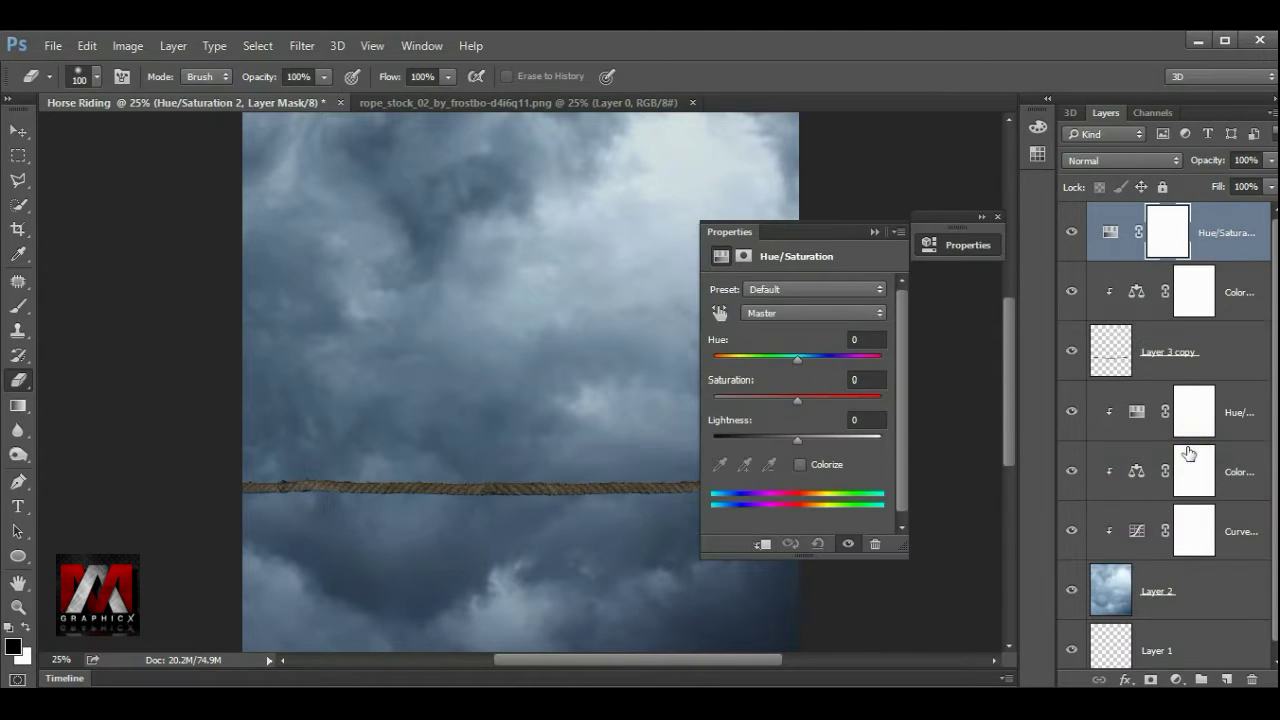
pyautogui.click(763, 543)
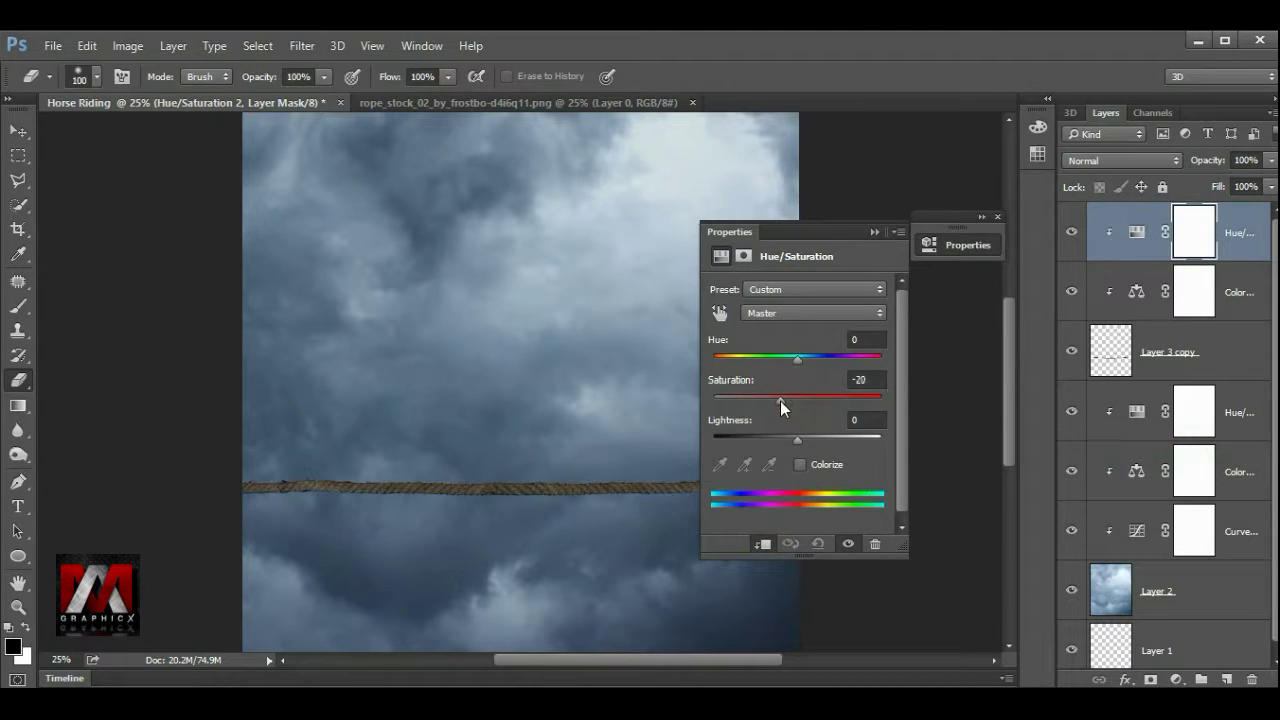
pyautogui.moveTo(773, 401); pyautogui.dragTo(754, 401)
pyautogui.moveTo(798, 440); pyautogui.dragTo(760, 405)
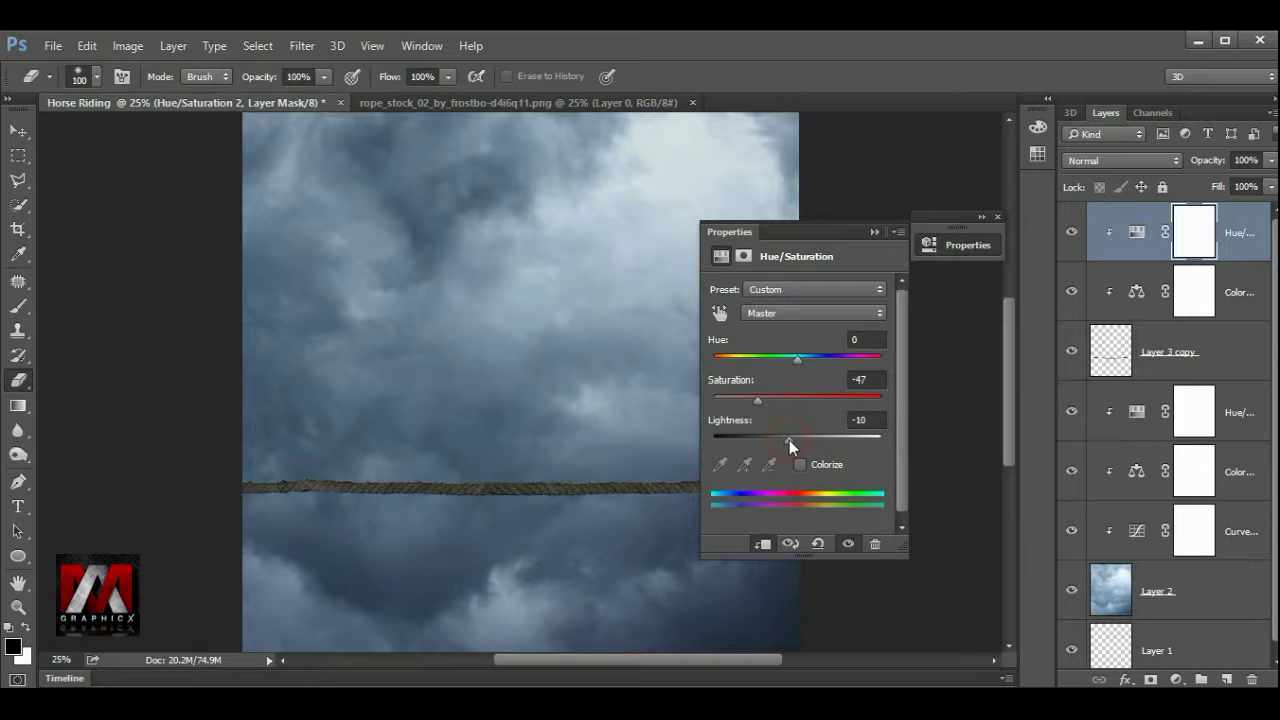
pyautogui.click(996, 216)
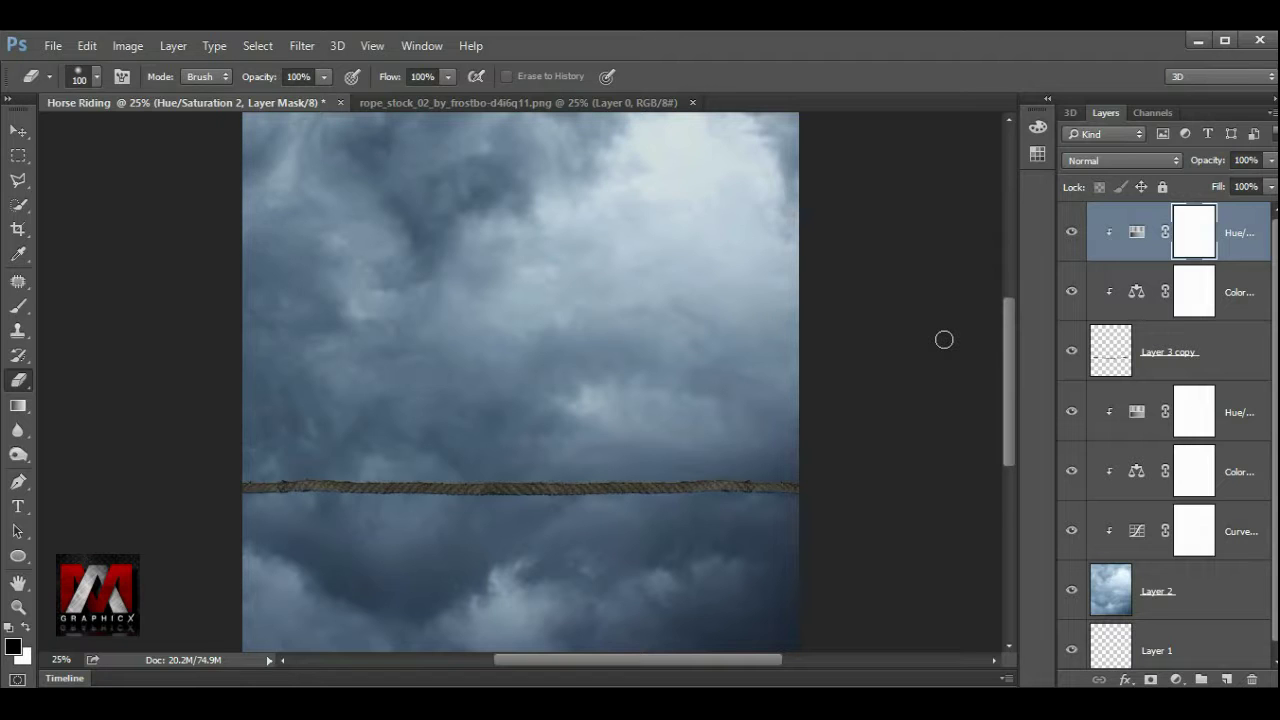
pyautogui.hotkey('ctrl', '0')
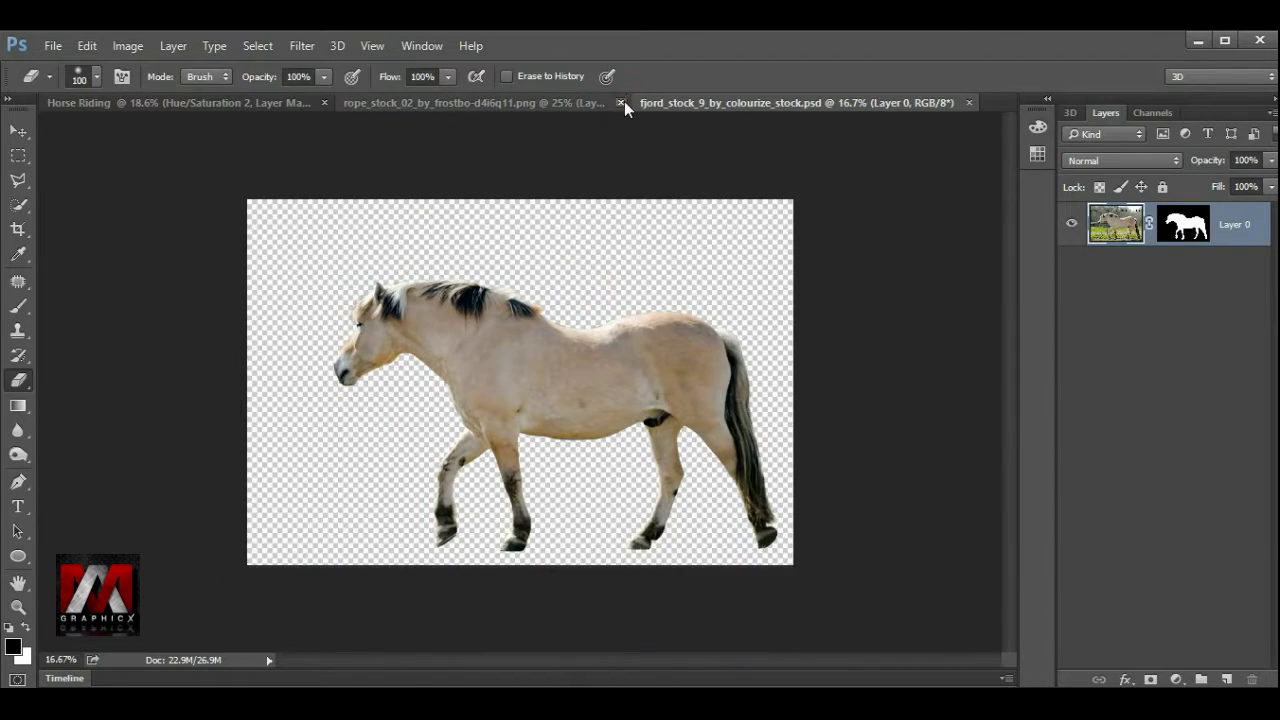
# - Bring the fjord horse into the composition and shrink it to about 50%
pyautogui.click(616, 102)
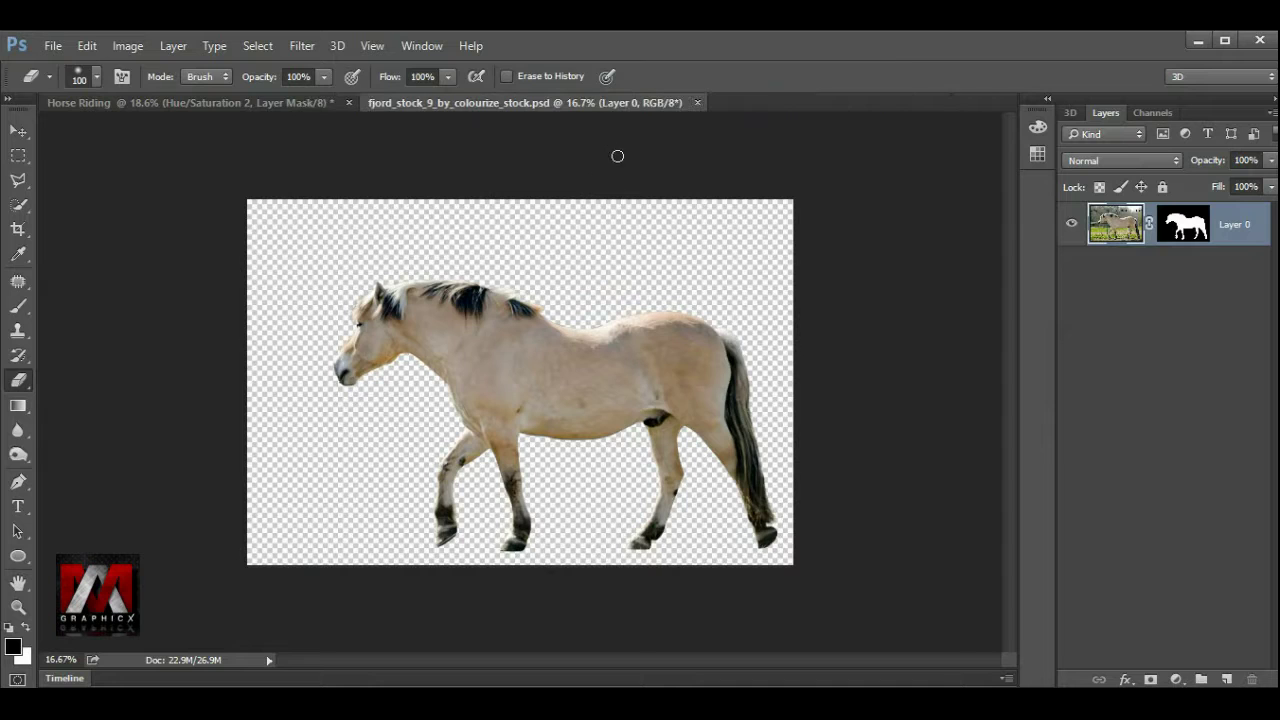
pyautogui.click(16, 134)
pyautogui.moveTo(543, 409)
pyautogui.mouseDown()
pyautogui.moveTo(150, 106)
pyautogui.moveTo(548, 343)
pyautogui.mouseUp()
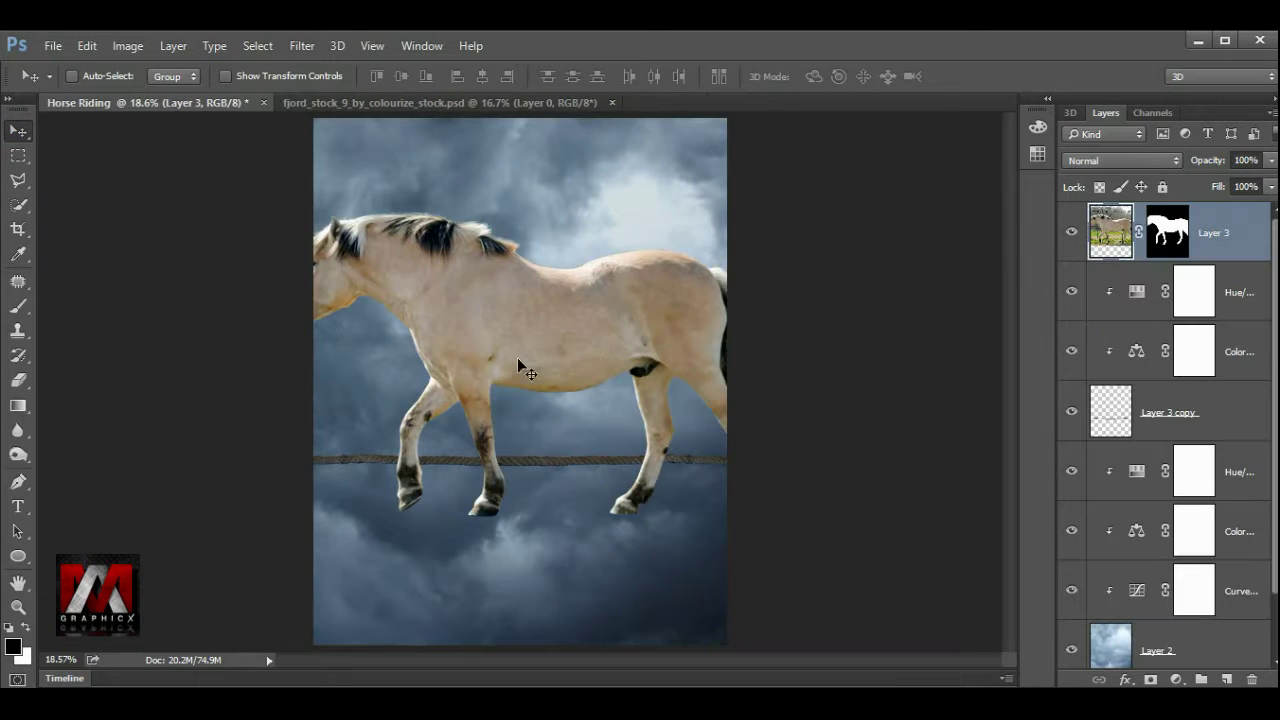
pyautogui.hotkey('ctrl', 't')
pyautogui.moveTo(601, 303); pyautogui.dragTo(587, 339)
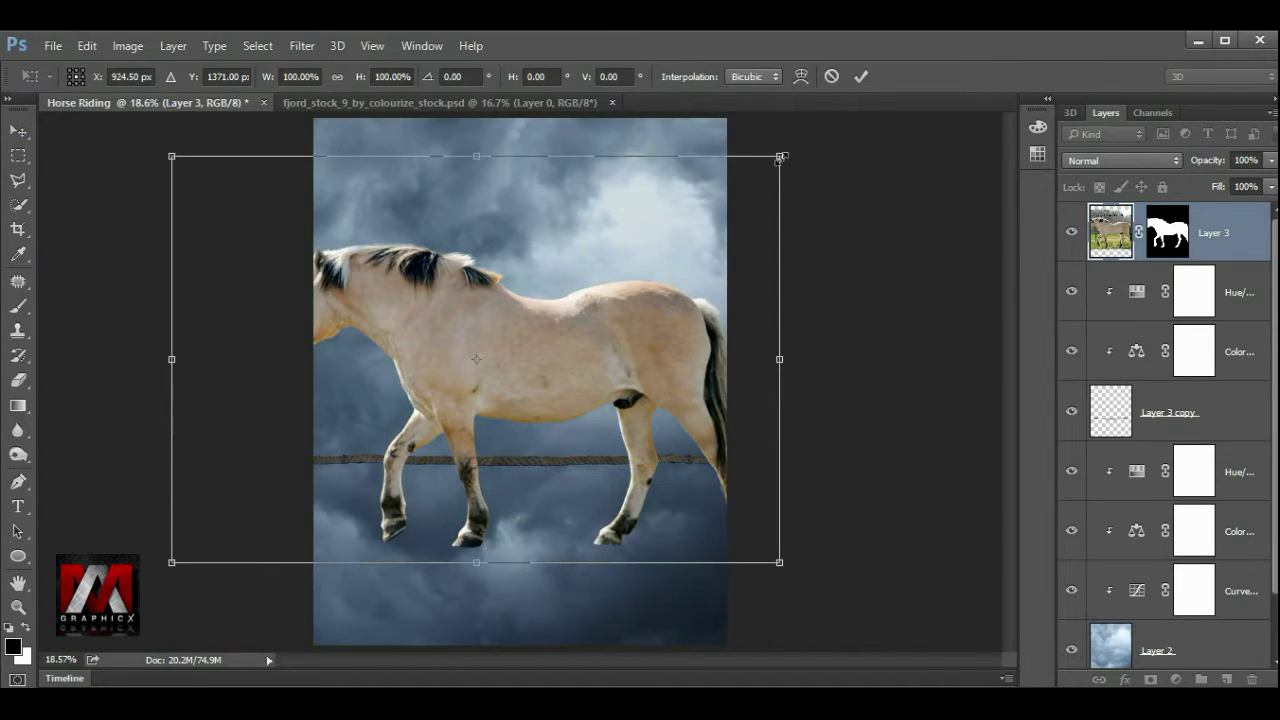
pyautogui.moveTo(781, 158); pyautogui.dragTo(471, 357)
# - Place the horse on the rope, flipped horizontally to face right, and check it zoomed in
pyautogui.moveTo(395, 432)
pyautogui.mouseDown()
pyautogui.moveTo(538, 343)
pyautogui.moveTo(587, 359)
pyautogui.mouseUp()
pyautogui.rightClick(538, 343)
pyautogui.click(605, 627)
pyautogui.click(860, 76)
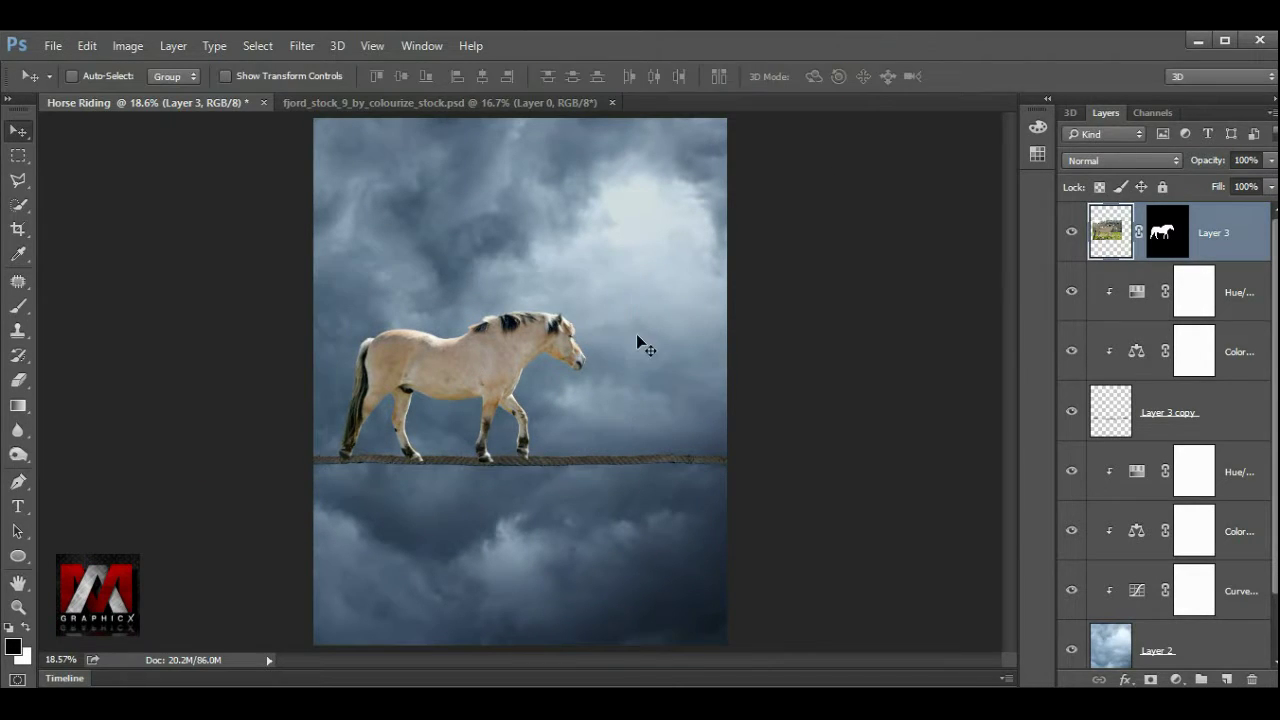
pyautogui.hotkey('ctrl', '+')
pyautogui.hotkey('ctrl', '+')
pyautogui.hotkey('ctrl', '+')
pyautogui.moveTo(611, 378); pyautogui.dragTo(607, 392)
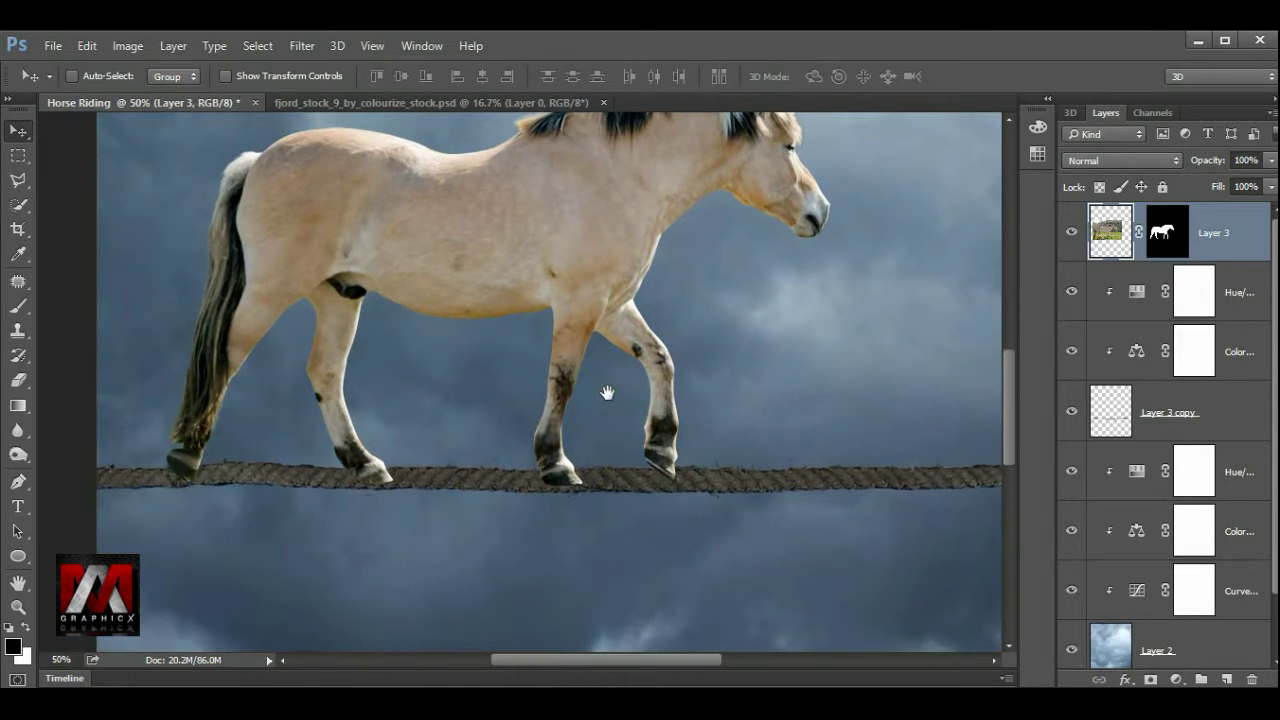
pyautogui.hotkey('ctrl', 't')
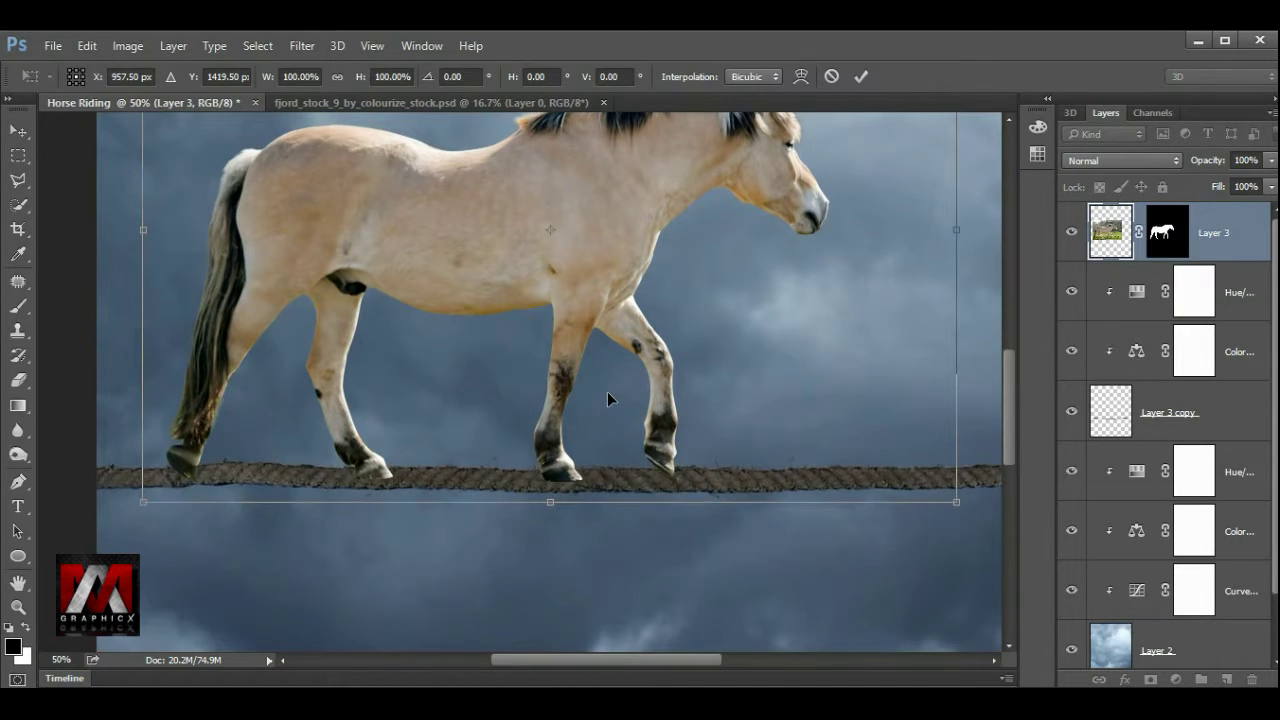
pyautogui.click(860, 77)
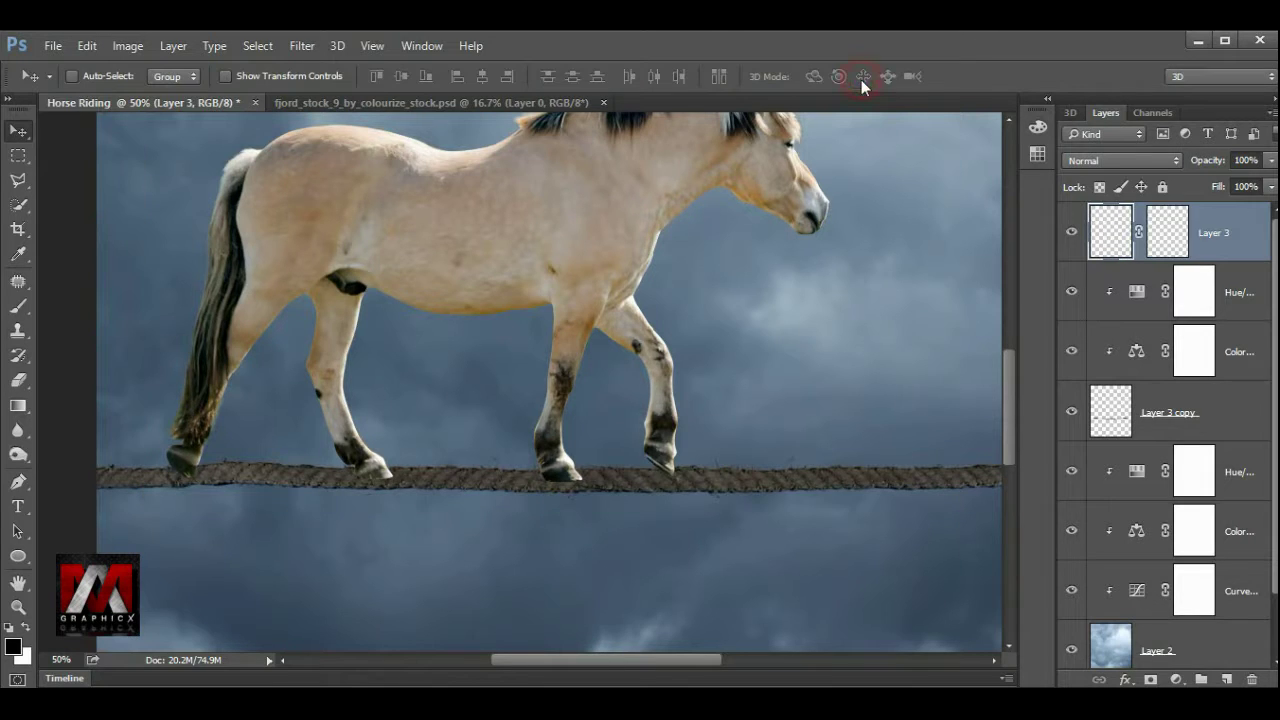
pyautogui.hotkey('ctrl', '0')
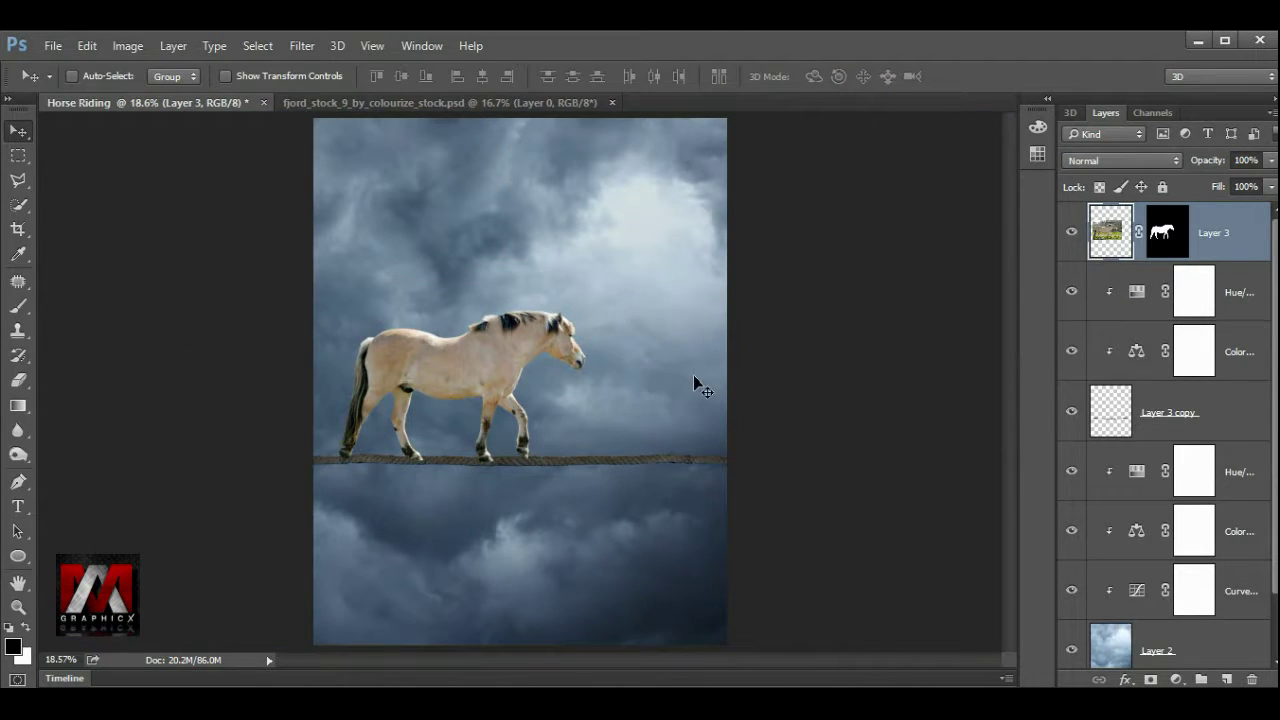
# - Add a Color Balance layer clipped to the horse, shifting midtones toward cyan and blue
pyautogui.click(1176, 679)
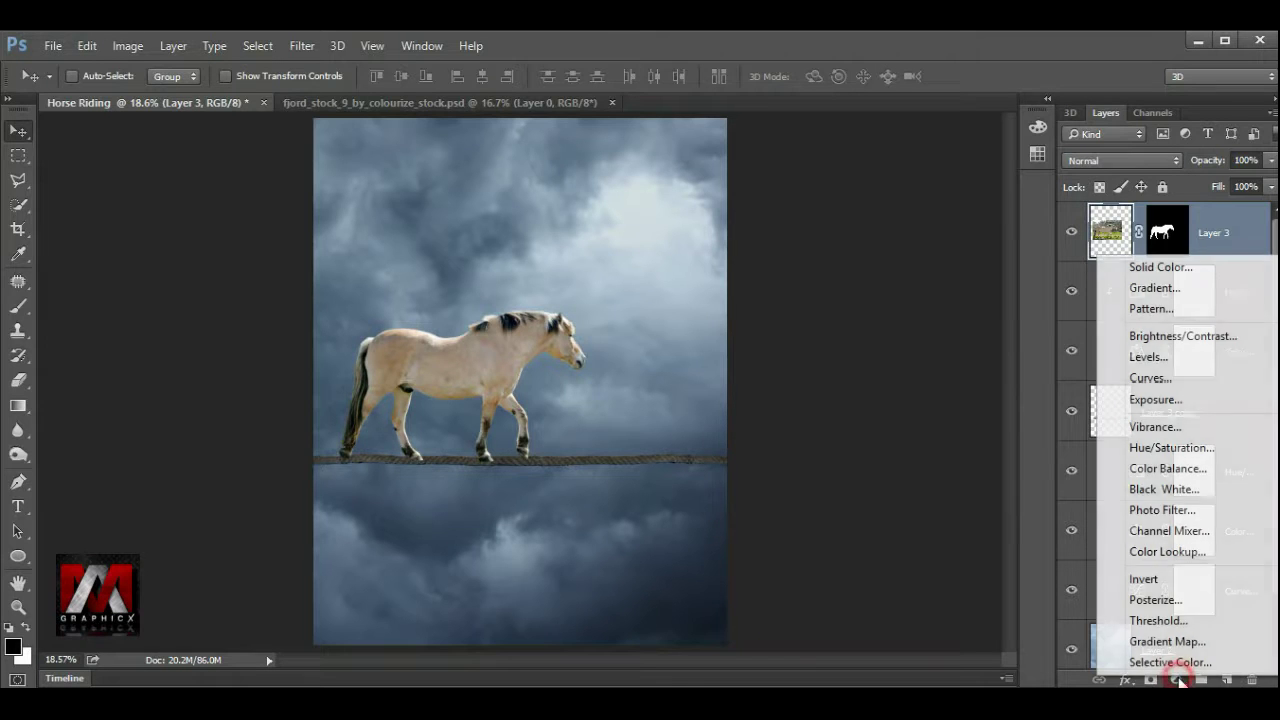
pyautogui.click(1168, 468)
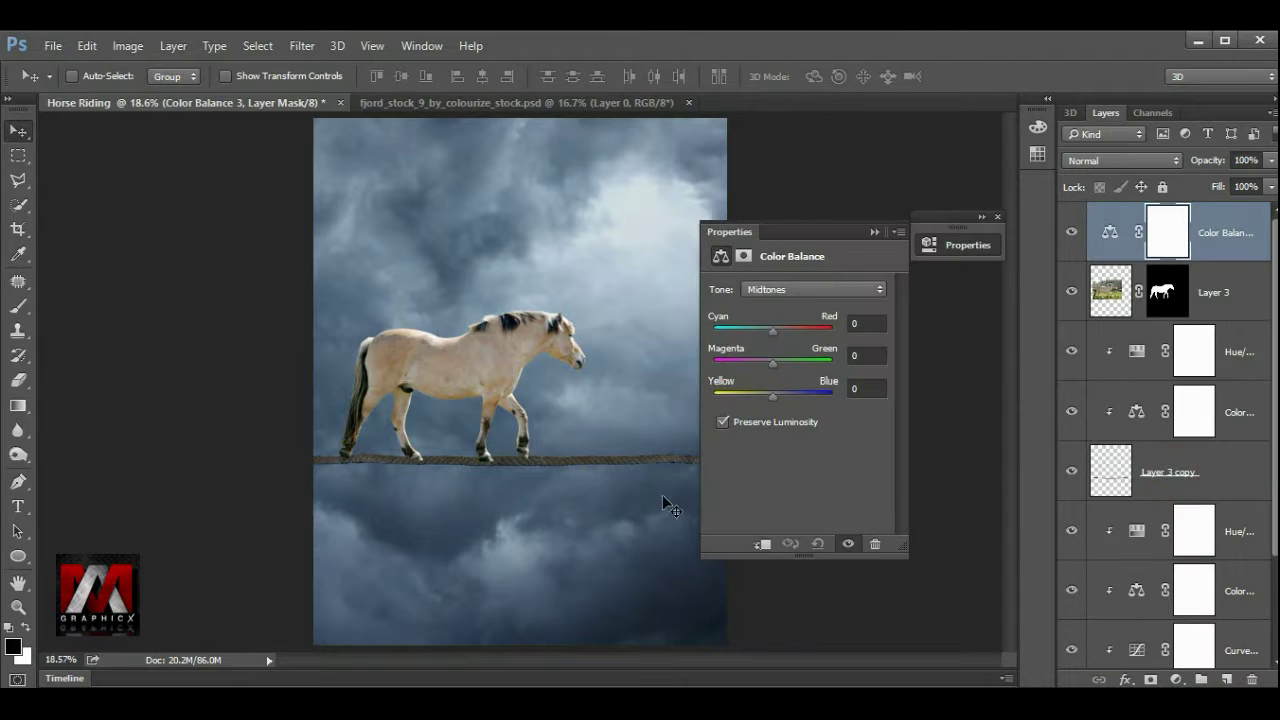
pyautogui.click(762, 545)
pyautogui.moveTo(774, 333); pyautogui.dragTo(767, 333)
pyautogui.moveTo(770, 394); pyautogui.dragTo(783, 394)
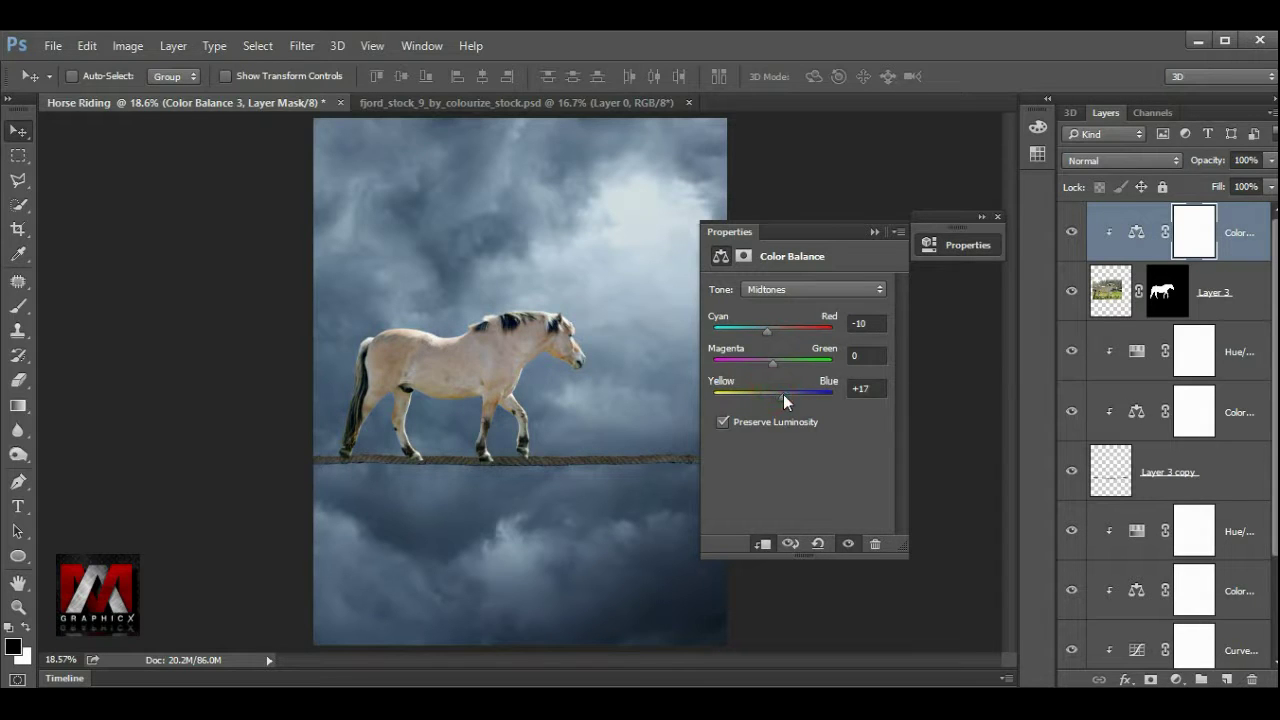
pyautogui.click(873, 231)
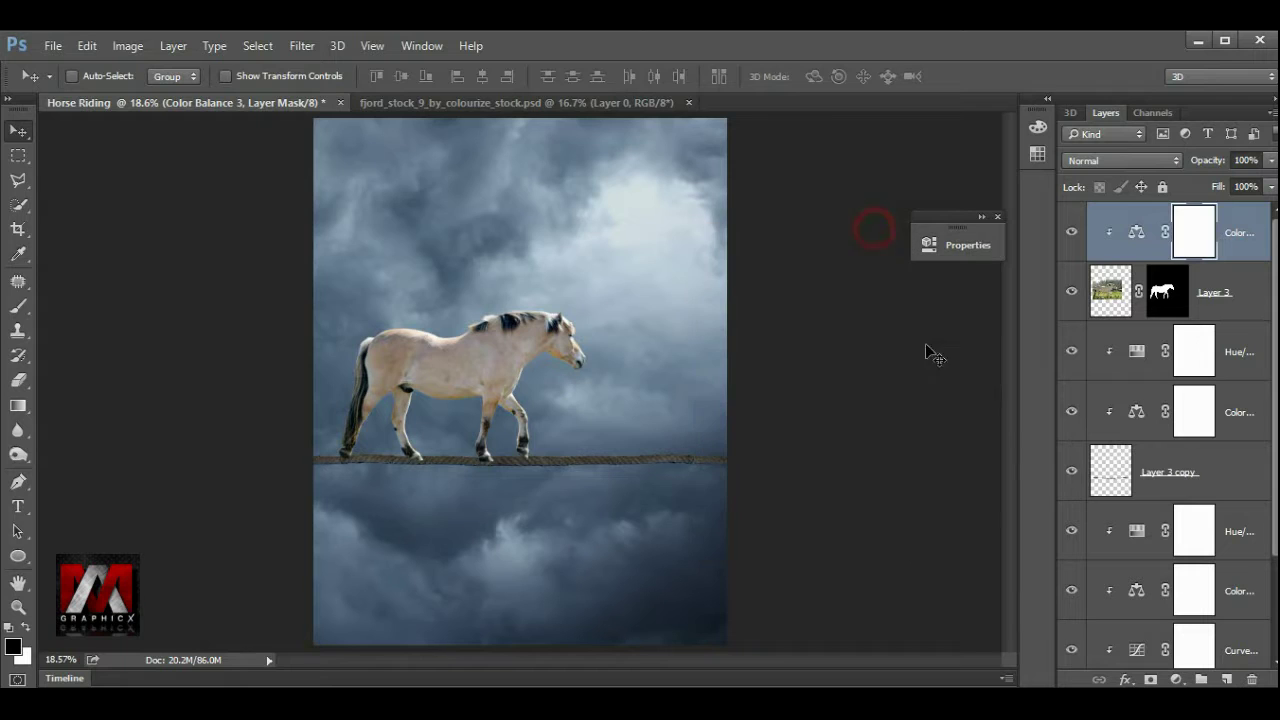
# - Add a clipped Hue/Saturation layer lowering the horse's saturation and lightness
pyautogui.click(1180, 679)
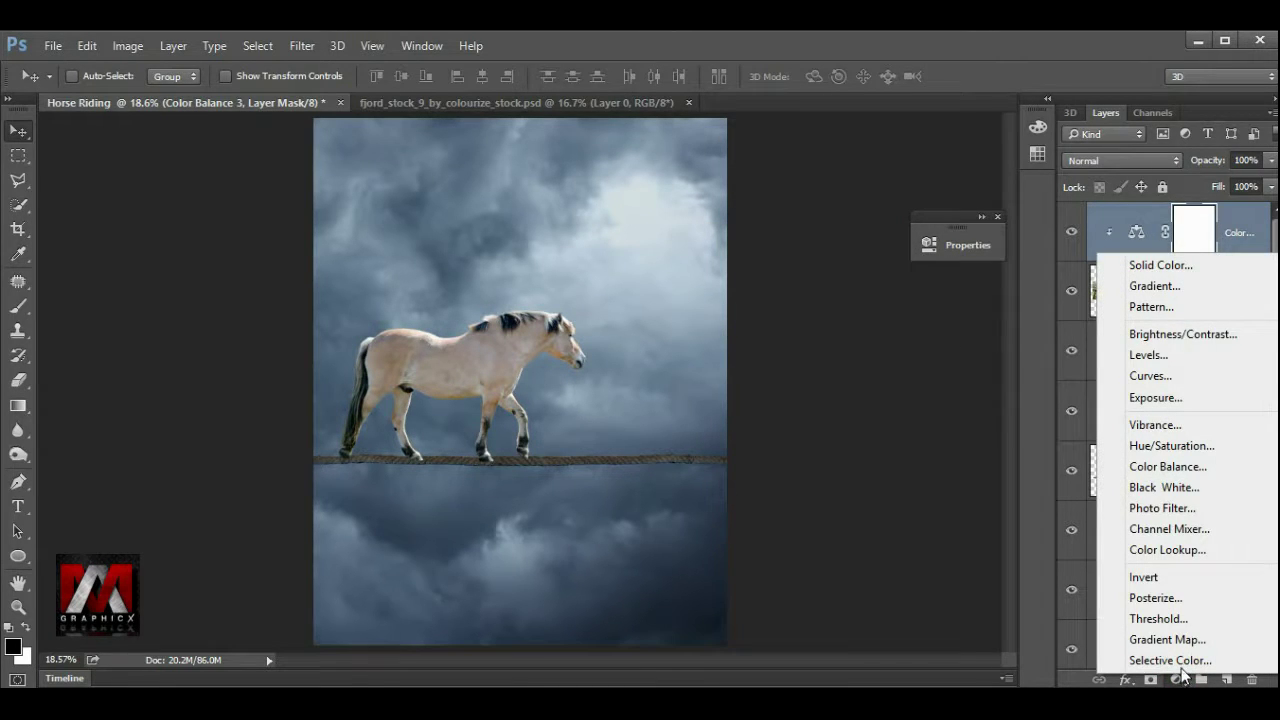
pyautogui.click(1168, 445)
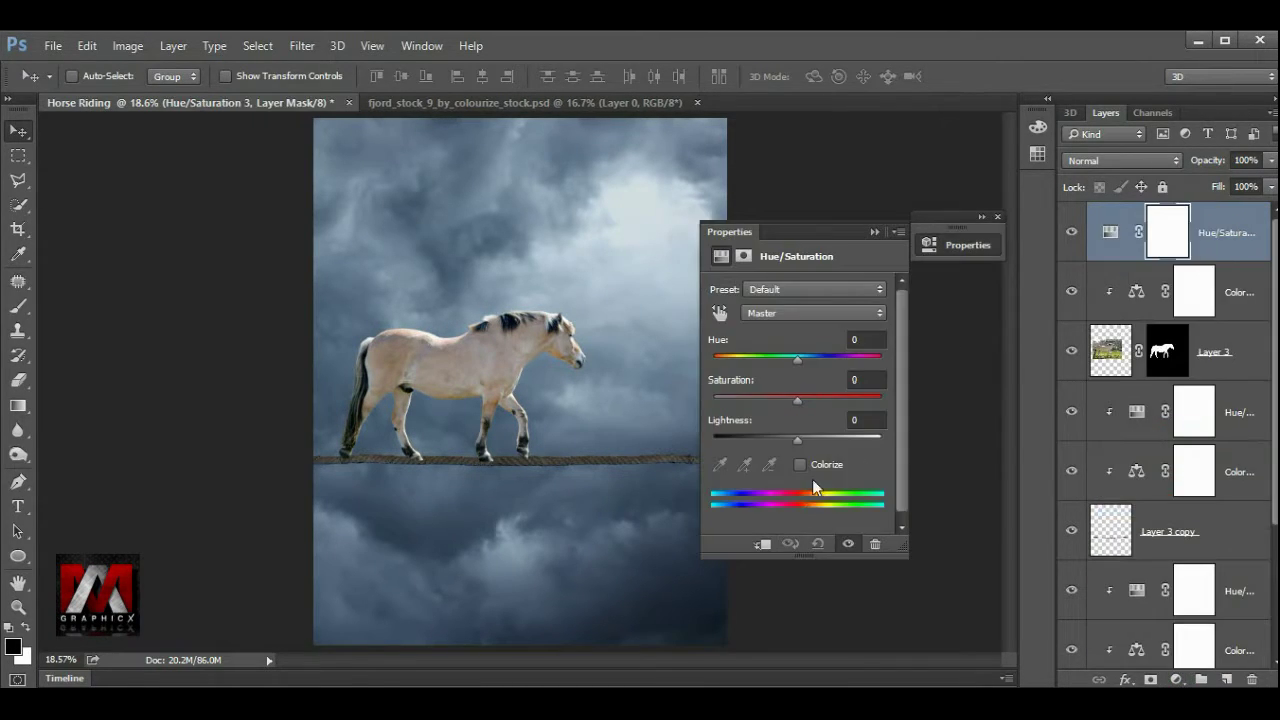
pyautogui.click(770, 543)
pyautogui.moveTo(794, 399); pyautogui.dragTo(760, 401)
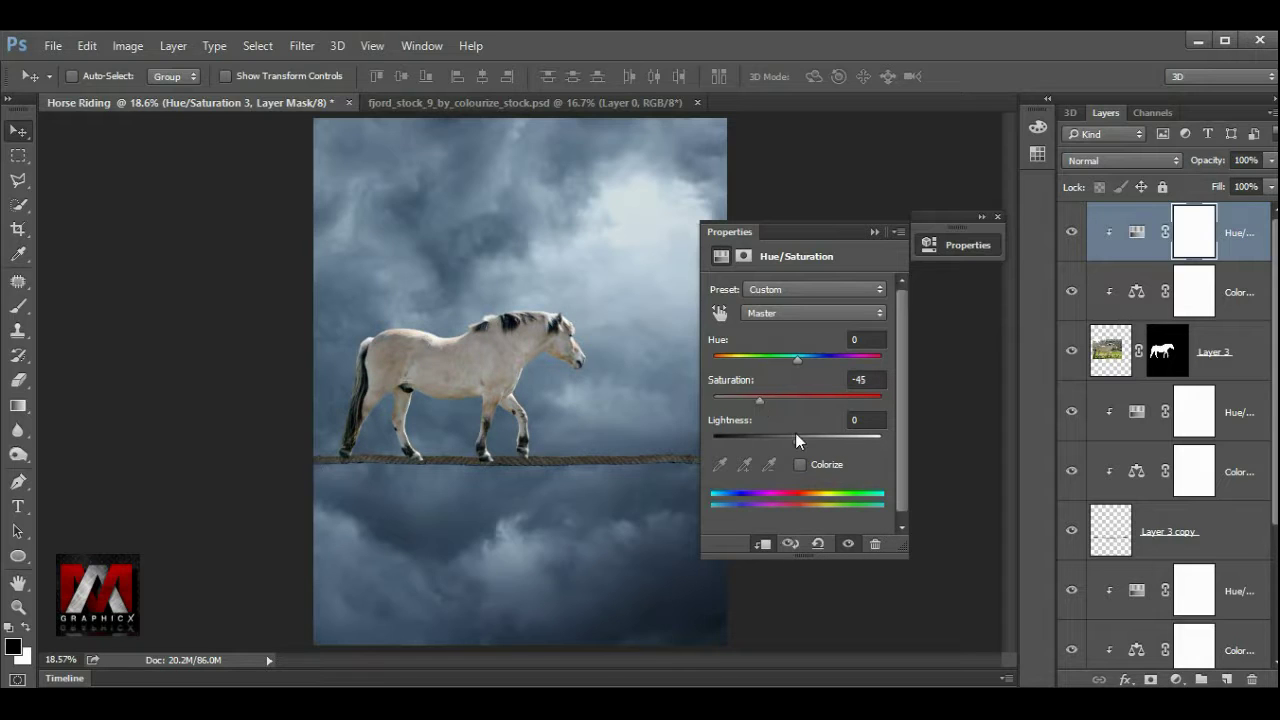
pyautogui.moveTo(799, 438); pyautogui.dragTo(794, 437)
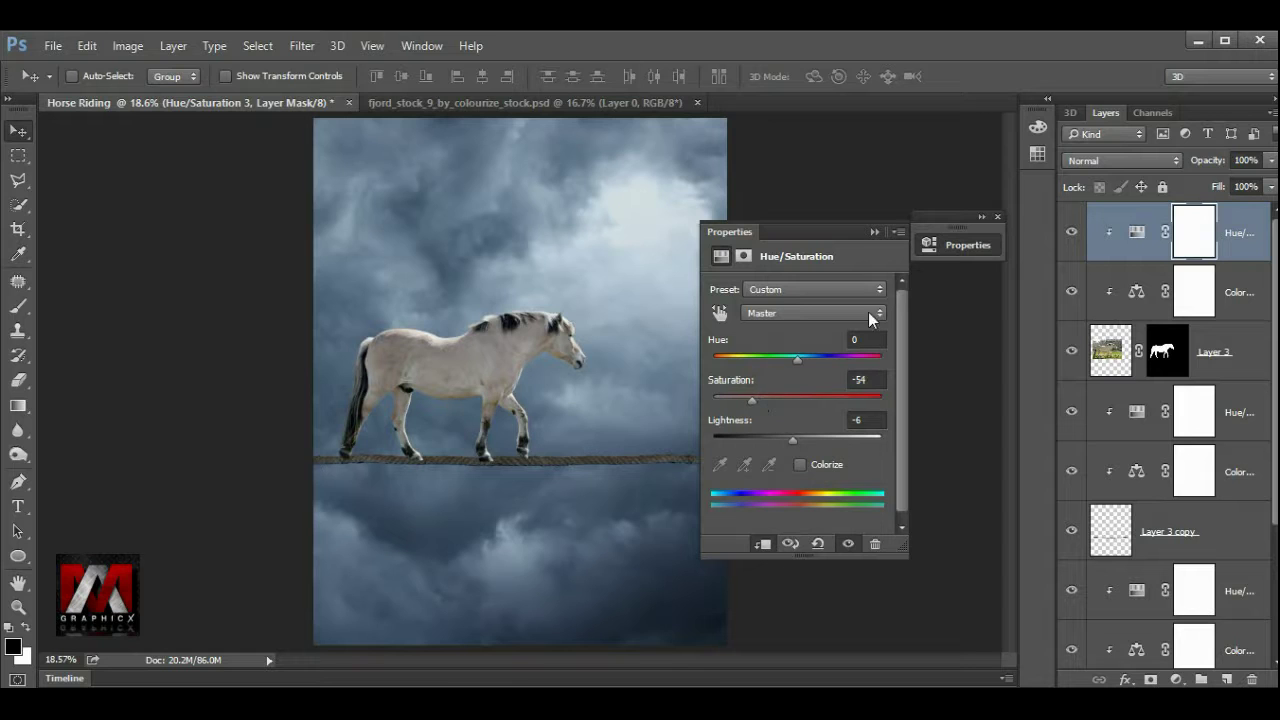
pyautogui.click(995, 217)
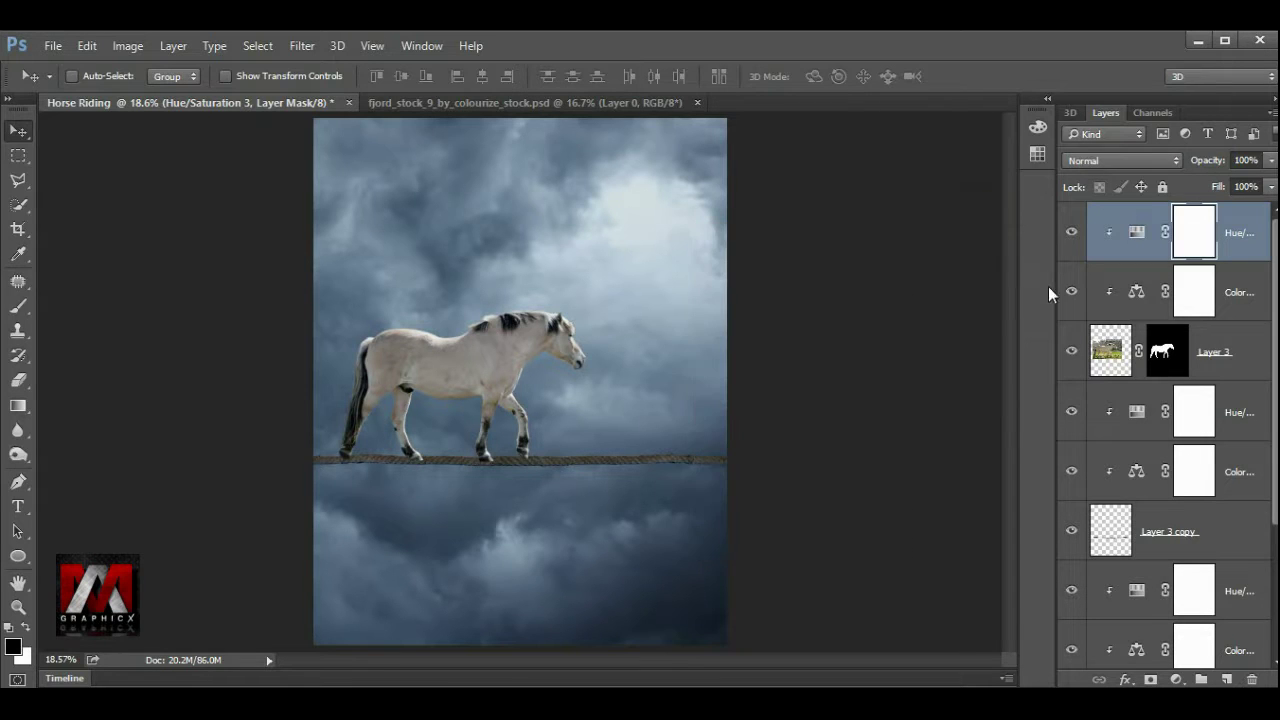
# - Push the Color Balance further to Cyan-Red -24 and Yellow-Blue around +27
pyautogui.doubleClick(1110, 293)
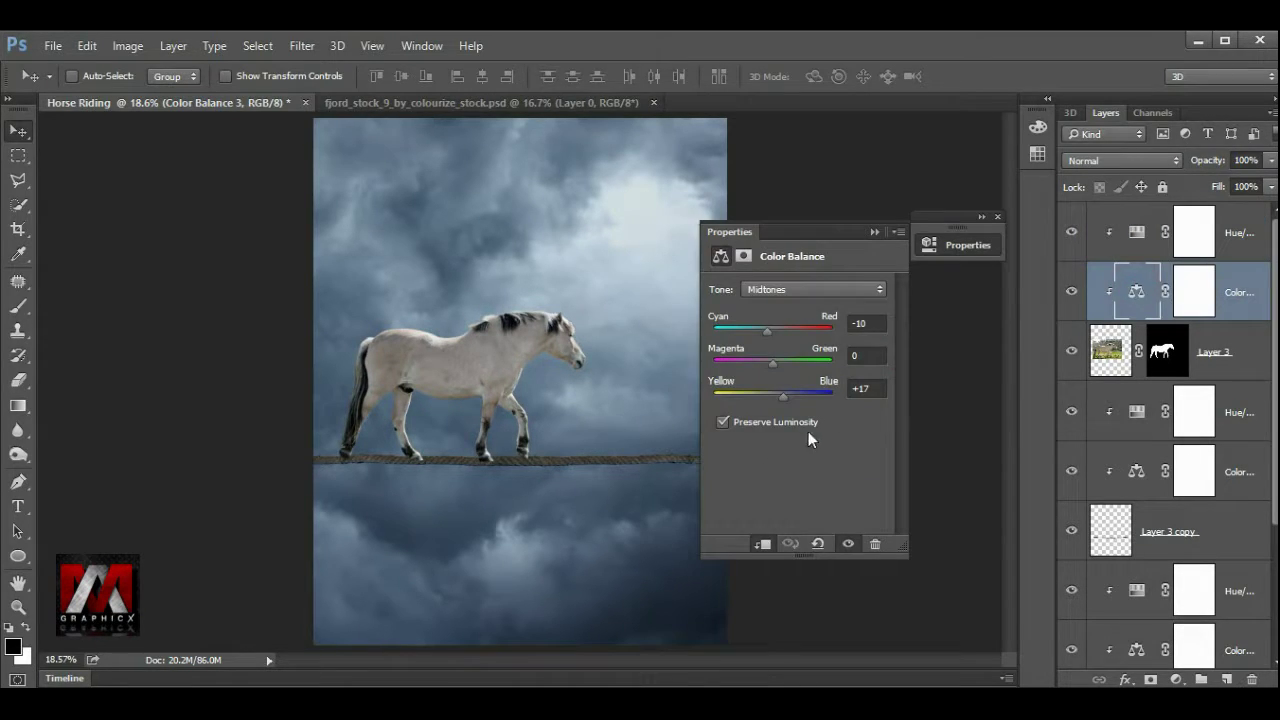
pyautogui.moveTo(767, 331); pyautogui.dragTo(758, 331)
pyautogui.moveTo(784, 397); pyautogui.dragTo(791, 395)
pyautogui.click(998, 217)
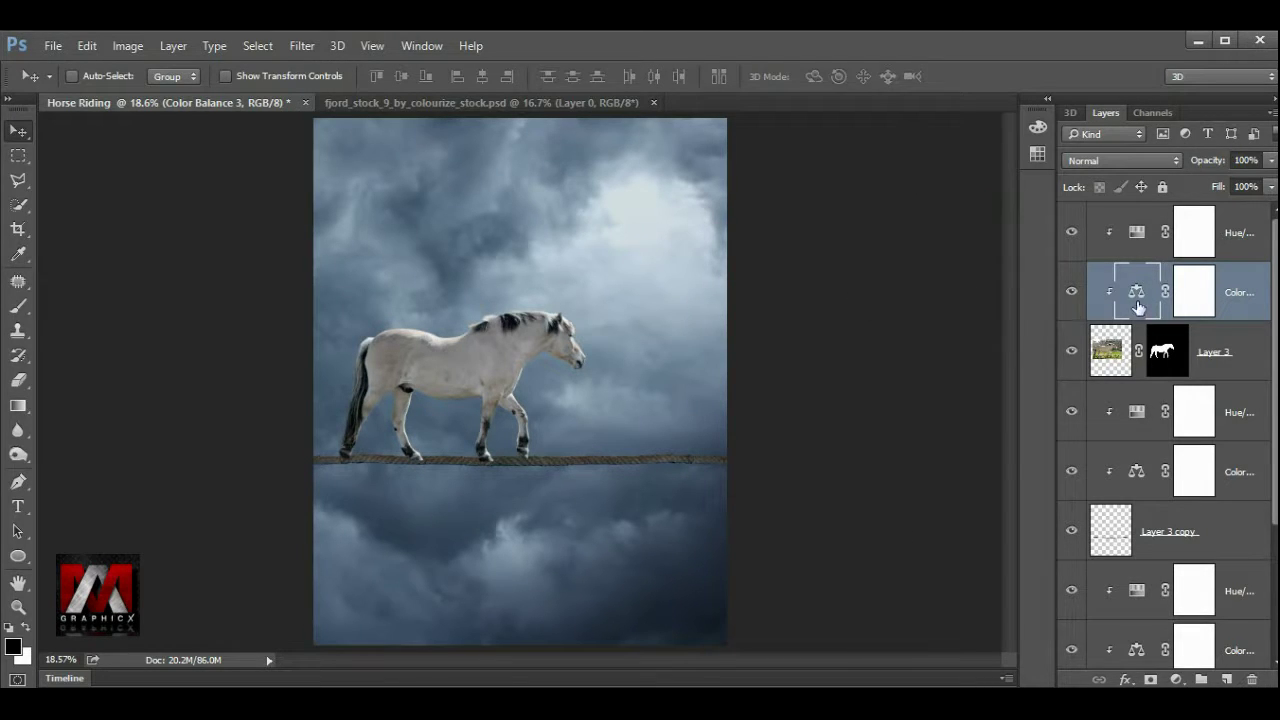
# - Add an empty Layer 4 above Hue/Saturation, clipped to the horse
pyautogui.click(1242, 236)
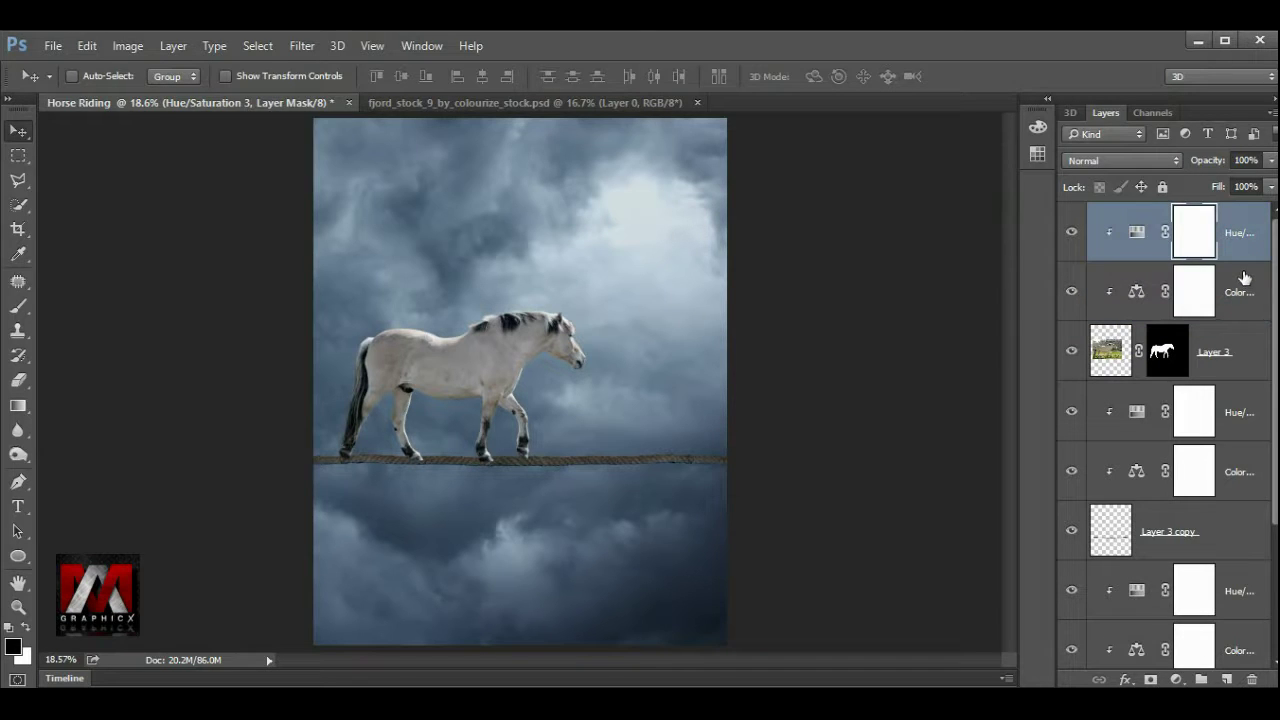
pyautogui.click(1226, 680)
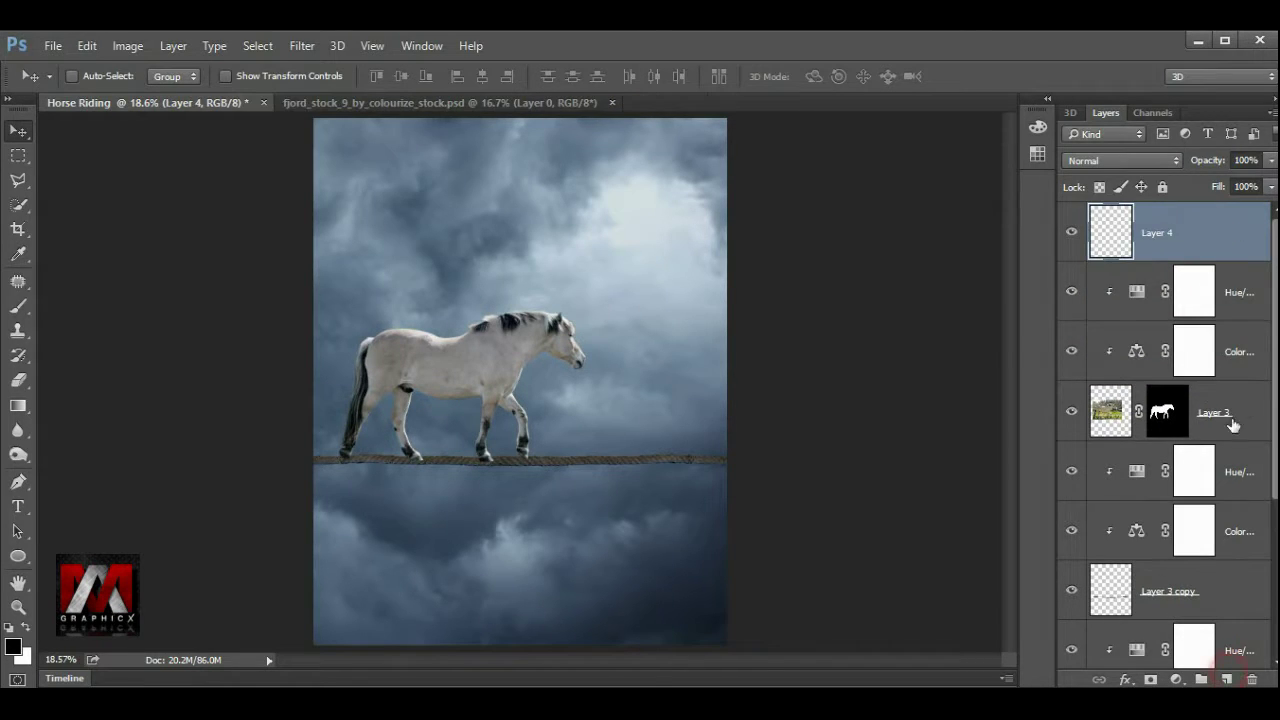
pyautogui.keyDown('alt'); pyautogui.click(1236, 258); pyautogui.keyUp('alt')
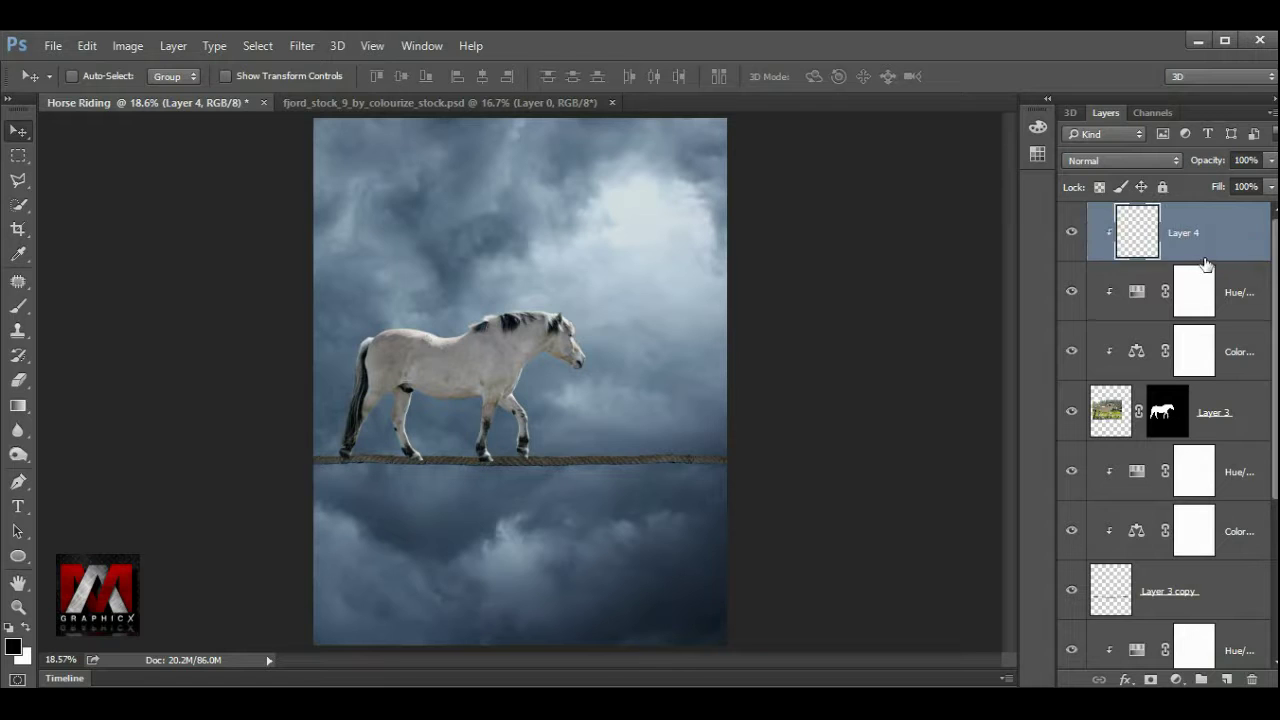
pyautogui.hotkey('shift', 'F5')
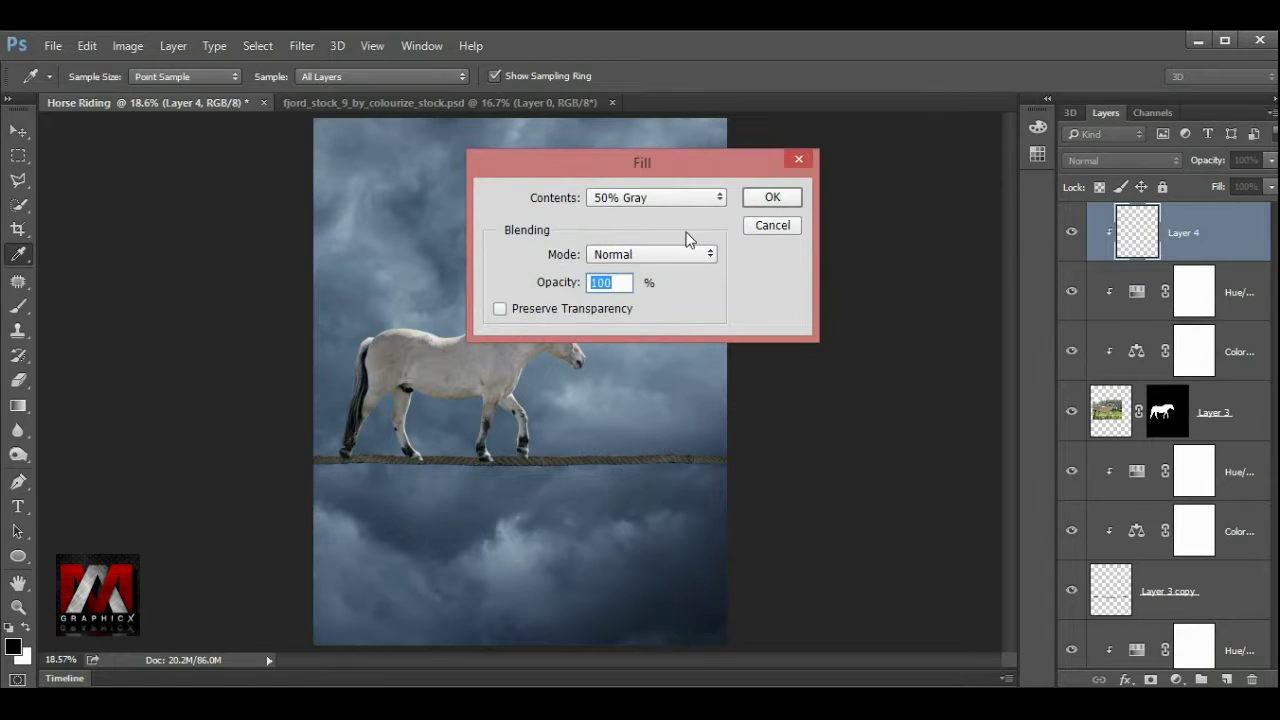
# - Fill Layer 4 with 50% gray and set its blend mode to Overlay
pyautogui.click(760, 197)
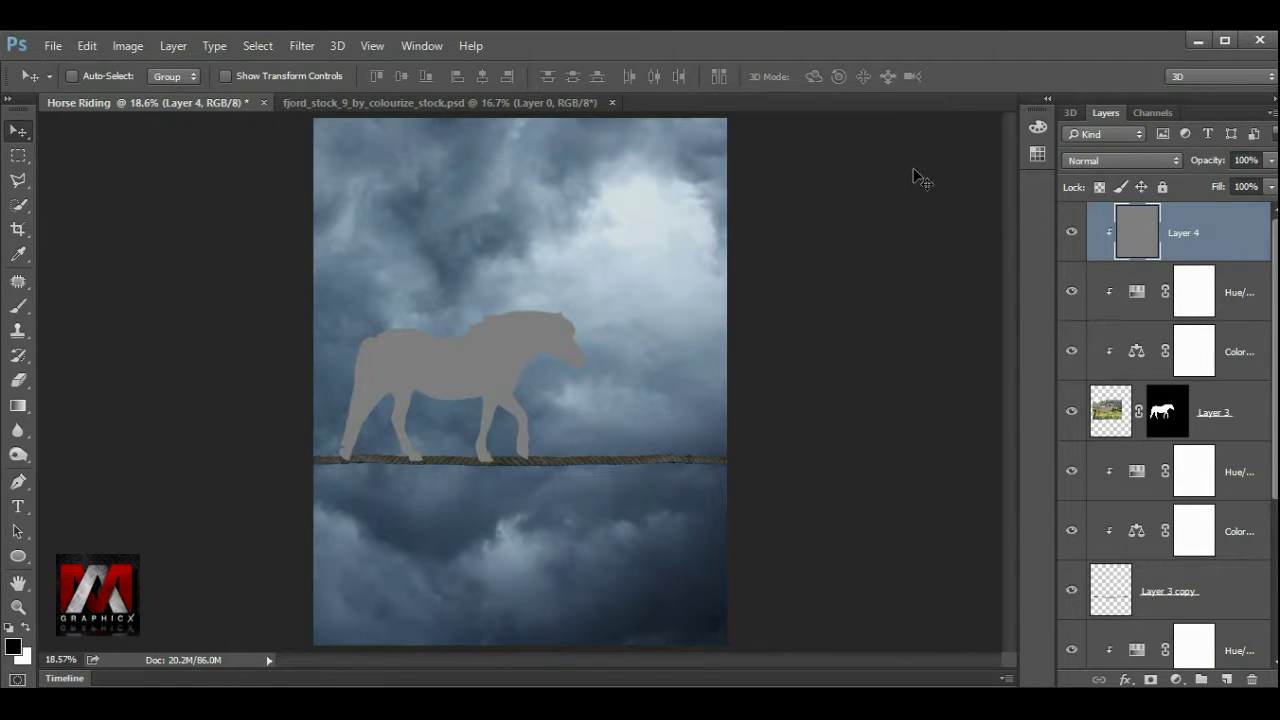
pyautogui.click(1107, 163)
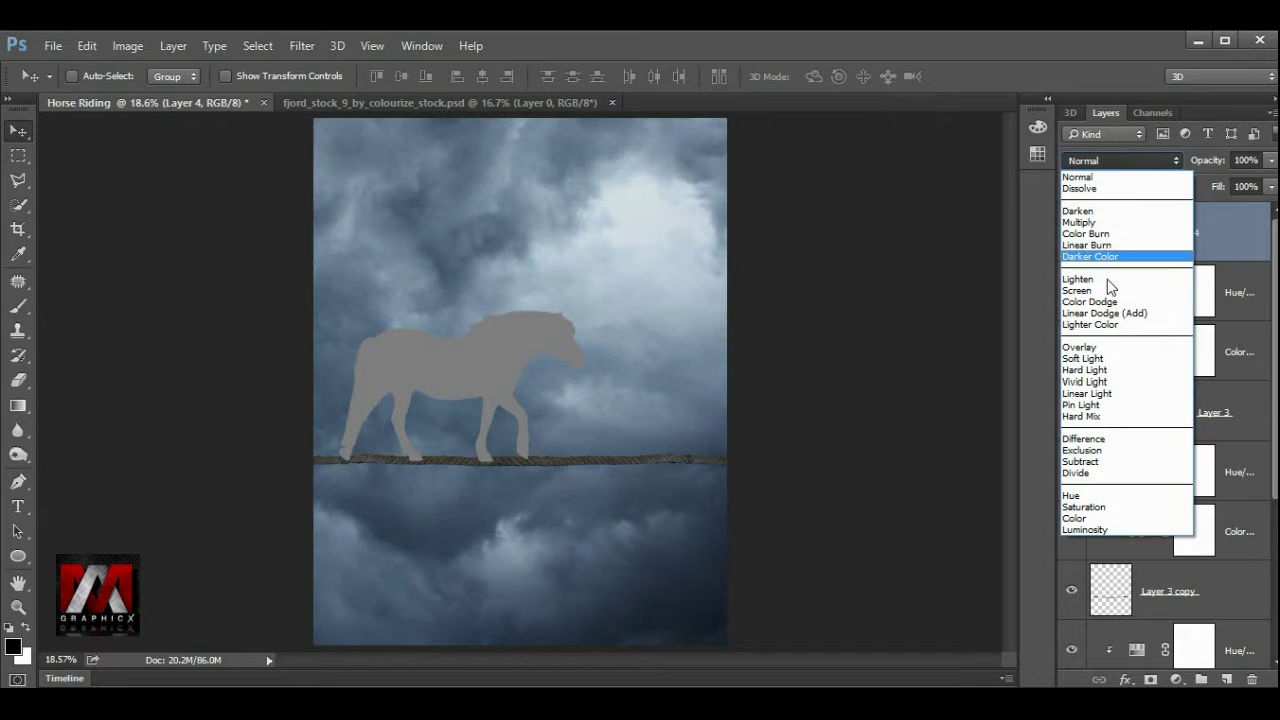
pyautogui.click(1104, 350)
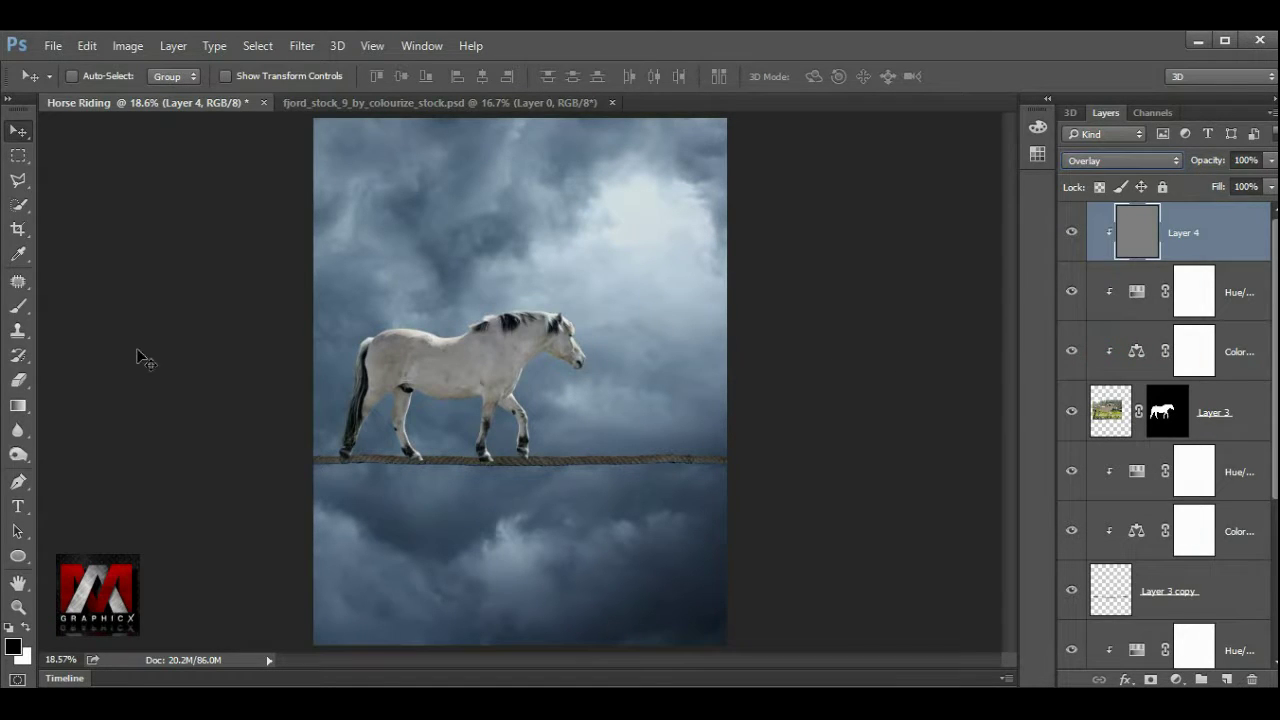
pyautogui.click(20, 453)
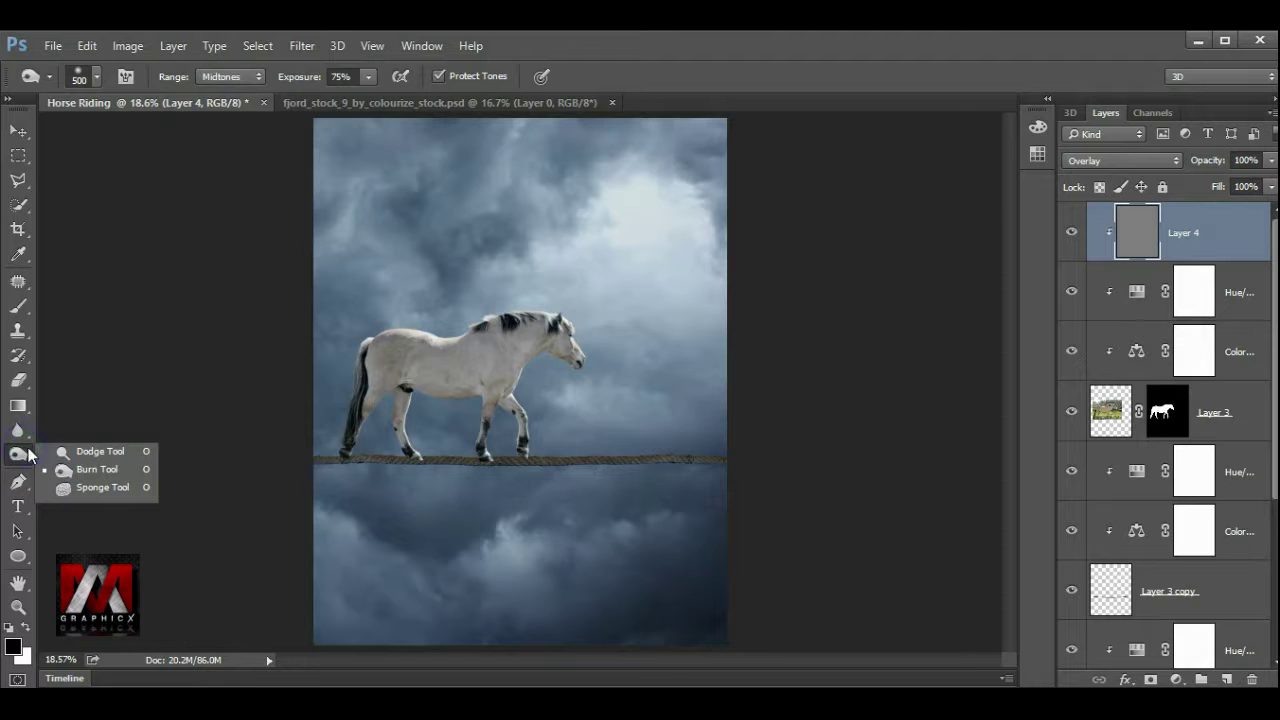
# - Using Burn at 23% exposure and a 300 brush, darken the horse's flank, belly and hind leg
pyautogui.click(100, 470)
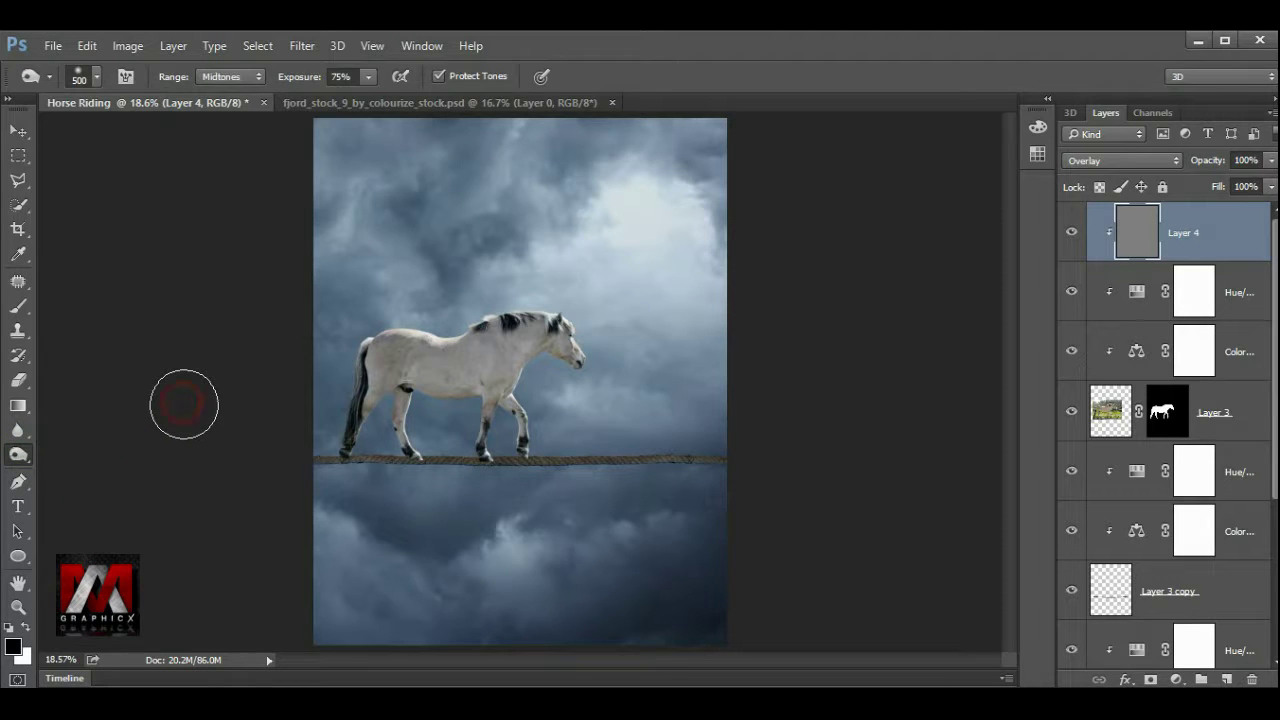
pyautogui.hotkey('ctrl', '+')
pyautogui.hotkey('ctrl', '+')
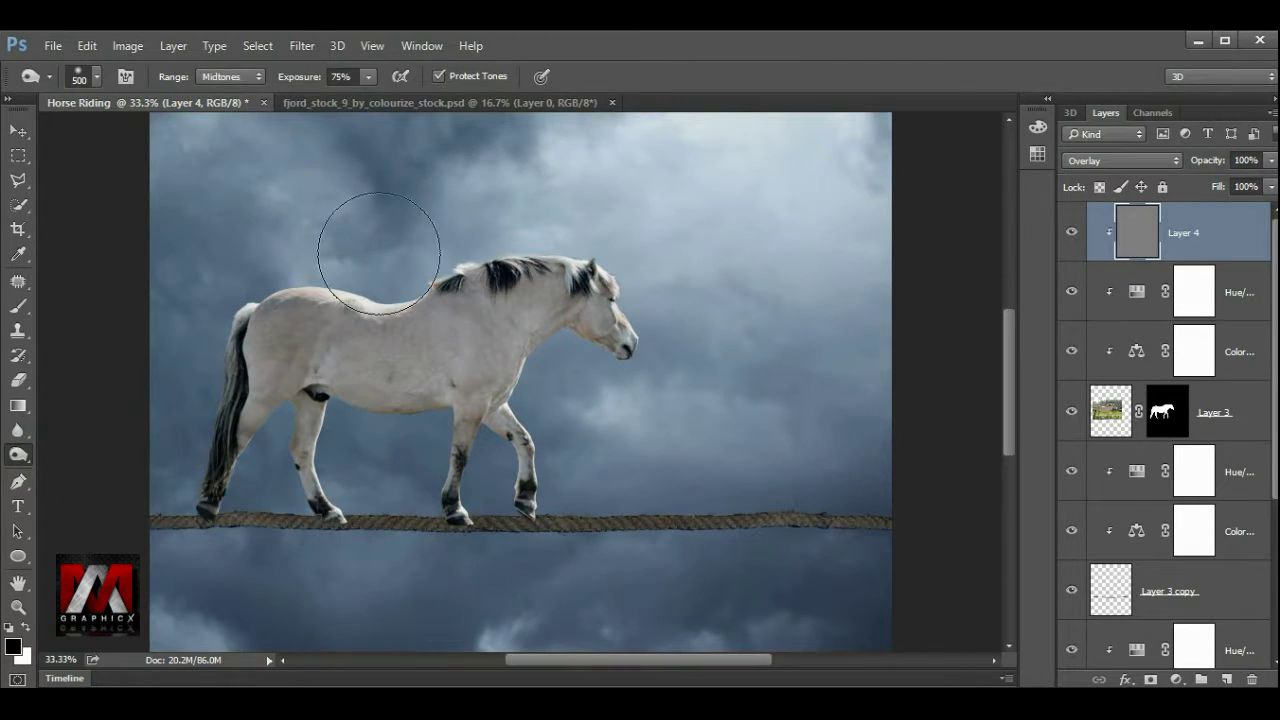
pyautogui.click(371, 79)
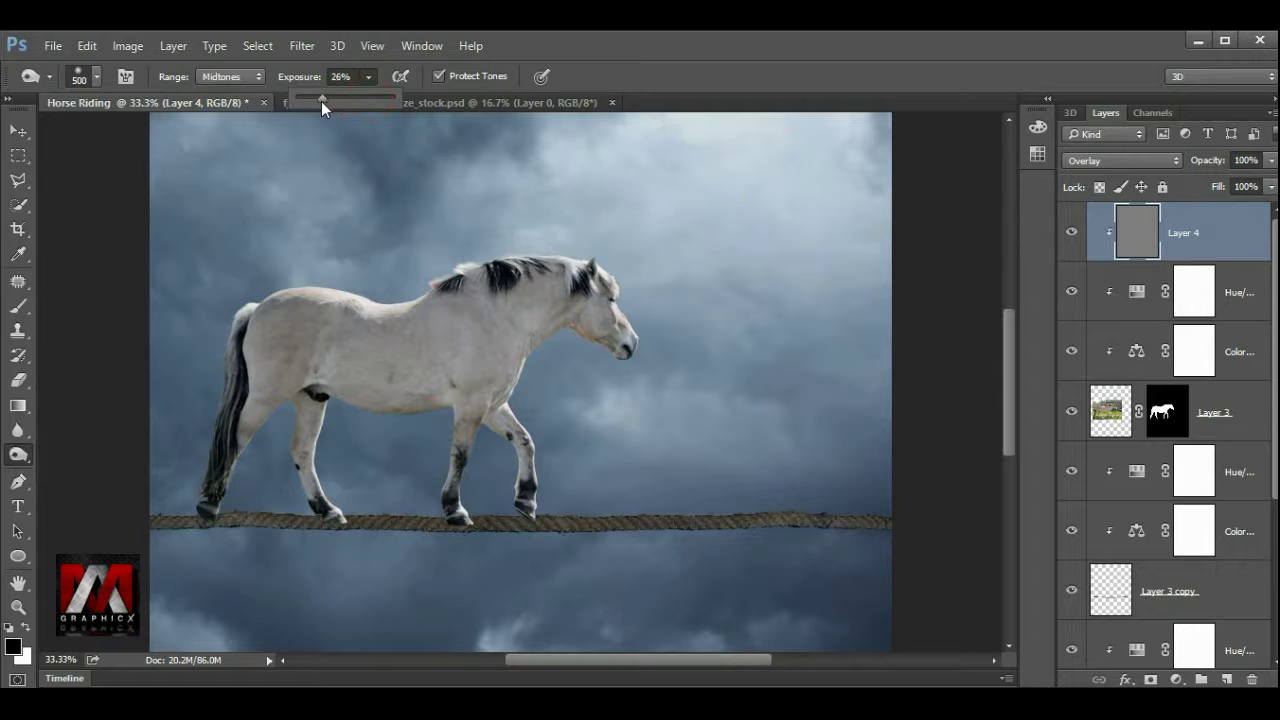
pyautogui.moveTo(321, 101); pyautogui.dragTo(318, 102)
pyautogui.press('[')
pyautogui.press('[')
pyautogui.moveTo(318, 329); pyautogui.dragTo(330, 357)
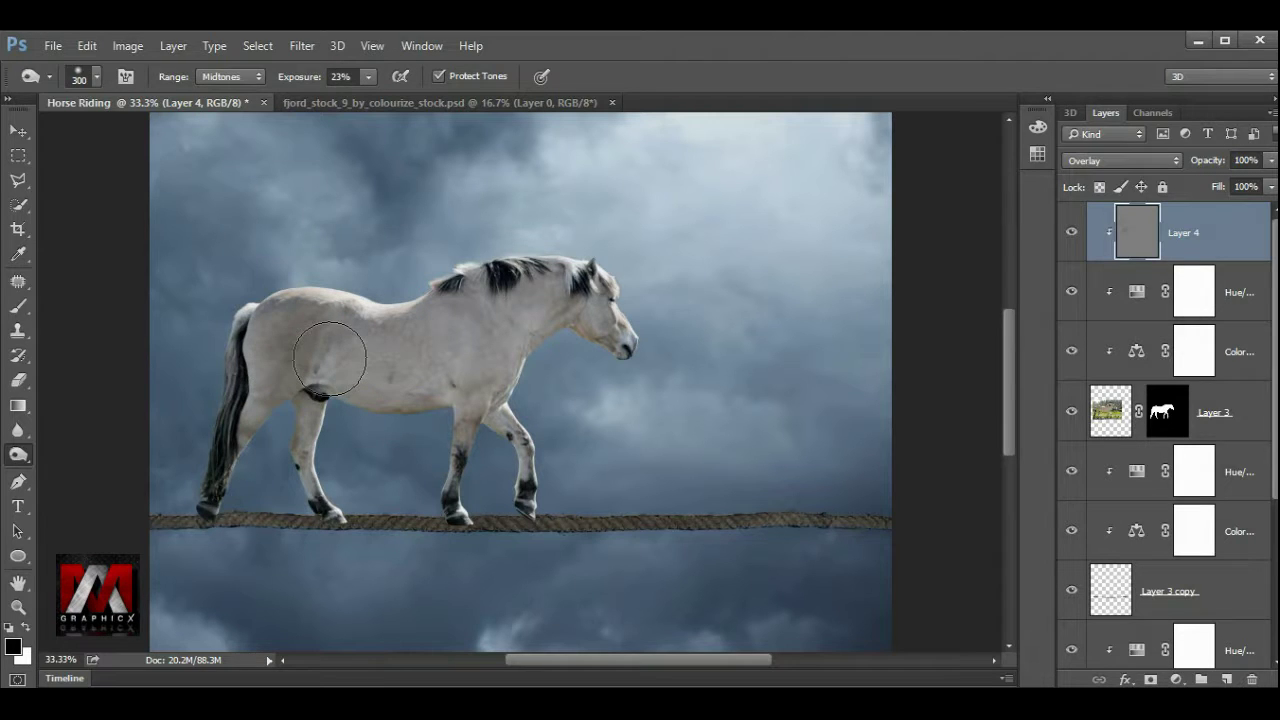
pyautogui.moveTo(330, 357); pyautogui.dragTo(277, 423)
# - With smaller brushes, darken from neck along the belly and down the front legs
pyautogui.press('[')
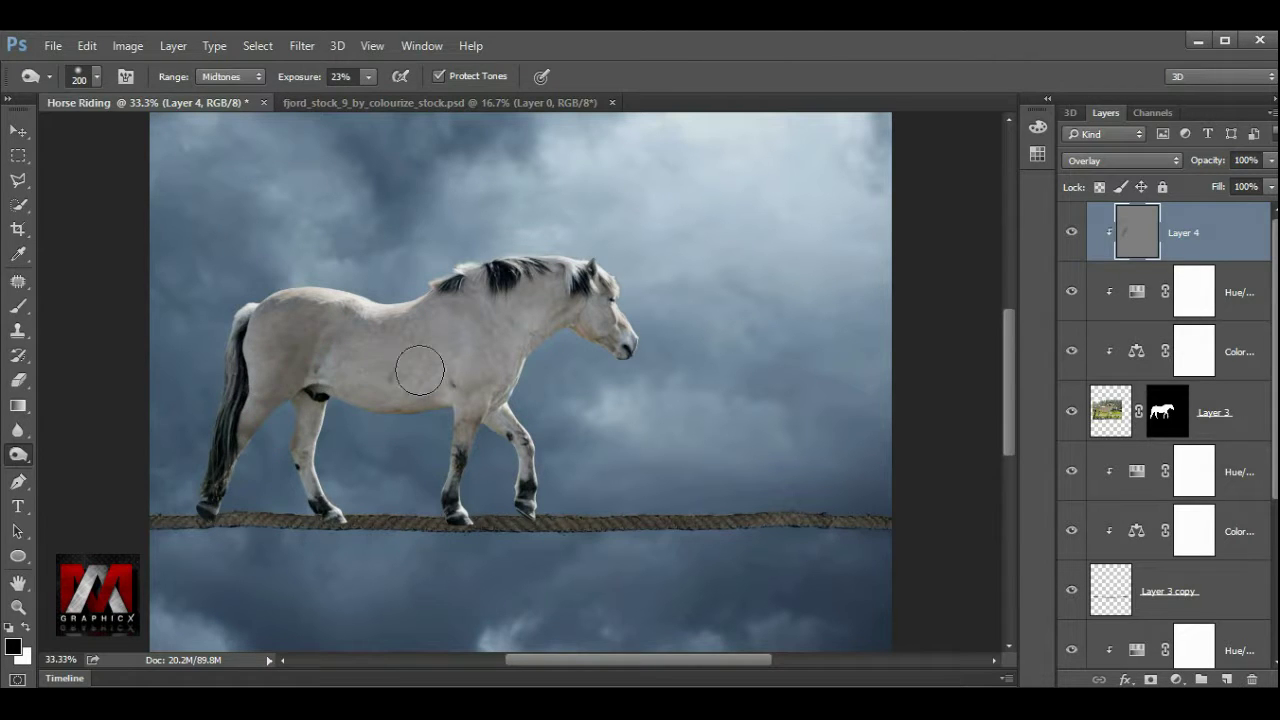
pyautogui.press(']')
pyautogui.press('[')
pyautogui.hotkey('ctrl', '+')
pyautogui.moveTo(570, 302); pyautogui.dragTo(214, 345)
pyautogui.press('[')
pyautogui.press('[')
pyautogui.press('[')
pyautogui.moveTo(186, 423)
pyautogui.mouseDown()
pyautogui.moveTo(184, 500)
pyautogui.moveTo(210, 575)
pyautogui.mouseUp()
pyautogui.press('[')
pyautogui.press('[')
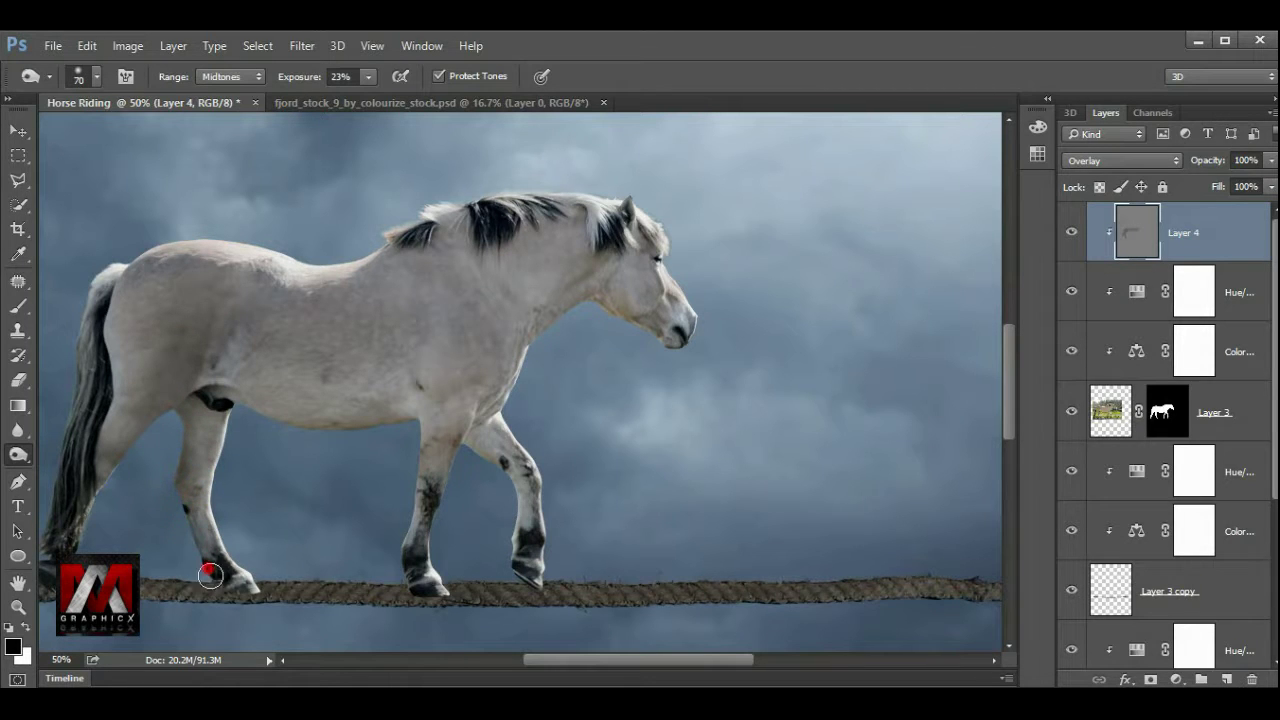
pyautogui.moveTo(428, 416); pyautogui.dragTo(400, 550)
pyautogui.press(']')
pyautogui.moveTo(480, 443); pyautogui.dragTo(510, 530)
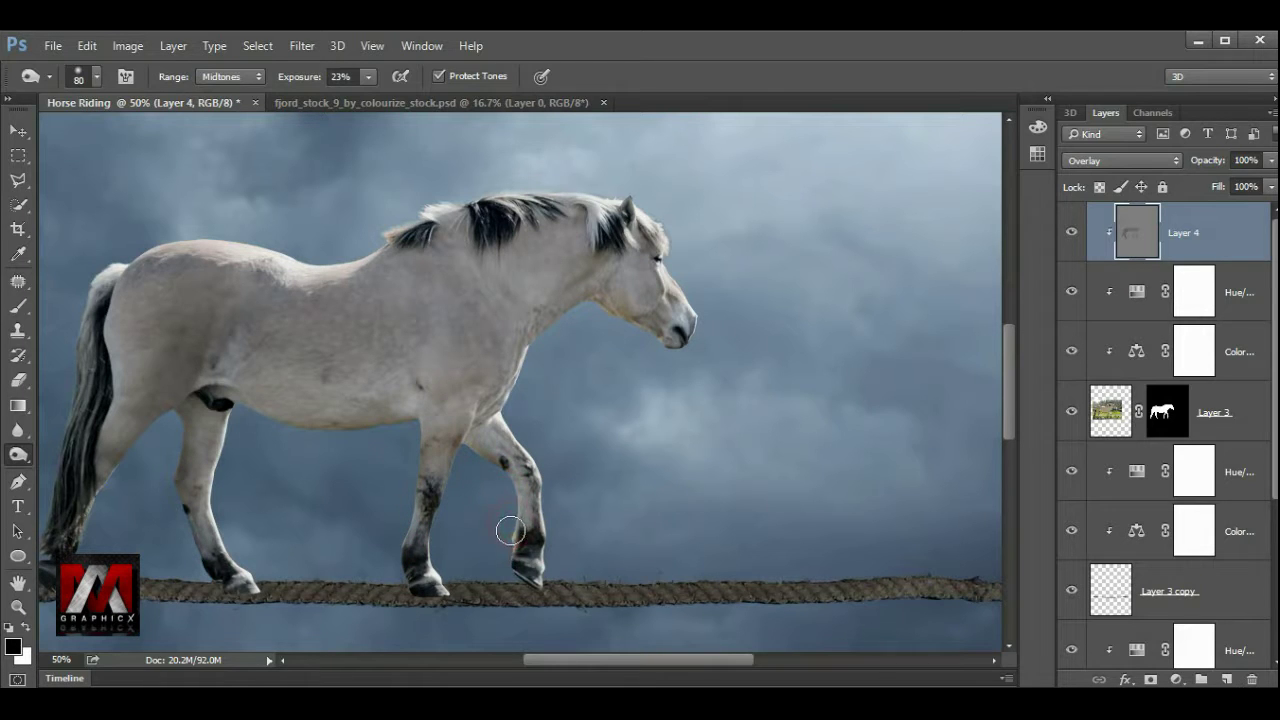
# - At 39% burn exposure, darken the front and hind legs to the hooves and the underbelly
pyautogui.click(369, 76)
pyautogui.moveTo(382, 98); pyautogui.dragTo(387, 98)
pyautogui.moveTo(500, 466); pyautogui.dragTo(520, 590)
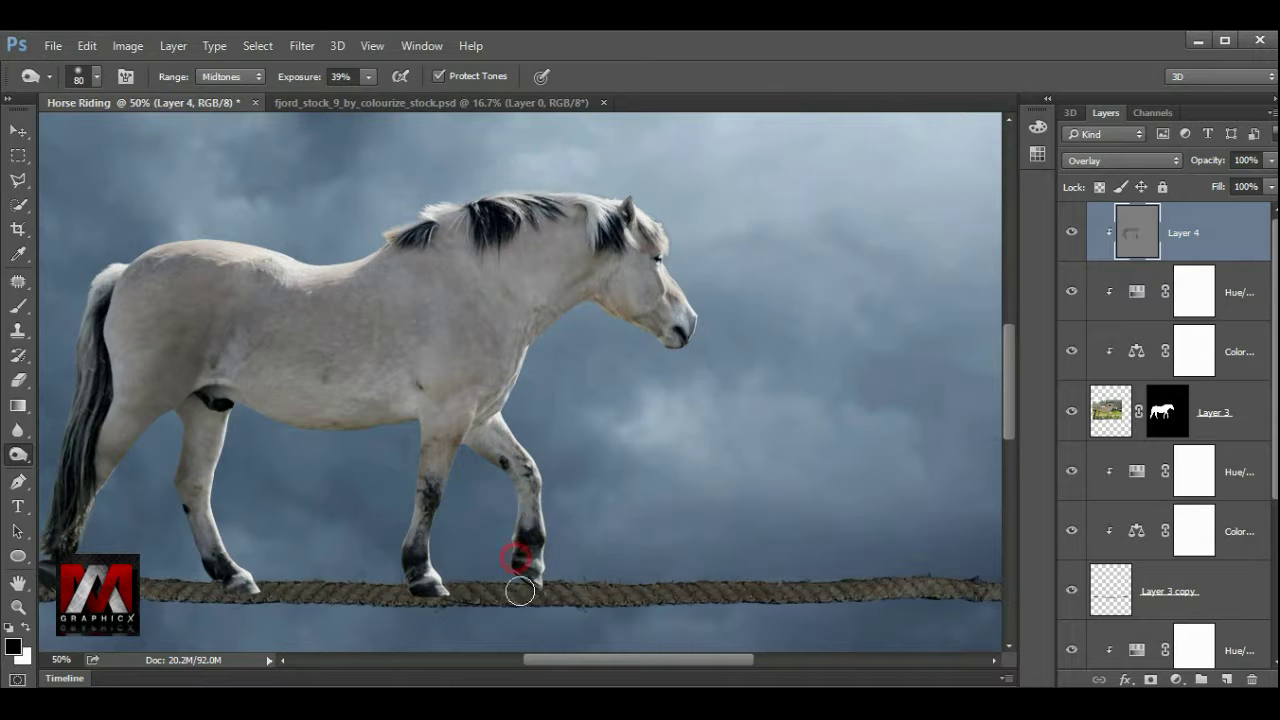
pyautogui.moveTo(435, 445); pyautogui.dragTo(400, 596)
pyautogui.moveTo(184, 438); pyautogui.dragTo(195, 565)
pyautogui.press(']')
pyautogui.press(']')
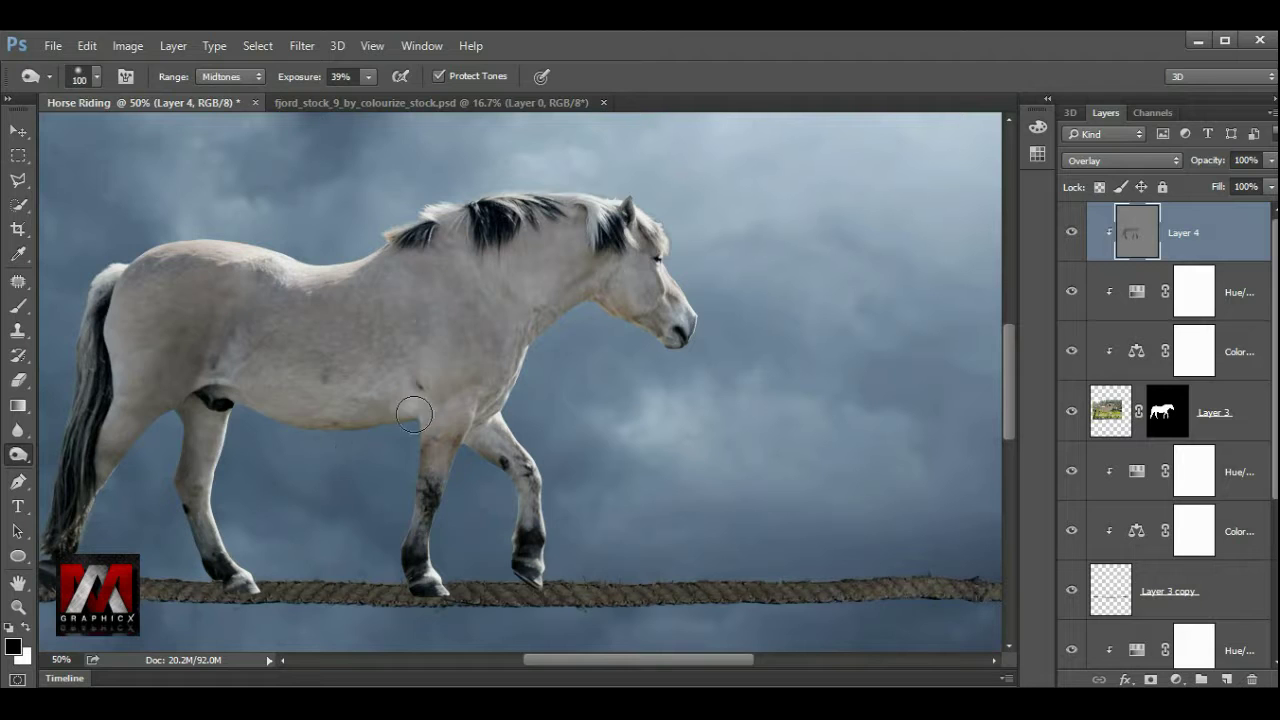
pyautogui.moveTo(430, 395); pyautogui.dragTo(235, 400)
# - Darken the front of the neck and the tail, then toggle the shading layer to compare
pyautogui.press(']')
pyautogui.press(']')
pyautogui.press(']')
pyautogui.press('[')
pyautogui.press('[')
pyautogui.moveTo(571, 251)
pyautogui.mouseDown()
pyautogui.moveTo(556, 335)
pyautogui.moveTo(486, 349)
pyautogui.moveTo(380, 408)
pyautogui.moveTo(251, 408)
pyautogui.mouseUp()
pyautogui.press('[')
pyautogui.moveTo(118, 277); pyautogui.dragTo(95, 490)
pyautogui.moveTo(150, 417)
pyautogui.mouseDown()
pyautogui.moveTo(415, 397)
pyautogui.moveTo(318, 447)
pyautogui.mouseUp()
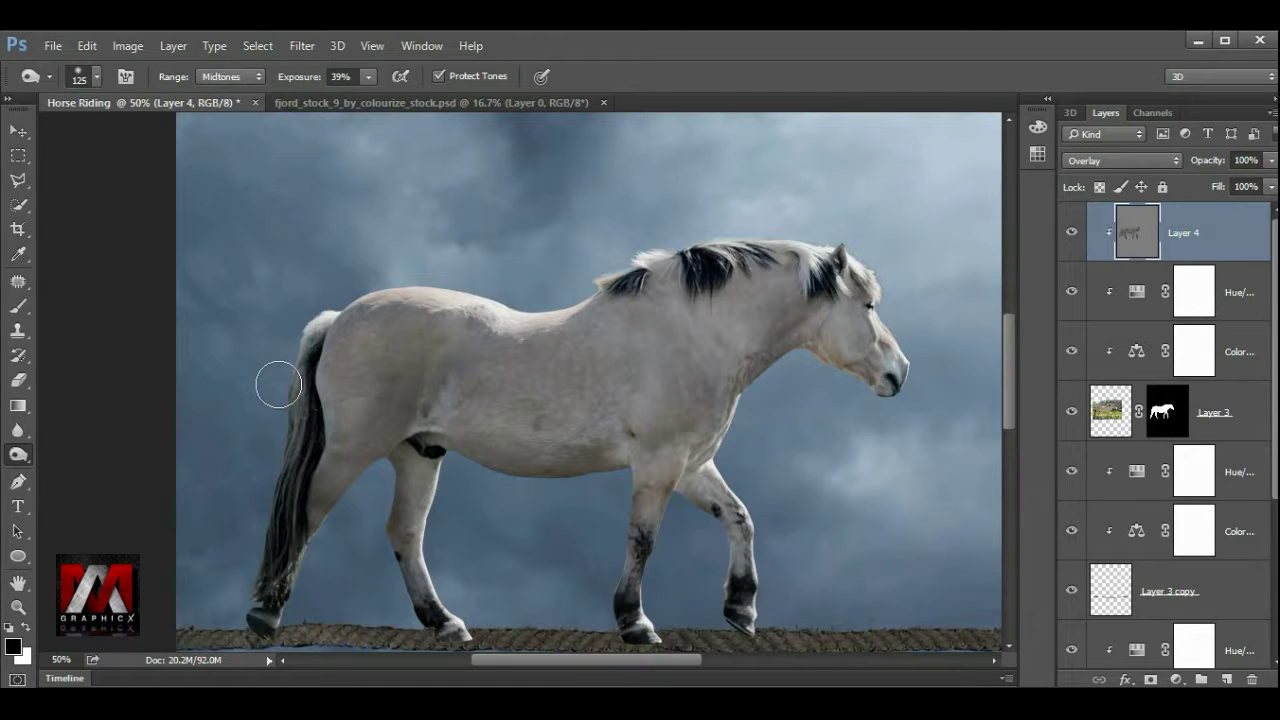
pyautogui.click(1071, 232)
pyautogui.click(1071, 232)
# - Switch to Dodge and lighten the horse's cheek, jaw and the shadow under the jaw
pyautogui.rightClick(18, 454)
pyautogui.click(80, 455)
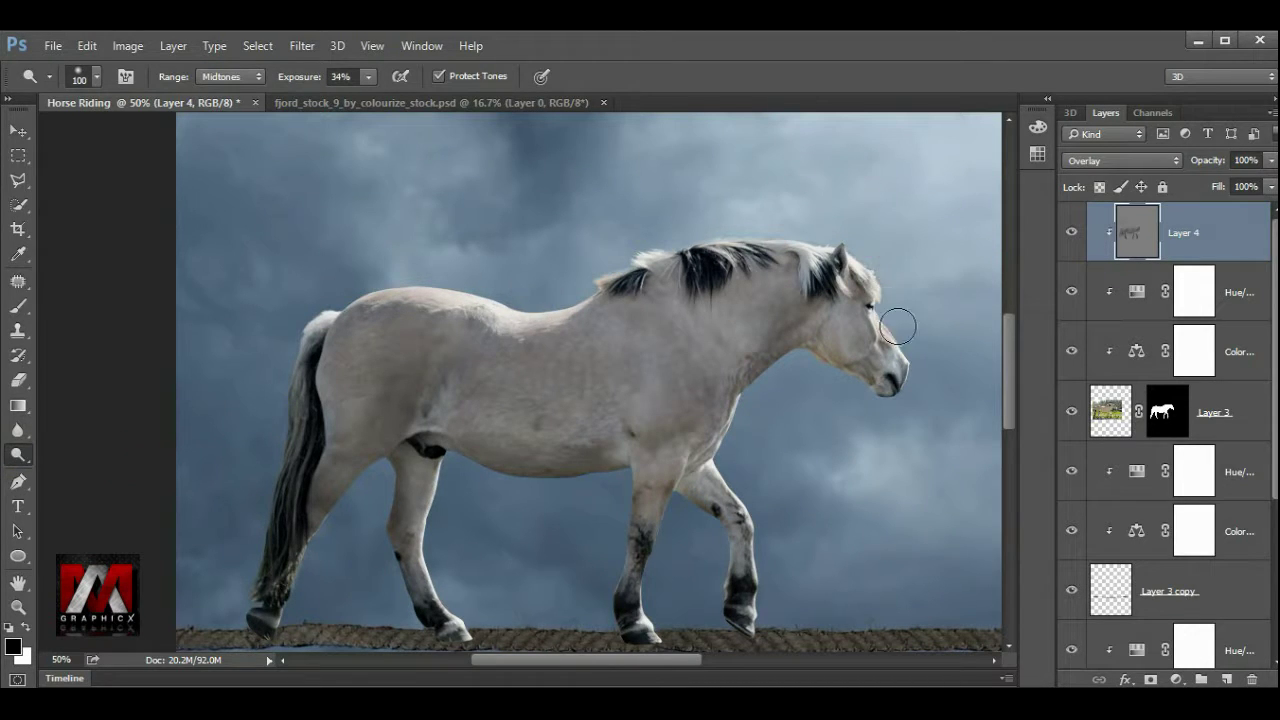
pyautogui.hotkey('ctrl', '=')
pyautogui.moveTo(905, 284); pyautogui.dragTo(477, 403)
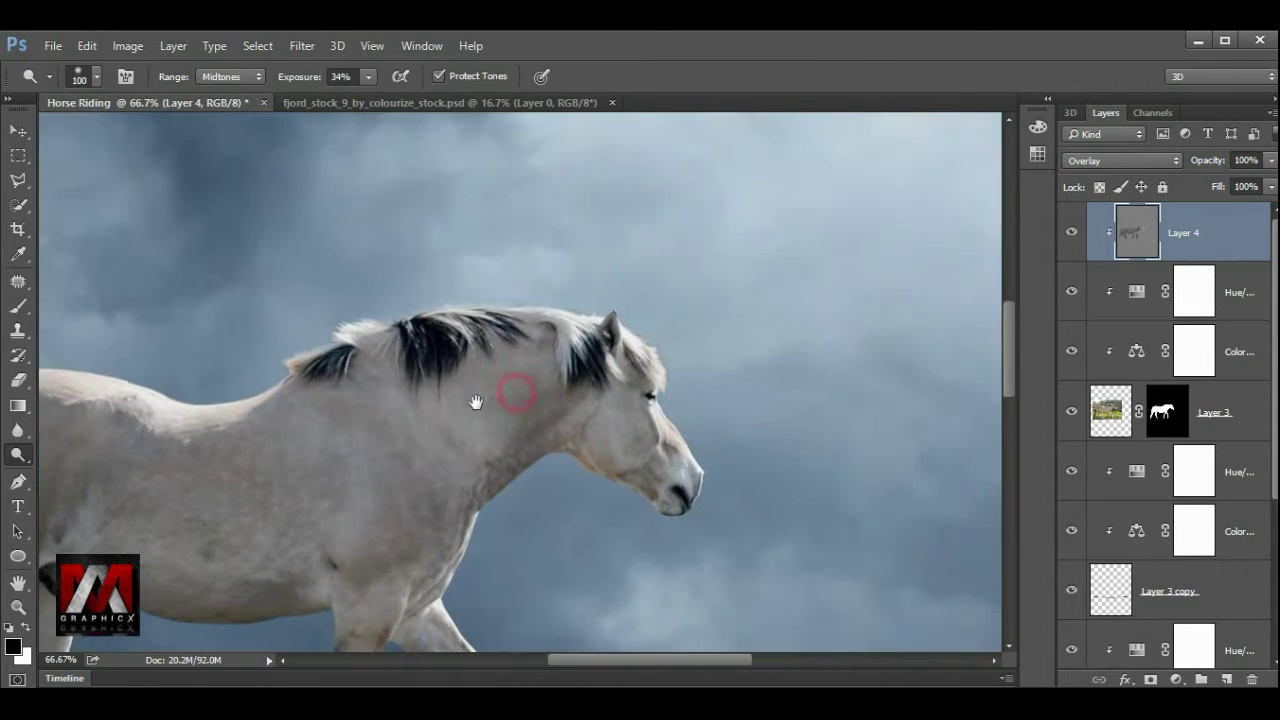
pyautogui.hotkey('ctrl', '=')
pyautogui.moveTo(735, 341); pyautogui.dragTo(672, 251)
pyautogui.press('[')
pyautogui.press('[')
pyautogui.press('[')
pyautogui.press('[')
pyautogui.moveTo(686, 360); pyautogui.dragTo(694, 395)
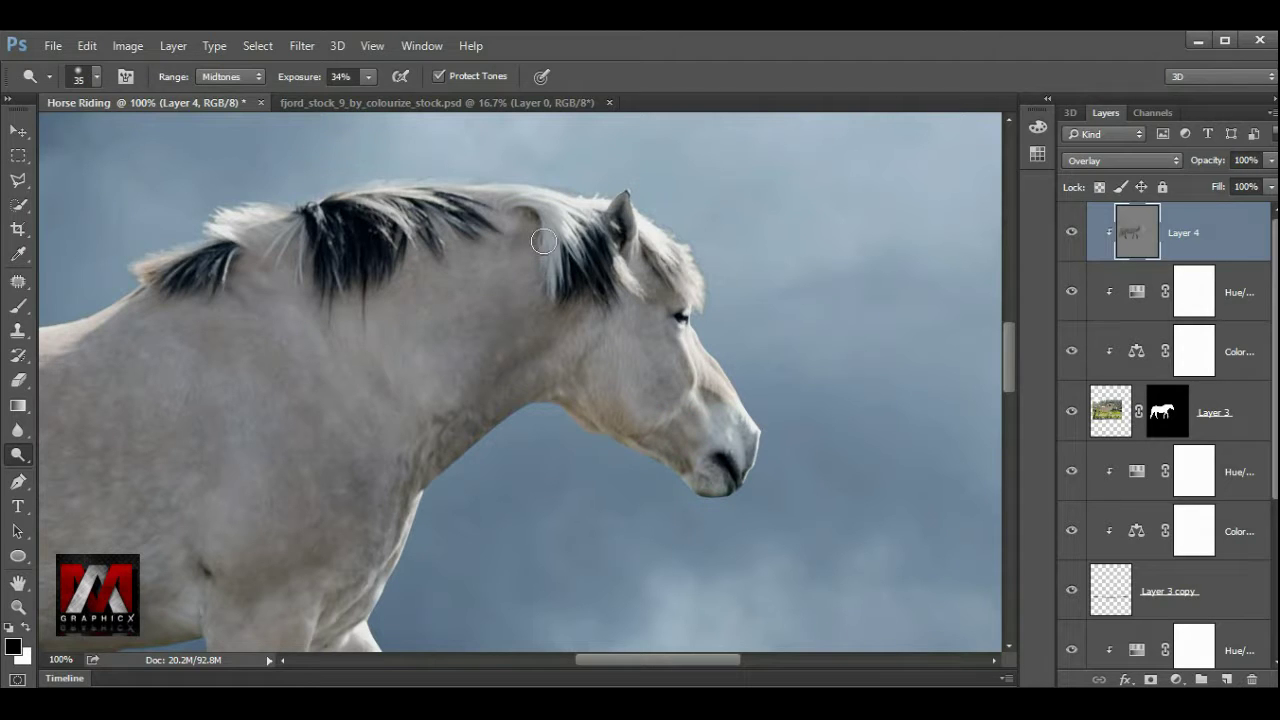
pyautogui.moveTo(637, 438); pyautogui.dragTo(560, 405)
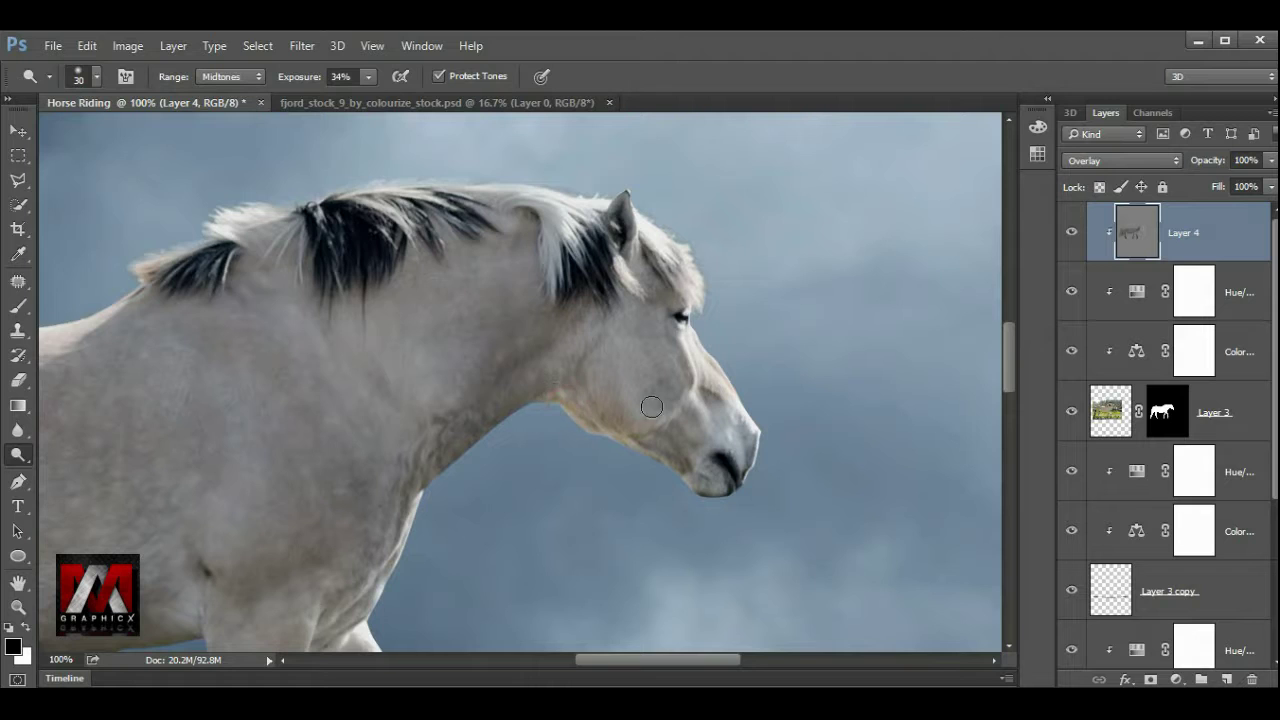
# - Lighten the neck along the throat and the horse's back and upper tail
pyautogui.hscroll(-5, 651, 406)
pyautogui.press(']')
pyautogui.press(']')
pyautogui.press(']')
pyautogui.press(']')
pyautogui.press(']')
pyautogui.press(']')
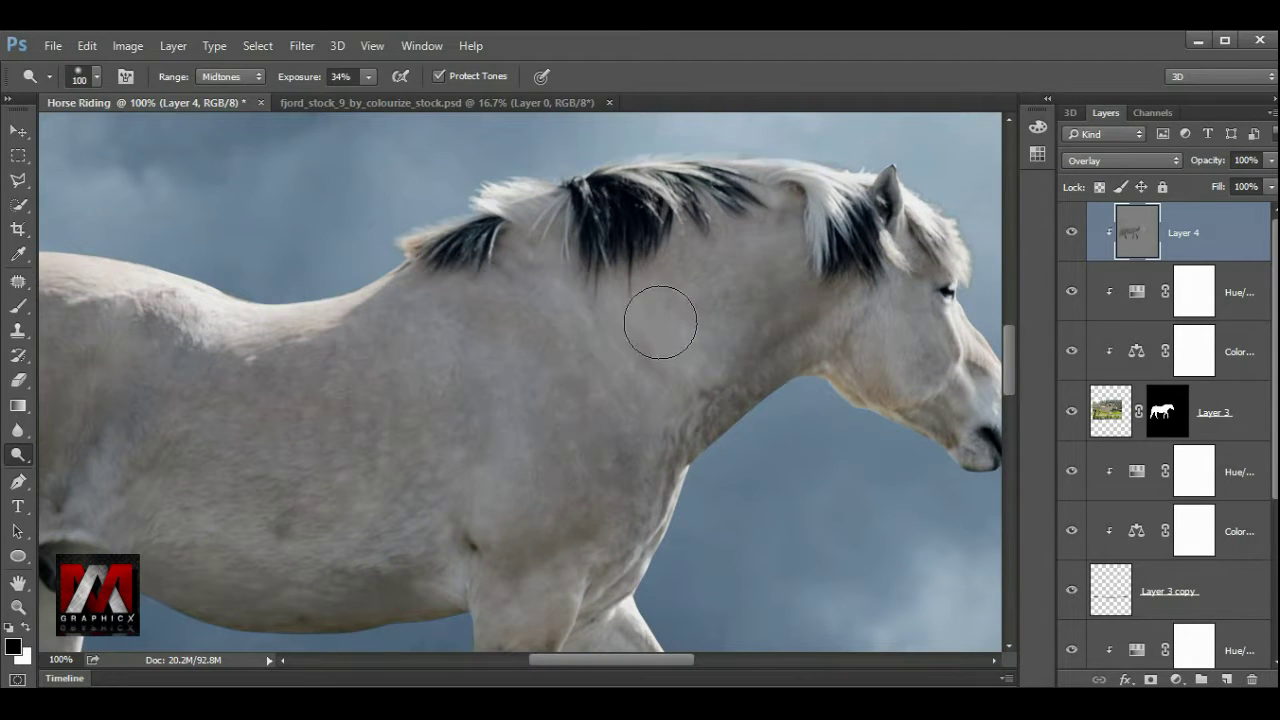
pyautogui.moveTo(586, 280); pyautogui.dragTo(755, 436)
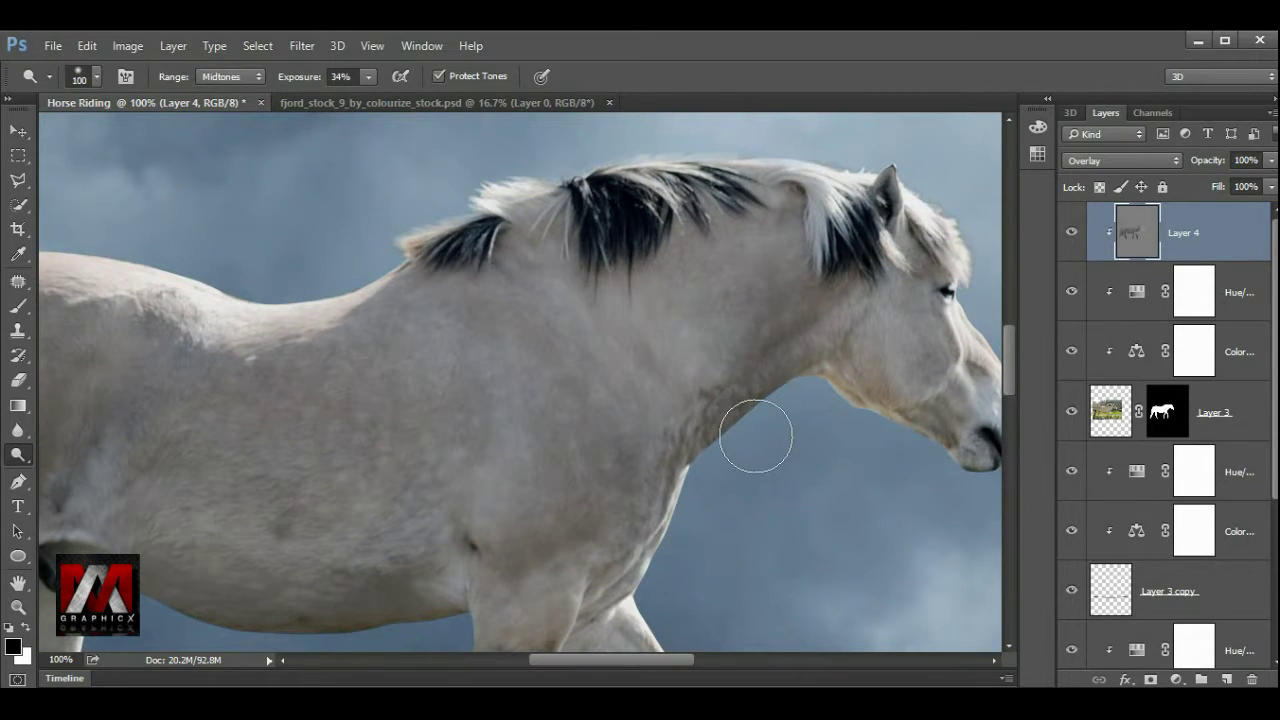
pyautogui.scroll(-2, 755, 436)
pyautogui.scroll(1, 594, 357)
pyautogui.press('[')
pyautogui.press('[')
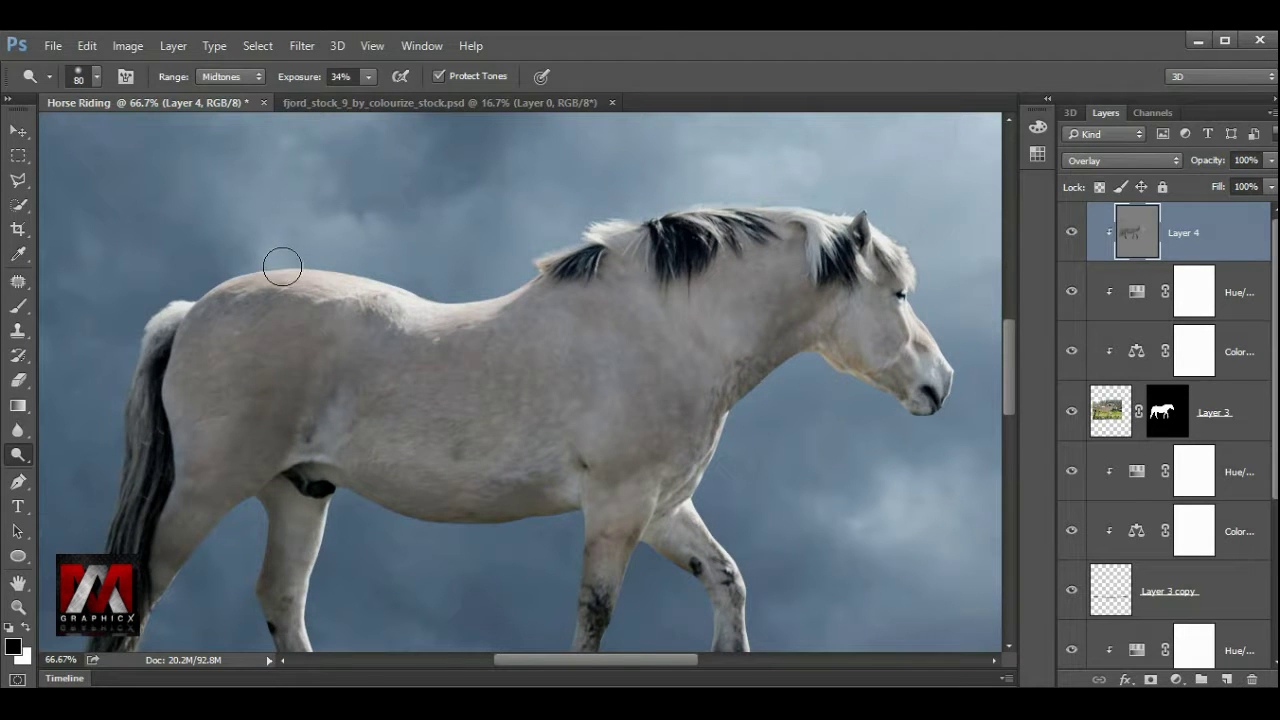
pyautogui.moveTo(149, 309); pyautogui.dragTo(114, 416)
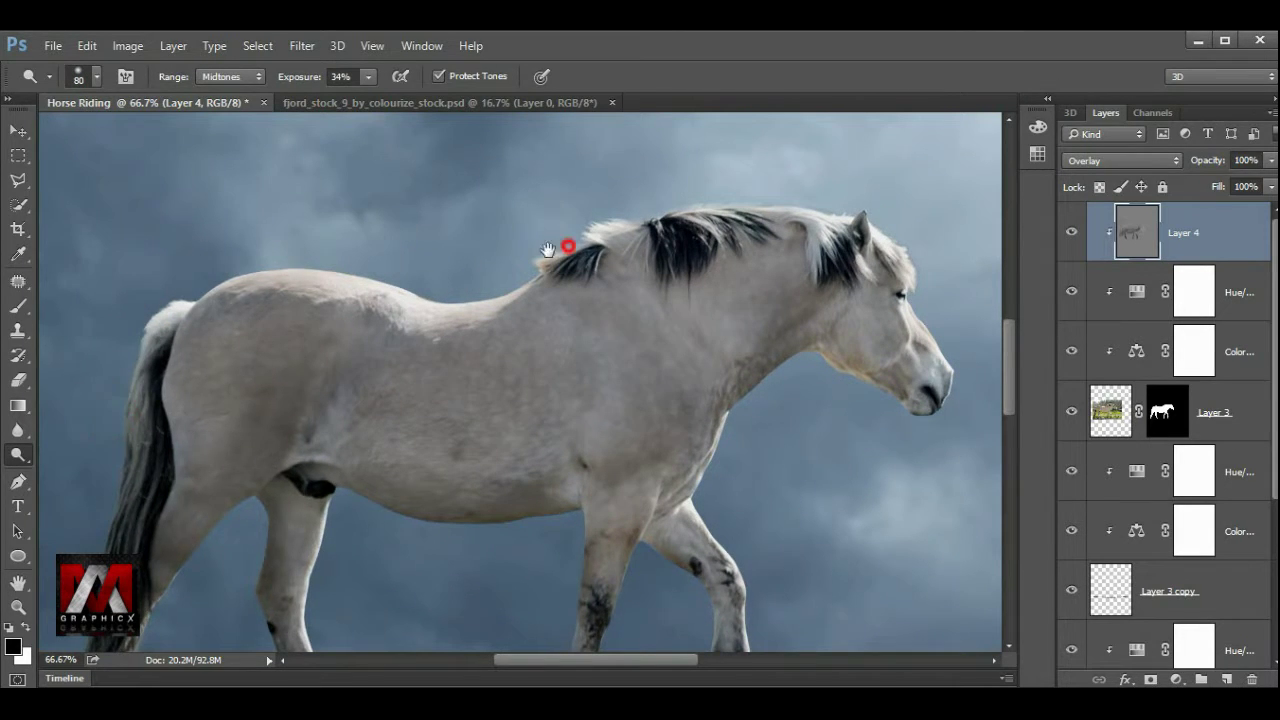
pyautogui.scroll(-1, 548, 249)
pyautogui.moveTo(286, 320); pyautogui.dragTo(669, 354)
# - Lighten the upper neck and the upper part of the front leg
pyautogui.scroll(1, 731, 296)
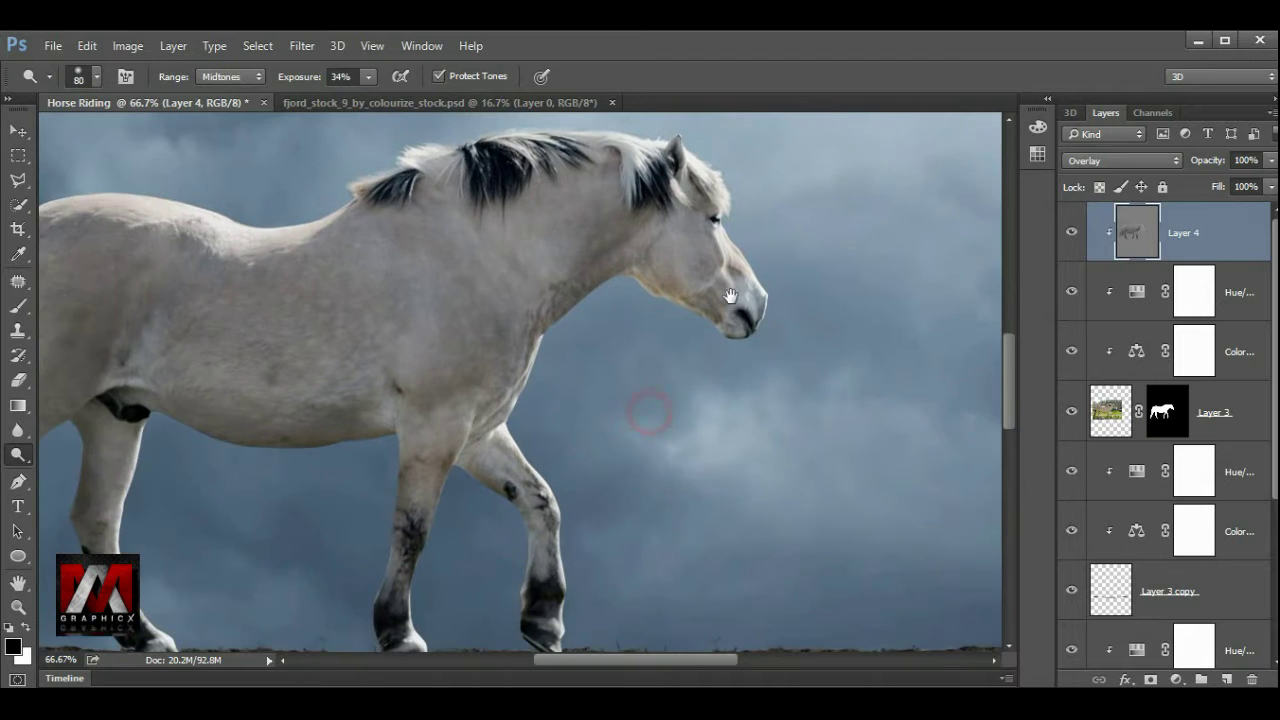
pyautogui.scroll(-1, 786, 280)
pyautogui.scroll(1, 634, 260)
pyautogui.moveTo(682, 192)
pyautogui.mouseDown()
pyautogui.moveTo(656, 217)
pyautogui.moveTo(663, 206)
pyautogui.mouseUp()
pyautogui.moveTo(517, 385); pyautogui.dragTo(507, 426)
pyautogui.hotkey('ctrl', '+')
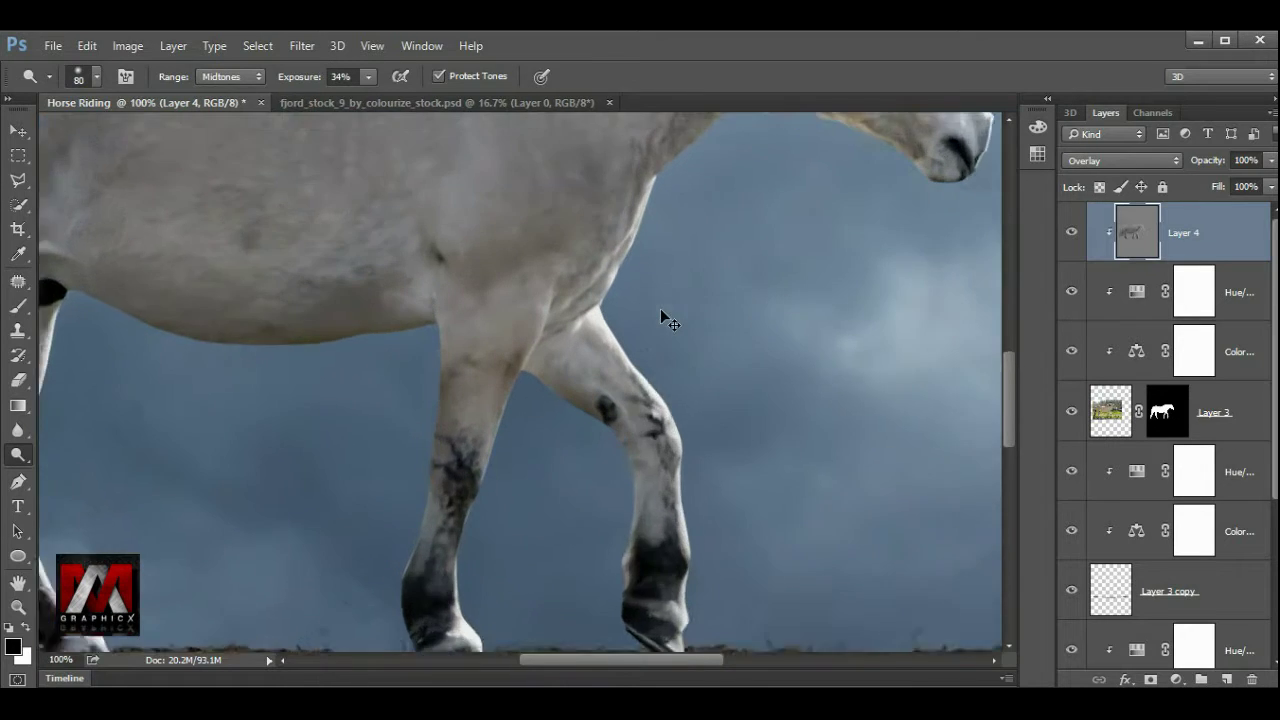
pyautogui.hotkey('ctrl', '+')
pyautogui.hotkey('ctrl', '[')
# - Move the shading layer back to the top, raise Dodge exposure, and lighten the foreleg edges
pyautogui.click(1190, 232)
pyautogui.moveTo(1190, 292); pyautogui.dragTo(1186, 240)
pyautogui.press('[')
pyautogui.press('[')
pyautogui.press('[')
pyautogui.press('[')
pyautogui.press('[')
pyautogui.moveTo(520, 377)
pyautogui.mouseDown()
pyautogui.moveTo(480, 509)
pyautogui.moveTo(561, 314)
pyautogui.moveTo(497, 449)
pyautogui.mouseUp()
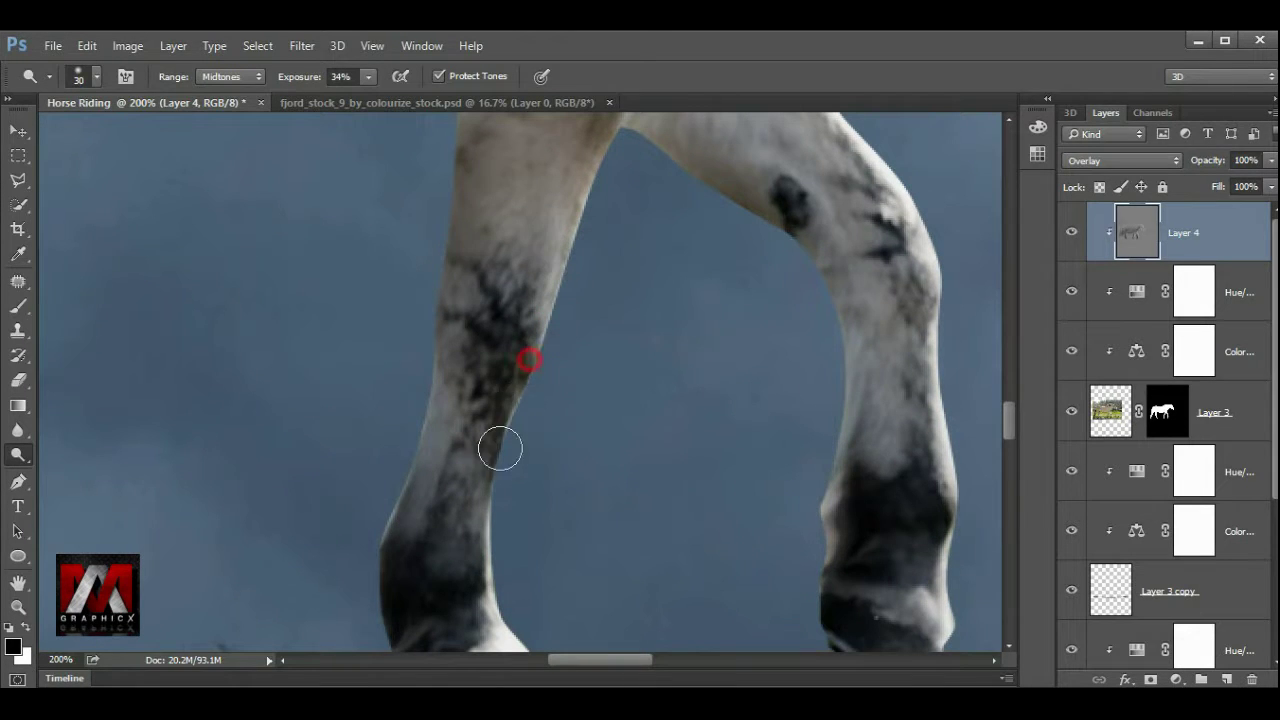
pyautogui.scroll(-3, 497, 557)
pyautogui.moveTo(369, 77); pyautogui.dragTo(409, 104)
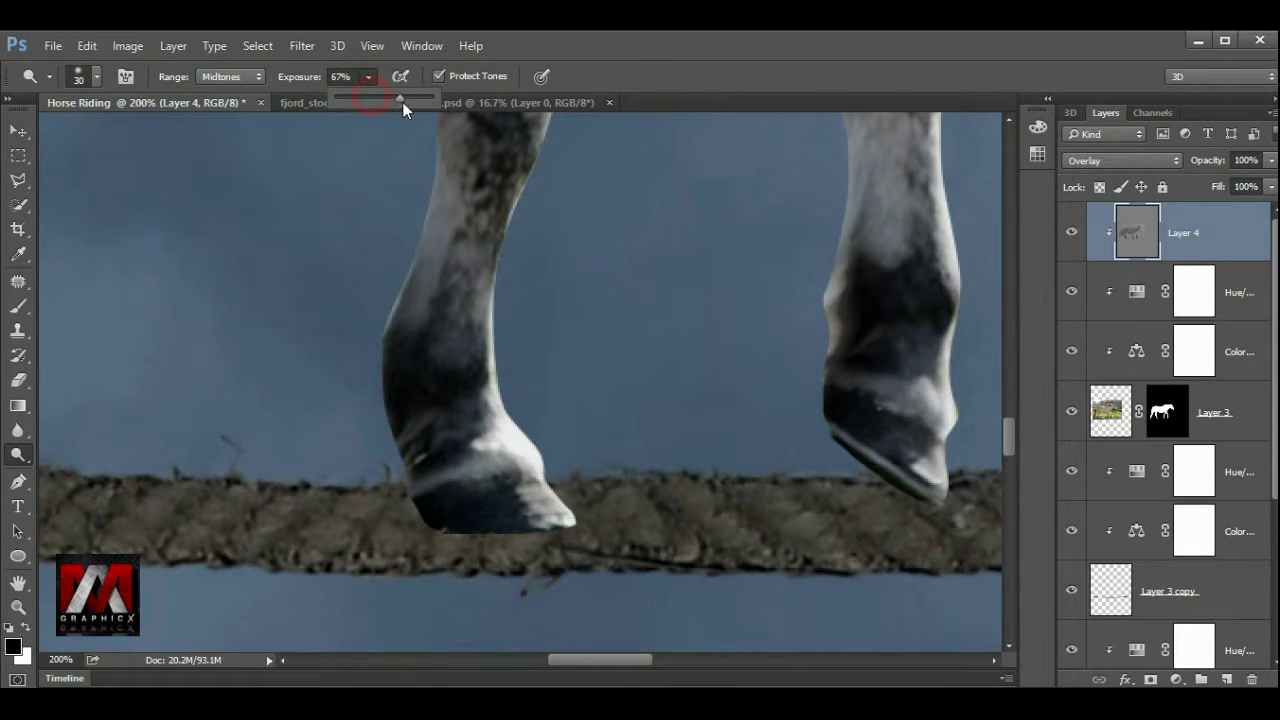
pyautogui.scroll(5, 460, 313)
pyautogui.moveTo(486, 194)
pyautogui.mouseDown()
pyautogui.moveTo(606, 420)
pyautogui.moveTo(574, 194)
pyautogui.mouseUp()
pyautogui.moveTo(619, 368); pyautogui.dragTo(615, 480)
# - Brighten the lower leg, throat, neck, forehead and mane edges against the sky
pyautogui.scroll(-3, 610, 400)
pyautogui.moveTo(610, 240); pyautogui.dragTo(605, 450)
pyautogui.moveTo(605, 400); pyautogui.dragTo(610, 505)
pyautogui.moveTo(563, 280)
pyautogui.mouseDown()
pyautogui.moveTo(805, 333)
pyautogui.moveTo(380, 540)
pyautogui.mouseUp()
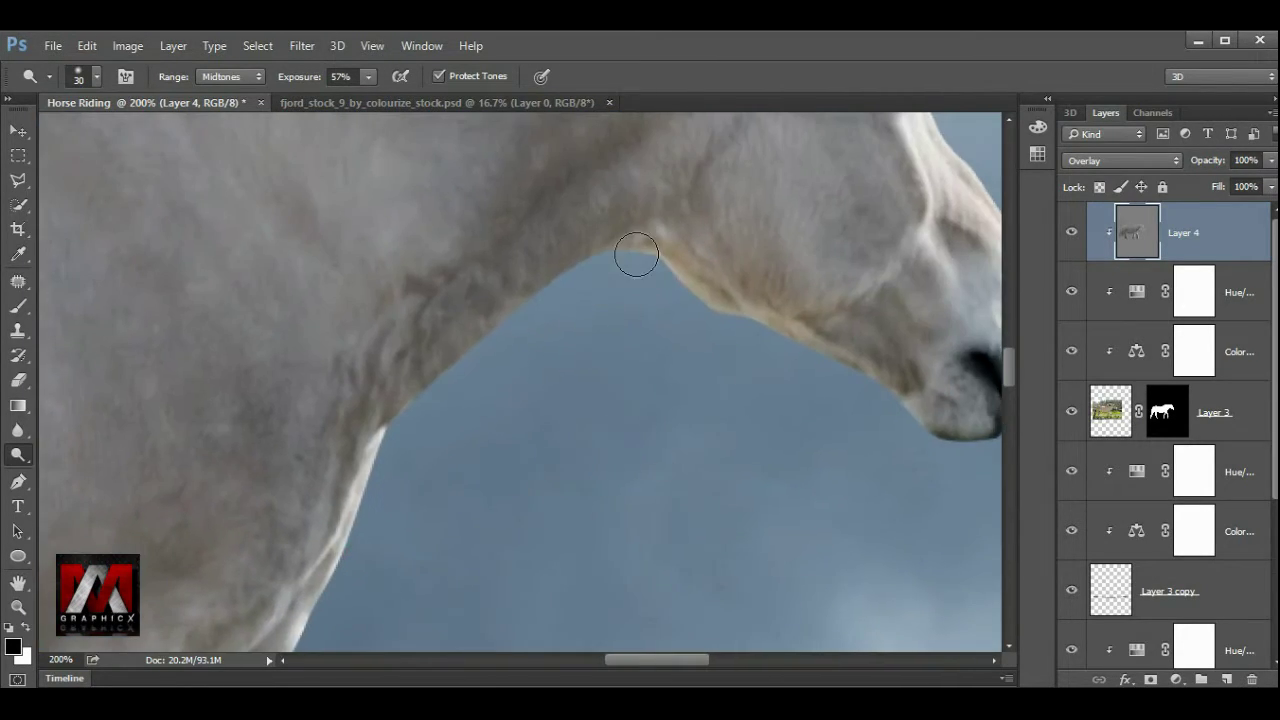
pyautogui.moveTo(740, 316)
pyautogui.mouseDown()
pyautogui.moveTo(640, 251)
pyautogui.moveTo(514, 309)
pyautogui.moveTo(434, 374)
pyautogui.mouseUp()
pyautogui.moveTo(590, 253); pyautogui.dragTo(508, 334)
pyautogui.moveTo(709, 311)
pyautogui.mouseDown()
pyautogui.moveTo(449, 391)
pyautogui.moveTo(680, 505)
pyautogui.mouseUp()
pyautogui.moveTo(466, 481)
pyautogui.mouseDown()
pyautogui.moveTo(571, 477)
pyautogui.moveTo(574, 406)
pyautogui.mouseUp()
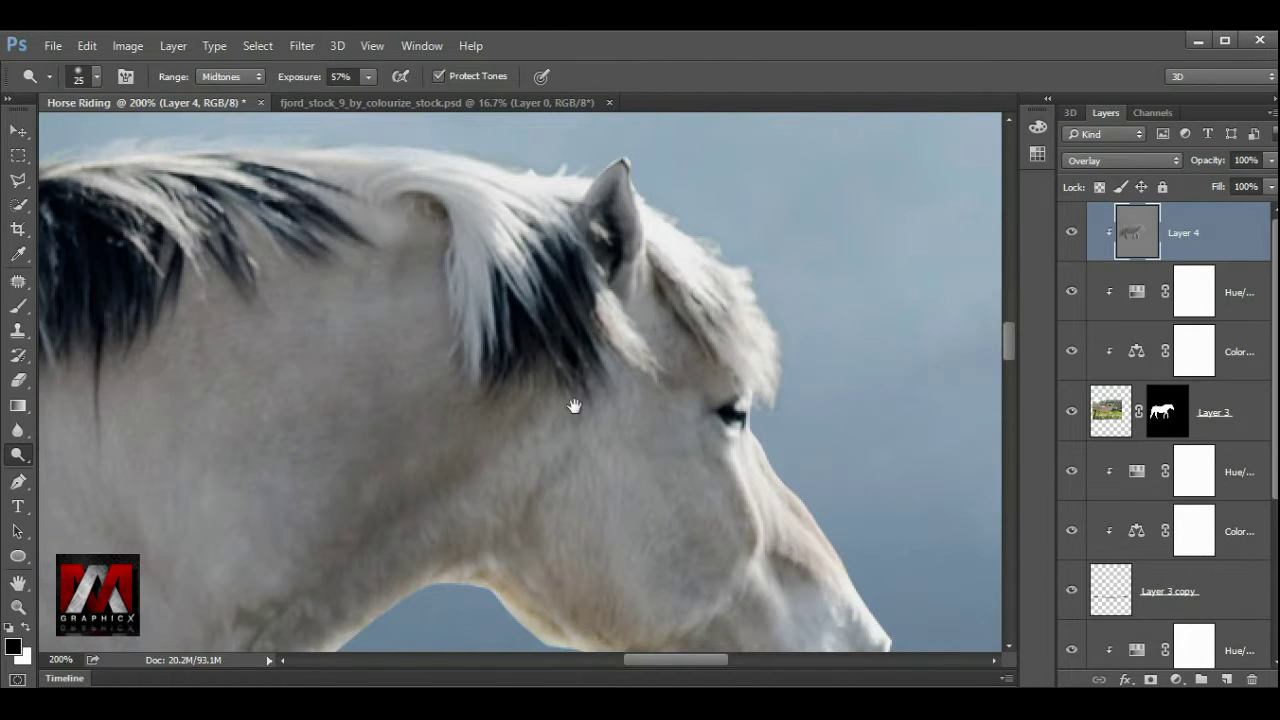
pyautogui.moveTo(757, 354)
pyautogui.mouseDown()
pyautogui.moveTo(786, 386)
pyautogui.moveTo(791, 420)
pyautogui.mouseUp()
# - With a finer brush, brighten the neck's underside edge and the front leg's edge
pyautogui.press('[')
pyautogui.press('[')
pyautogui.press('[')
pyautogui.moveTo(543, 412)
pyautogui.mouseDown()
pyautogui.moveTo(694, 391)
pyautogui.moveTo(720, 423)
pyautogui.moveTo(712, 294)
pyautogui.mouseUp()
pyautogui.moveTo(684, 242)
pyautogui.mouseDown()
pyautogui.moveTo(556, 347)
pyautogui.moveTo(488, 426)
pyautogui.mouseUp()
pyautogui.hotkey('ctrl', '-')
pyautogui.hotkey('ctrl', '-')
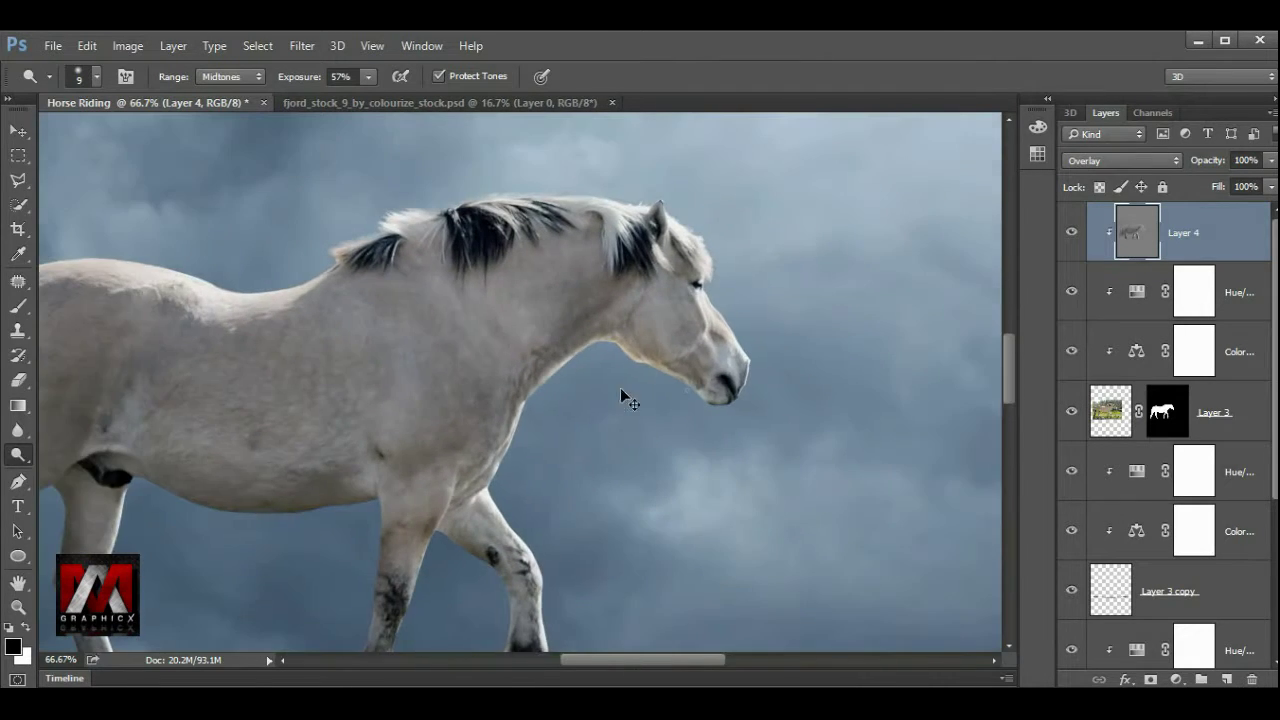
pyautogui.moveTo(564, 299); pyautogui.dragTo(667, 310)
pyautogui.scroll(-5, 667, 310)
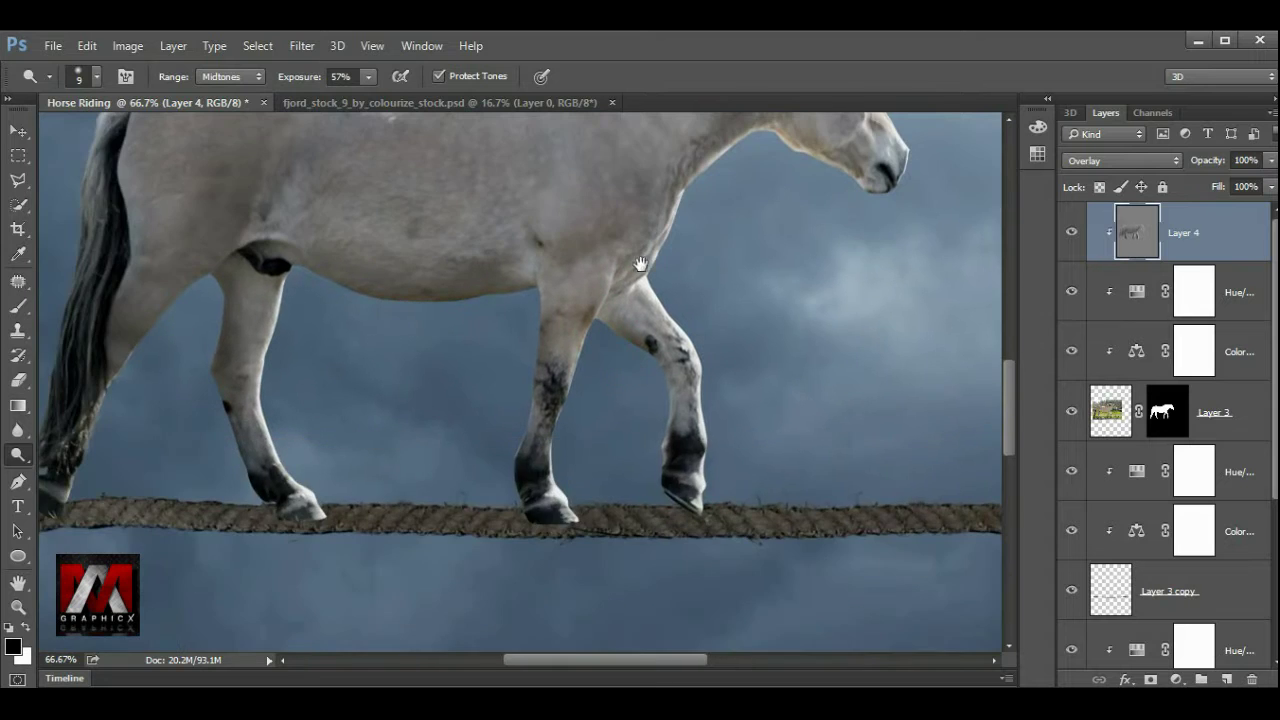
pyautogui.hotkey('ctrl', '+')
pyautogui.hotkey('ctrl', '+')
pyautogui.moveTo(750, 245); pyautogui.dragTo(694, 357)
pyautogui.scroll(-3, 694, 357)
pyautogui.moveTo(700, 285)
pyautogui.mouseDown()
pyautogui.moveTo(651, 463)
pyautogui.moveTo(668, 575)
pyautogui.moveTo(654, 417)
pyautogui.mouseUp()
# - Zoom out to the whole image and hide the shading layer to compare
pyautogui.hotkey('ctrl', '-')
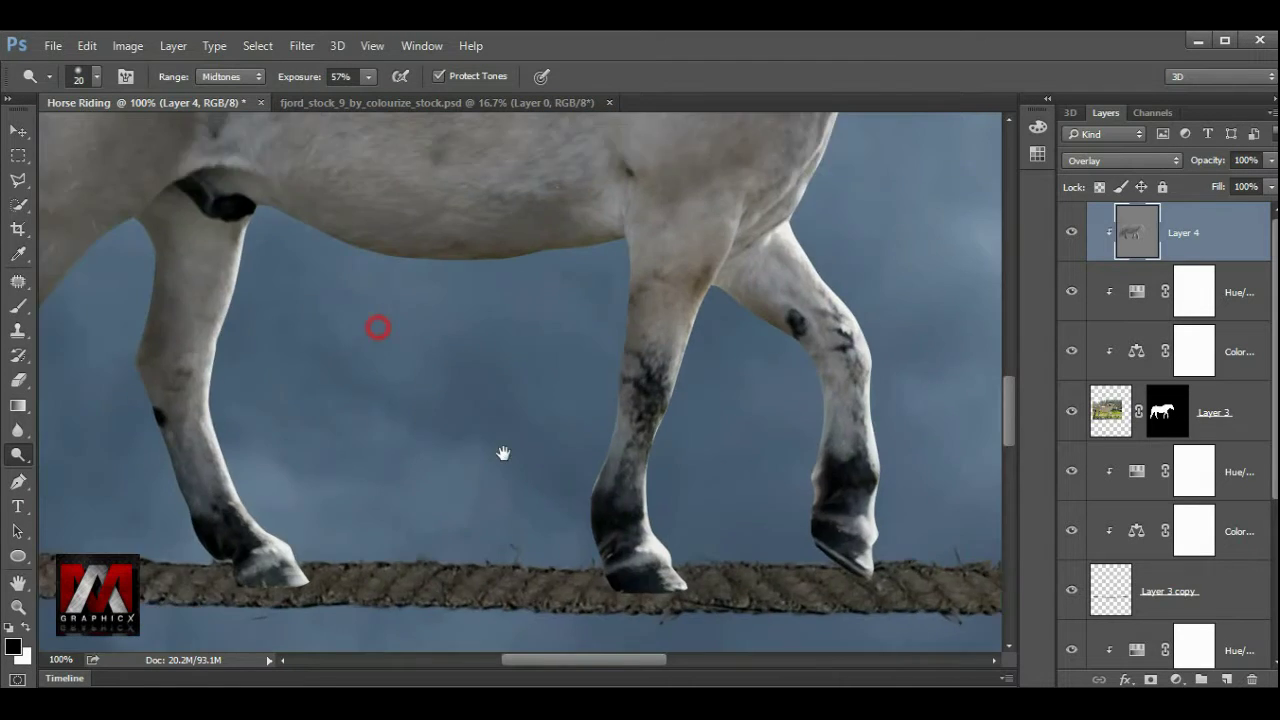
pyautogui.scroll(3, 491, 351)
pyautogui.hscroll(-3, 538, 281)
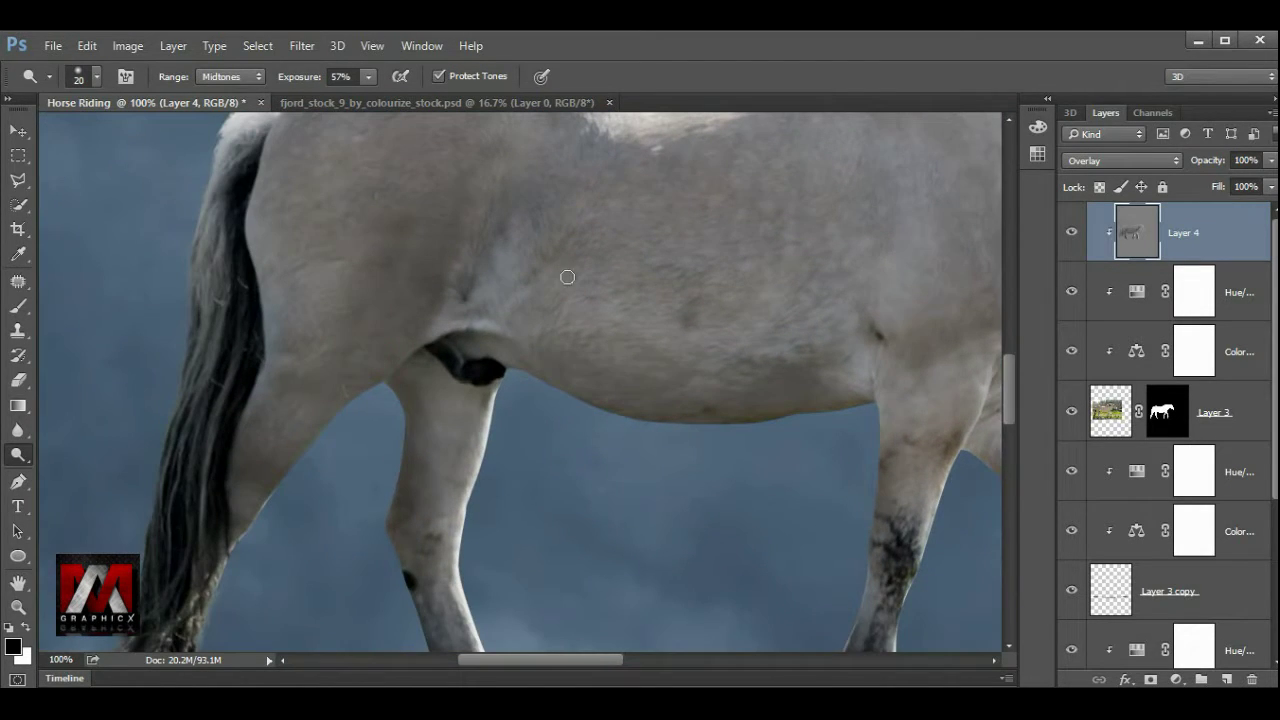
pyautogui.moveTo(416, 460); pyautogui.dragTo(464, 229)
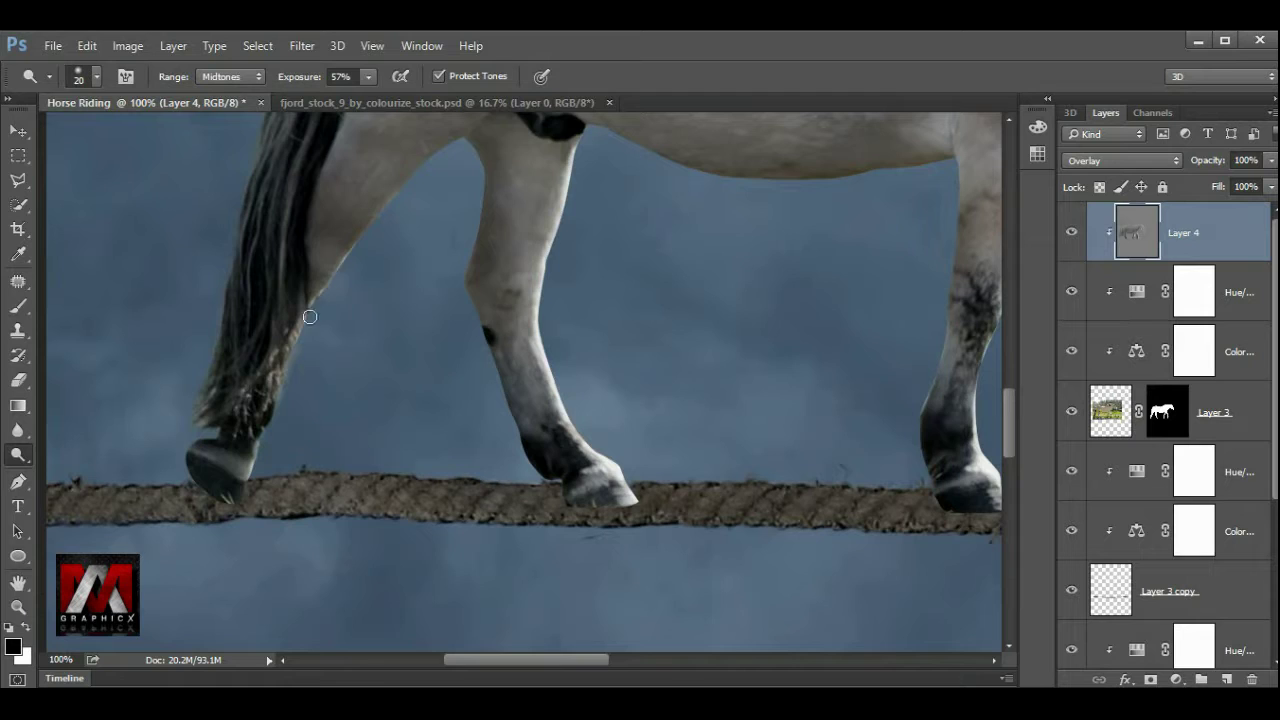
pyautogui.hotkey('ctrl', '0')
pyautogui.click(1072, 232)
# - Add a new layer clipped beneath the horse and set up a small soft round brush
pyautogui.click(1072, 232)
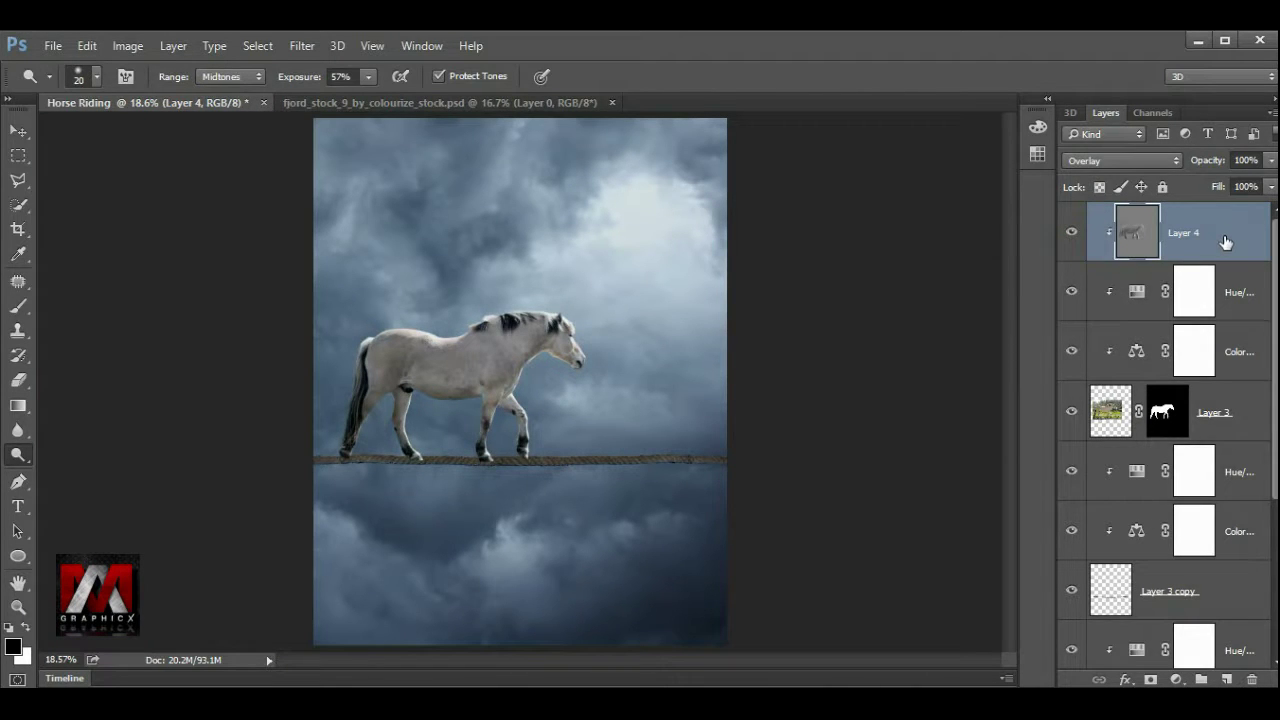
pyautogui.click(1232, 462)
pyautogui.click(1227, 680)
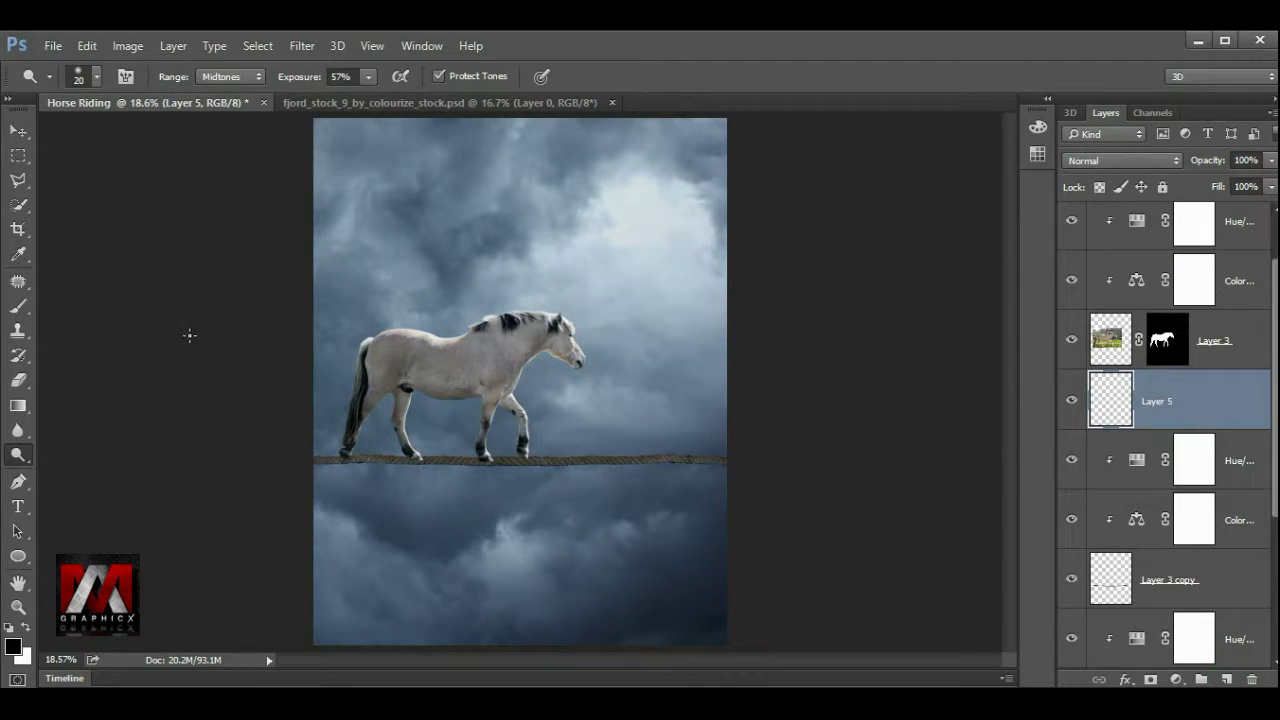
pyautogui.click(22, 308)
pyautogui.click(78, 77)
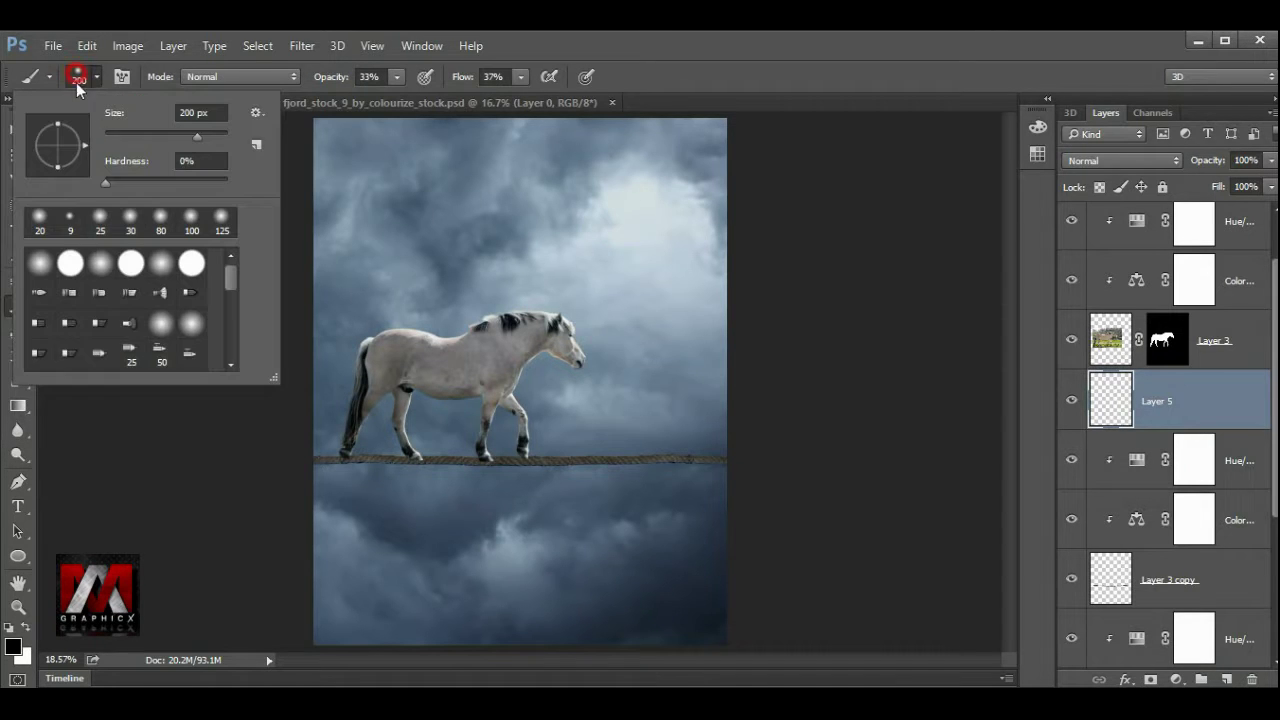
pyautogui.click(42, 264)
pyautogui.click(168, 488)
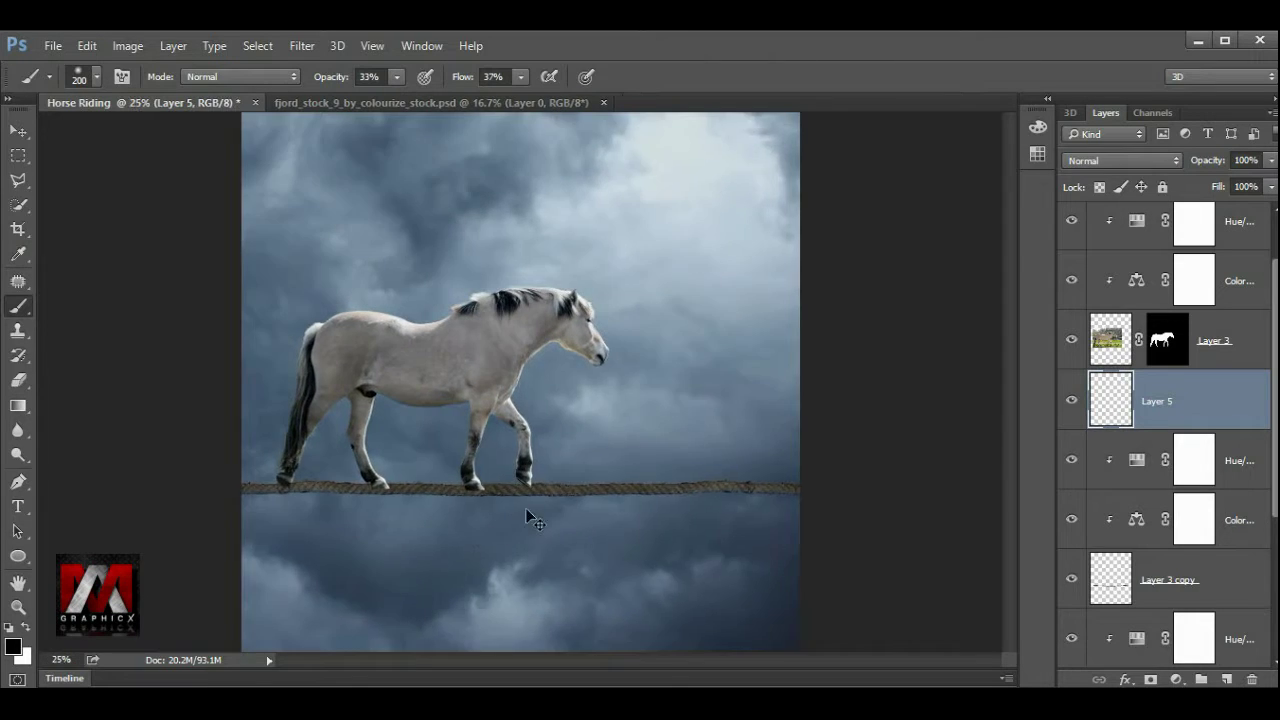
pyautogui.keyDown('ctrl'); pyautogui.click(549, 525); pyautogui.keyUp('ctrl')
pyautogui.moveTo(564, 527); pyautogui.dragTo(607, 317)
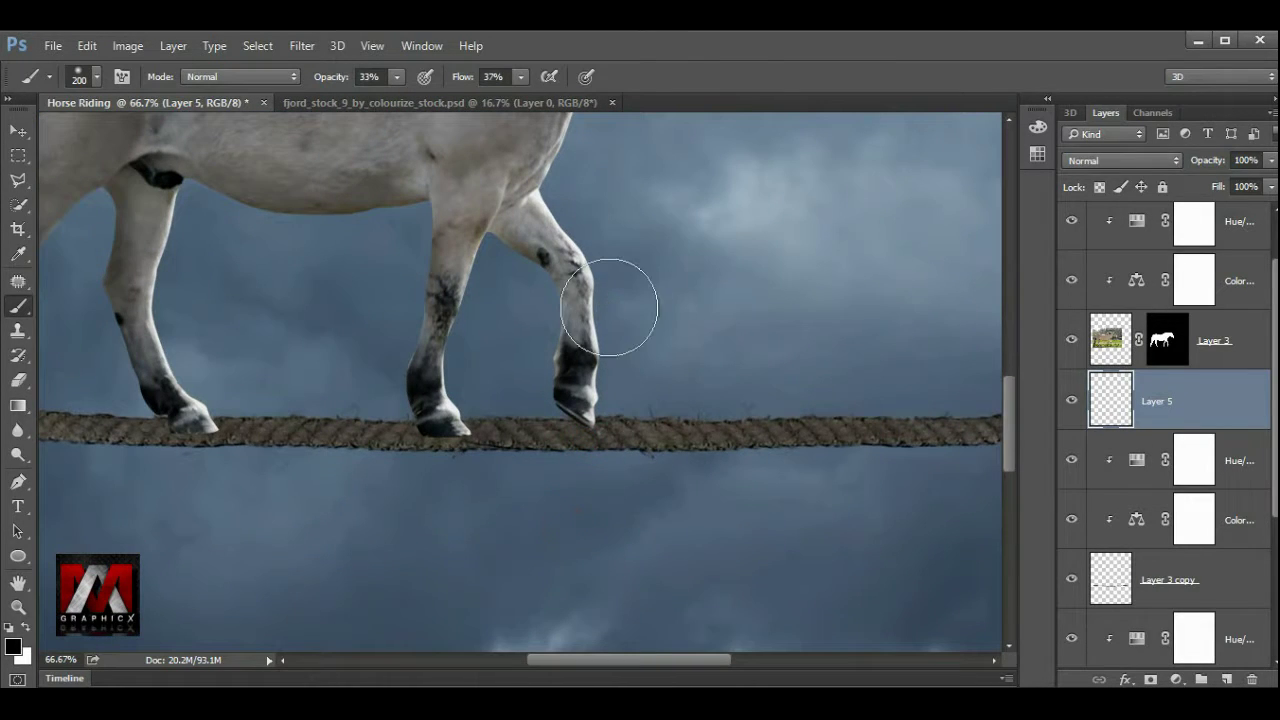
pyautogui.press('[')
pyautogui.press('[')
pyautogui.press('[')
pyautogui.press('[')
pyautogui.press('[')
pyautogui.press('[')
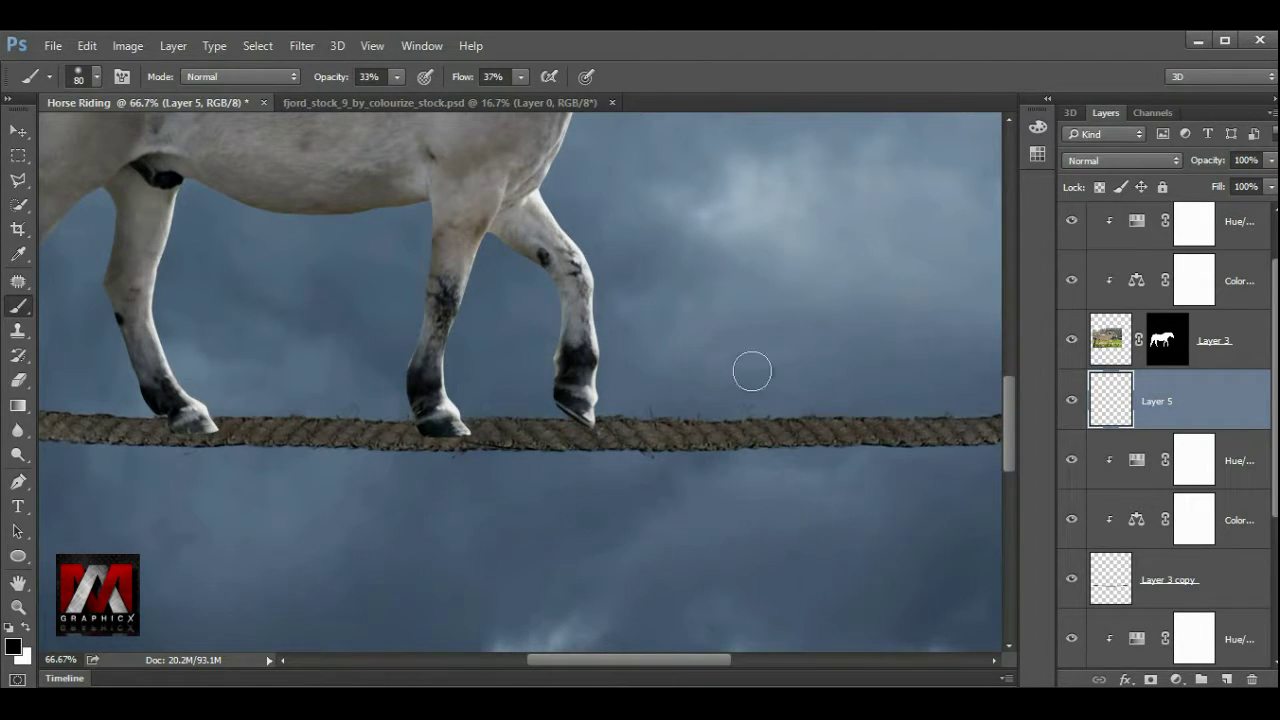
pyautogui.keyDown('alt'); pyautogui.click(1245, 425); pyautogui.keyUp('alt')
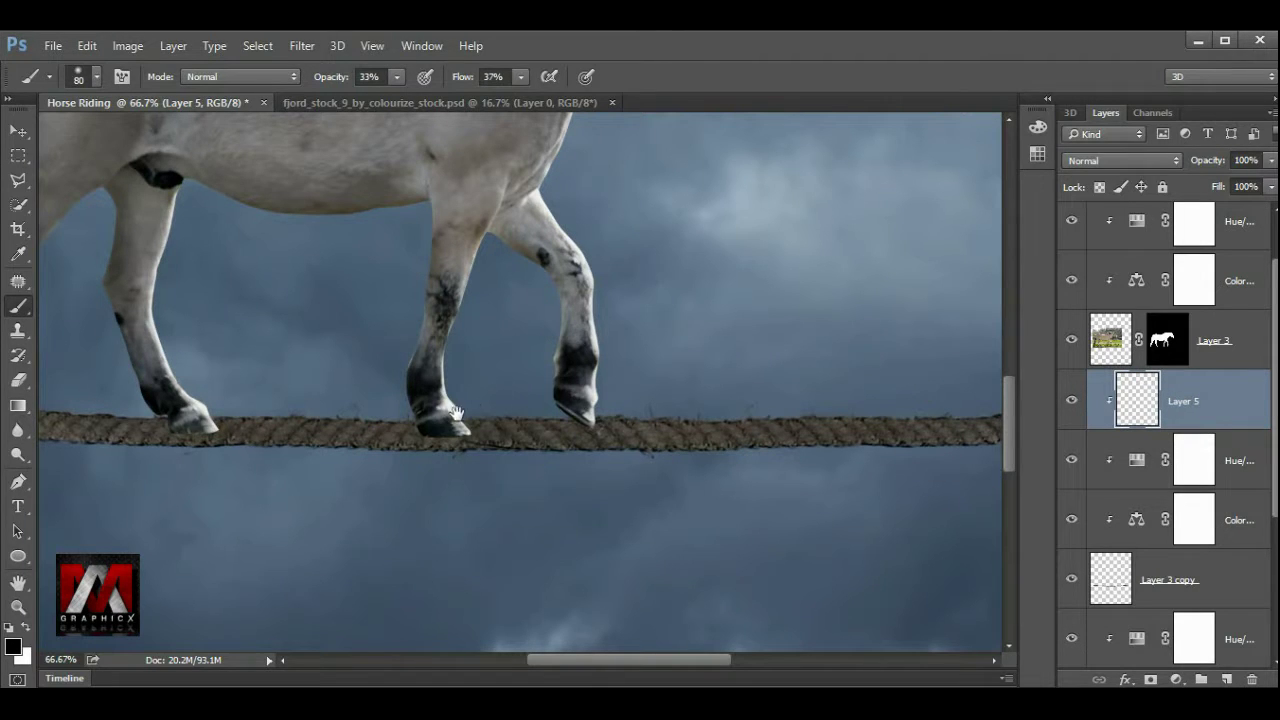
# - Paint soft dark shadows on the rope under the right, middle and back hooves
pyautogui.moveTo(456, 412); pyautogui.dragTo(536, 387)
pyautogui.click(662, 402)
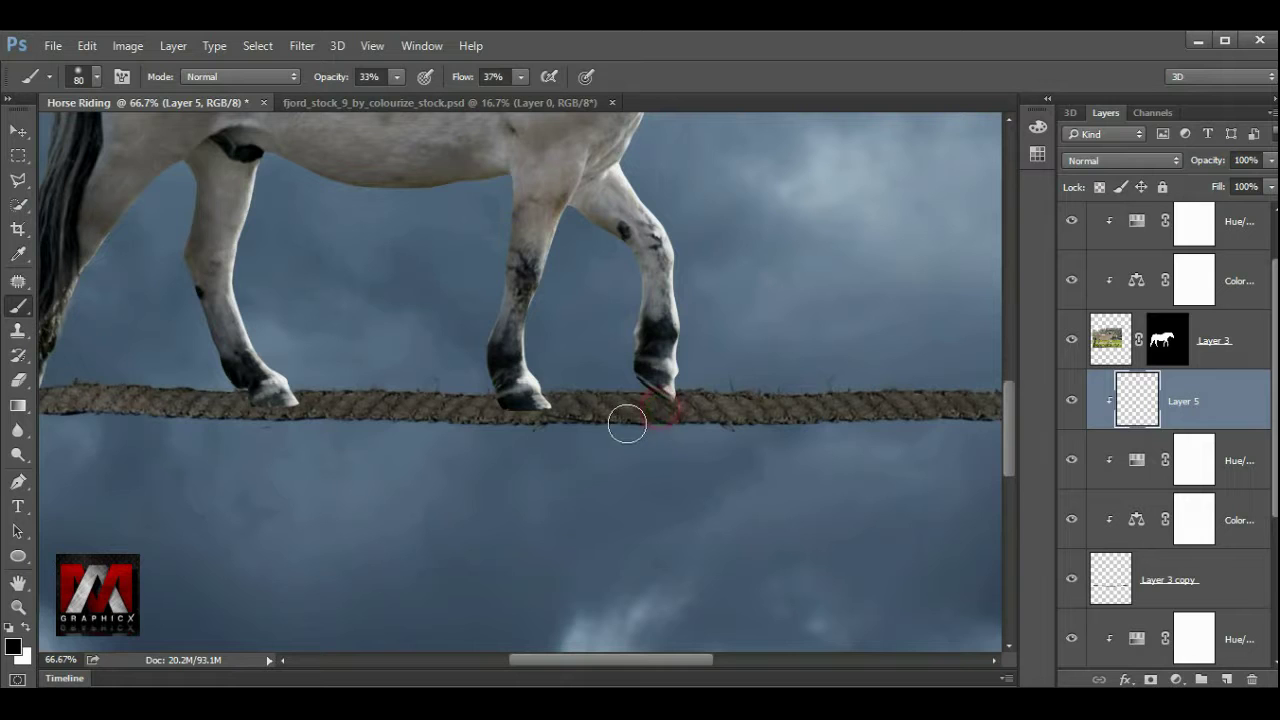
pyautogui.moveTo(627, 424); pyautogui.dragTo(634, 413)
pyautogui.moveTo(528, 414); pyautogui.dragTo(486, 420)
pyautogui.click(500, 406)
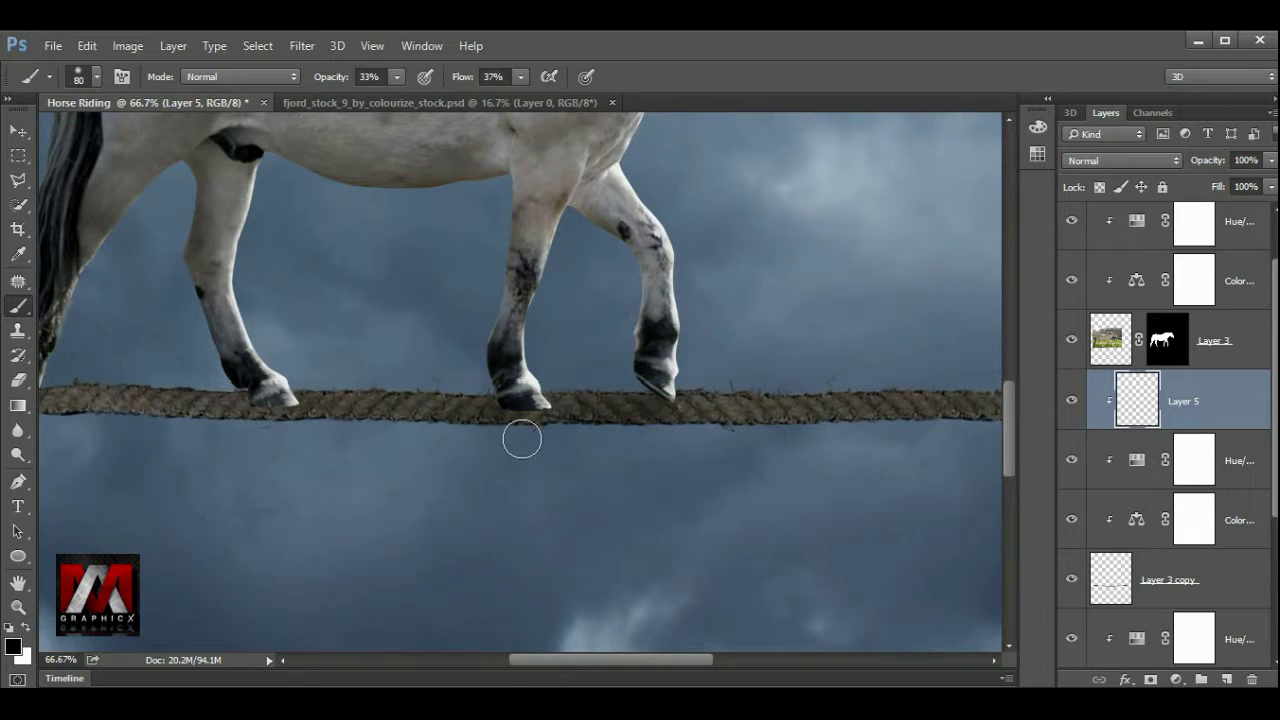
pyautogui.moveTo(403, 441); pyautogui.dragTo(493, 436)
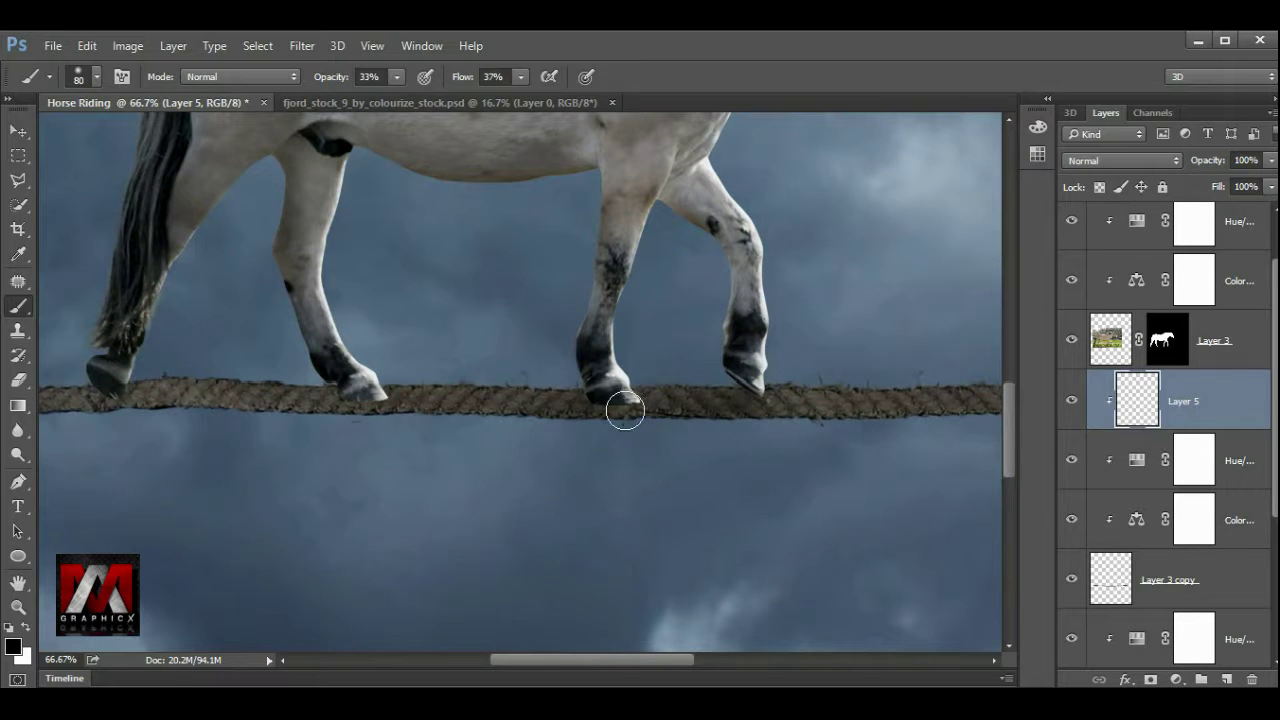
pyautogui.click(553, 410)
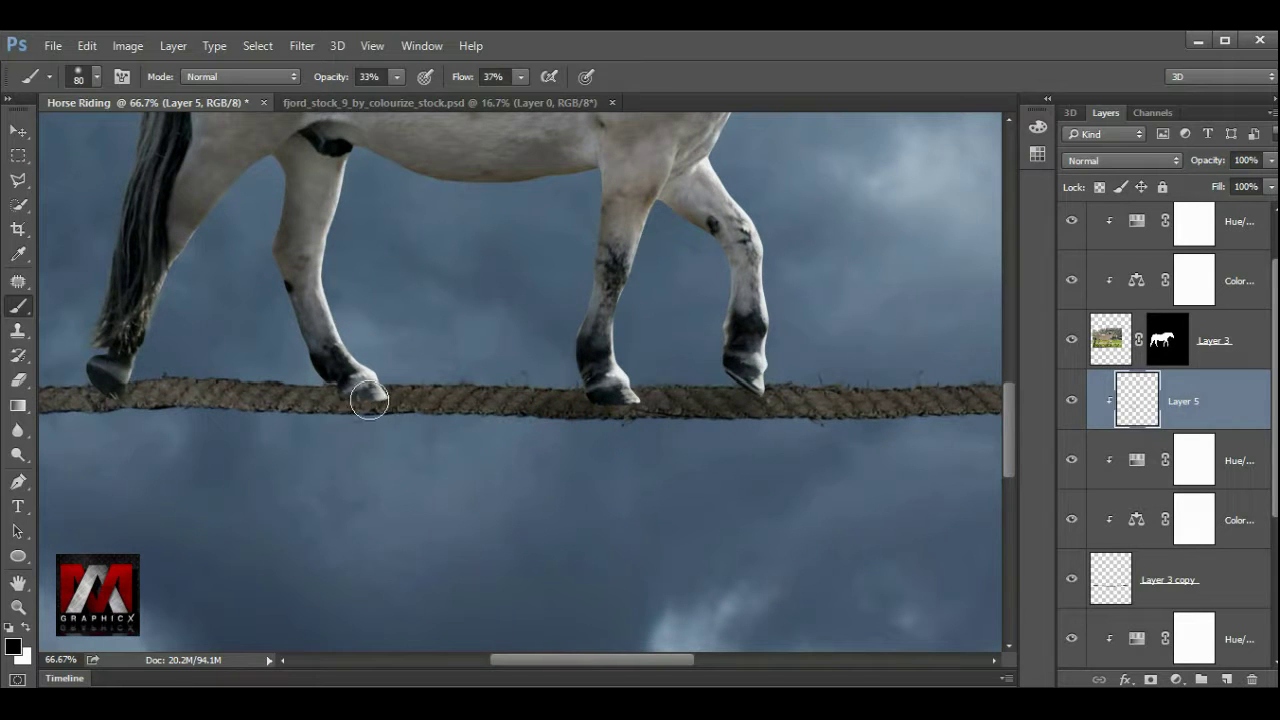
pyautogui.moveTo(429, 434); pyautogui.dragTo(719, 424)
pyautogui.click(386, 388)
pyautogui.click(374, 392)
pyautogui.click(374, 400)
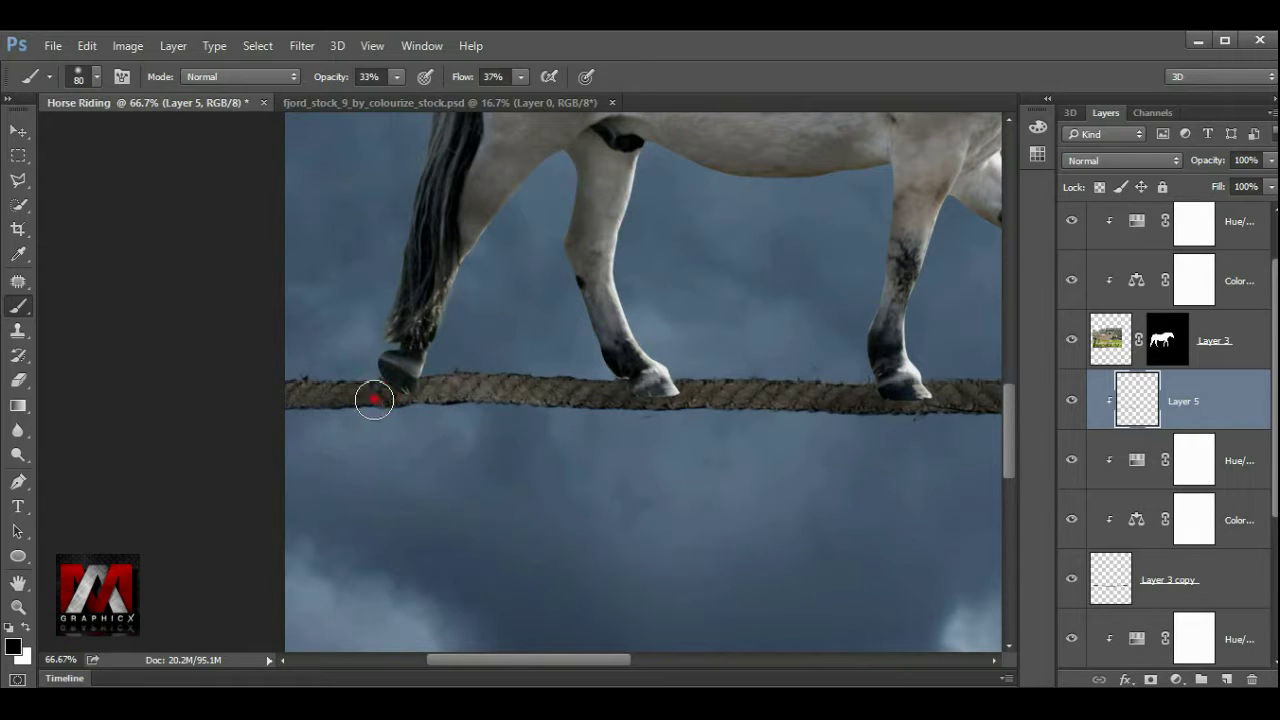
pyautogui.moveTo(426, 470); pyautogui.dragTo(396, 478)
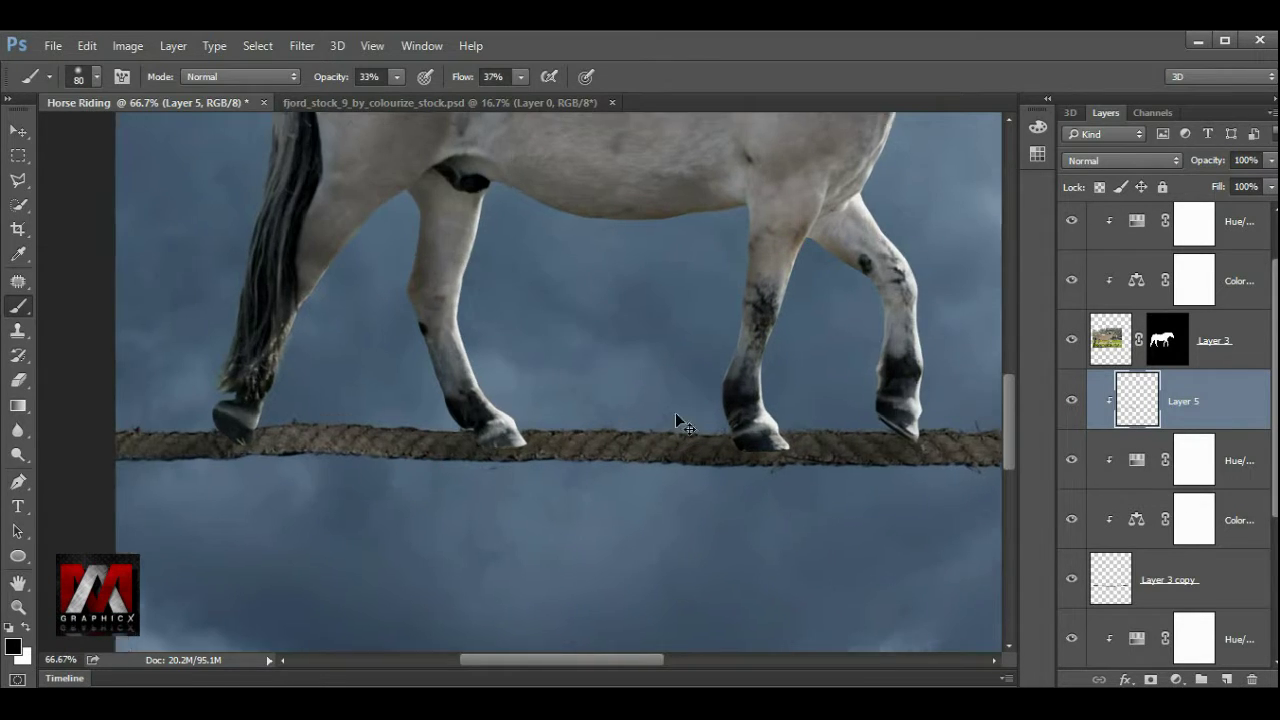
pyautogui.scroll(5, 399, 479)
# - Raise brush opacity to 74% and paint a dark shadow under the back hoof
pyautogui.moveTo(637, 329); pyautogui.dragTo(742, 331)
pyautogui.press('[')
pyautogui.press('[')
pyautogui.press('[')
pyautogui.press('[')
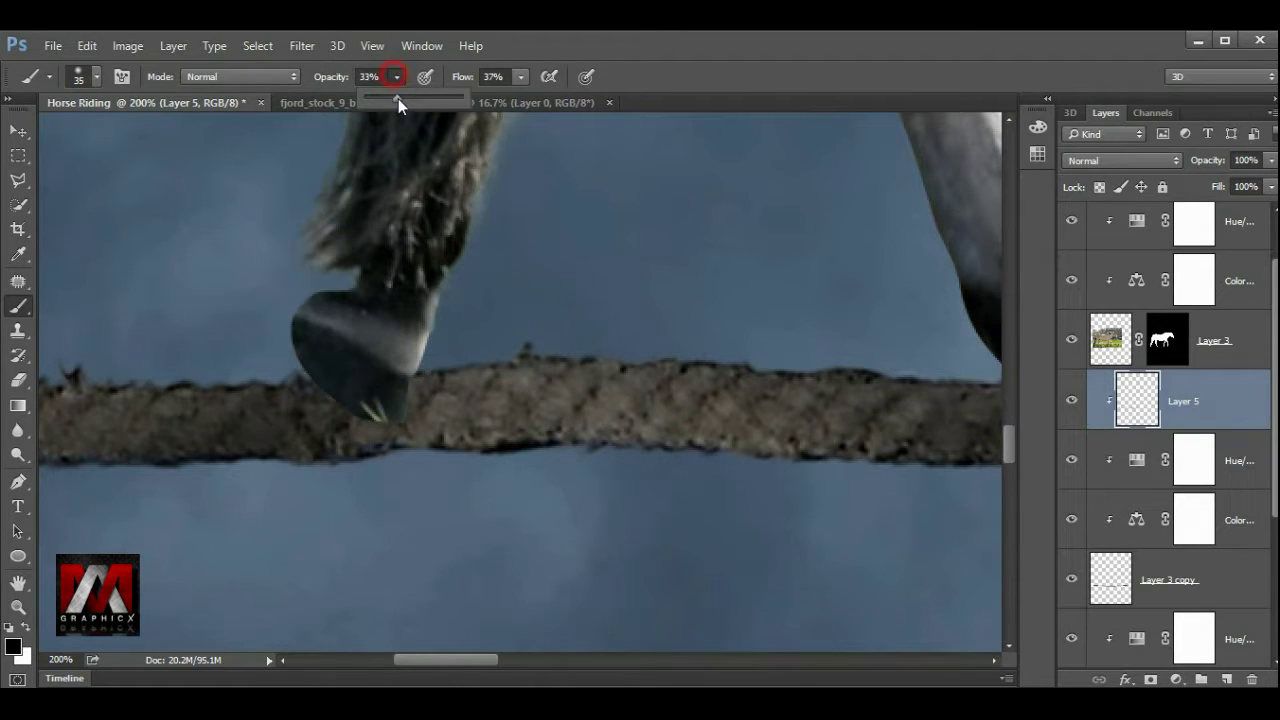
pyautogui.moveTo(398, 98); pyautogui.dragTo(440, 98)
pyautogui.press('[')
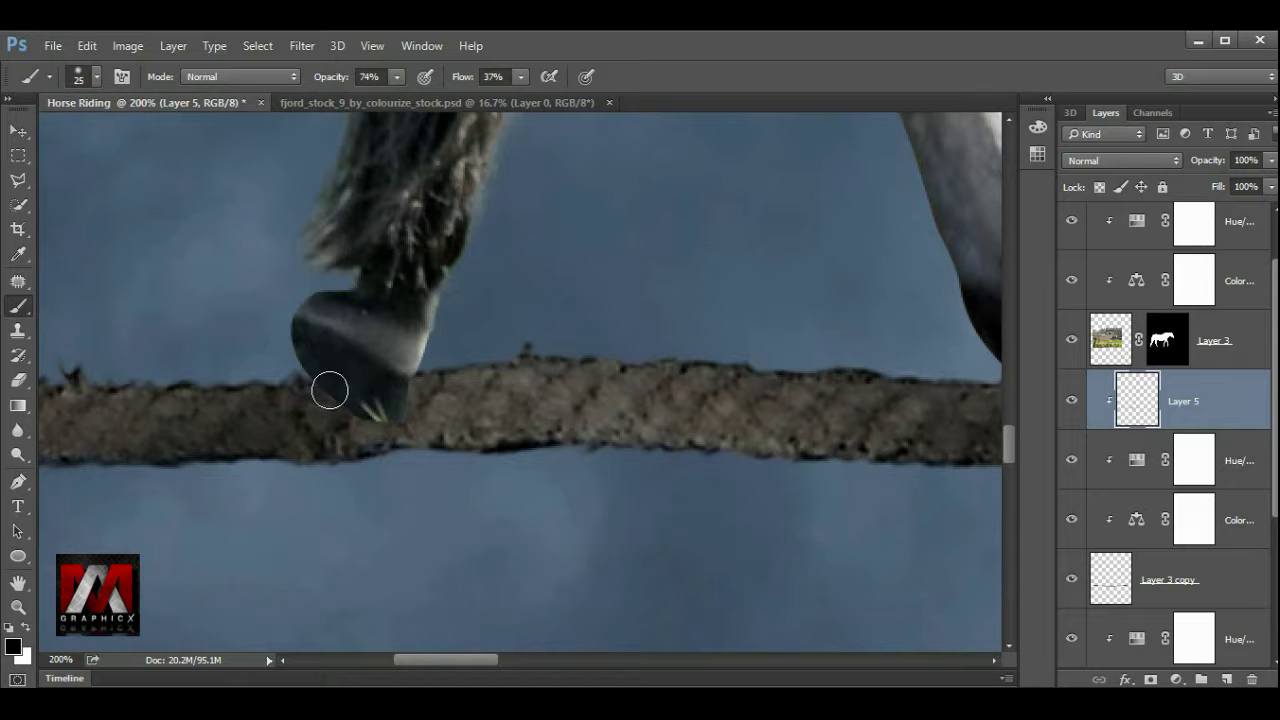
pyautogui.moveTo(314, 380)
pyautogui.mouseDown()
pyautogui.moveTo(370, 416)
pyautogui.moveTo(346, 409)
pyautogui.mouseUp()
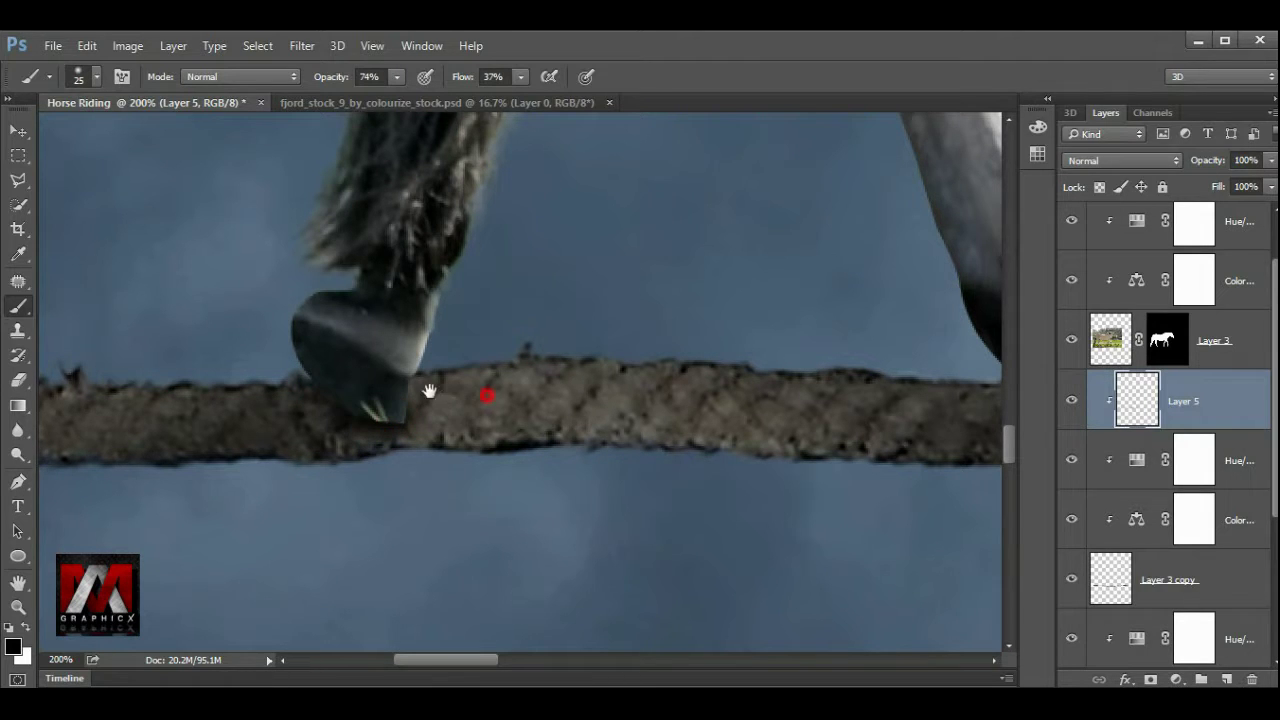
# - Shade the rope beneath the white front hoof, deepening it near the tip
pyautogui.moveTo(429, 390); pyautogui.dragTo(184, 388)
pyautogui.moveTo(626, 400); pyautogui.dragTo(446, 413)
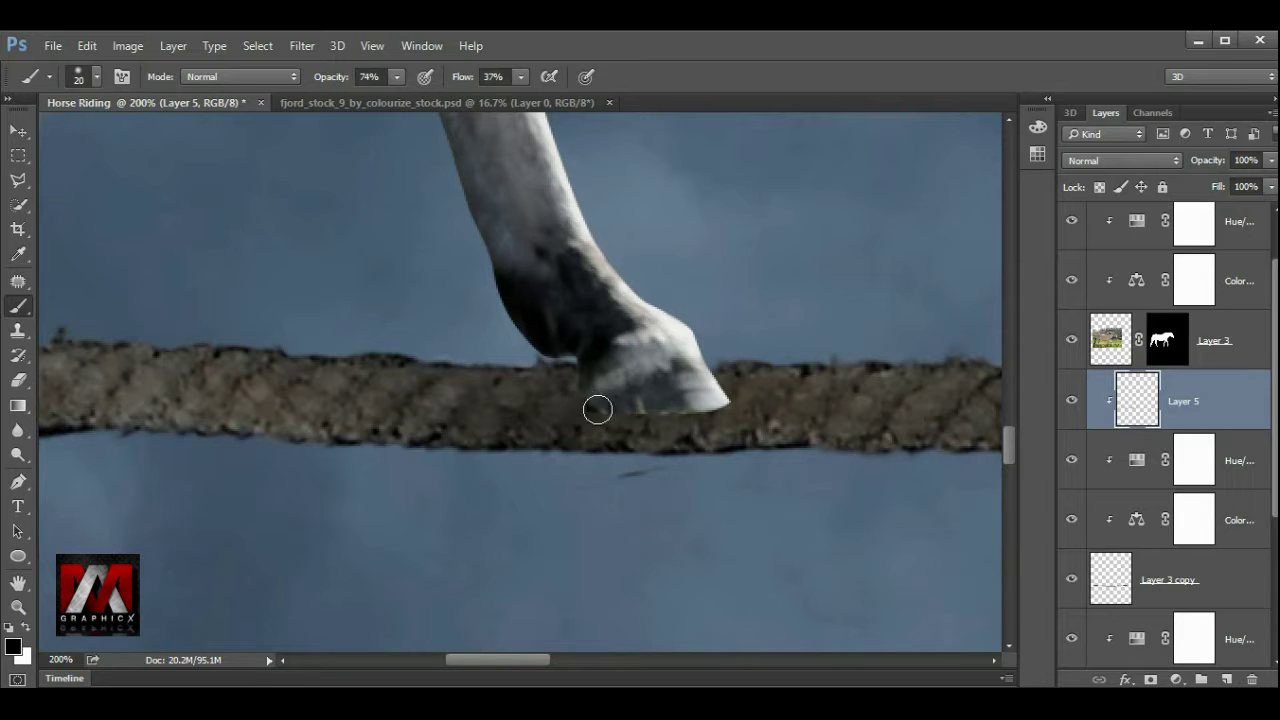
pyautogui.moveTo(591, 413); pyautogui.dragTo(716, 411)
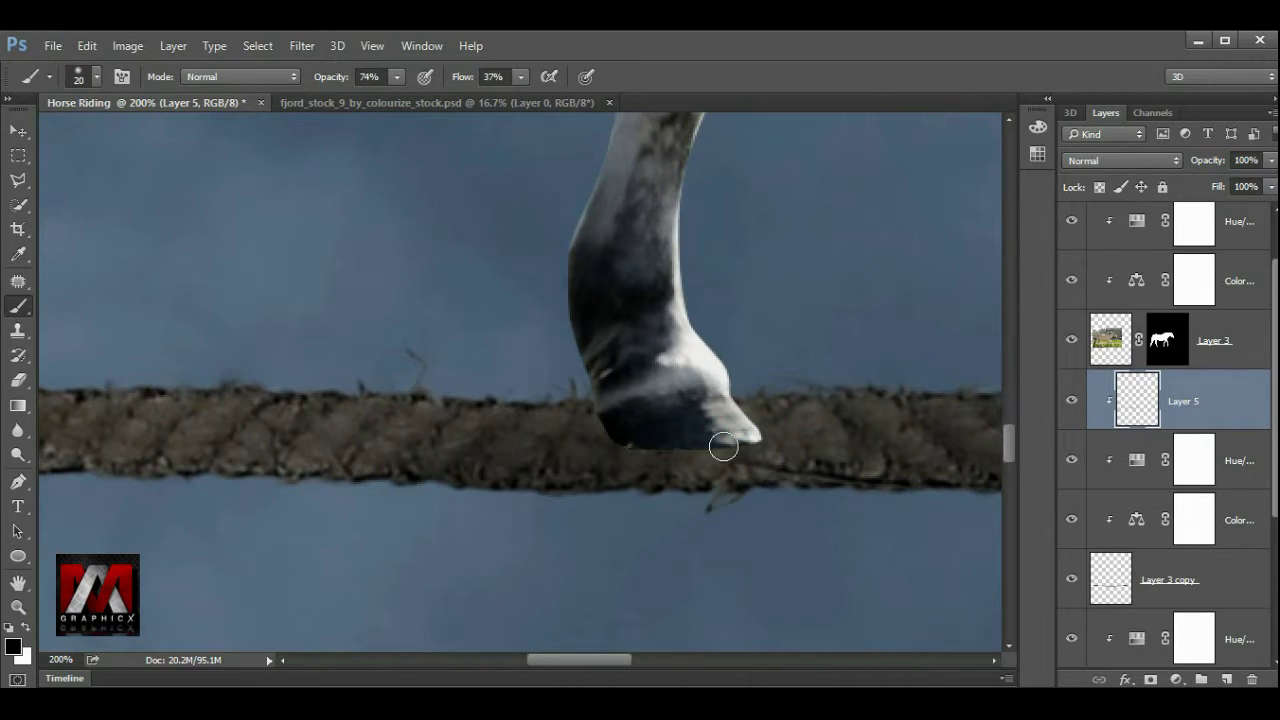
pyautogui.moveTo(754, 439)
pyautogui.mouseDown()
pyautogui.moveTo(592, 440)
pyautogui.moveTo(737, 434)
pyautogui.moveTo(615, 447)
pyautogui.mouseUp()
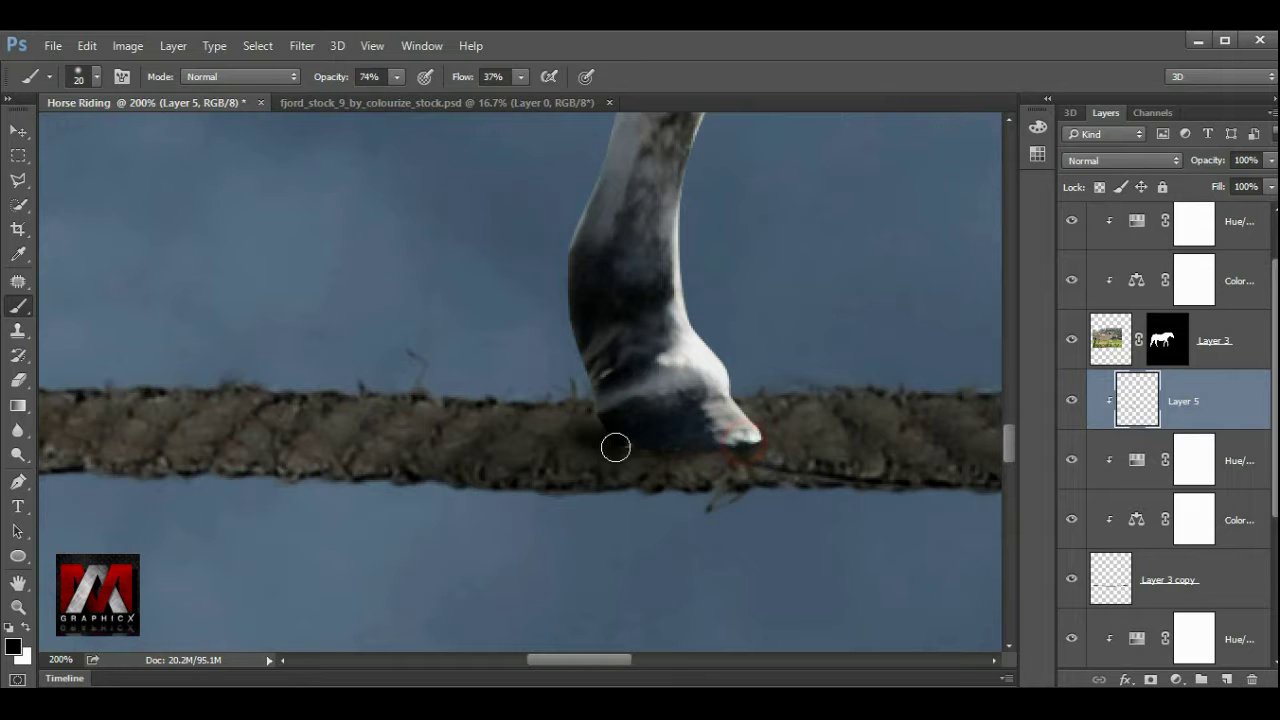
pyautogui.moveTo(743, 444); pyautogui.dragTo(629, 455)
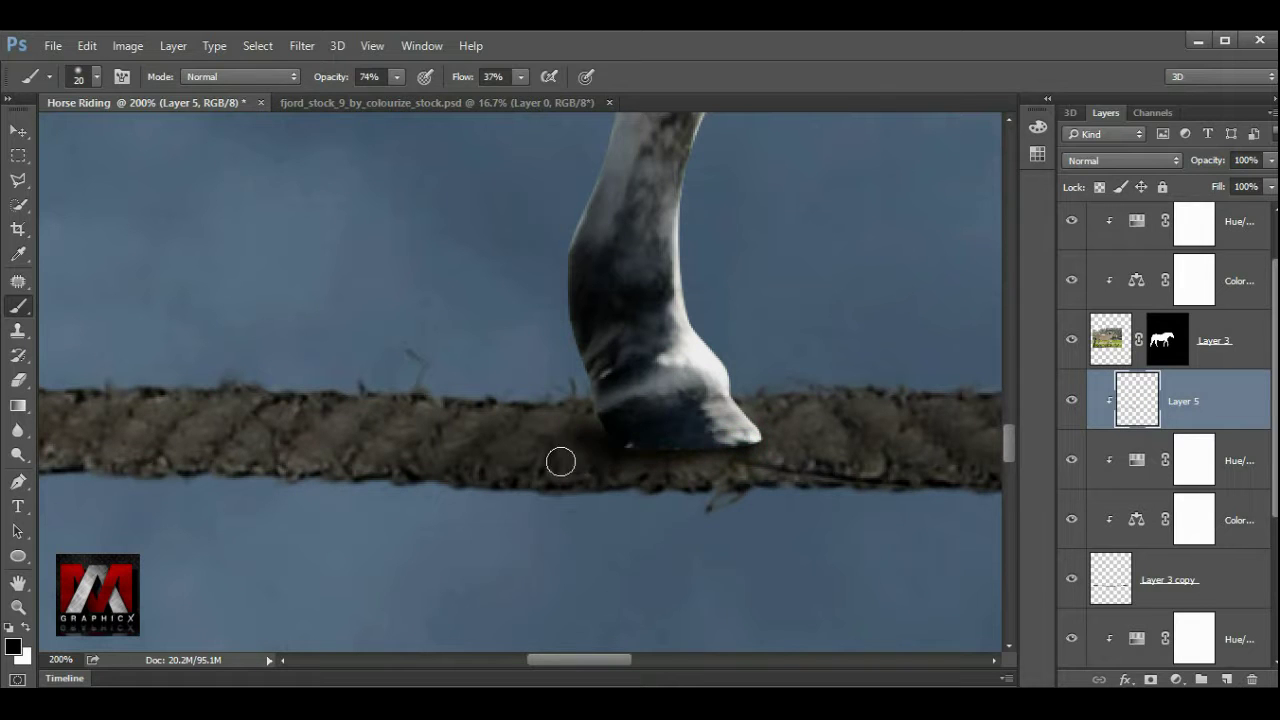
pyautogui.scroll(-1, 561, 462)
pyautogui.hscroll(-3, 561, 462)
pyautogui.hscroll(-2, 471, 457)
pyautogui.hscroll(-2, 434, 409)
# - Shadow the rope under the dark hoof and its tip, then fit the image
pyautogui.moveTo(577, 393)
pyautogui.mouseDown()
pyautogui.moveTo(451, 386)
pyautogui.moveTo(454, 405)
pyautogui.moveTo(434, 380)
pyautogui.mouseUp()
pyautogui.hscroll(-1, 434, 443)
pyautogui.hscroll(-3, 346, 431)
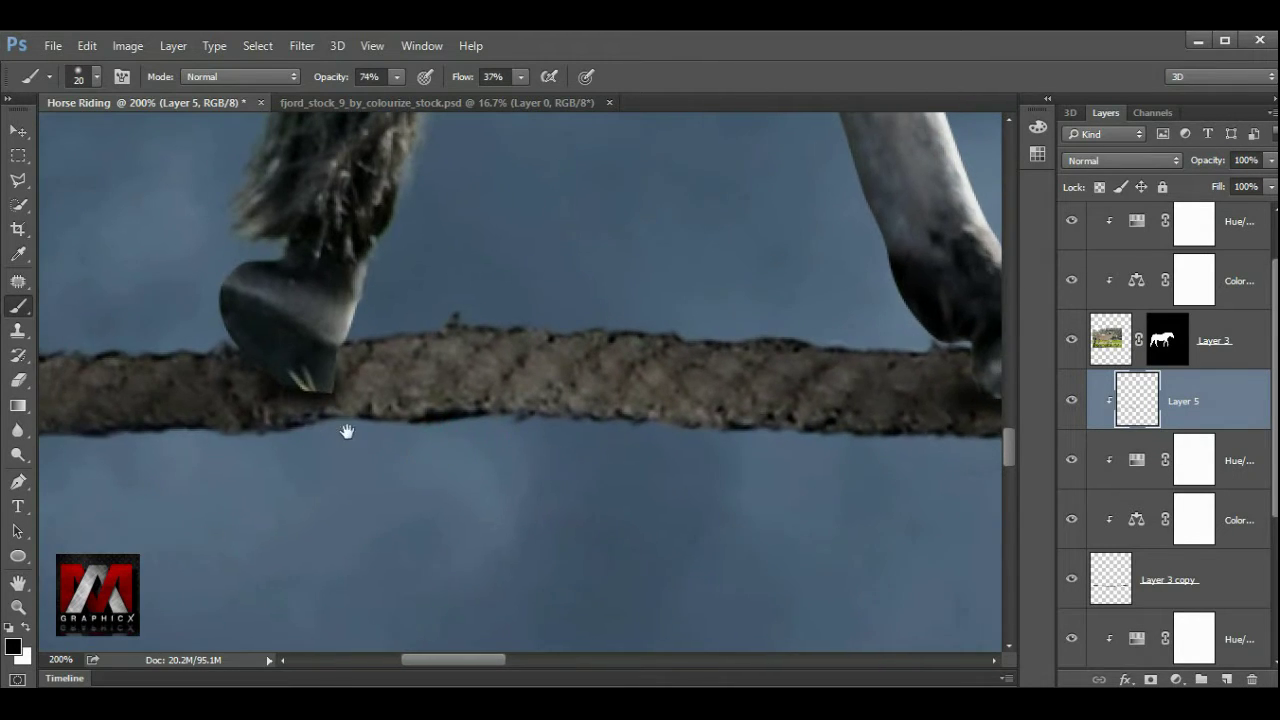
pyautogui.hscroll(-2, 626, 409)
pyautogui.moveTo(593, 397); pyautogui.dragTo(547, 400)
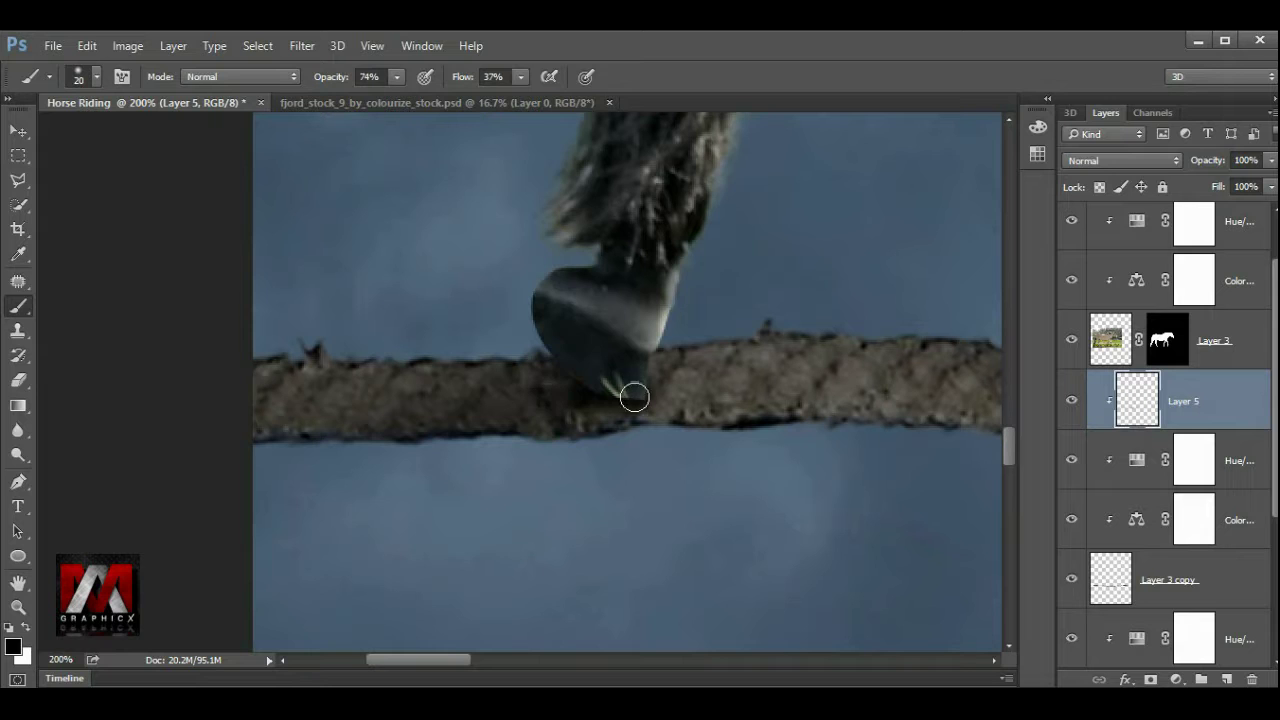
pyautogui.moveTo(649, 397); pyautogui.dragTo(630, 387)
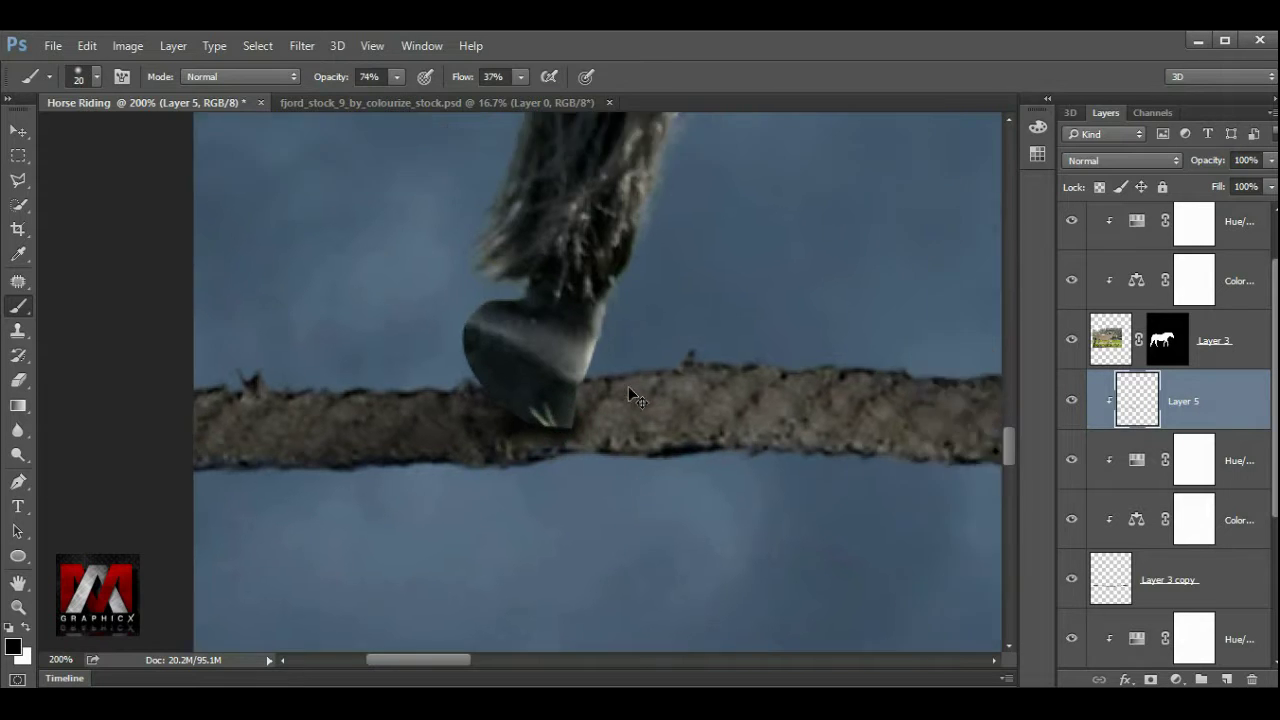
pyautogui.hotkey('ctrl', '0')
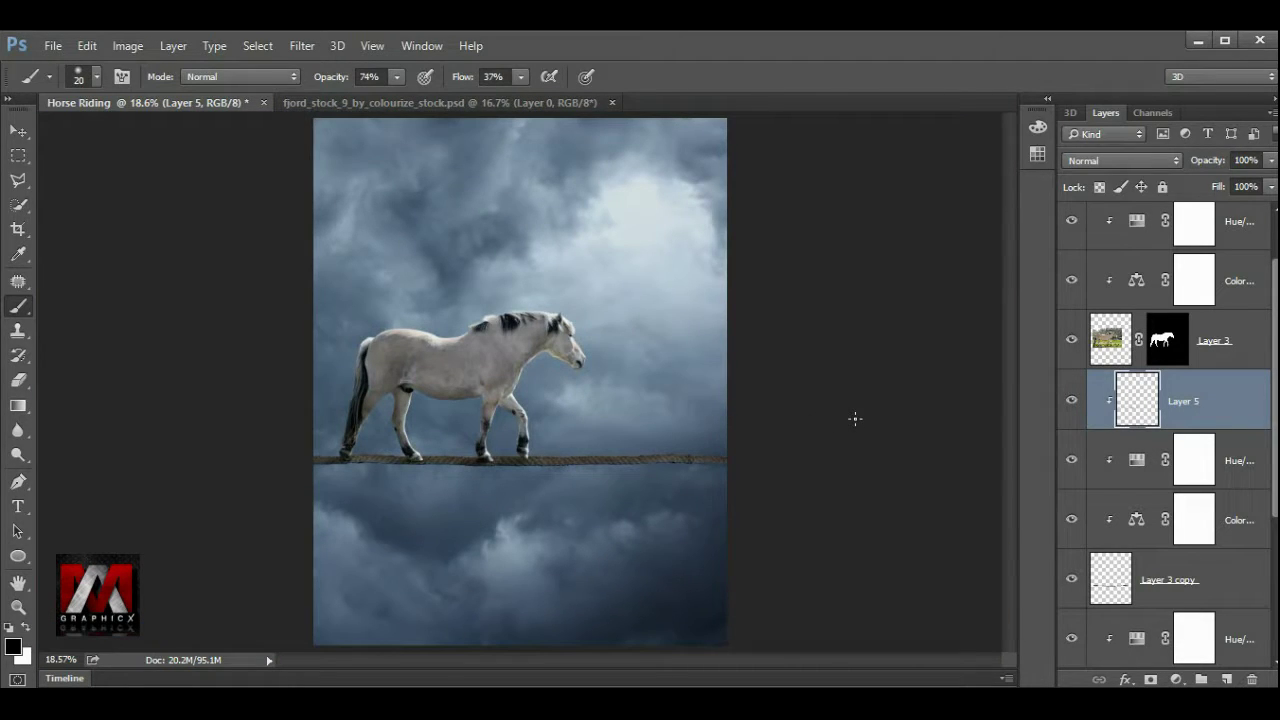
# - Drag the girl-in-white-dress layer into Horse Riding and move Layer 6 to the top
pyautogui.click(1072, 399)
pyautogui.click(1070, 397)
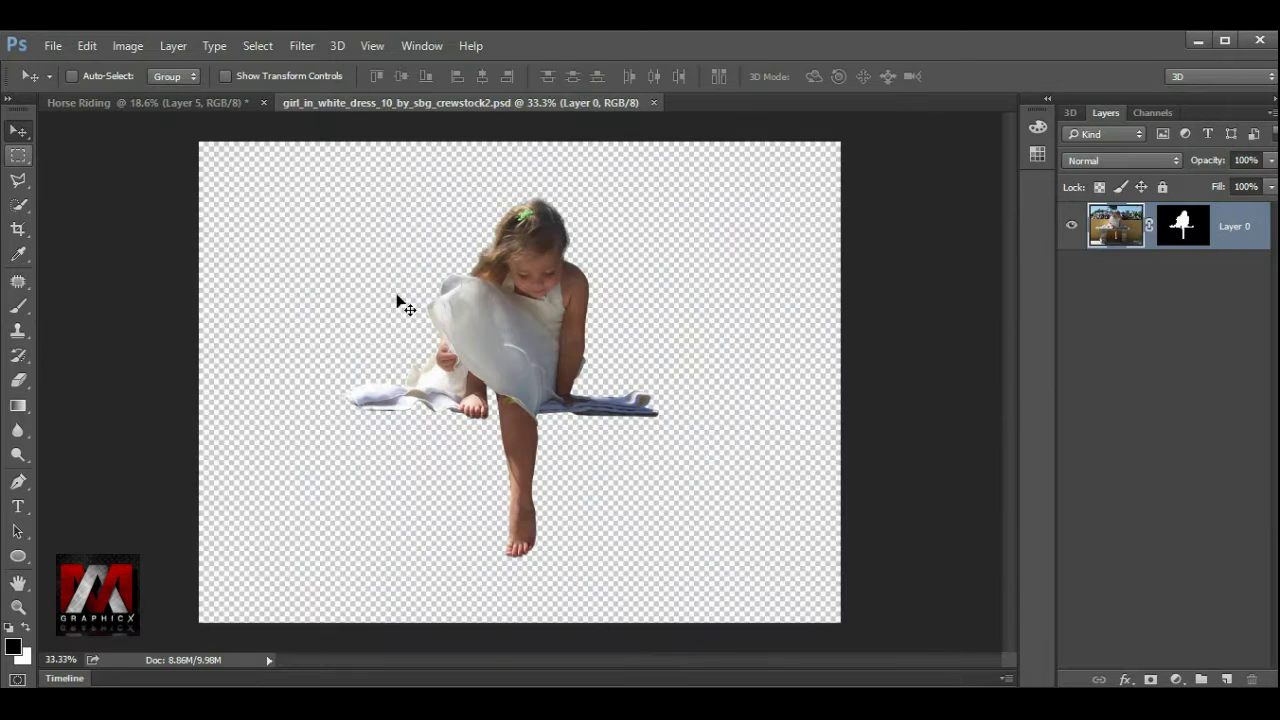
pyautogui.moveTo(398, 297)
pyautogui.mouseDown()
pyautogui.moveTo(185, 89)
pyautogui.moveTo(452, 265)
pyautogui.mouseUp()
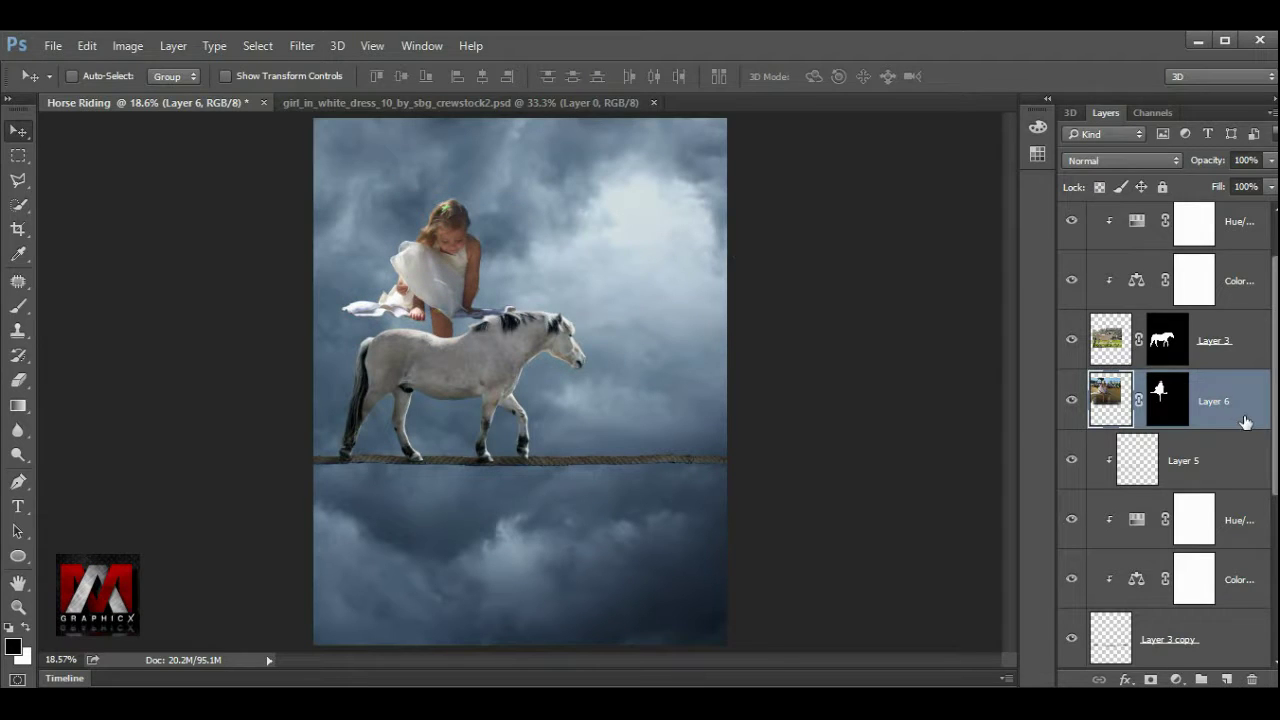
pyautogui.moveTo(1237, 335)
pyautogui.mouseDown()
pyautogui.moveTo(1224, 217)
pyautogui.moveTo(1236, 288)
pyautogui.moveTo(1247, 234)
pyautogui.mouseUp()
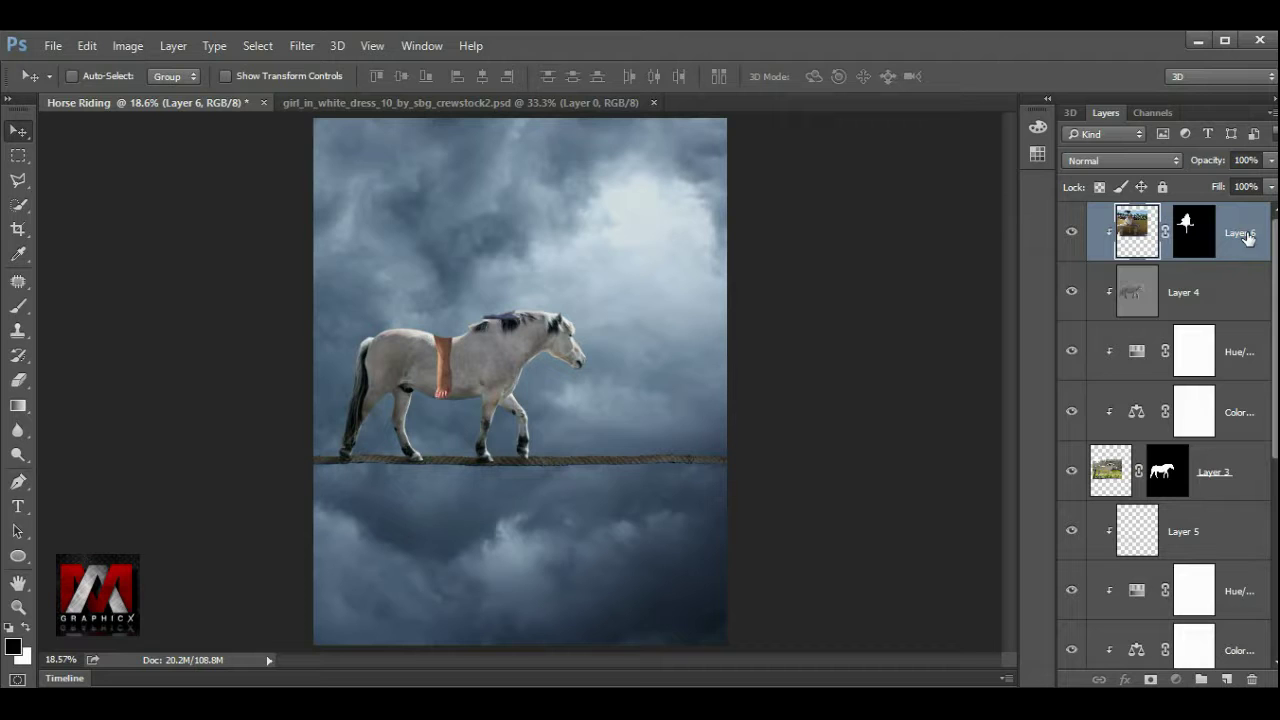
# - Unclip the girl layer, scale her to about 61% and place her on the horse's back
pyautogui.keyDown('alt'); pyautogui.click(1242, 258); pyautogui.keyUp('alt')
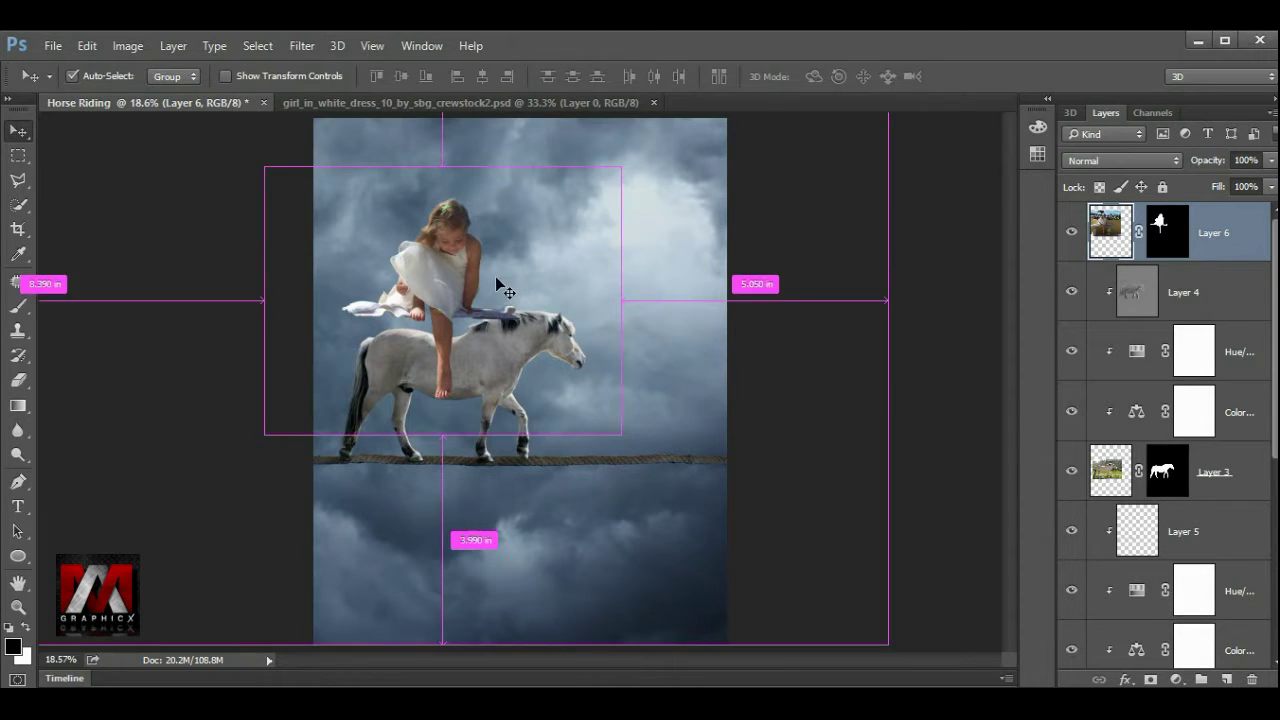
pyautogui.hotkey('ctrl', 't')
pyautogui.moveTo(650, 190); pyautogui.dragTo(511, 294)
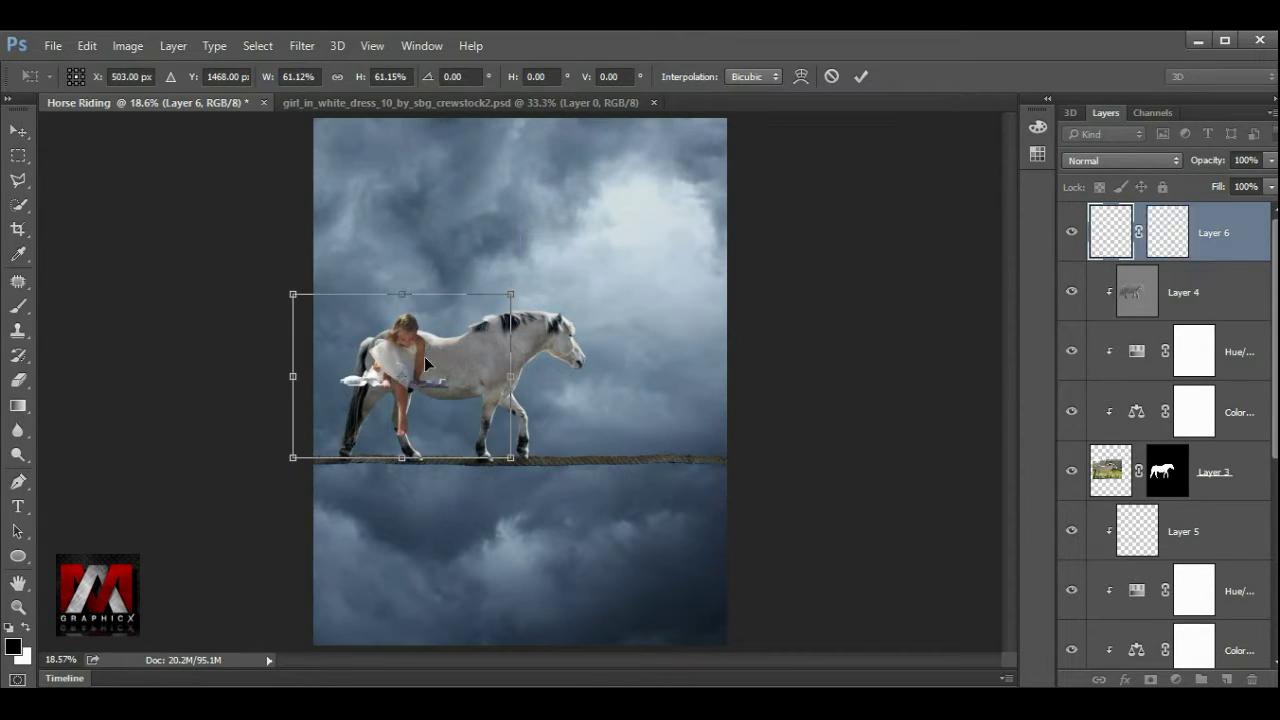
pyautogui.moveTo(431, 362); pyautogui.dragTo(478, 318)
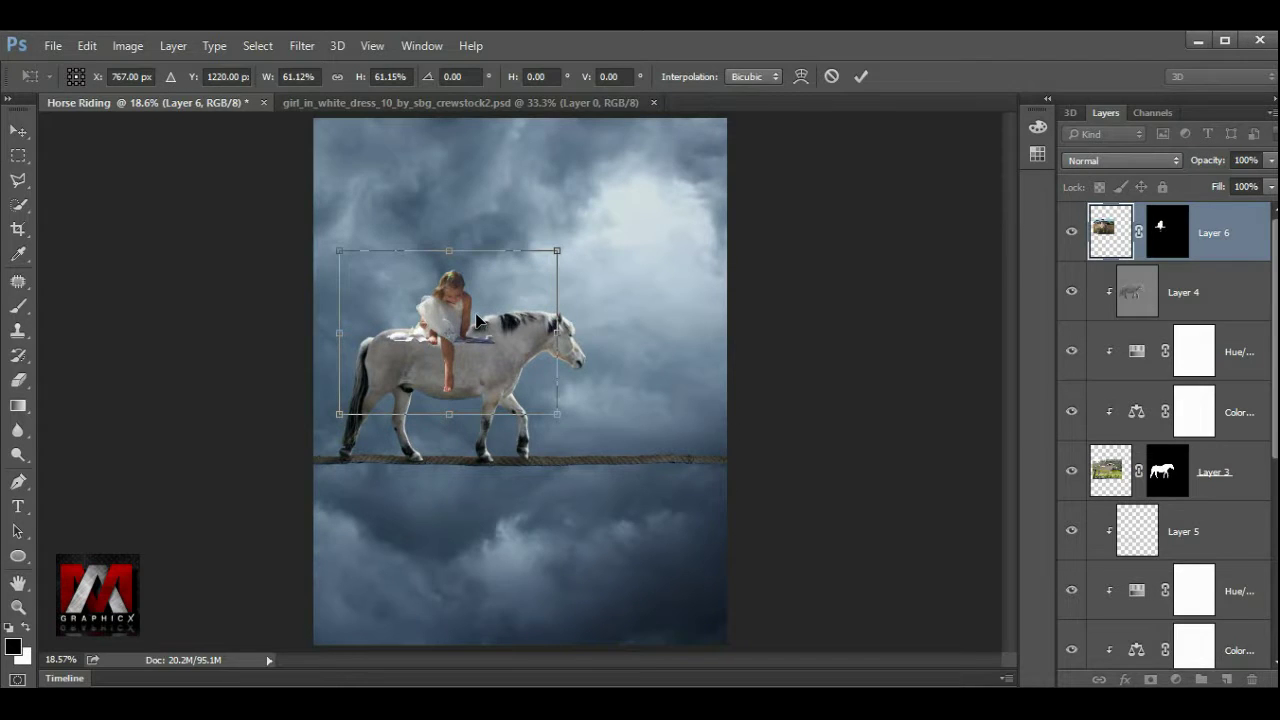
pyautogui.hotkey('ctrl', '+')
pyautogui.hotkey('ctrl', '+')
pyautogui.hotkey('ctrl', '+')
pyautogui.hotkey('ctrl', '+')
pyautogui.hotkey('ctrl', '+')
pyautogui.hotkey('ctrl', '-')
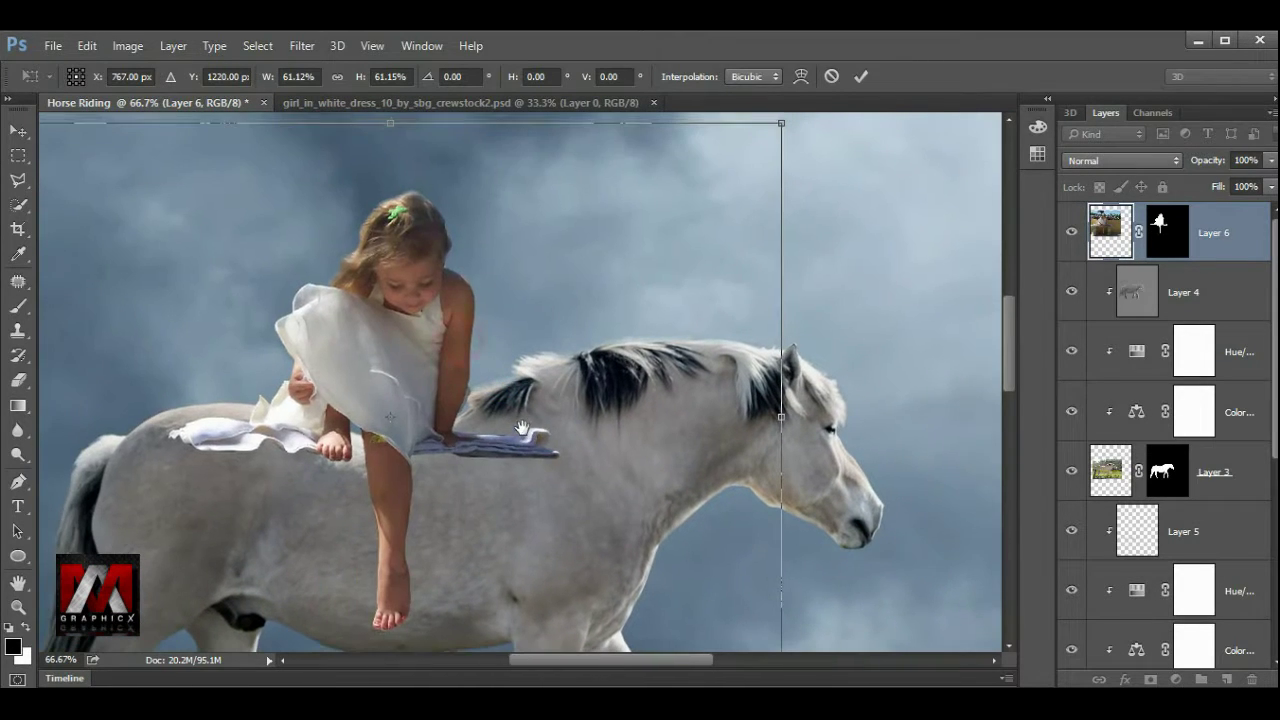
pyautogui.moveTo(460, 354); pyautogui.dragTo(493, 353)
pyautogui.hotkey('ctrl', '0')
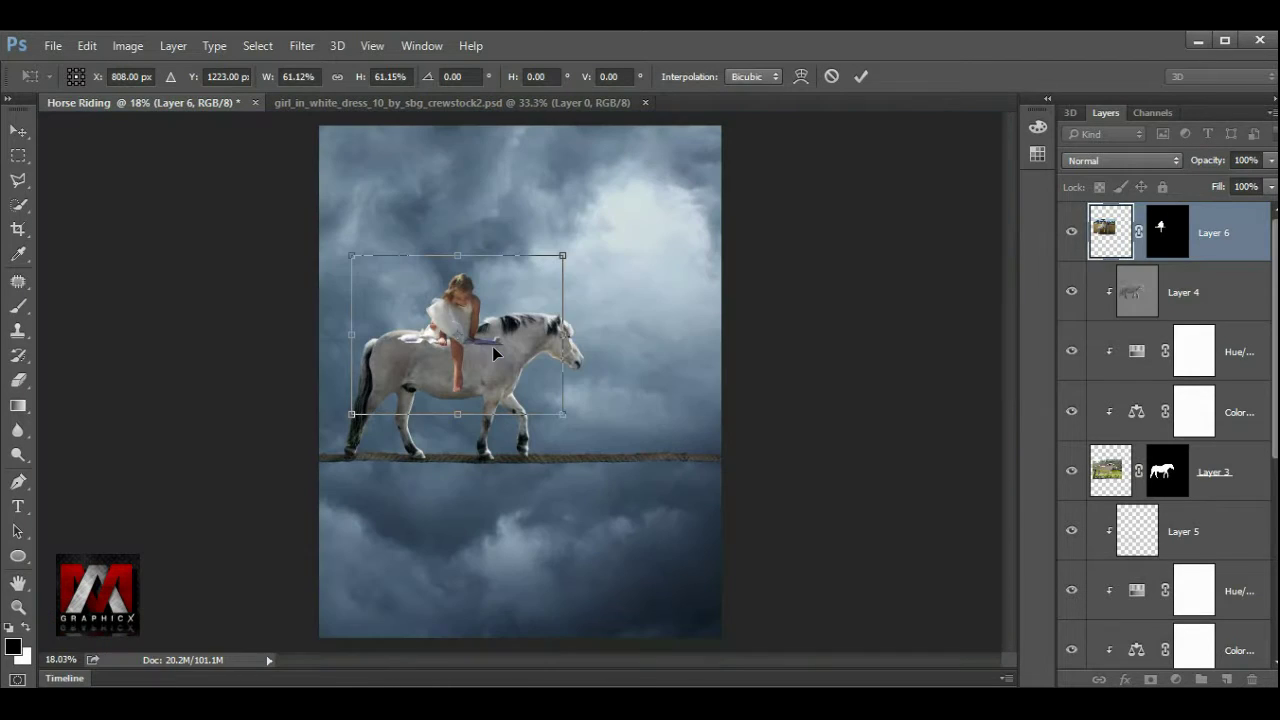
pyautogui.moveTo(527, 307); pyautogui.dragTo(519, 305)
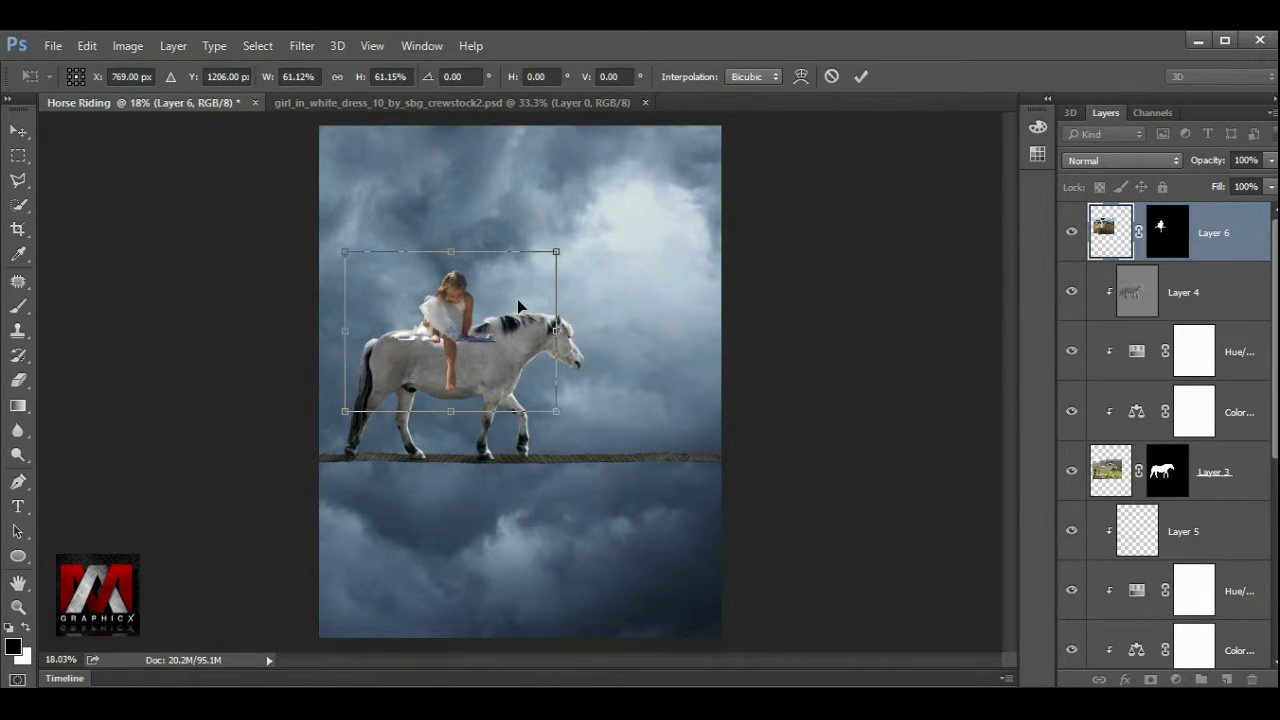
pyautogui.click(861, 78)
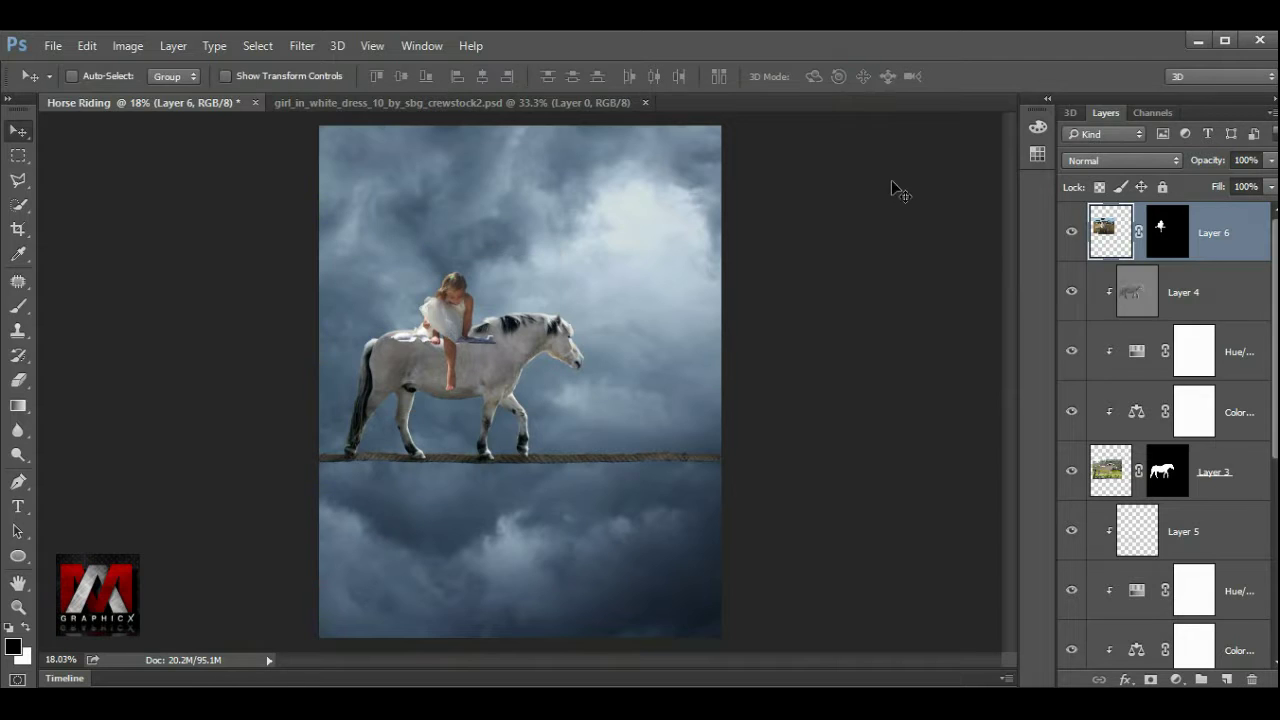
# - Flip the girl horizontally and nudge her slightly left onto the horse
pyautogui.rightClick(493, 327)
pyautogui.press('Escape')
pyautogui.hotkey('ctrl', 't')
pyautogui.rightClick(433, 305)
pyautogui.click(515, 586)
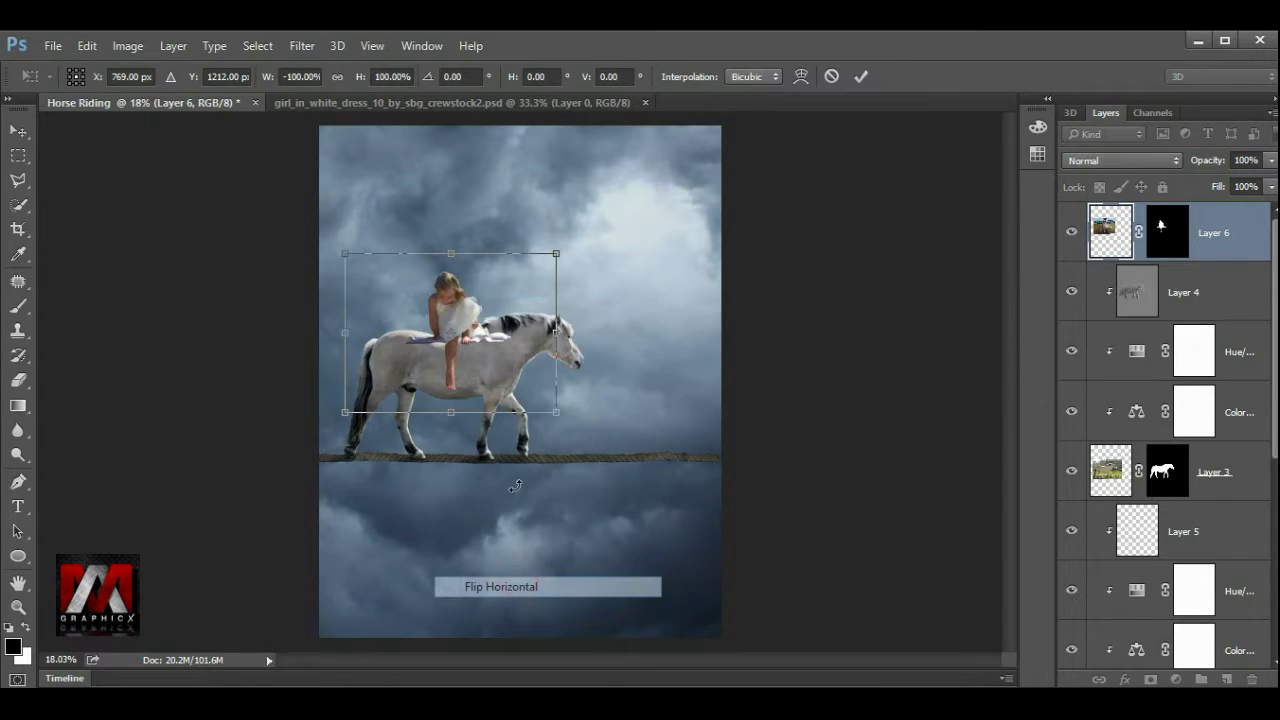
pyautogui.moveTo(483, 297); pyautogui.dragTo(474, 296)
pyautogui.scroll(2, 474, 296)
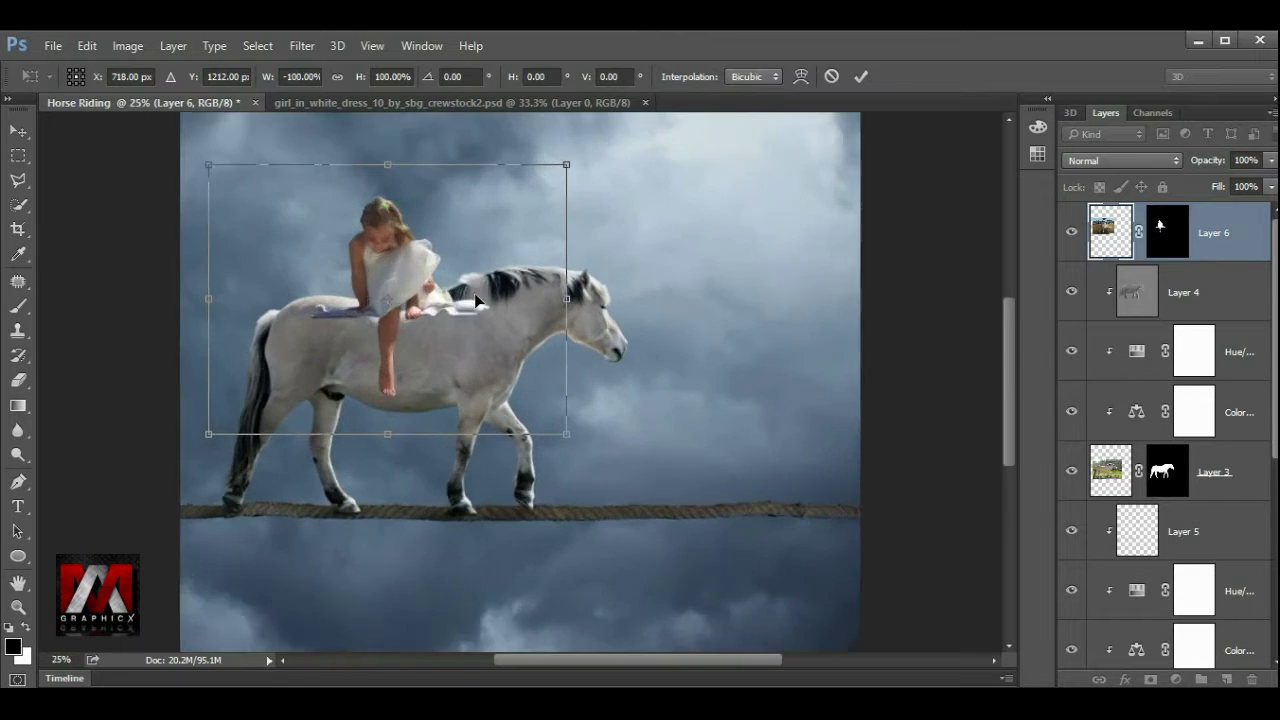
pyautogui.scroll(2, 478, 305)
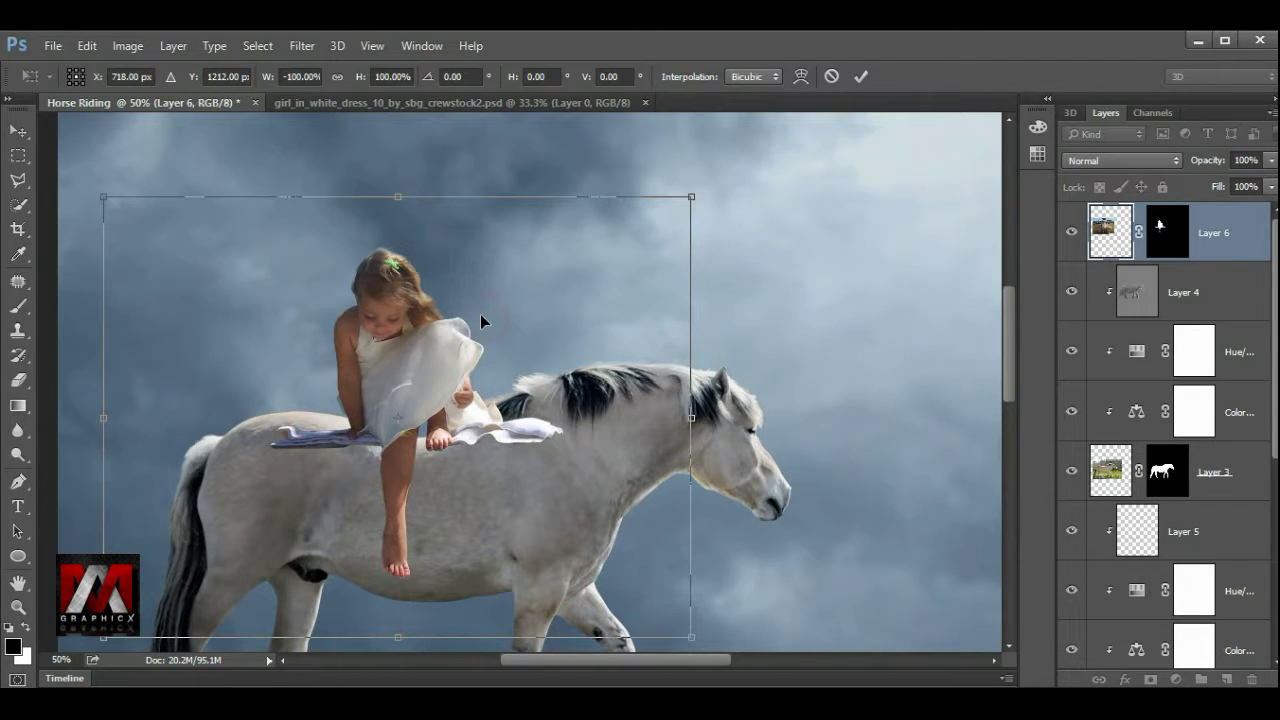
pyautogui.moveTo(480, 314); pyautogui.dragTo(476, 314)
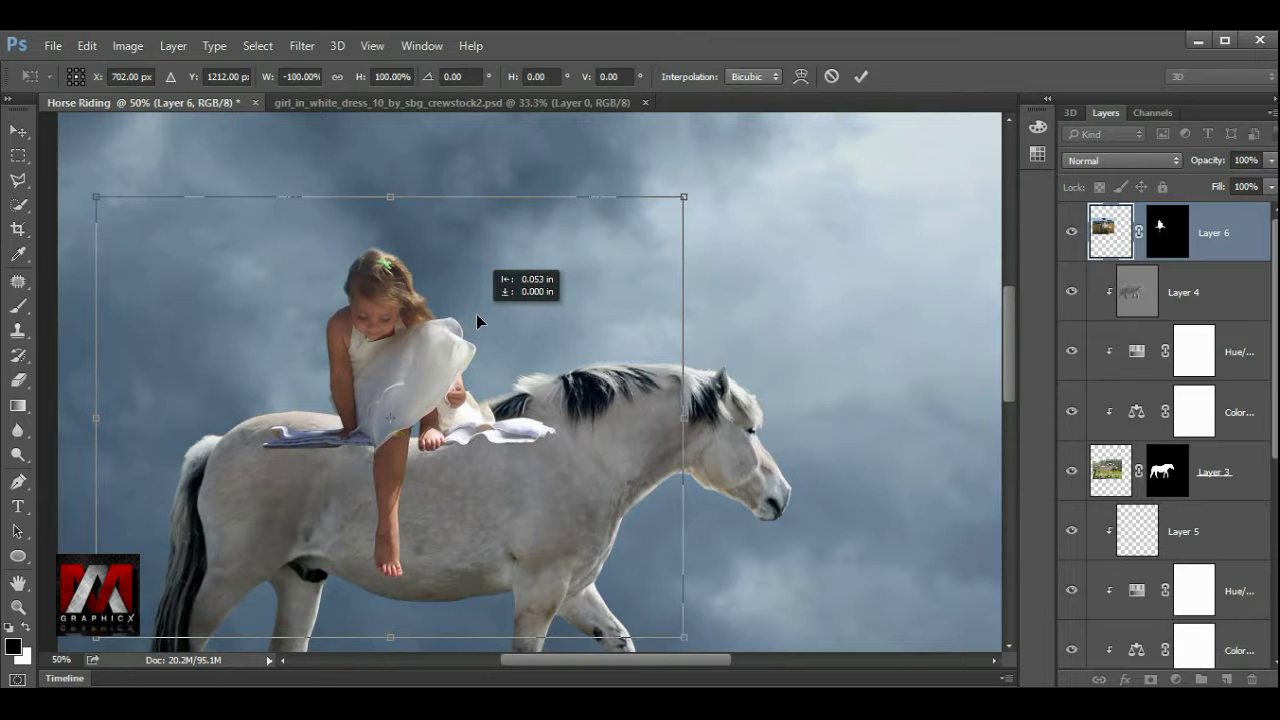
pyautogui.click(860, 78)
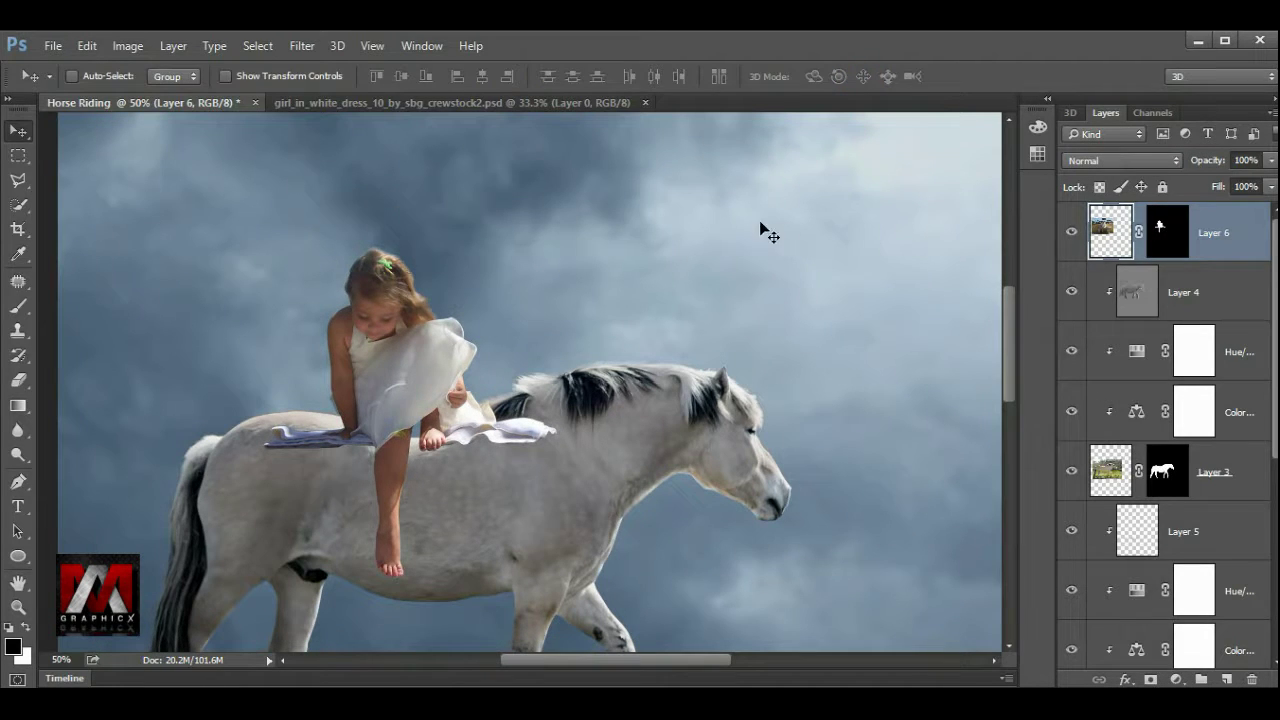
# - Erase the white cloth under the girl on the horse's back with the Eraser
pyautogui.press('e')
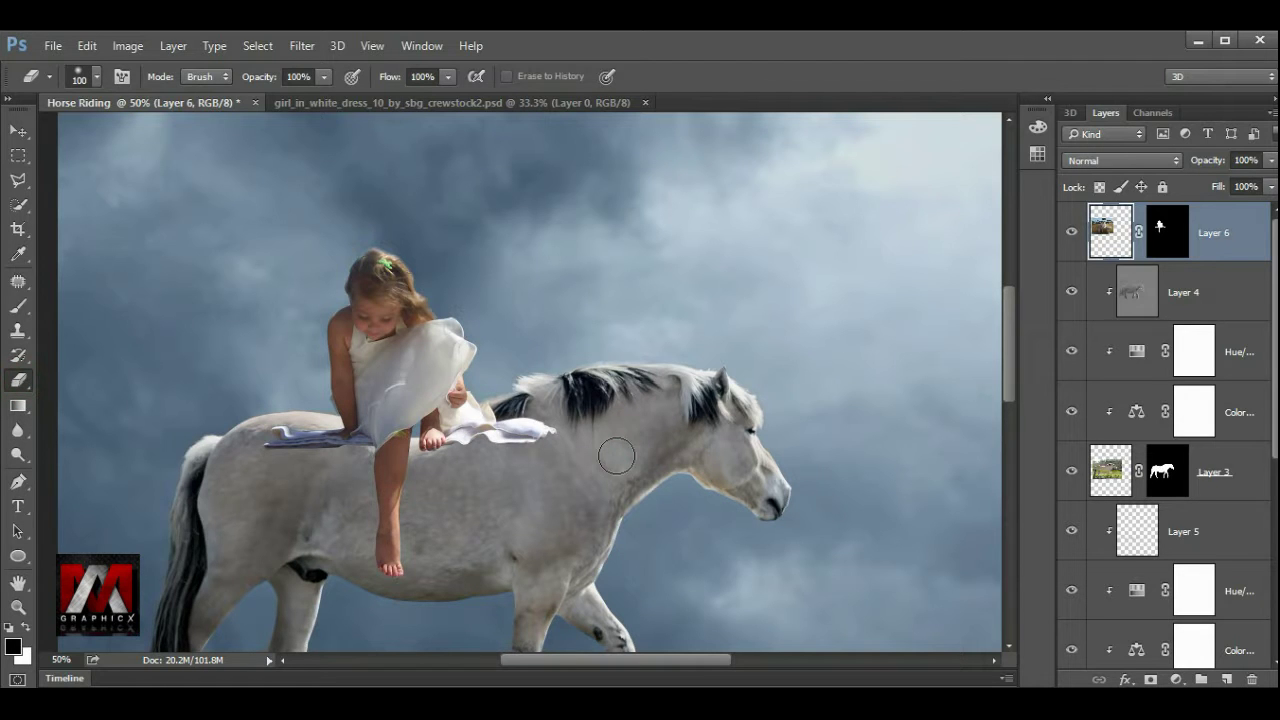
pyautogui.hotkey('ctrl', '+')
pyautogui.moveTo(563, 457)
pyautogui.mouseDown()
pyautogui.moveTo(500, 486)
pyautogui.moveTo(584, 445)
pyautogui.moveTo(486, 480)
pyautogui.moveTo(529, 429)
pyautogui.moveTo(471, 486)
pyautogui.moveTo(509, 456)
pyautogui.moveTo(512, 418)
pyautogui.moveTo(484, 409)
pyautogui.mouseUp()
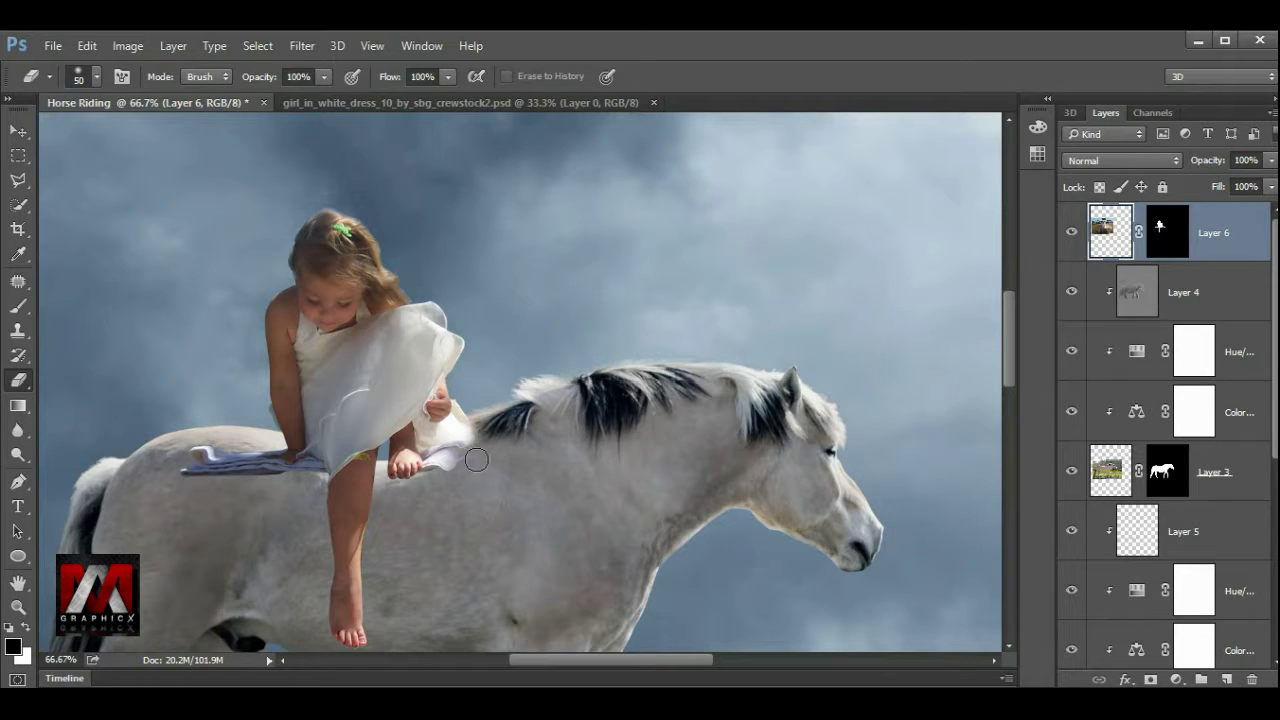
pyautogui.moveTo(408, 496)
pyautogui.mouseDown()
pyautogui.moveTo(443, 480)
pyautogui.moveTo(394, 429)
pyautogui.moveTo(441, 440)
pyautogui.mouseUp()
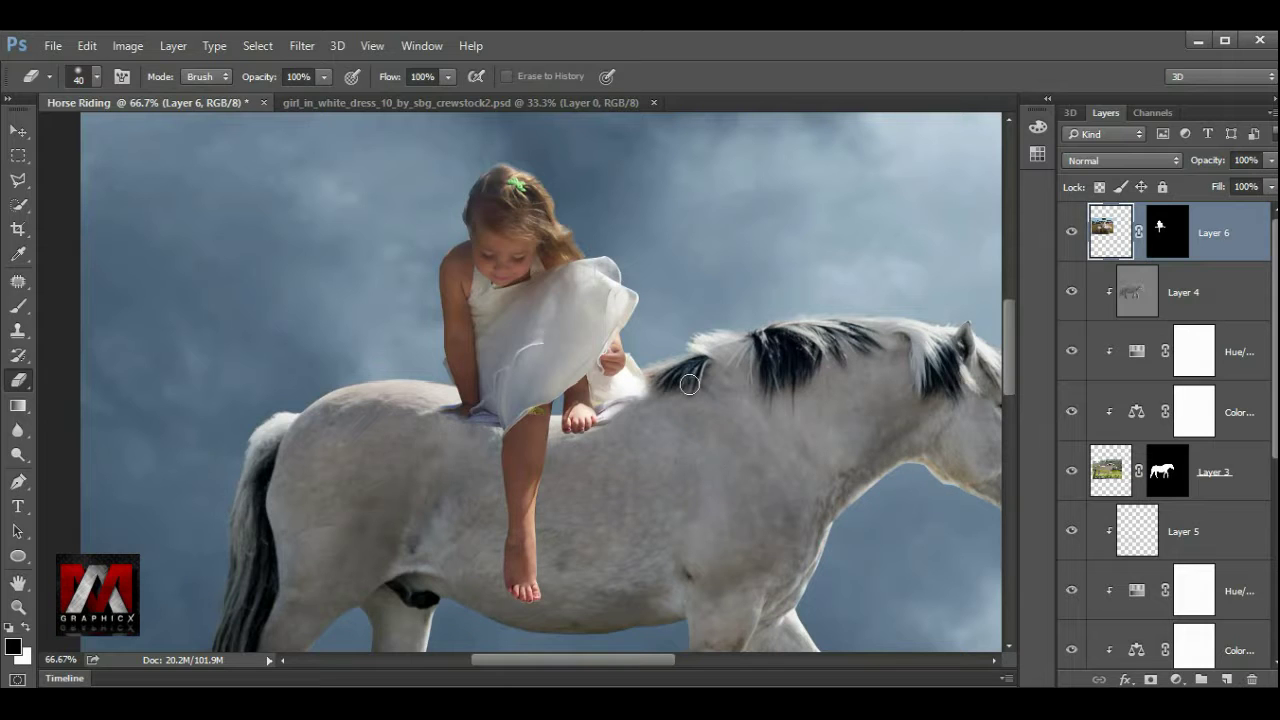
pyautogui.hotkey('ctrl', '0')
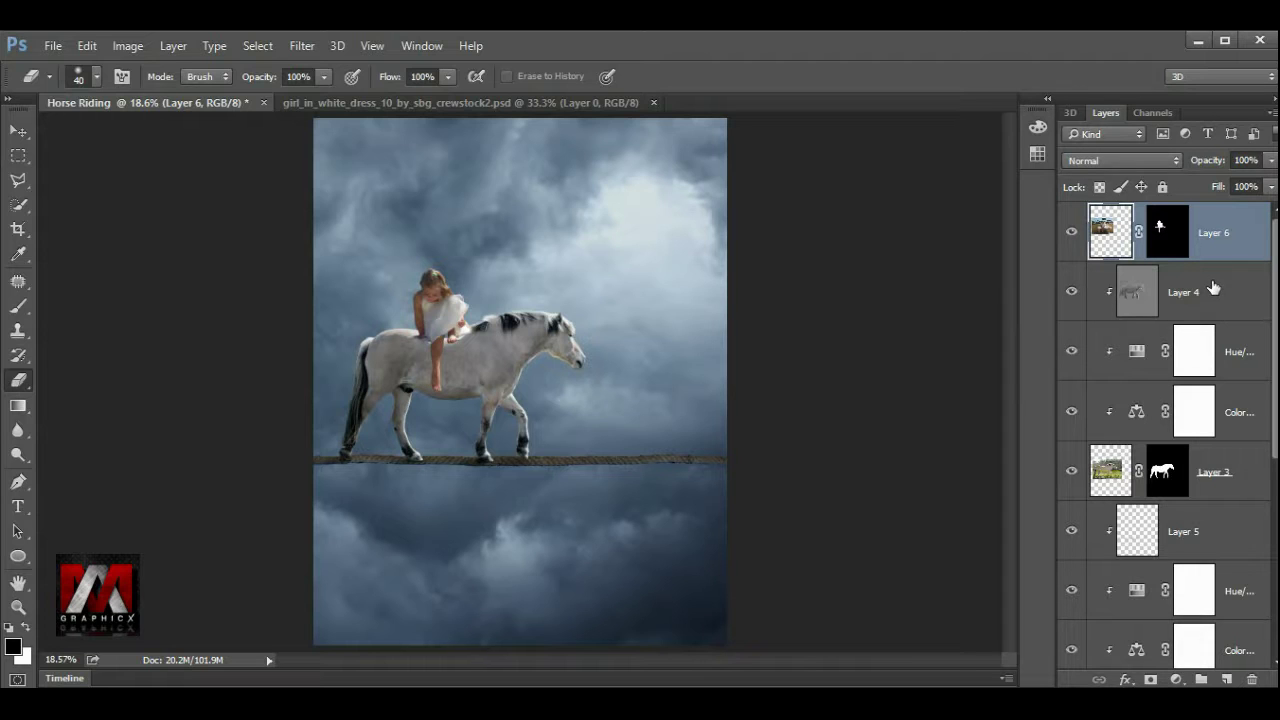
# - Add a Color Balance layer clipped to the girl with midtones Cyan-Red -17 and Yellow-Blue +10
pyautogui.click(1176, 679)
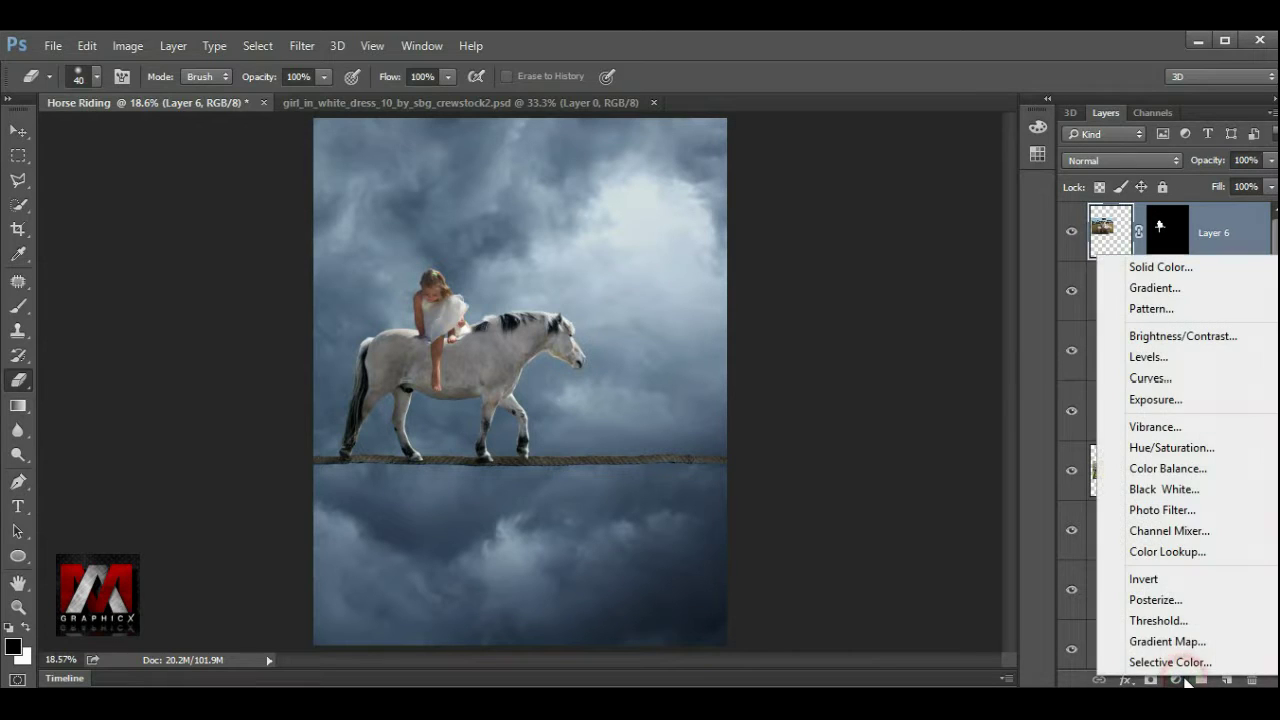
pyautogui.click(1160, 469)
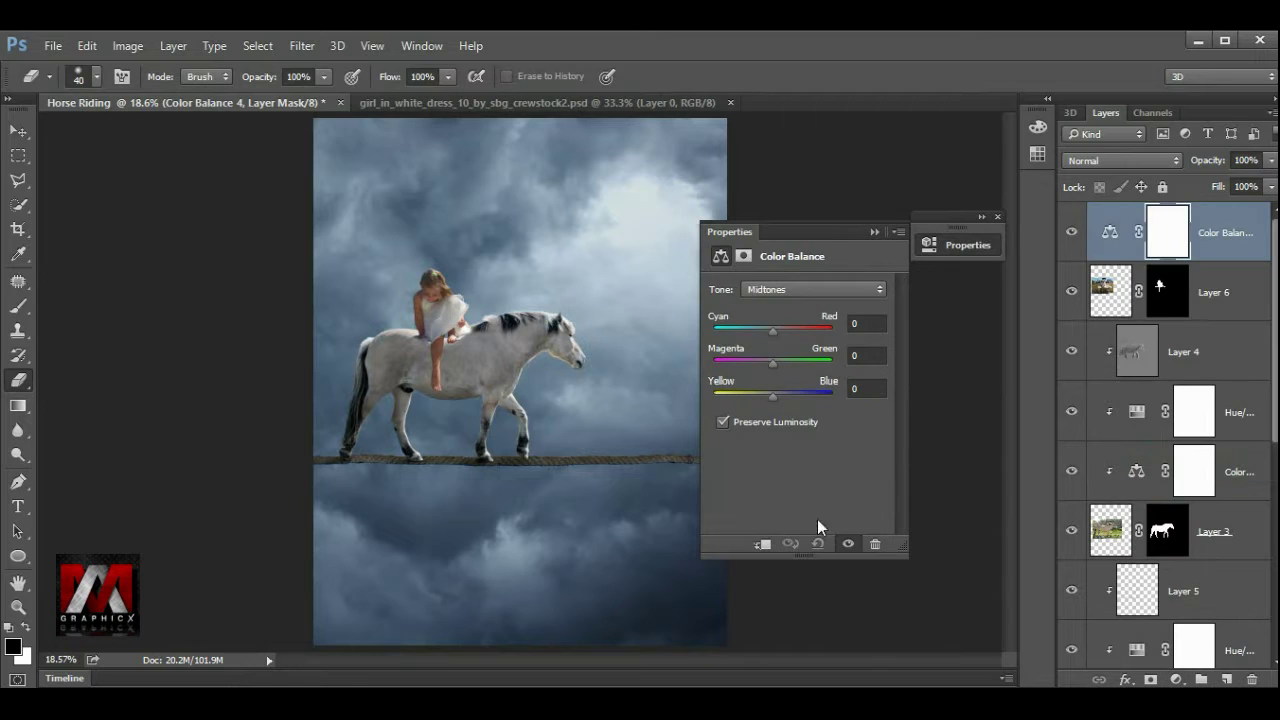
pyautogui.click(762, 545)
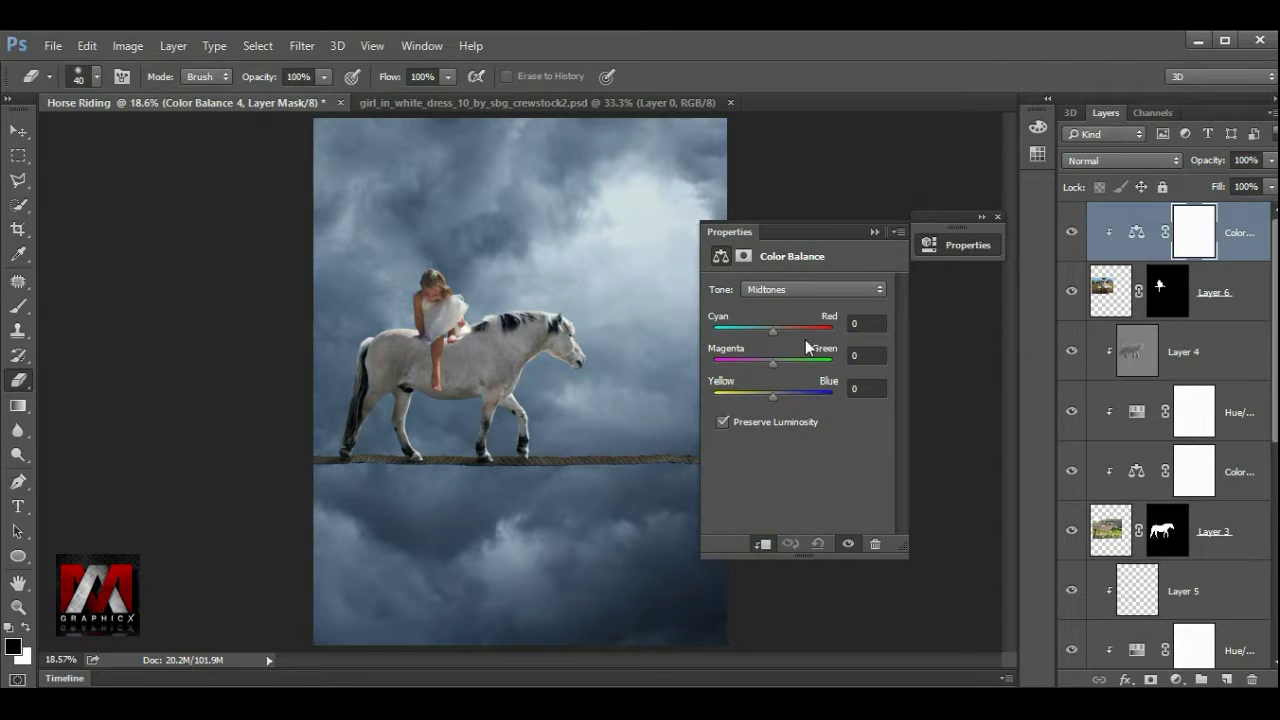
pyautogui.moveTo(771, 334); pyautogui.dragTo(767, 334)
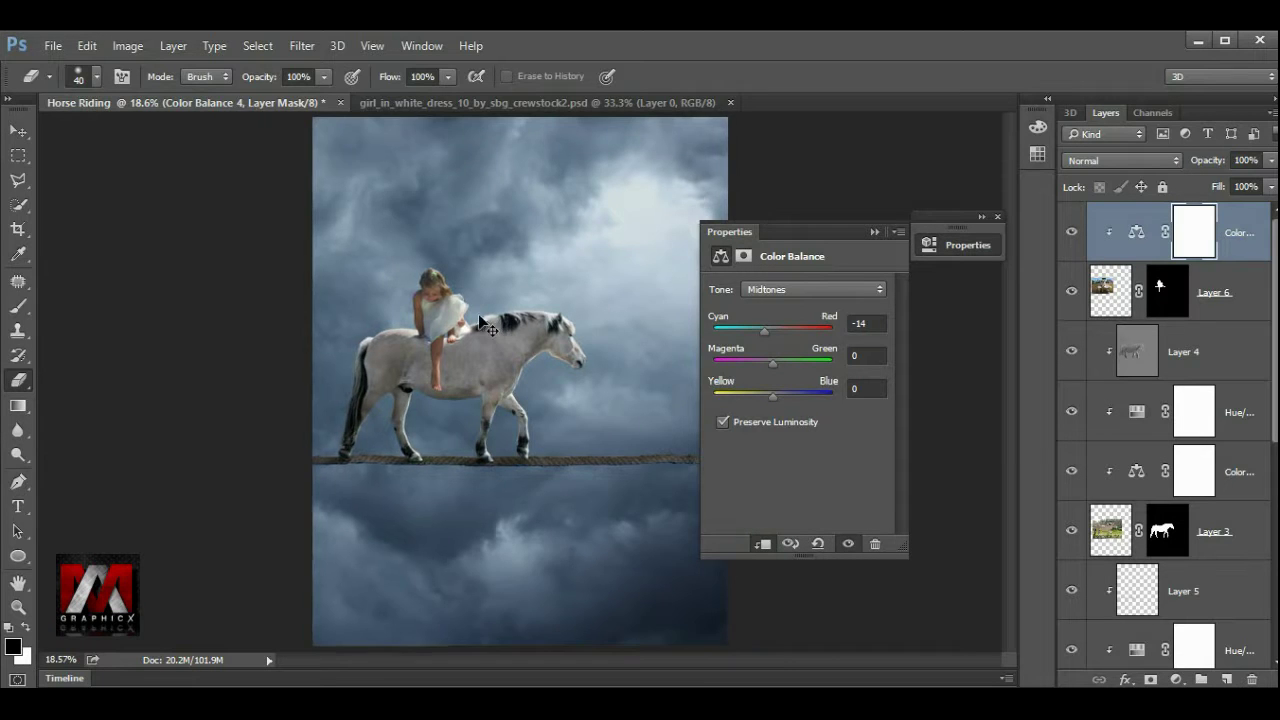
pyautogui.scroll(2, 505, 315)
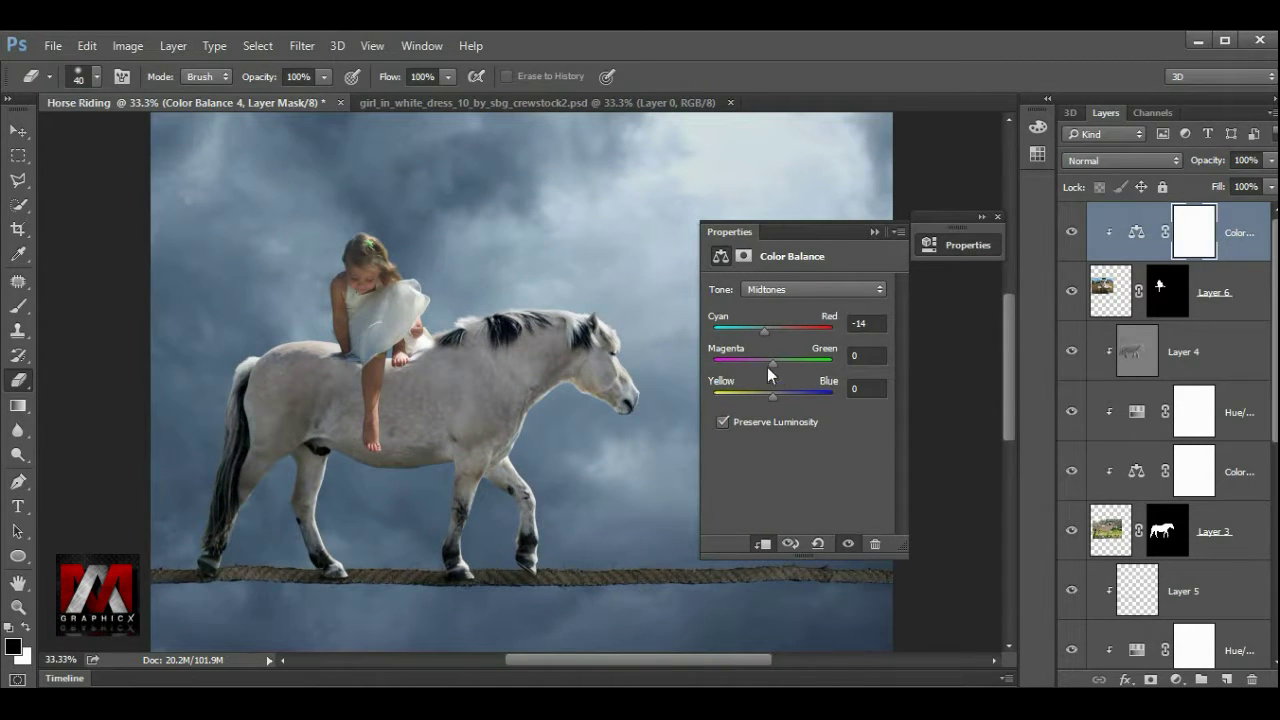
pyautogui.moveTo(772, 397); pyautogui.dragTo(778, 396)
pyautogui.moveTo(767, 337); pyautogui.dragTo(762, 331)
pyautogui.click(997, 217)
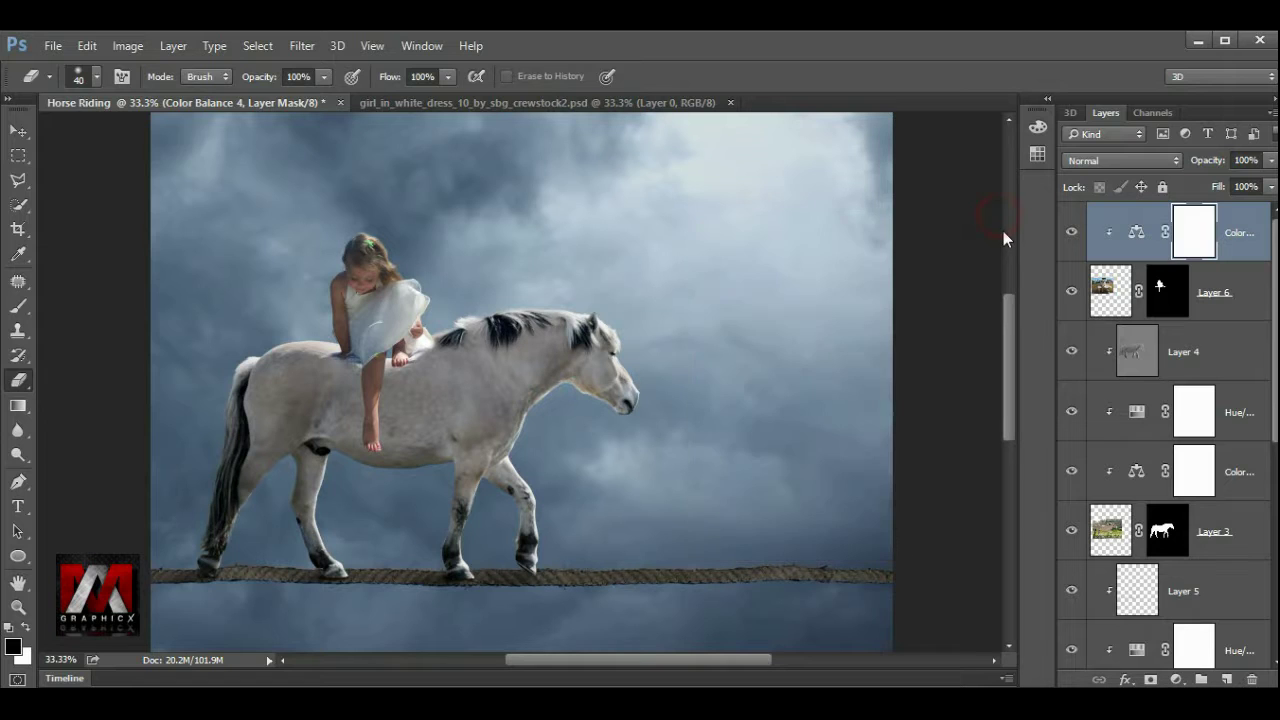
# - Add Layer 7 clipped to the girl, filled with 50% gray and blended as Overlay
pyautogui.click(1228, 679)
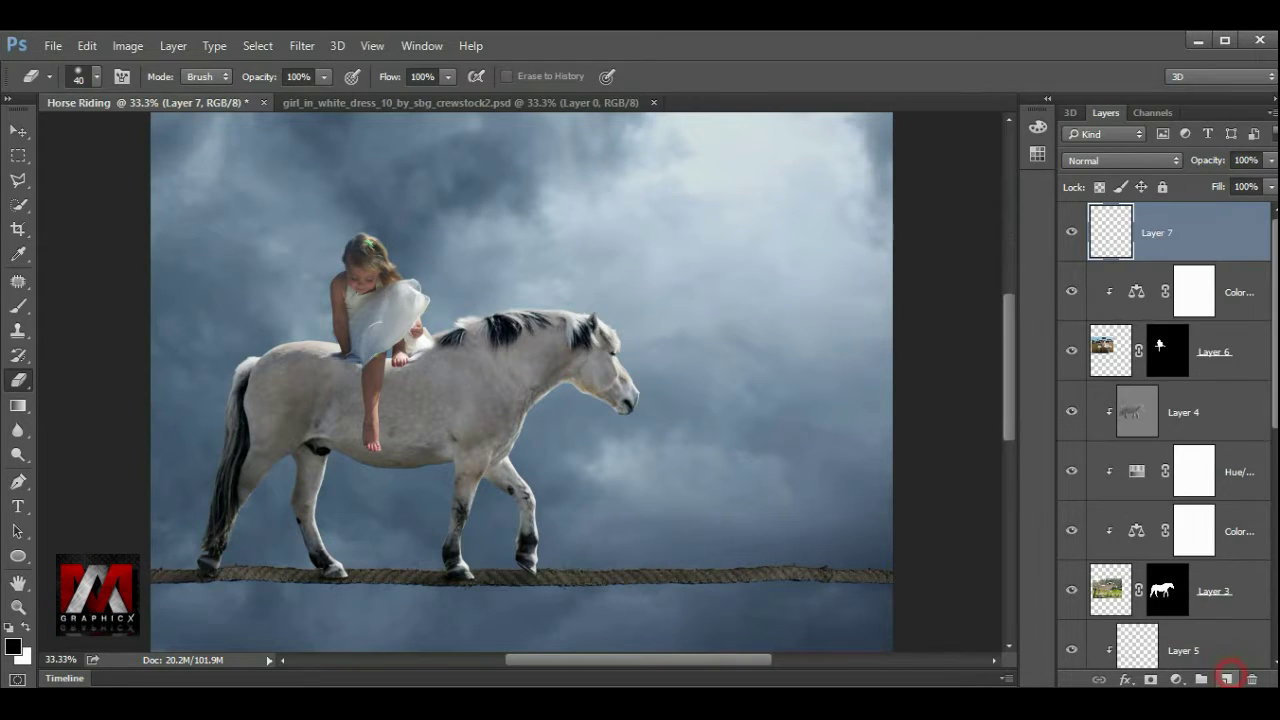
pyautogui.keyDown('alt'); pyautogui.click(1238, 260); pyautogui.keyUp('alt')
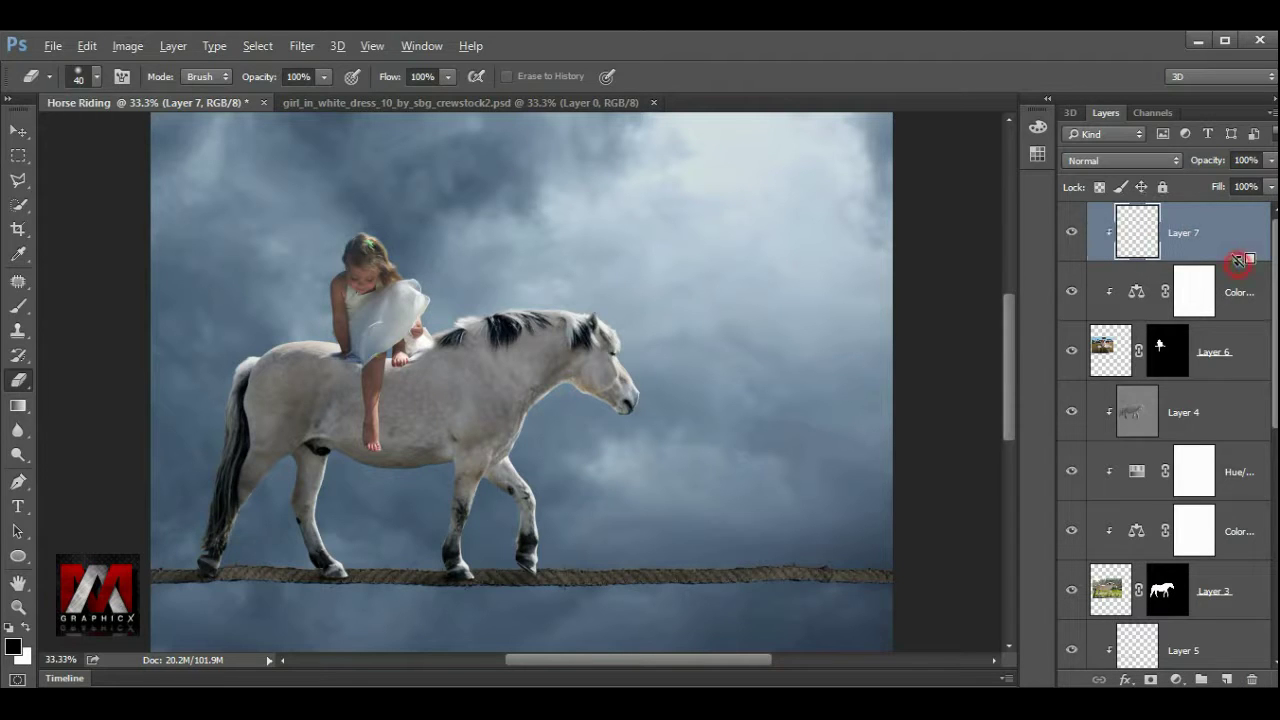
pyautogui.hotkey('shift', 'F5')
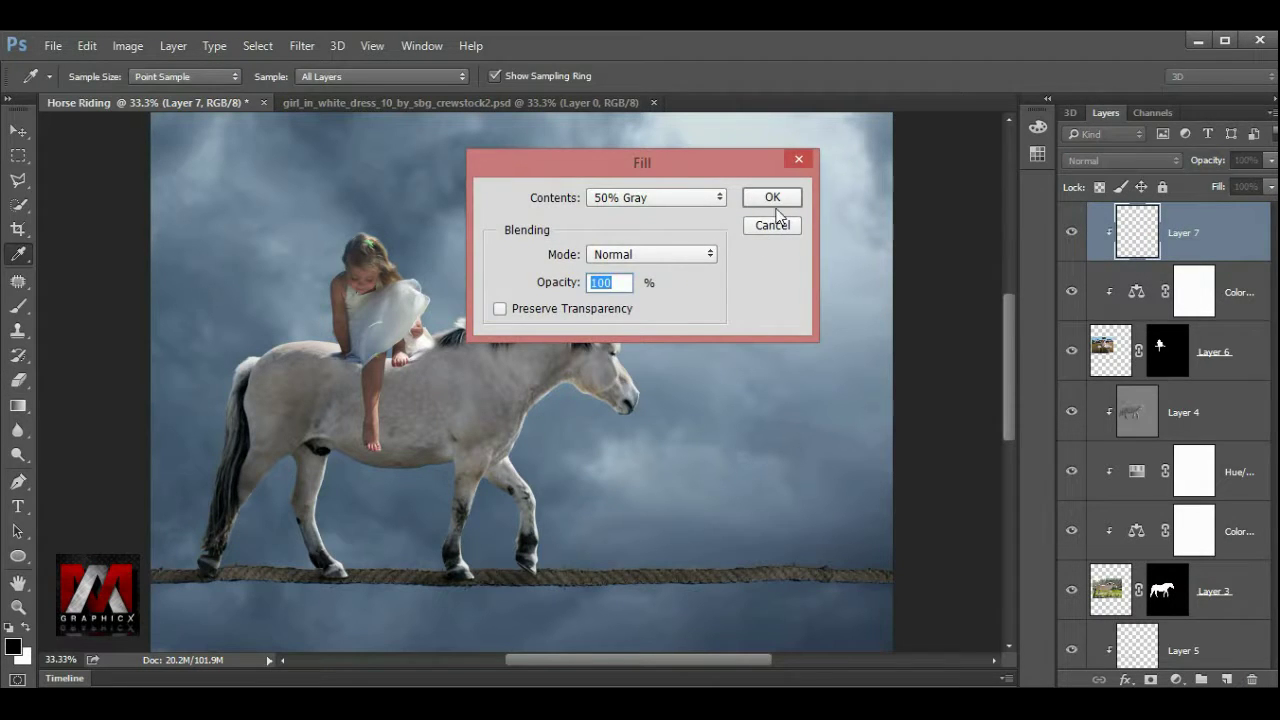
pyautogui.click(771, 198)
pyautogui.press('e')
pyautogui.click(1097, 162)
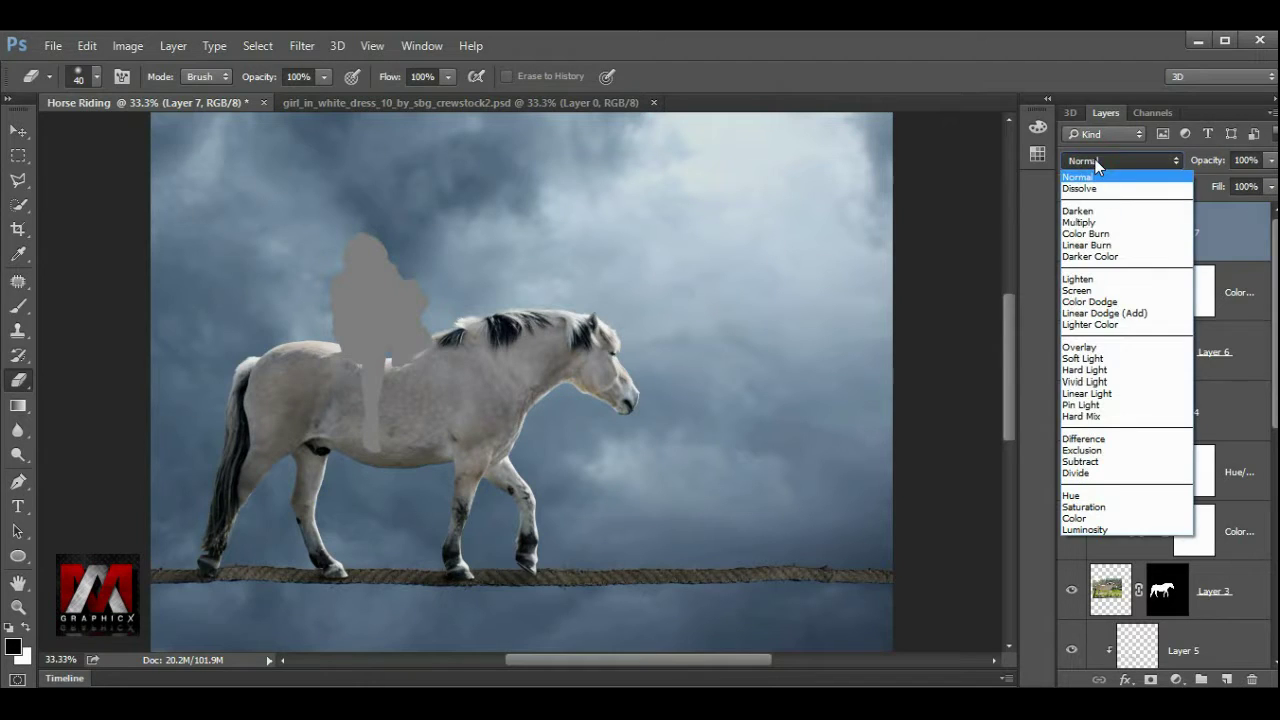
pyautogui.click(1100, 343)
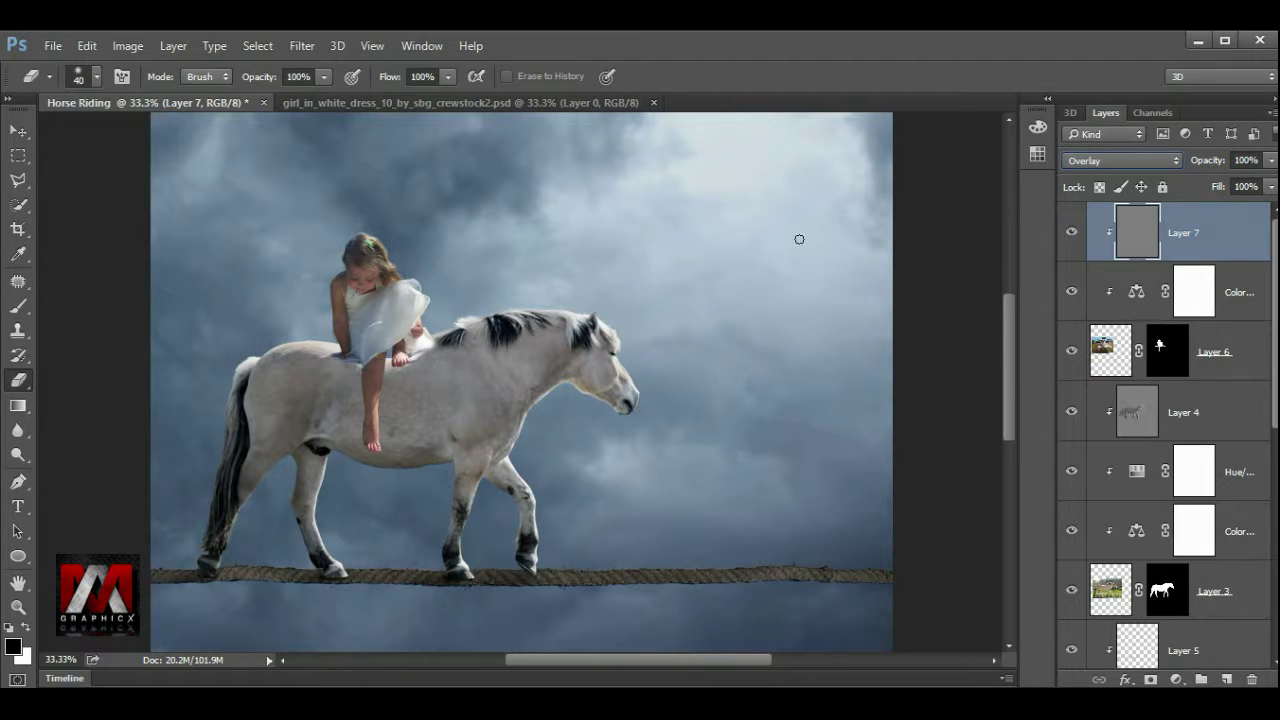
pyautogui.click(24, 309)
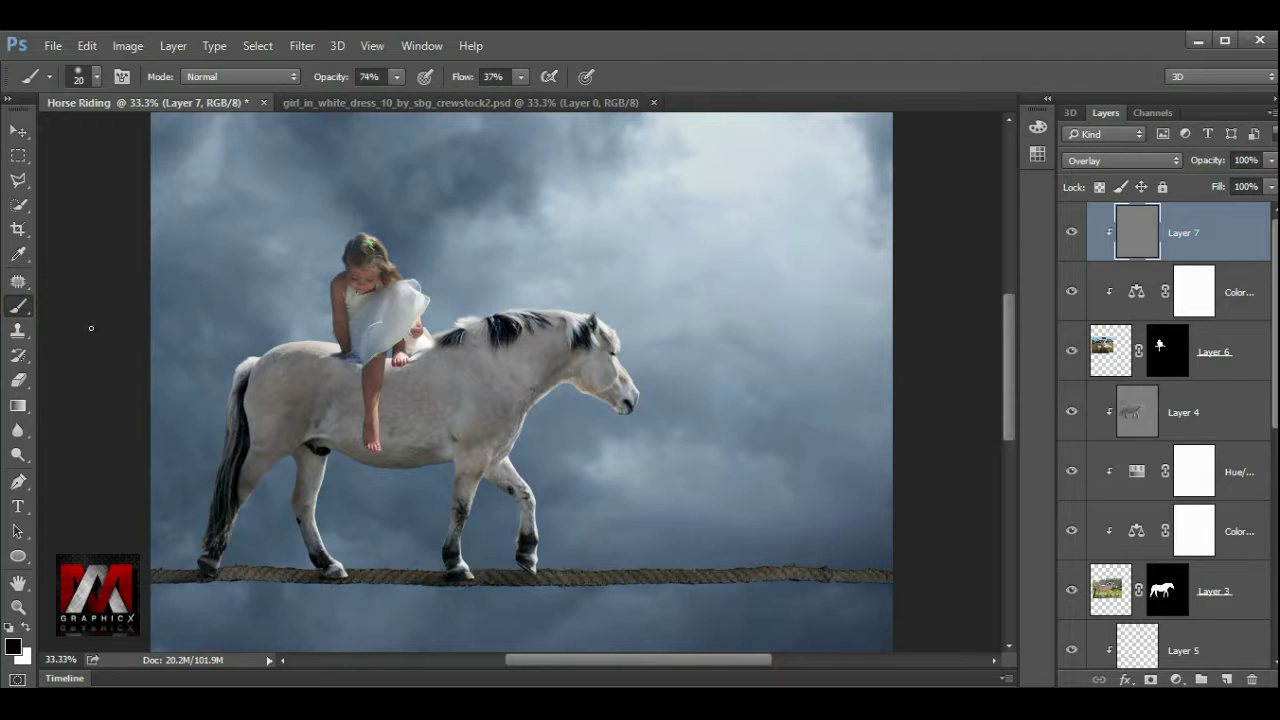
pyautogui.rightClick(18, 455)
# - Dodge the girl's dress with a 60-90 px brush
pyautogui.click(80, 463)
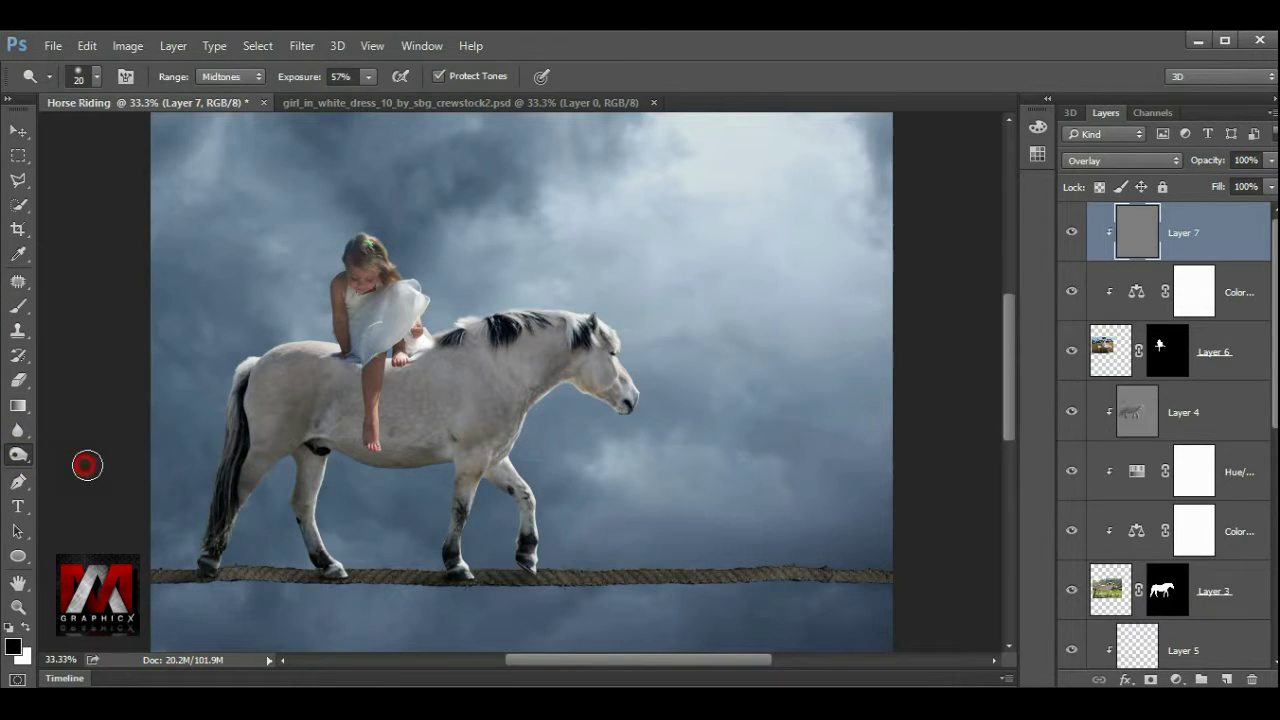
pyautogui.hotkey('ctrl', '+')
pyautogui.hotkey('ctrl', '+')
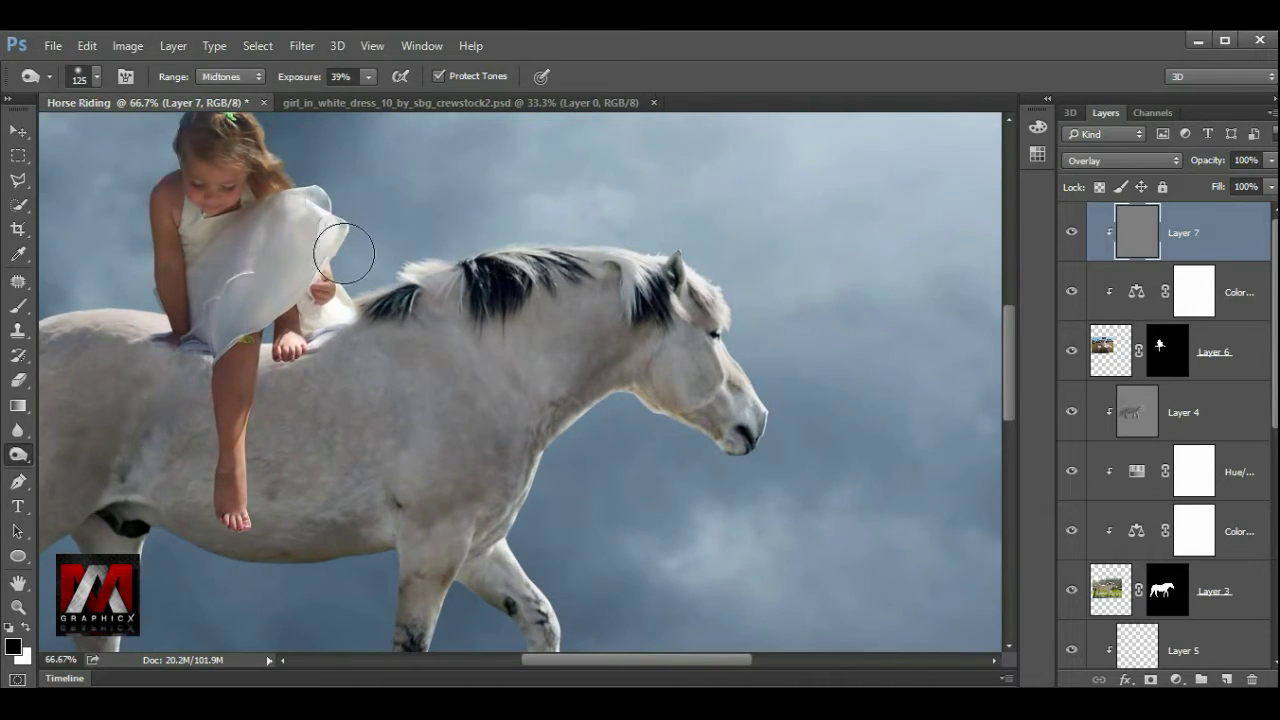
pyautogui.moveTo(343, 243); pyautogui.dragTo(523, 344)
pyautogui.hotkey('ctrl', '+')
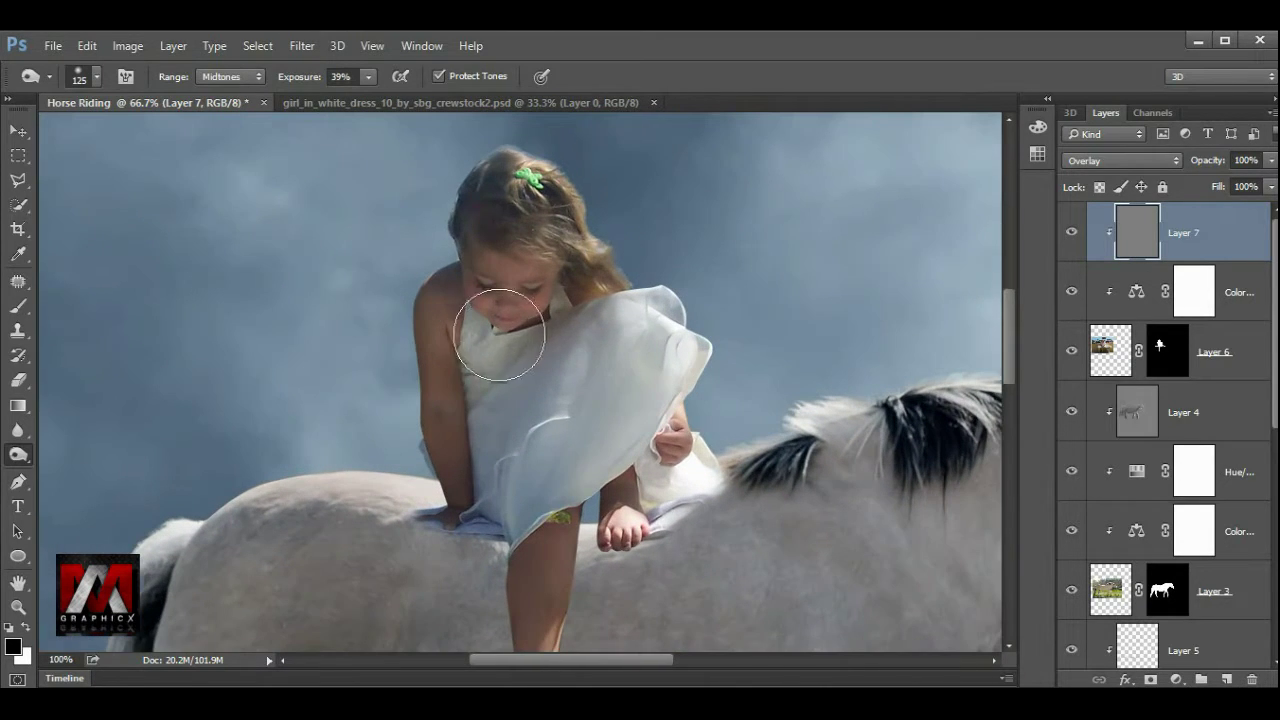
pyautogui.press('[')
pyautogui.press('[')
pyautogui.press('[')
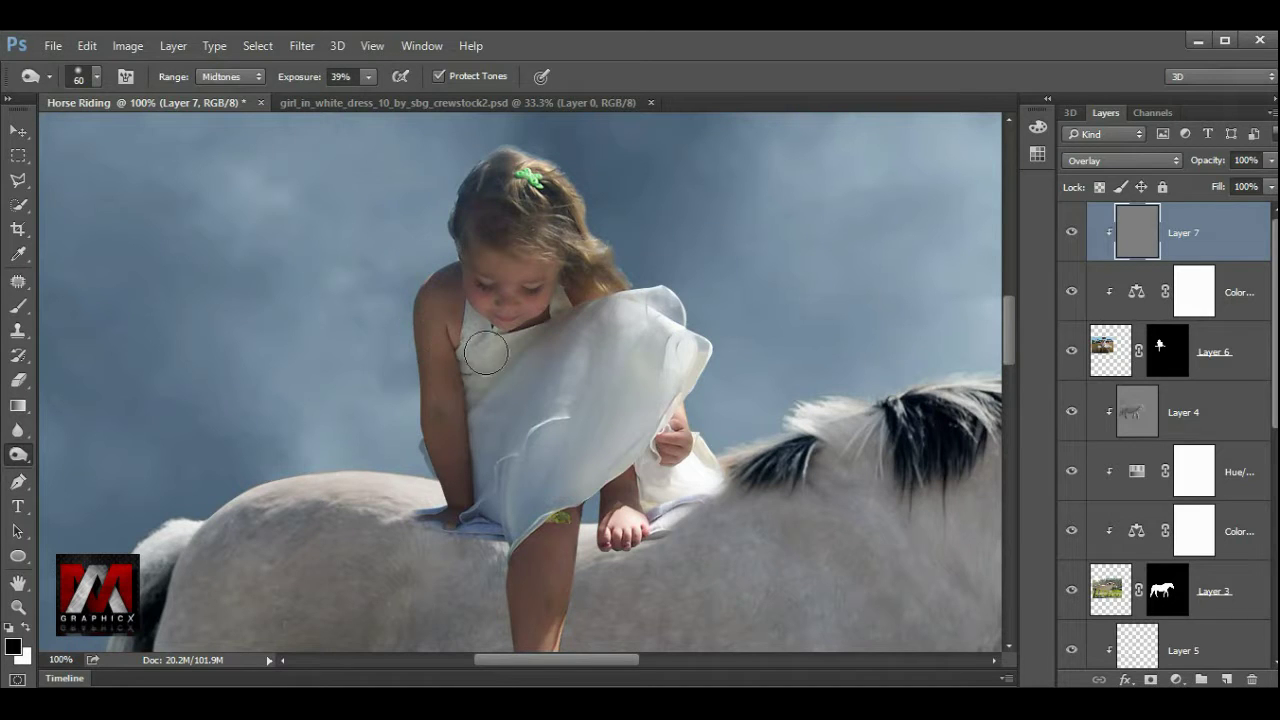
pyautogui.press(']')
pyautogui.press(']')
pyautogui.press(']')
pyautogui.moveTo(537, 396); pyautogui.dragTo(500, 471)
pyautogui.moveTo(551, 407); pyautogui.dragTo(505, 500)
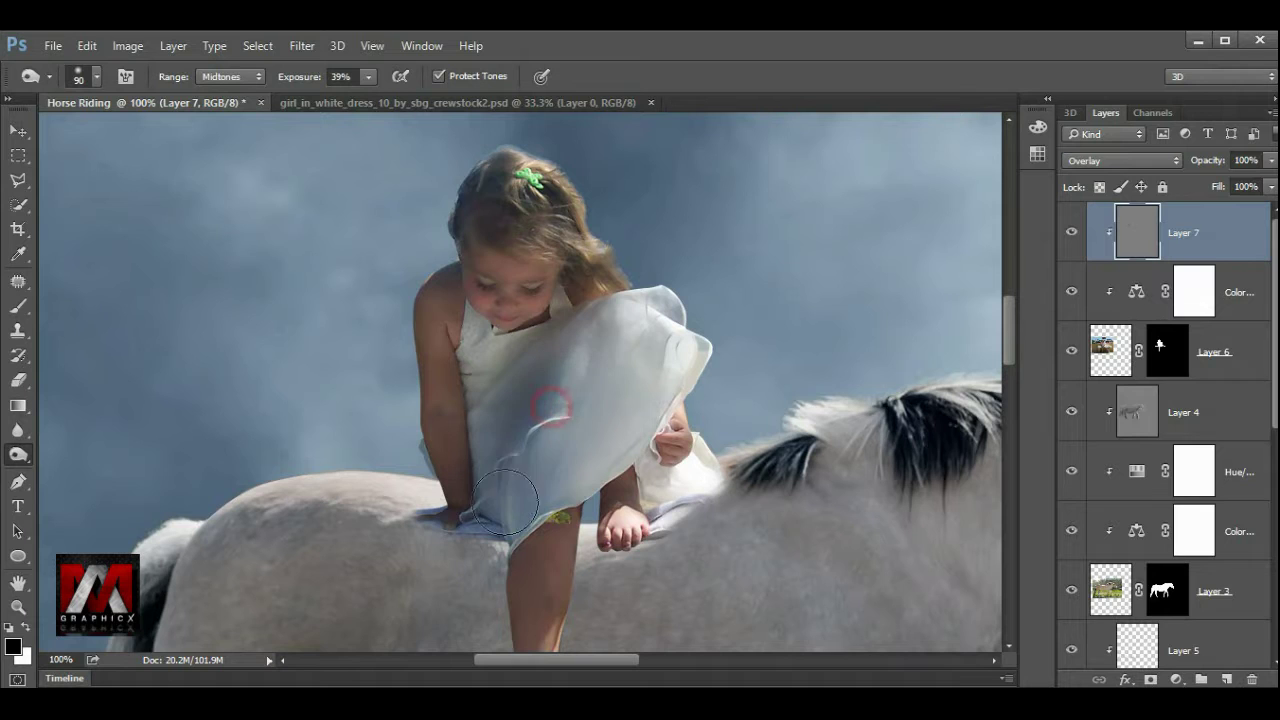
pyautogui.scroll(-5, 505, 500)
pyautogui.press('[')
pyautogui.press('[')
pyautogui.press('[')
pyautogui.press('[')
pyautogui.press('[')
pyautogui.moveTo(537, 350)
pyautogui.mouseDown()
pyautogui.moveTo(537, 427)
pyautogui.moveTo(545, 410)
pyautogui.mouseUp()
# - Dodge the girl's arm and upper body with a 40-50 px brush
pyautogui.press(']')
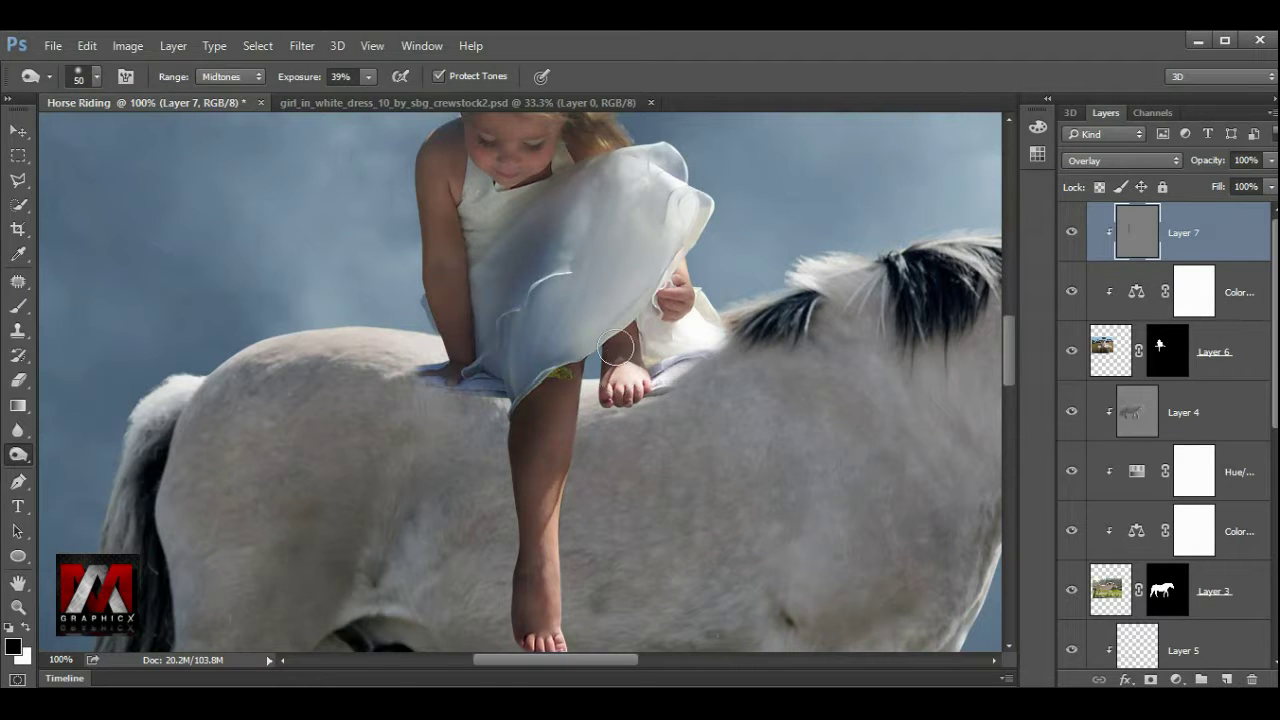
pyautogui.press('[')
pyautogui.press('[')
pyautogui.press('[')
pyautogui.scroll(2, 550, 370)
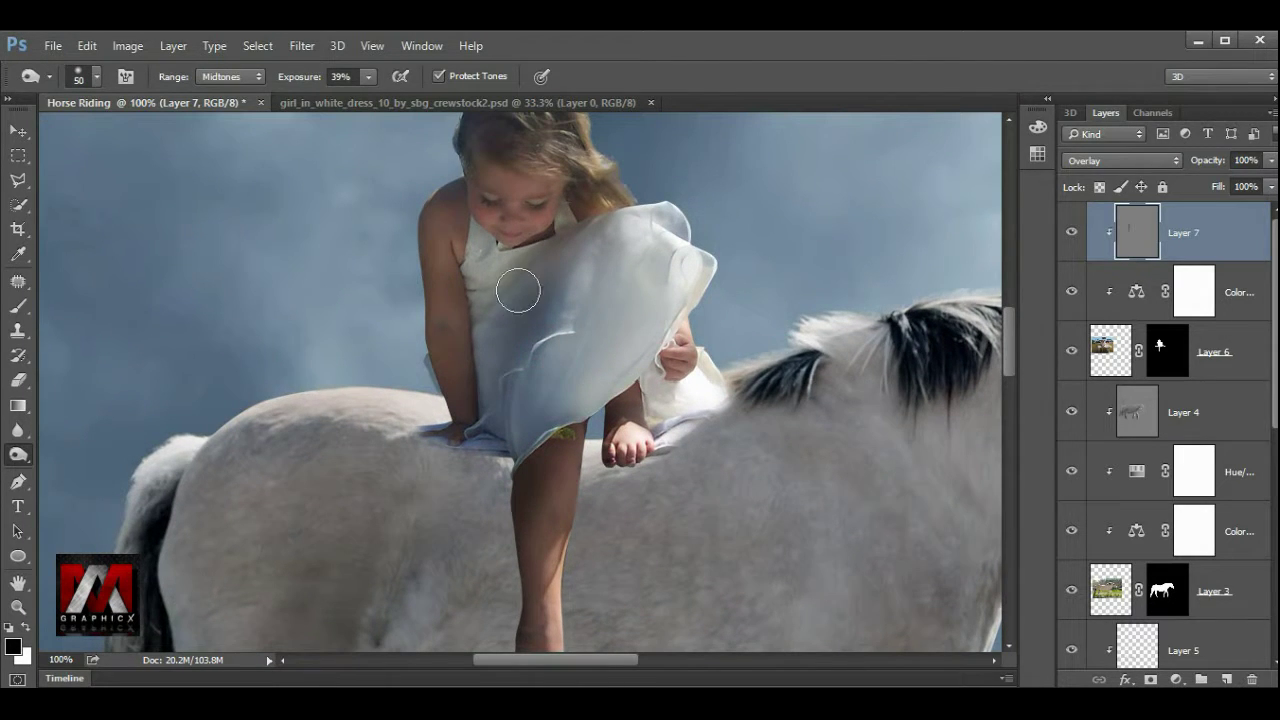
pyautogui.press('[')
pyautogui.moveTo(440, 190)
pyautogui.mouseDown()
pyautogui.moveTo(429, 343)
pyautogui.moveTo(449, 243)
pyautogui.moveTo(471, 376)
pyautogui.mouseUp()
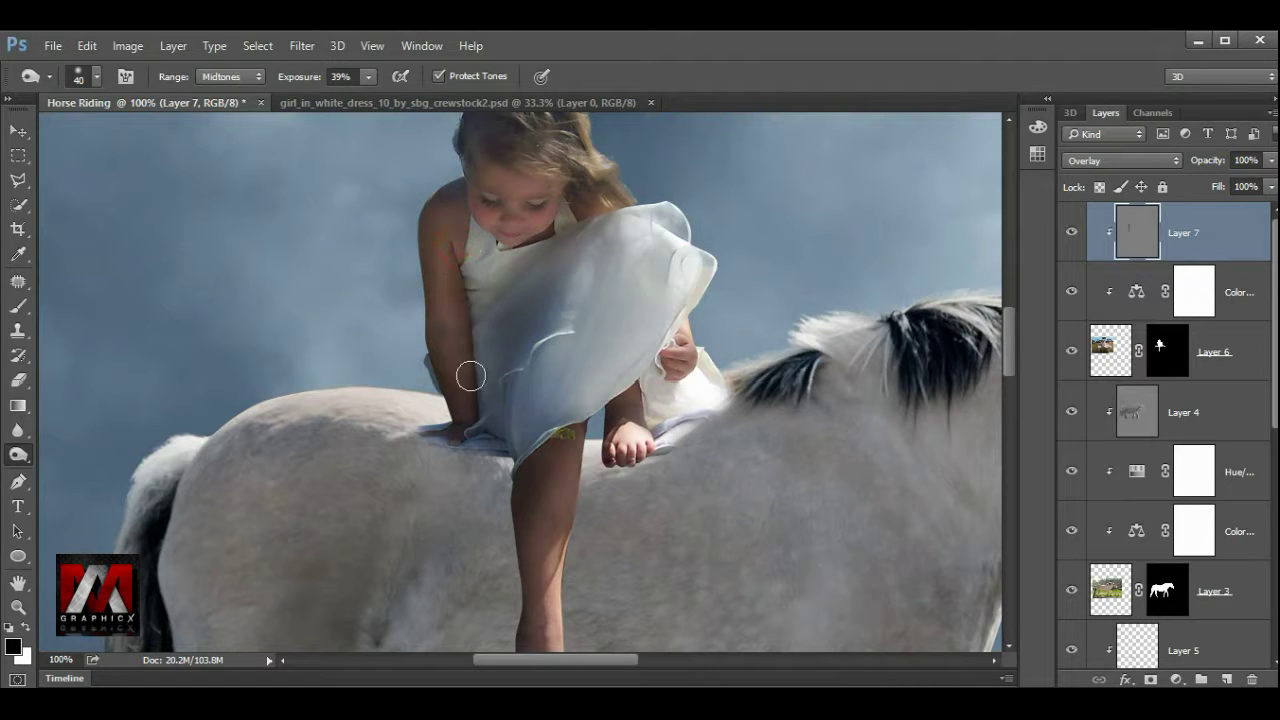
pyautogui.scroll(3, 471, 376)
pyautogui.press(']')
pyautogui.moveTo(523, 170)
pyautogui.mouseDown()
pyautogui.moveTo(468, 235)
pyautogui.moveTo(471, 289)
pyautogui.mouseUp()
pyautogui.press('[')
pyautogui.press('[')
# - Burn at 32% exposure to darken the girl's neck, dress folds and left side
pyautogui.click(368, 76)
pyautogui.moveTo(366, 97); pyautogui.dragTo(361, 100)
pyautogui.moveTo(476, 311); pyautogui.dragTo(514, 397)
pyautogui.press(']')
pyautogui.press(']')
pyautogui.press(']')
pyautogui.moveTo(634, 329); pyautogui.dragTo(543, 443)
pyautogui.press('[')
pyautogui.press('[')
pyautogui.press('[')
pyautogui.moveTo(484, 372); pyautogui.dragTo(486, 427)
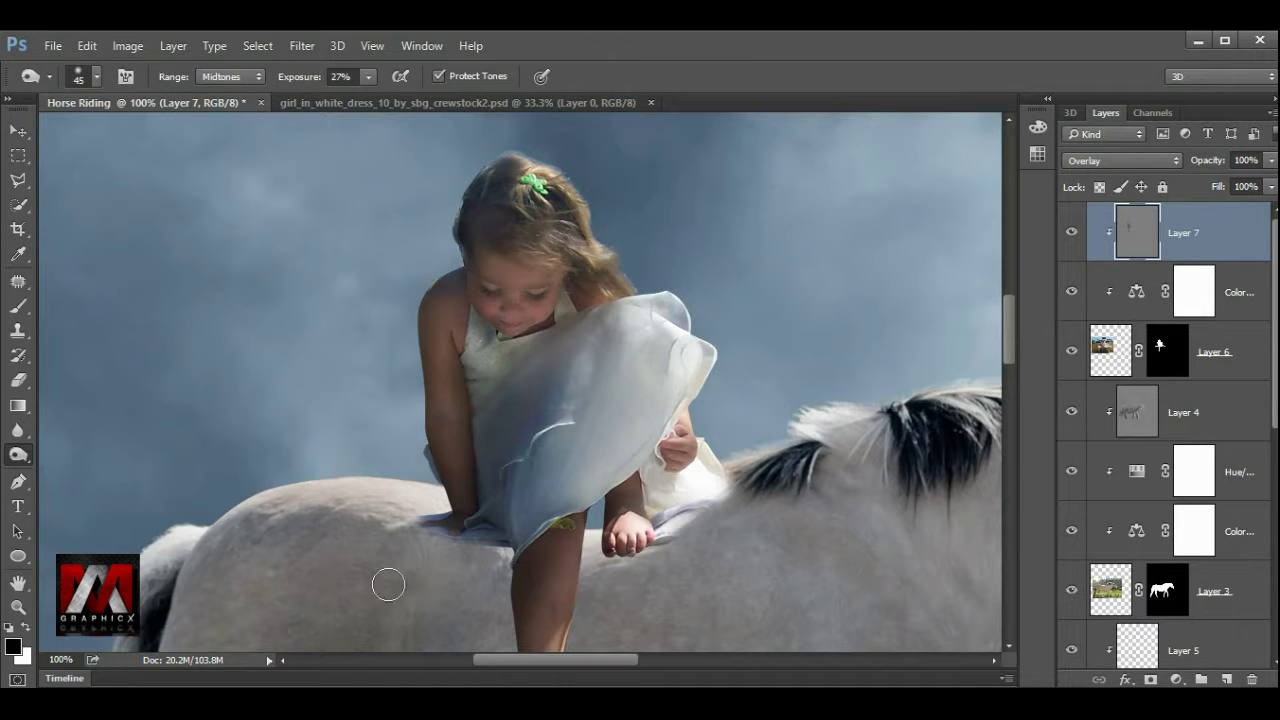
pyautogui.rightClick(18, 455)
pyautogui.click(90, 449)
# - Set a 15 px dodge brush and frame the girl's head
pyautogui.scroll(1, 505, 290)
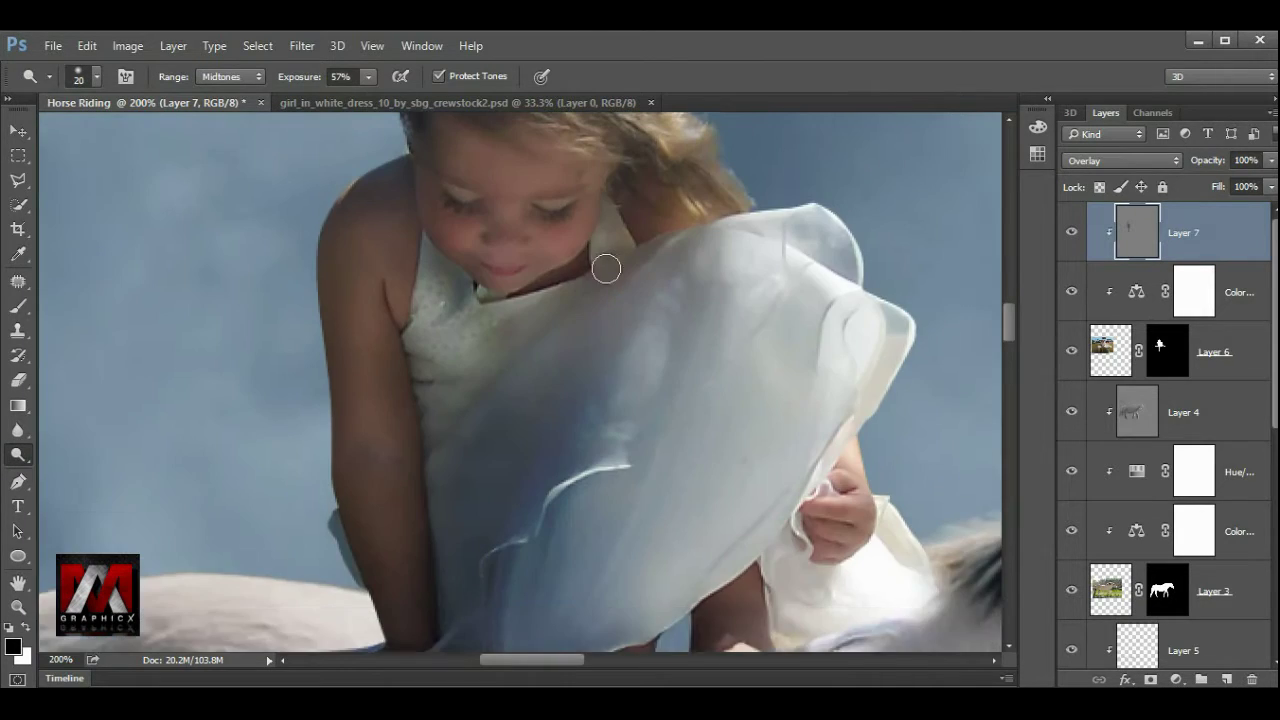
pyautogui.press(']')
pyautogui.press(']')
pyautogui.press(']')
pyautogui.click(368, 77)
pyautogui.press('[')
pyautogui.press('[')
pyautogui.press('[')
pyautogui.press('[')
pyautogui.press('[')
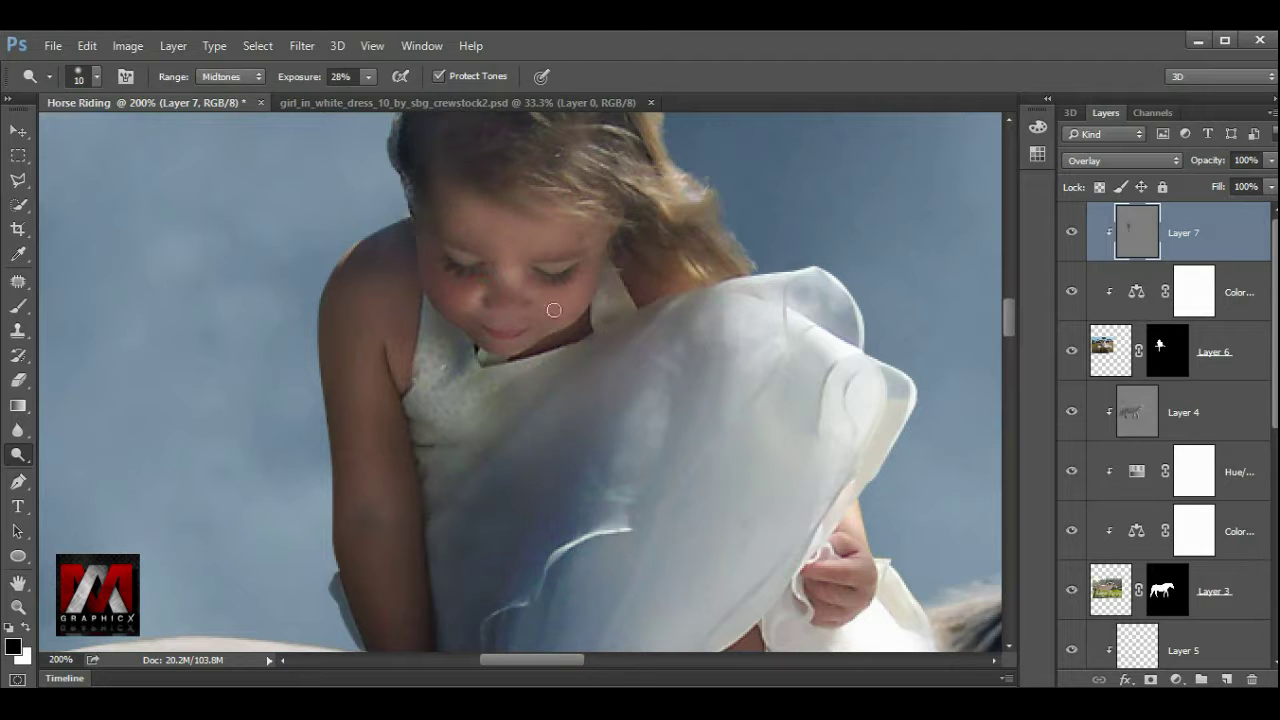
pyautogui.hotkey('ctrl', '0')
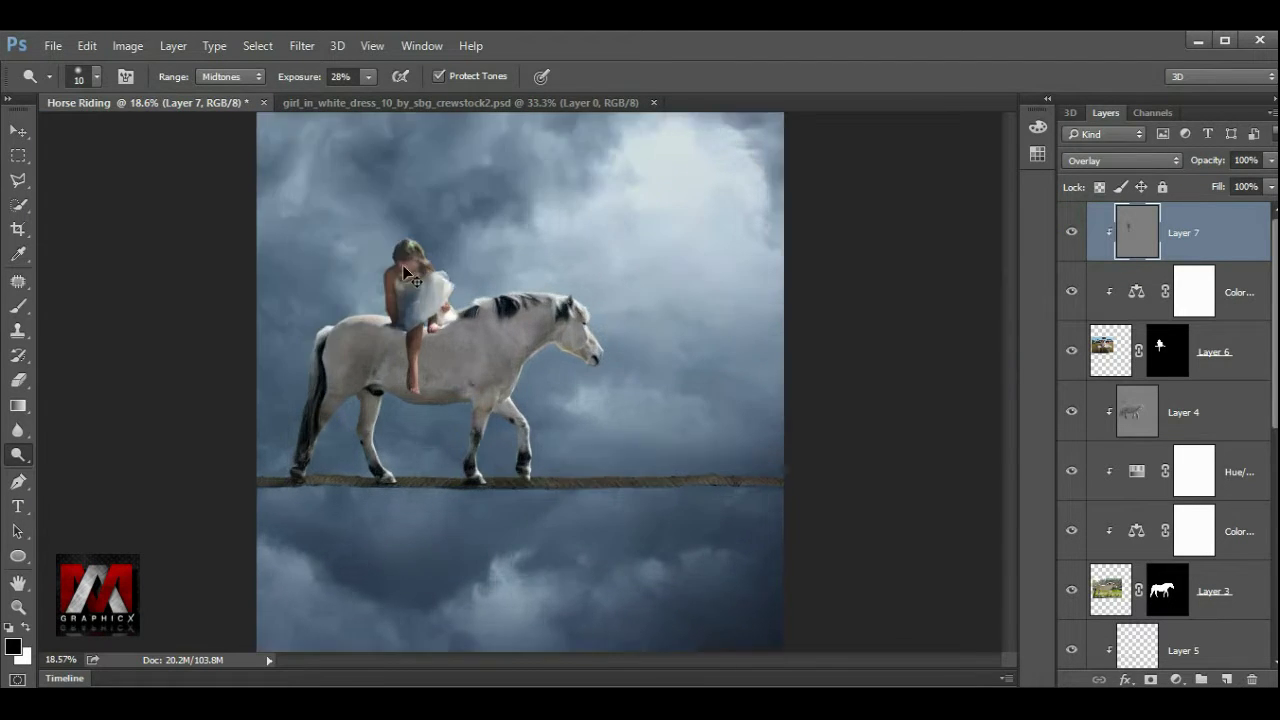
pyautogui.scroll(5, 391, 305)
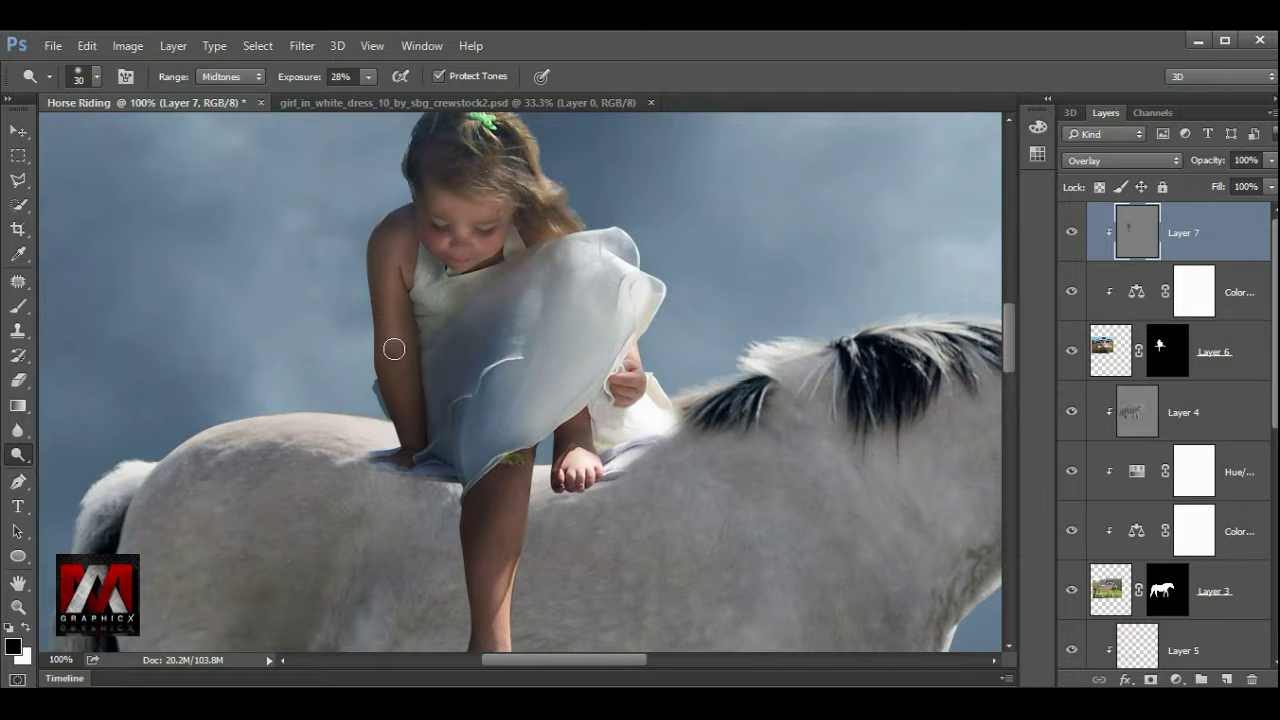
pyautogui.moveTo(482, 465)
pyautogui.mouseDown()
pyautogui.moveTo(362, 258)
pyautogui.moveTo(389, 323)
pyautogui.moveTo(383, 514)
pyautogui.mouseUp()
pyautogui.moveTo(484, 187); pyautogui.dragTo(422, 402)
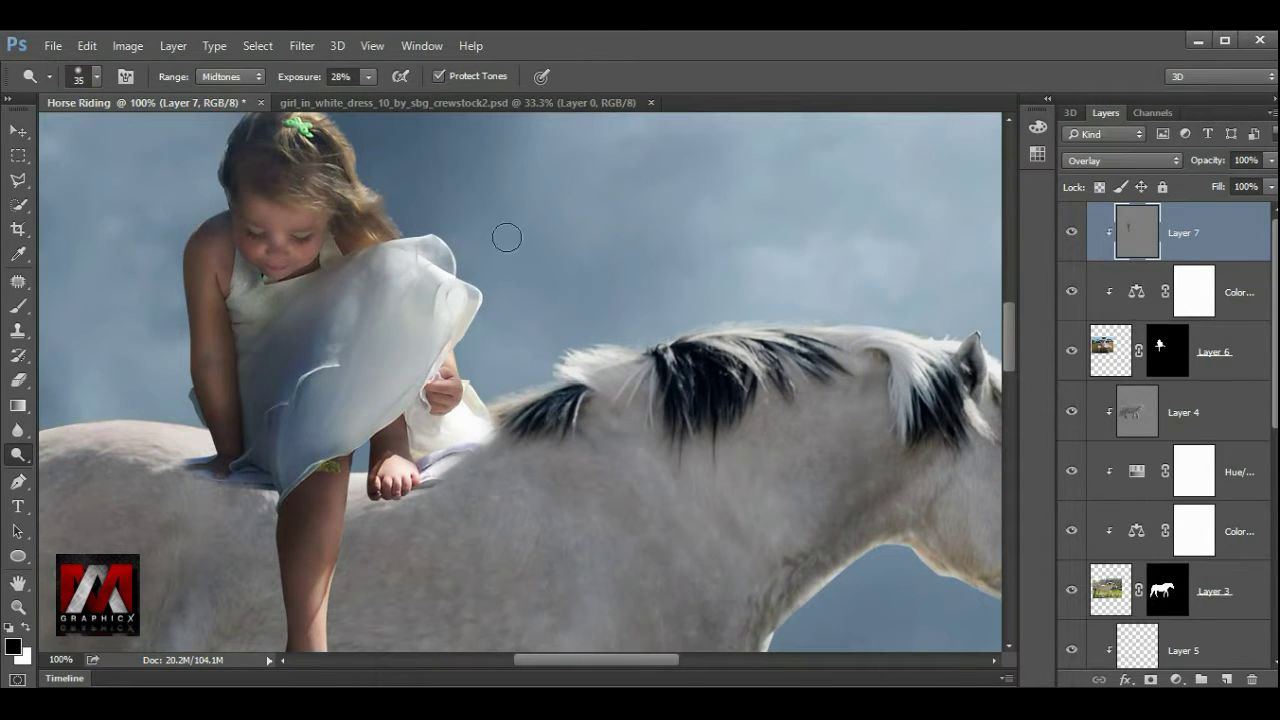
# - Dodge the girl's hair, hair ends and dress top, then toggle Layer 7 to compare
pyautogui.moveTo(466, 237); pyautogui.dragTo(476, 307)
pyautogui.press(']')
pyautogui.moveTo(346, 217); pyautogui.dragTo(343, 252)
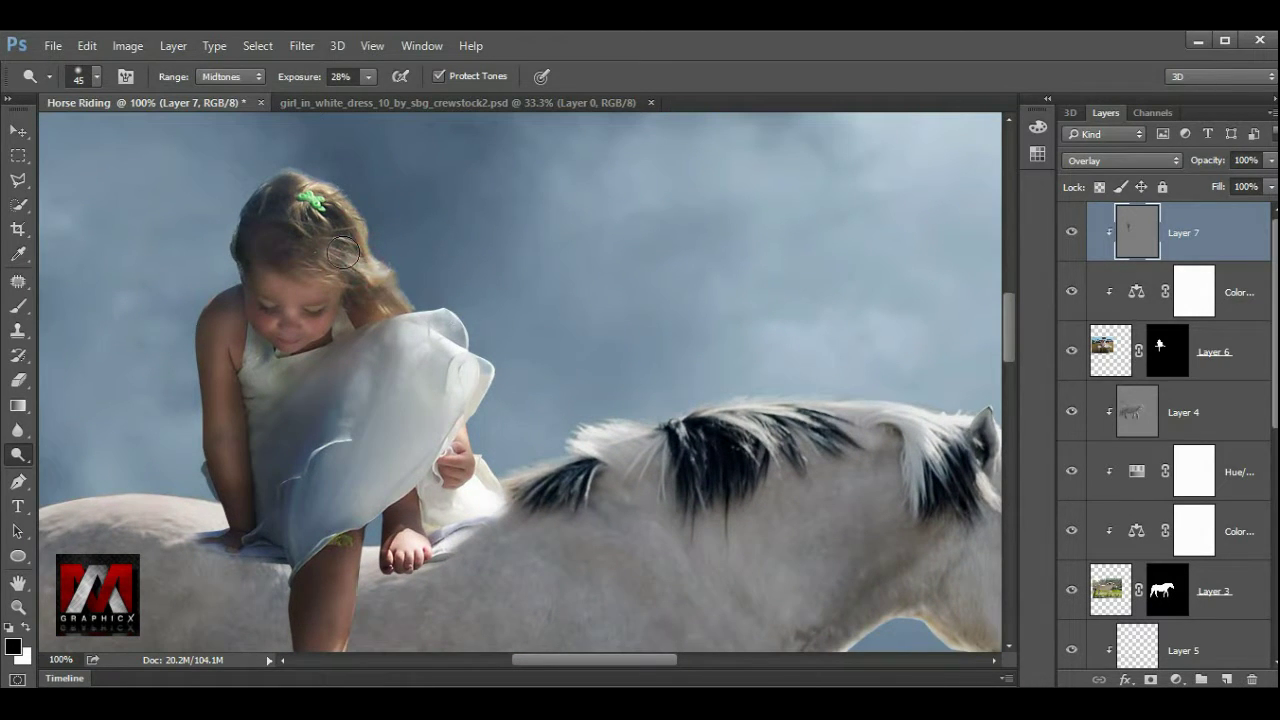
pyautogui.moveTo(423, 306)
pyautogui.mouseDown()
pyautogui.moveTo(385, 285)
pyautogui.moveTo(455, 328)
pyautogui.mouseUp()
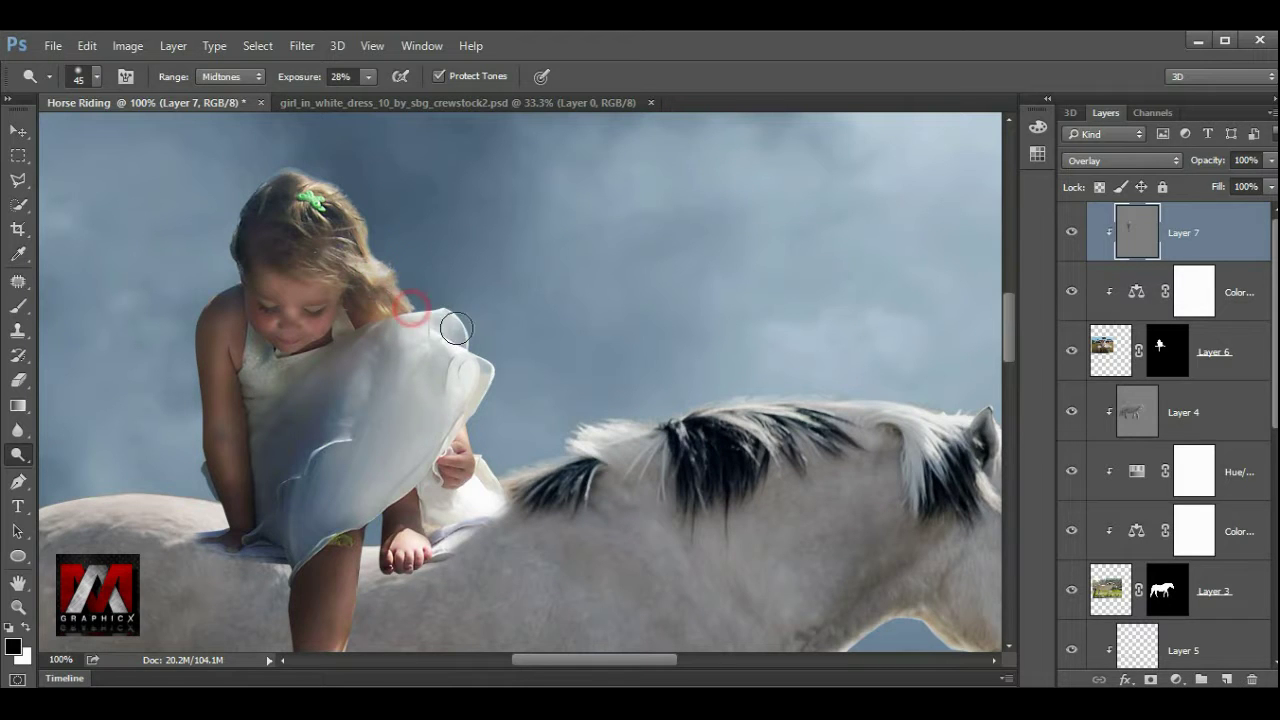
pyautogui.moveTo(300, 185); pyautogui.dragTo(395, 295)
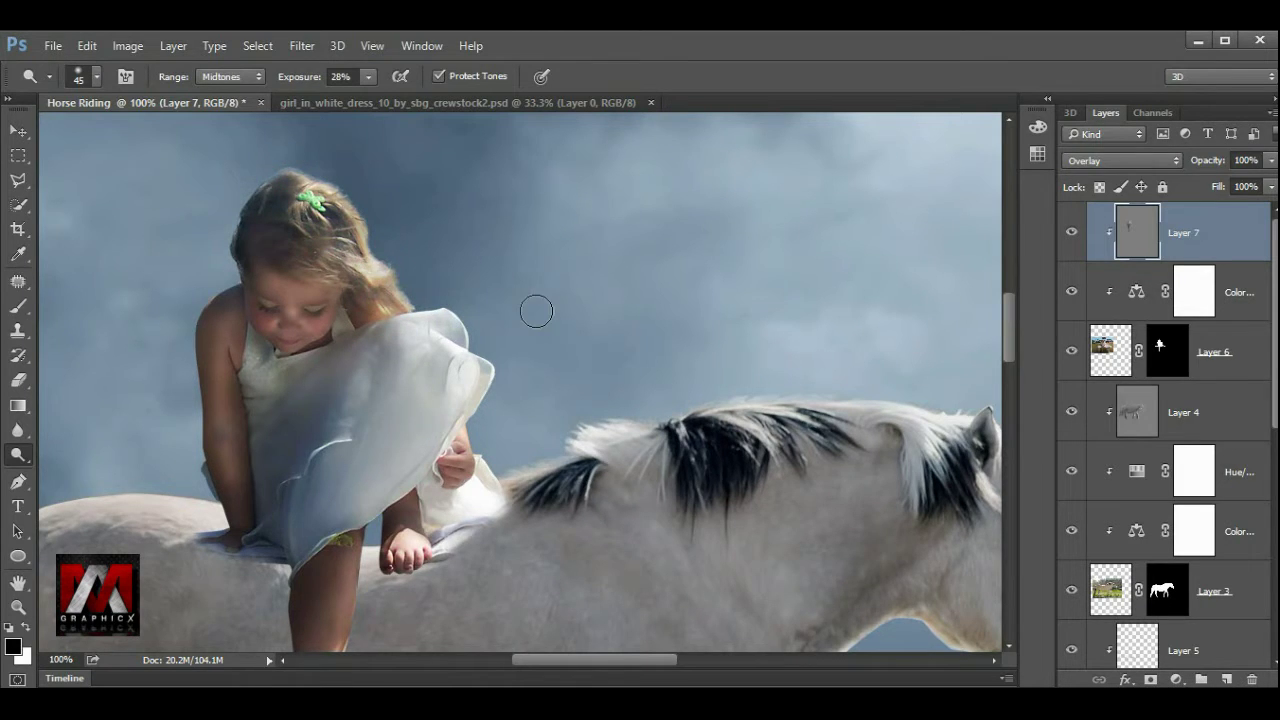
pyautogui.hotkey('ctrl', '0')
pyautogui.click(1068, 234)
pyautogui.click(1068, 234)
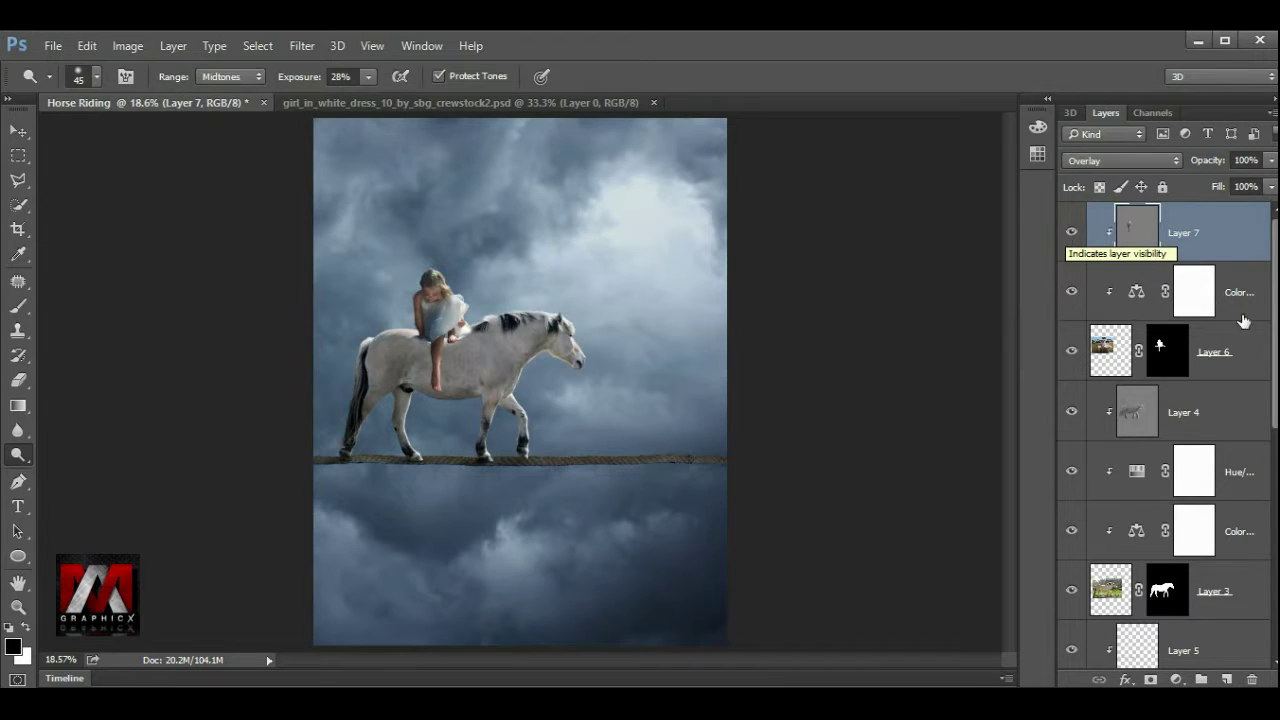
# - Add a new empty layer above Layer 4 and zoom to the girl on the horse's back
pyautogui.click(1230, 412)
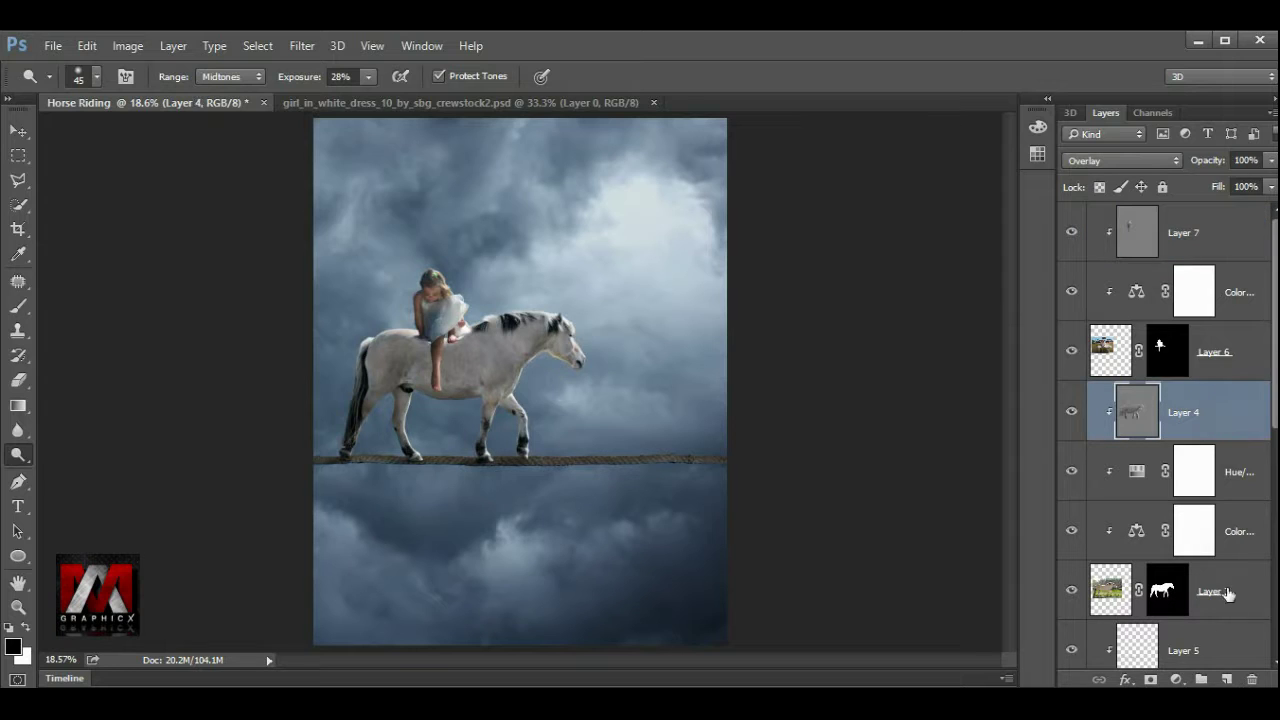
pyautogui.click(1225, 681)
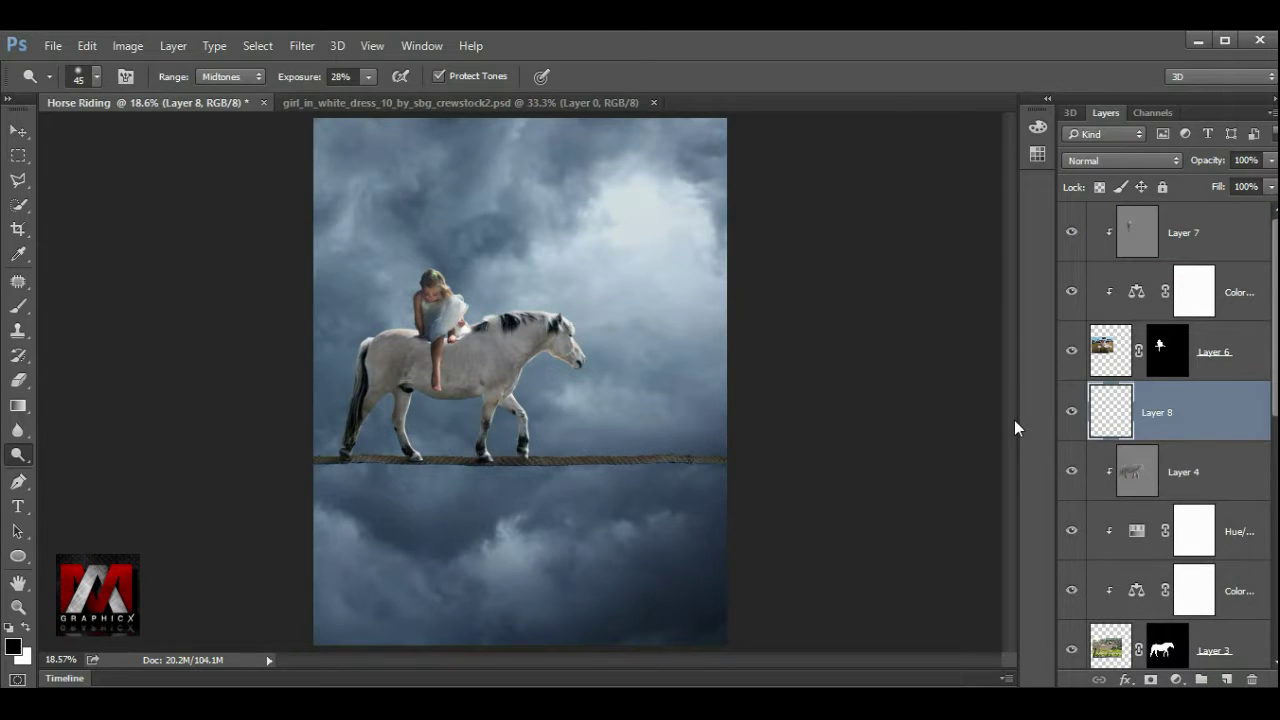
pyautogui.scroll(1, 489, 383)
pyautogui.scroll(1, 489, 383)
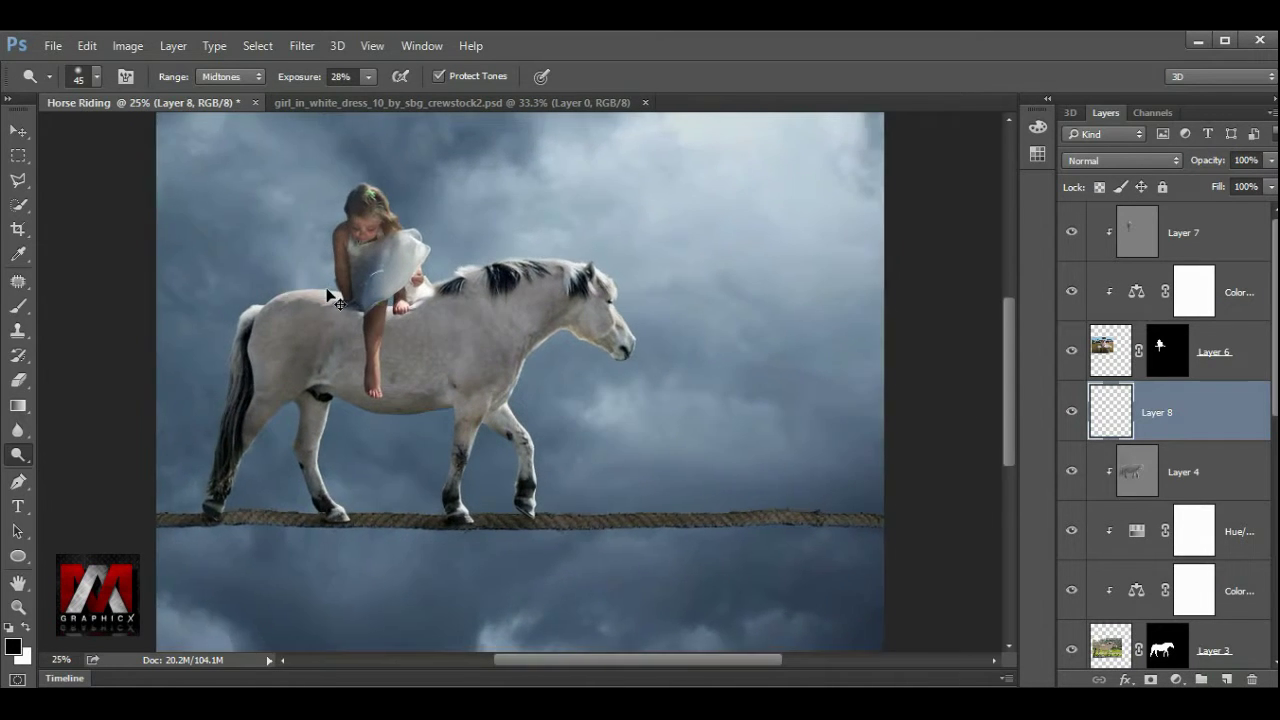
pyautogui.scroll(1, 489, 383)
pyautogui.scroll(1, 489, 383)
pyautogui.moveTo(223, 294); pyautogui.dragTo(491, 374)
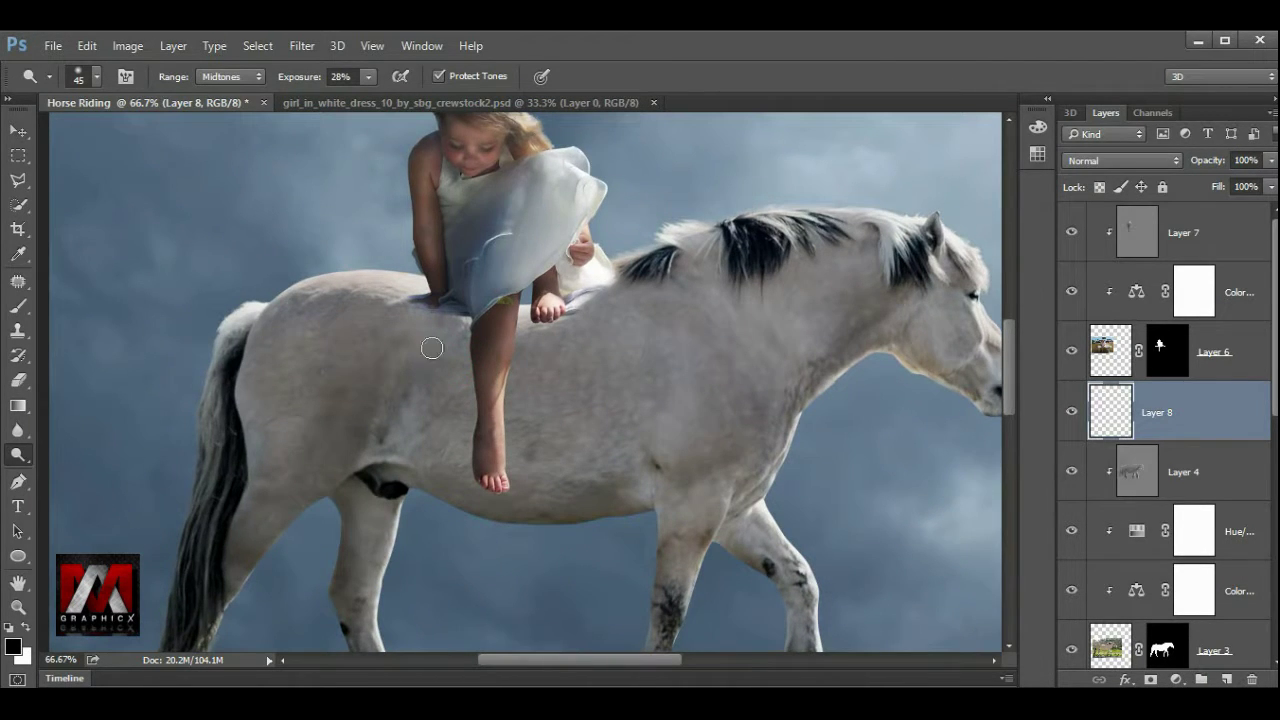
# - Paint a soft 25%-opacity black shadow beneath the girl and fade the layer to 79%
pyautogui.click(16, 309)
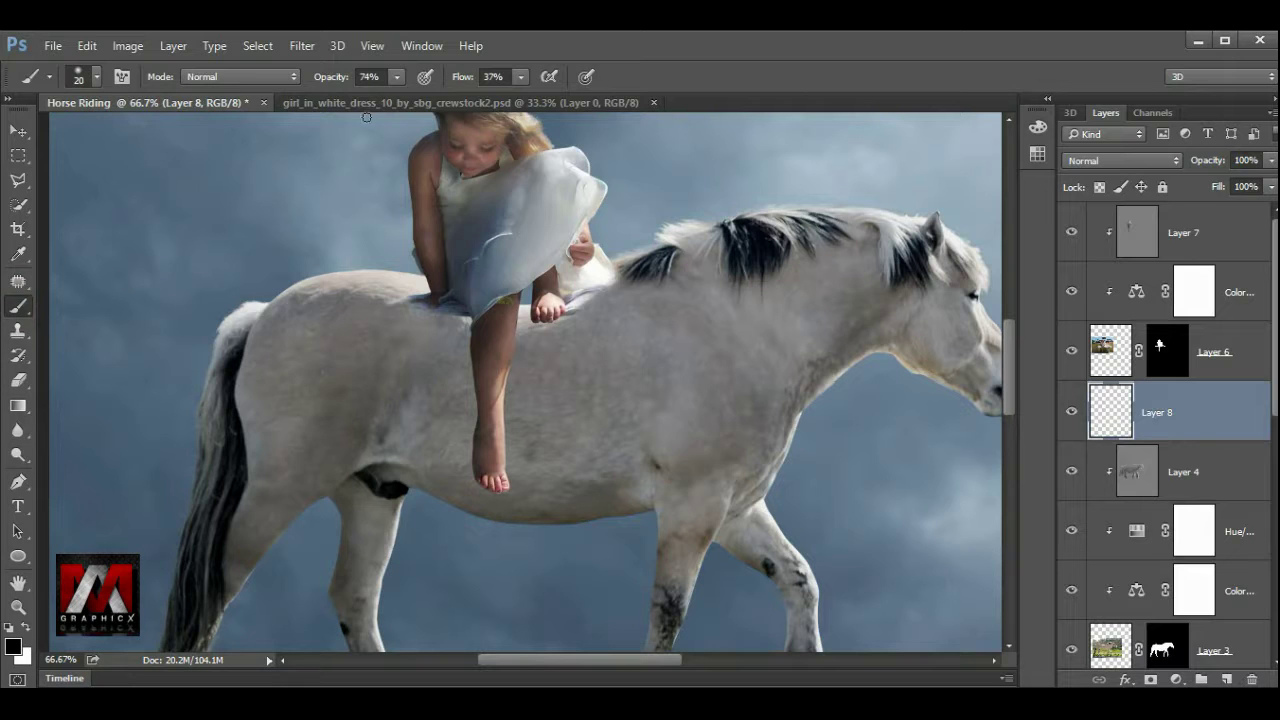
pyautogui.click(396, 76)
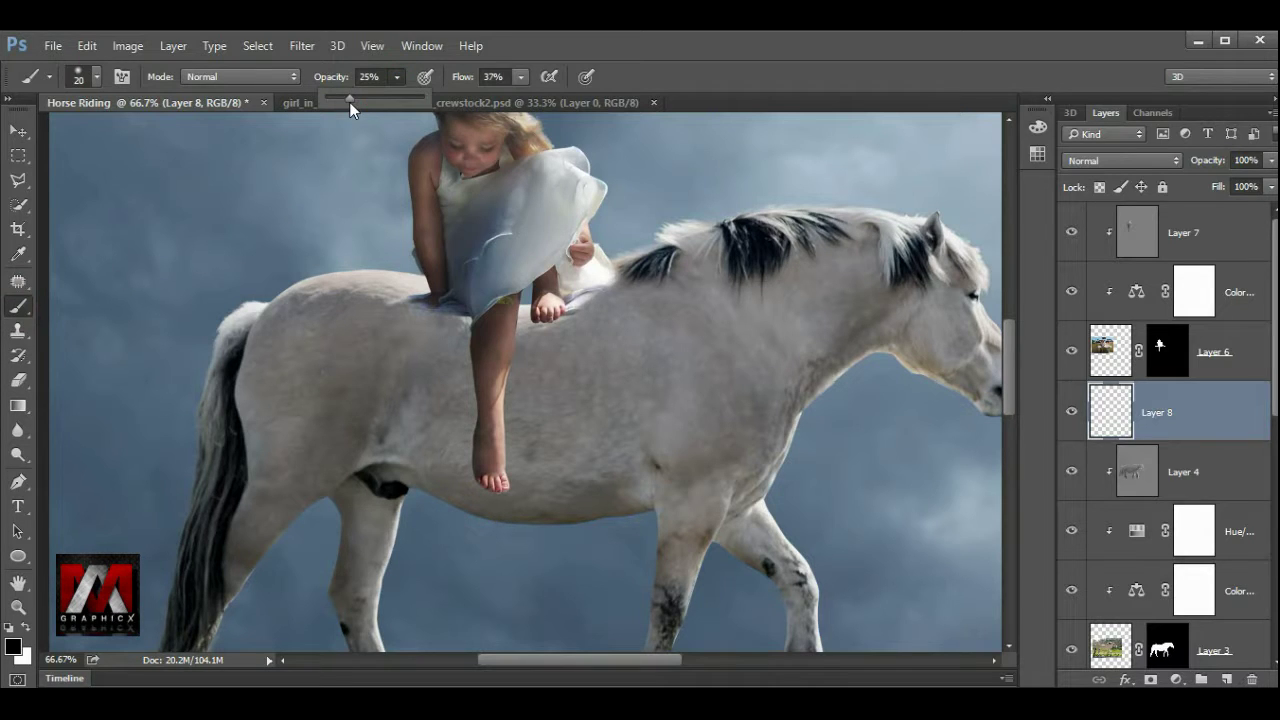
pyautogui.click(231, 236)
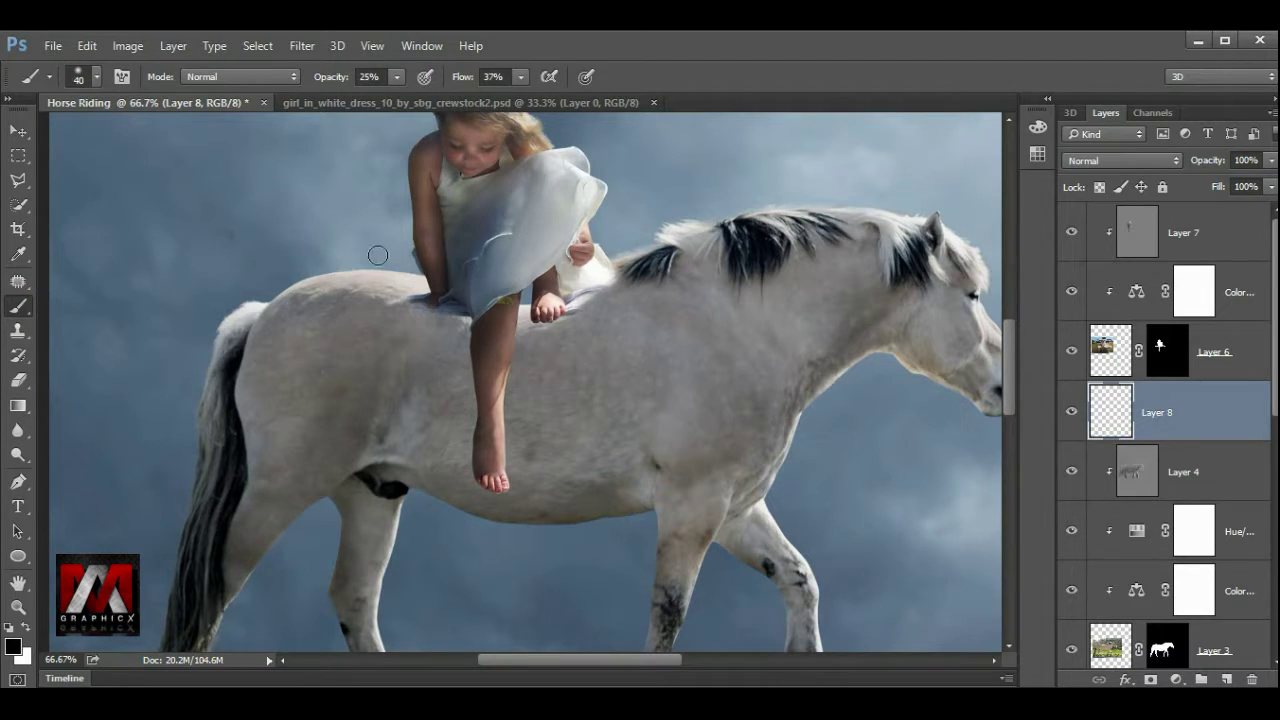
pyautogui.press(']')
pyautogui.press(']')
pyautogui.press(']')
pyautogui.press(']')
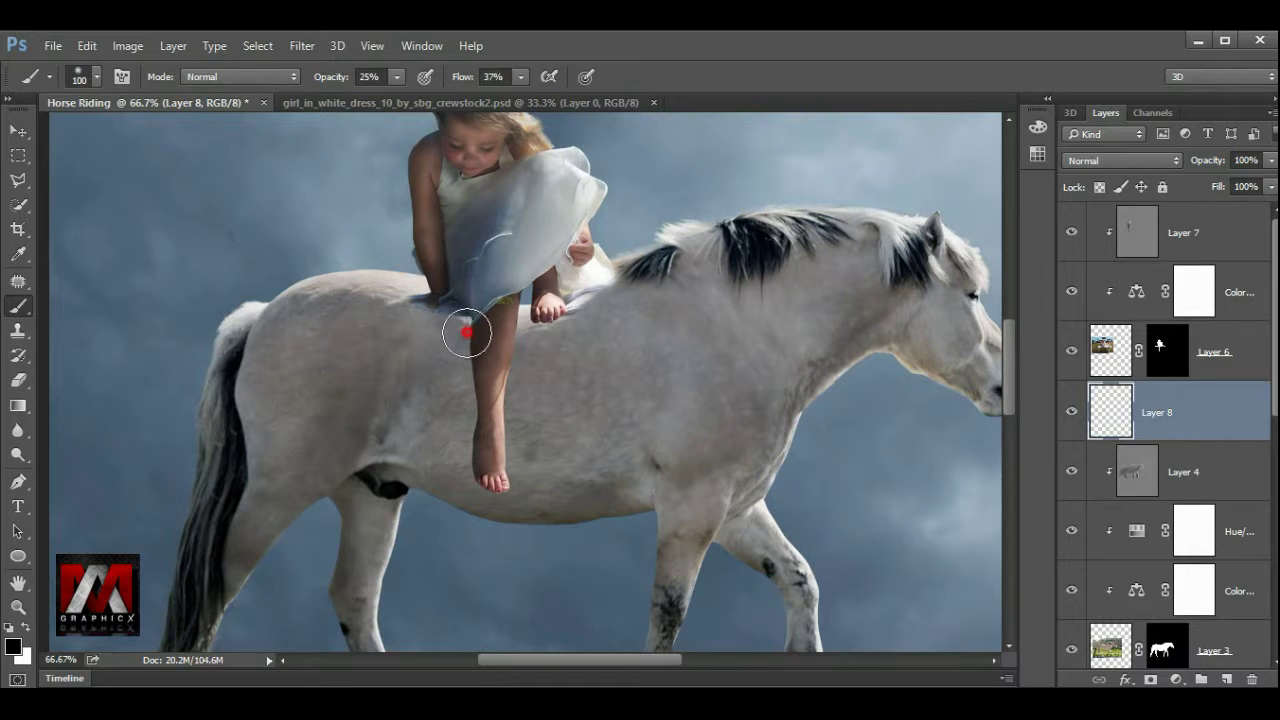
pyautogui.moveTo(455, 390)
pyautogui.mouseDown()
pyautogui.moveTo(426, 437)
pyautogui.moveTo(457, 374)
pyautogui.moveTo(434, 437)
pyautogui.moveTo(467, 411)
pyautogui.moveTo(446, 443)
pyautogui.moveTo(417, 334)
pyautogui.moveTo(470, 314)
pyautogui.moveTo(463, 400)
pyautogui.moveTo(466, 337)
pyautogui.moveTo(409, 329)
pyautogui.moveTo(472, 356)
pyautogui.moveTo(500, 329)
pyautogui.mouseUp()
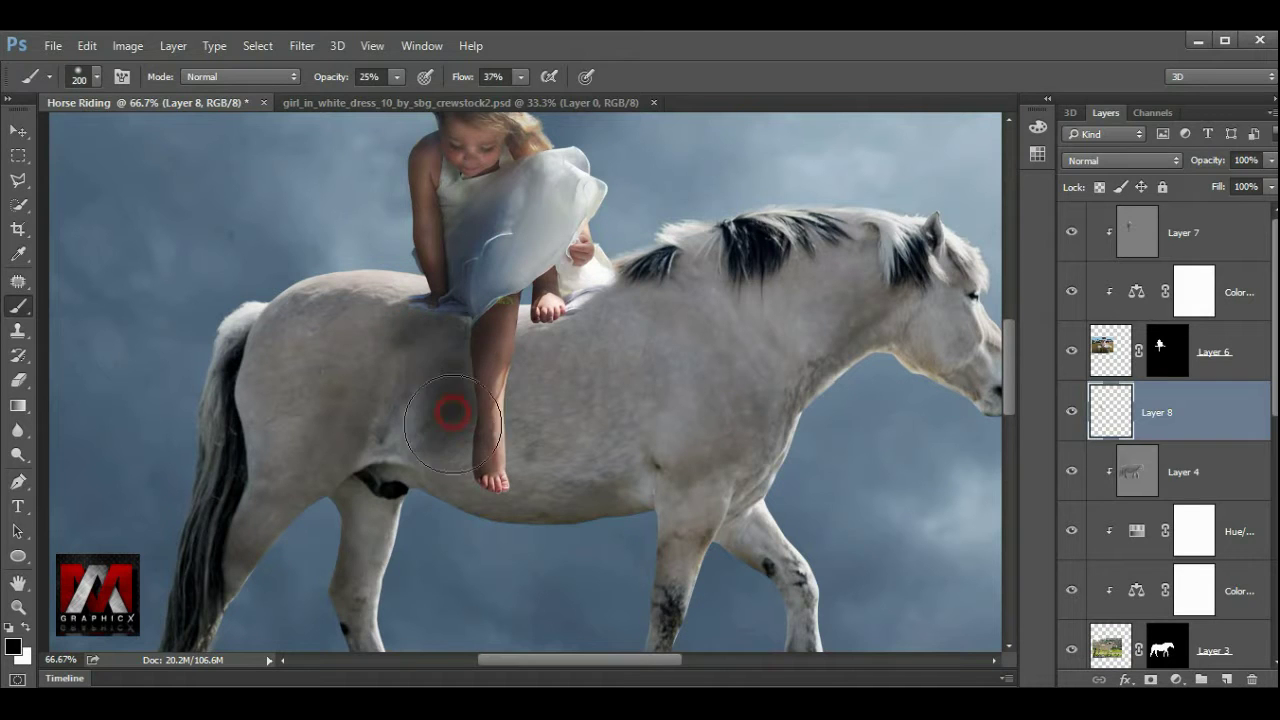
pyautogui.hotkey('ctrl', '-')
pyautogui.click(1271, 160)
pyautogui.moveTo(1270, 182); pyautogui.dragTo(1248, 188)
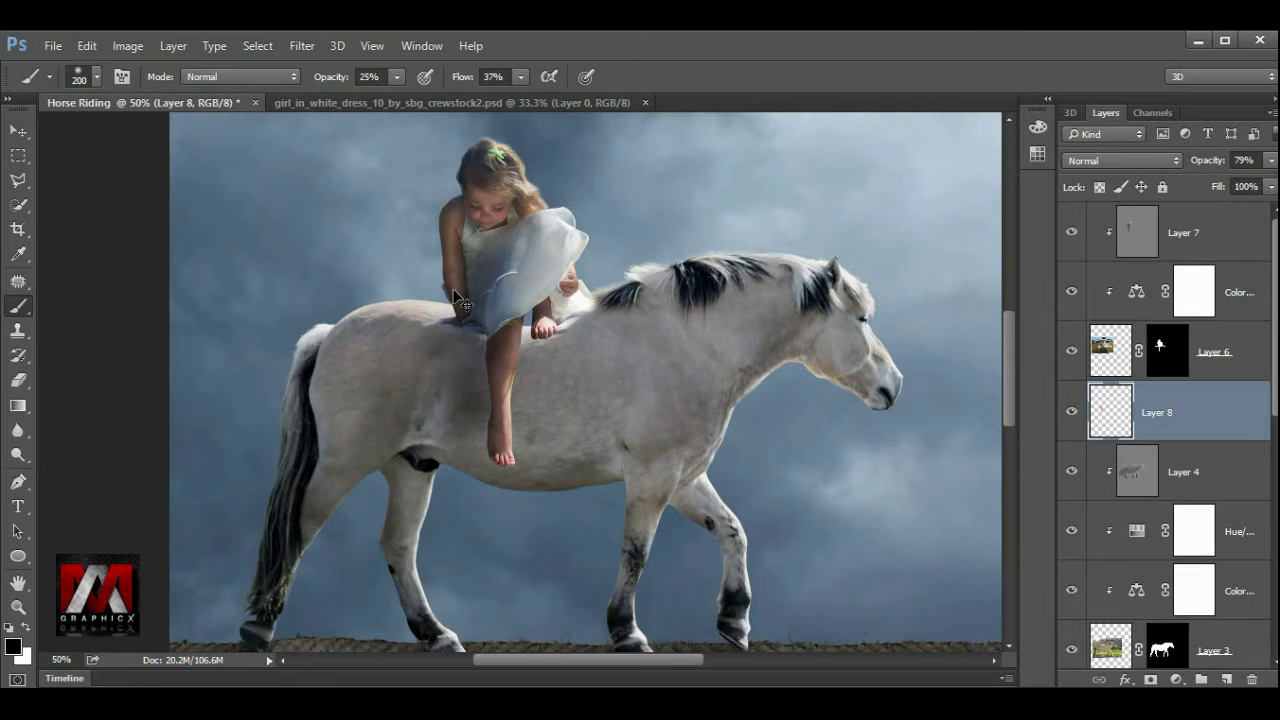
# - Darken the left edge of the girl's leg with a small brush at 85% opacity
pyautogui.hotkey('ctrl', '+')
pyautogui.hotkey('ctrl', '+')
pyautogui.hotkey('ctrl', '+')
pyautogui.press('[')
pyautogui.moveTo(617, 288); pyautogui.dragTo(540, 288)
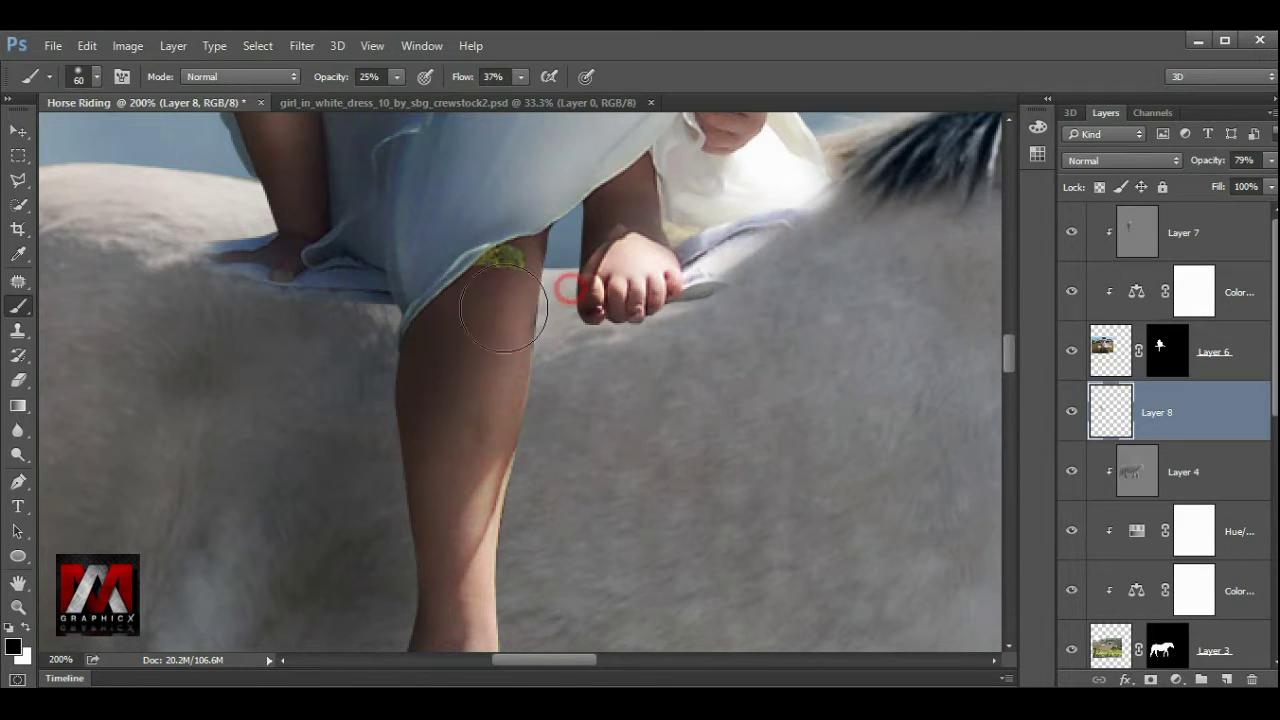
pyautogui.press('[')
pyautogui.click(396, 76)
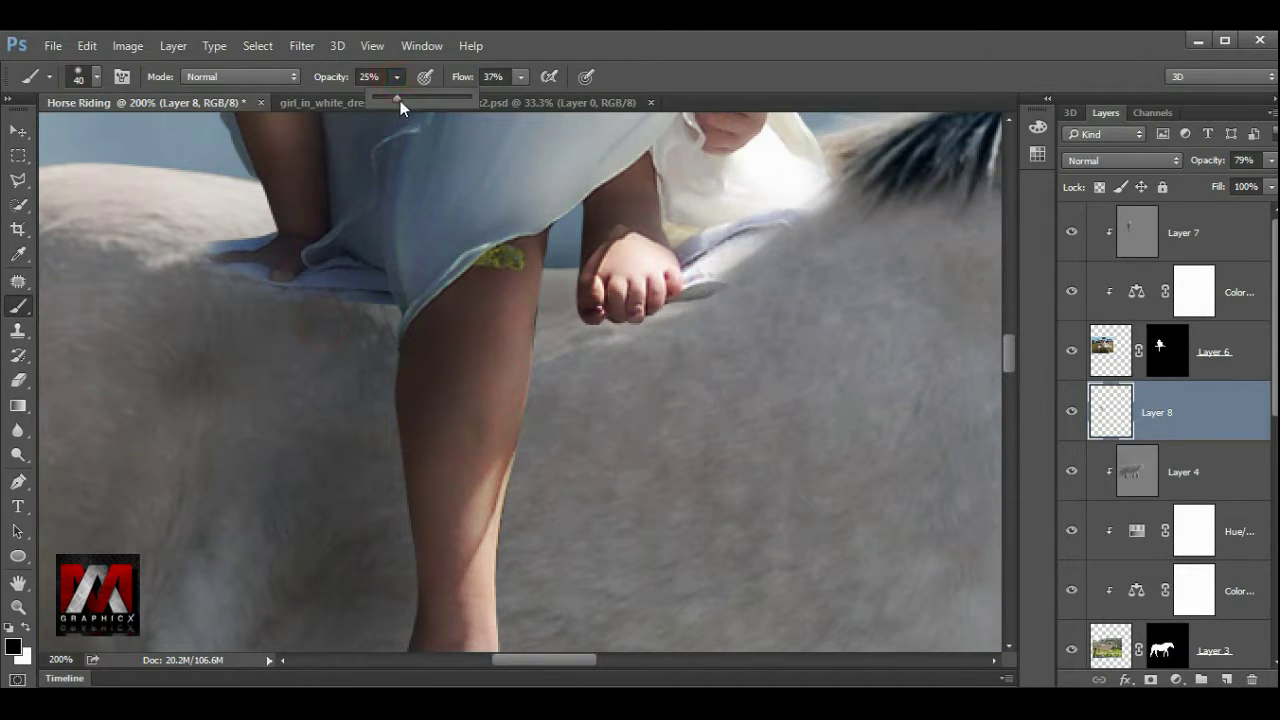
pyautogui.moveTo(453, 103); pyautogui.dragTo(458, 103)
pyautogui.press('[')
pyautogui.press('[')
pyautogui.moveTo(400, 508)
pyautogui.mouseDown()
pyautogui.moveTo(397, 198)
pyautogui.moveTo(406, 360)
pyautogui.moveTo(403, 320)
pyautogui.mouseUp()
pyautogui.moveTo(430, 232); pyautogui.dragTo(406, 553)
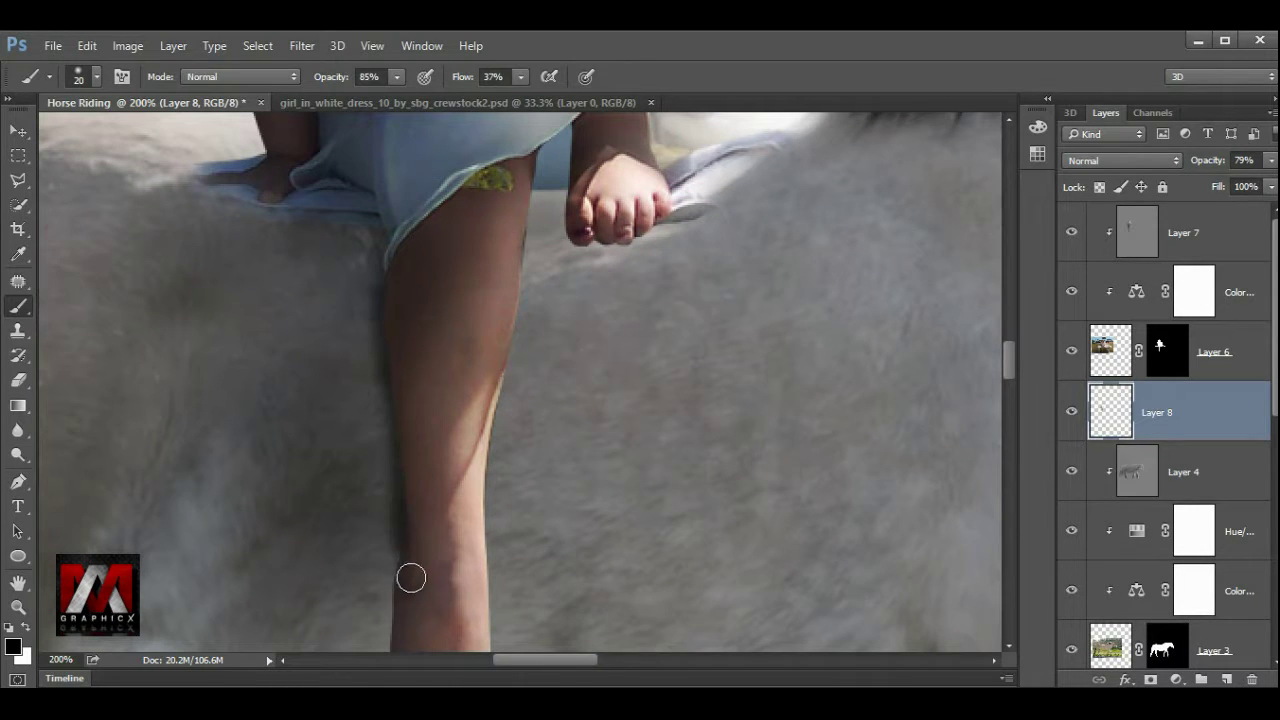
# - Shade along the dress edge, between the leg and foot, and under the hand
pyautogui.moveTo(426, 303); pyautogui.dragTo(410, 466)
pyautogui.moveTo(366, 389); pyautogui.dragTo(240, 378)
pyautogui.press(']')
pyautogui.moveTo(523, 327)
pyautogui.mouseDown()
pyautogui.moveTo(500, 389)
pyautogui.moveTo(519, 383)
pyautogui.moveTo(517, 331)
pyautogui.moveTo(528, 343)
pyautogui.mouseUp()
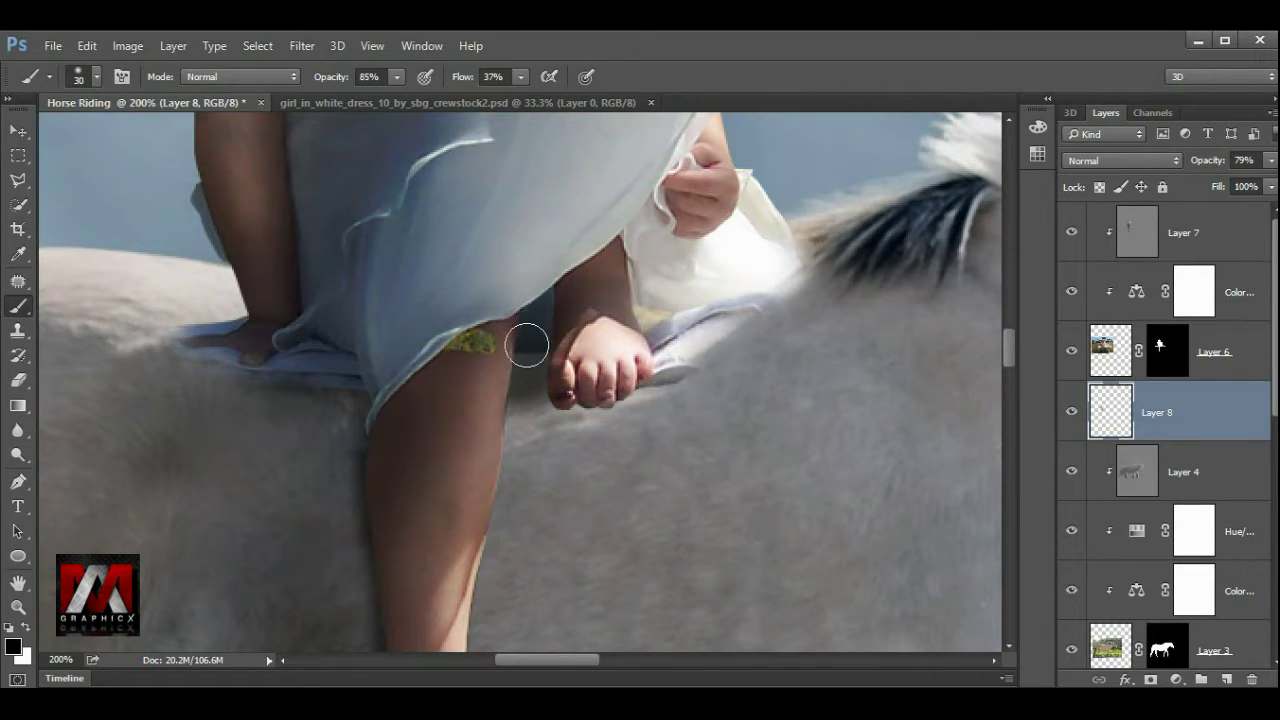
pyautogui.moveTo(396, 76); pyautogui.dragTo(421, 106)
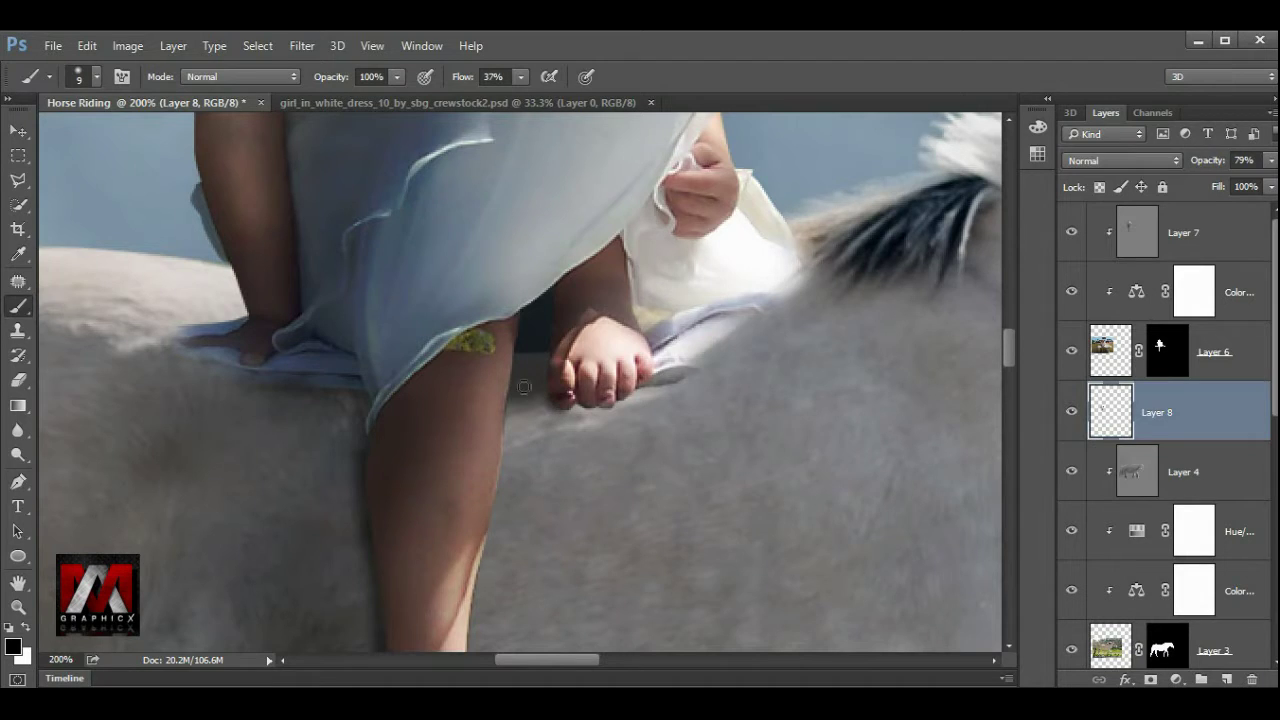
pyautogui.scroll(2, 524, 387)
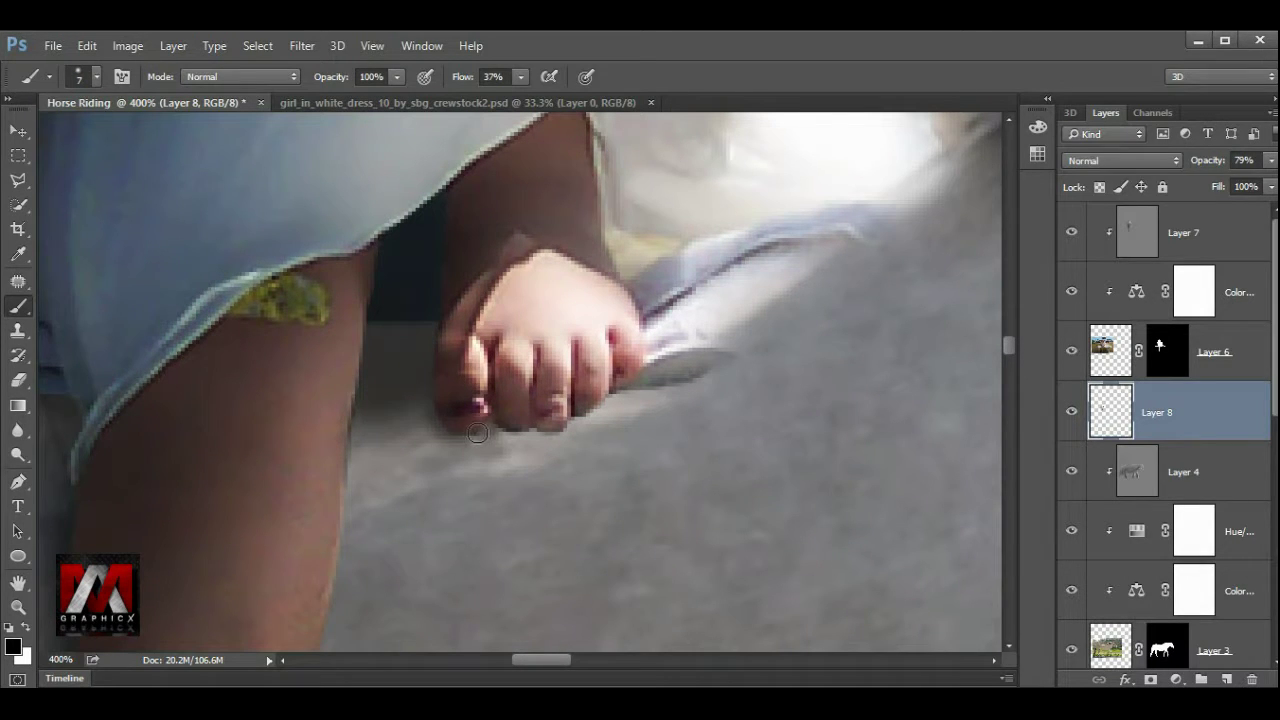
pyautogui.moveTo(501, 427)
pyautogui.mouseDown()
pyautogui.moveTo(568, 422)
pyautogui.moveTo(610, 398)
pyautogui.moveTo(491, 434)
pyautogui.moveTo(414, 417)
pyautogui.moveTo(415, 405)
pyautogui.mouseUp()
# - View the whole composition and toggle the shadow layer to compare
pyautogui.hotkey('ctrl', '0')
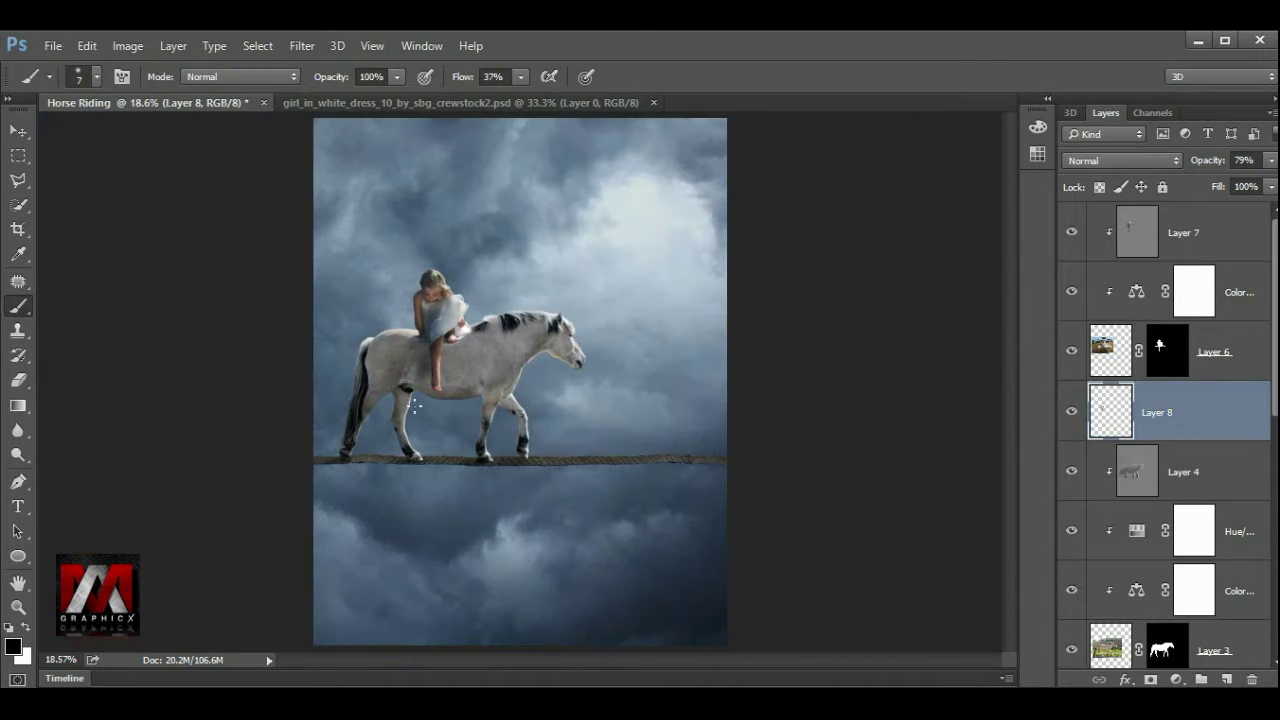
pyautogui.click(1068, 412)
pyautogui.click(1066, 412)
pyautogui.scroll(2, 441, 325)
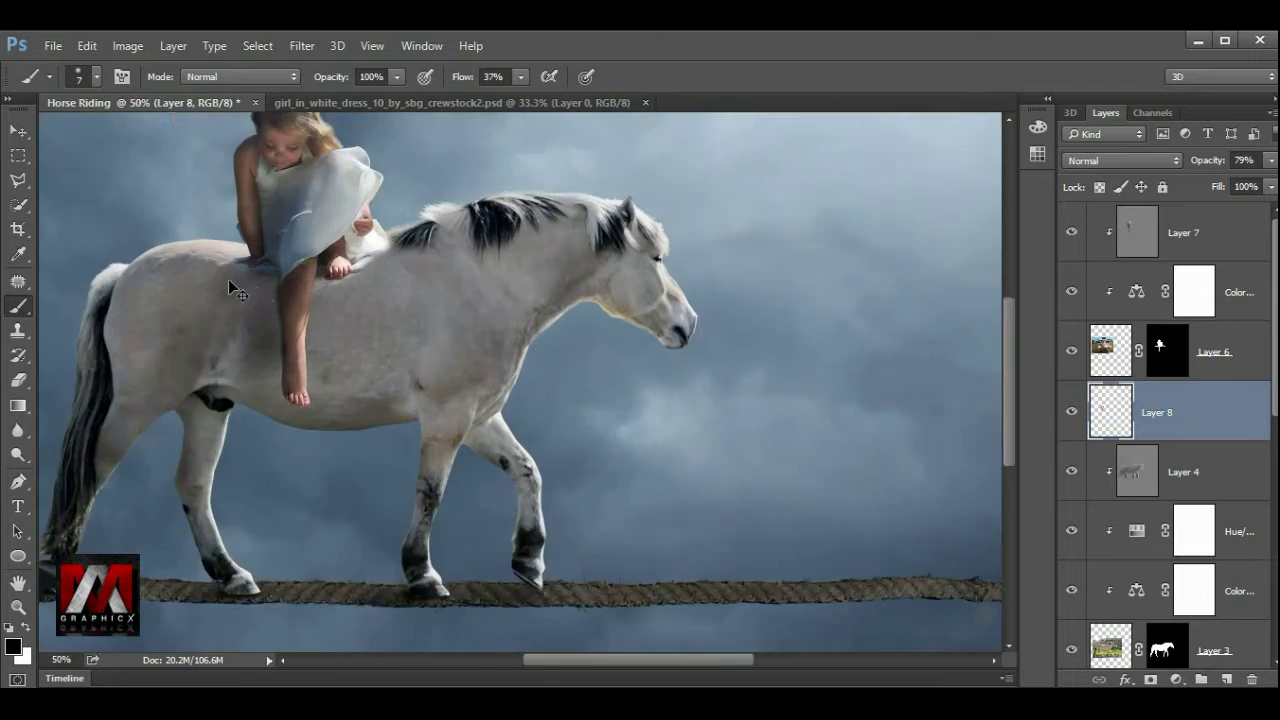
pyautogui.scroll(2, 441, 325)
pyautogui.scroll(1, 506, 414)
# - Set the brush to 52% opacity and lower the shadow layer to 71% opacity
pyautogui.press(']')
pyautogui.press(']')
pyautogui.press(']')
pyautogui.click(396, 77)
pyautogui.moveTo(352, 102); pyautogui.dragTo(349, 102)
pyautogui.press('[')
pyautogui.press('[')
pyautogui.press('[')
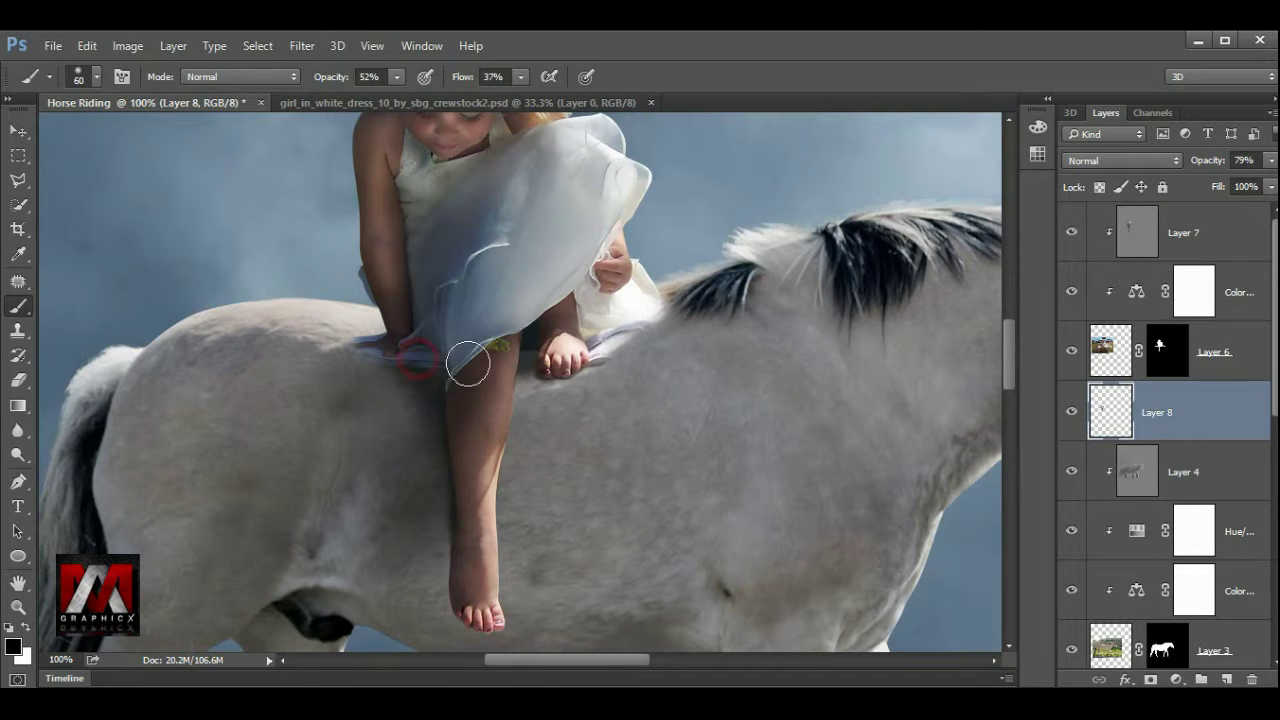
pyautogui.hotkey('ctrl', '0')
pyautogui.click(1271, 160)
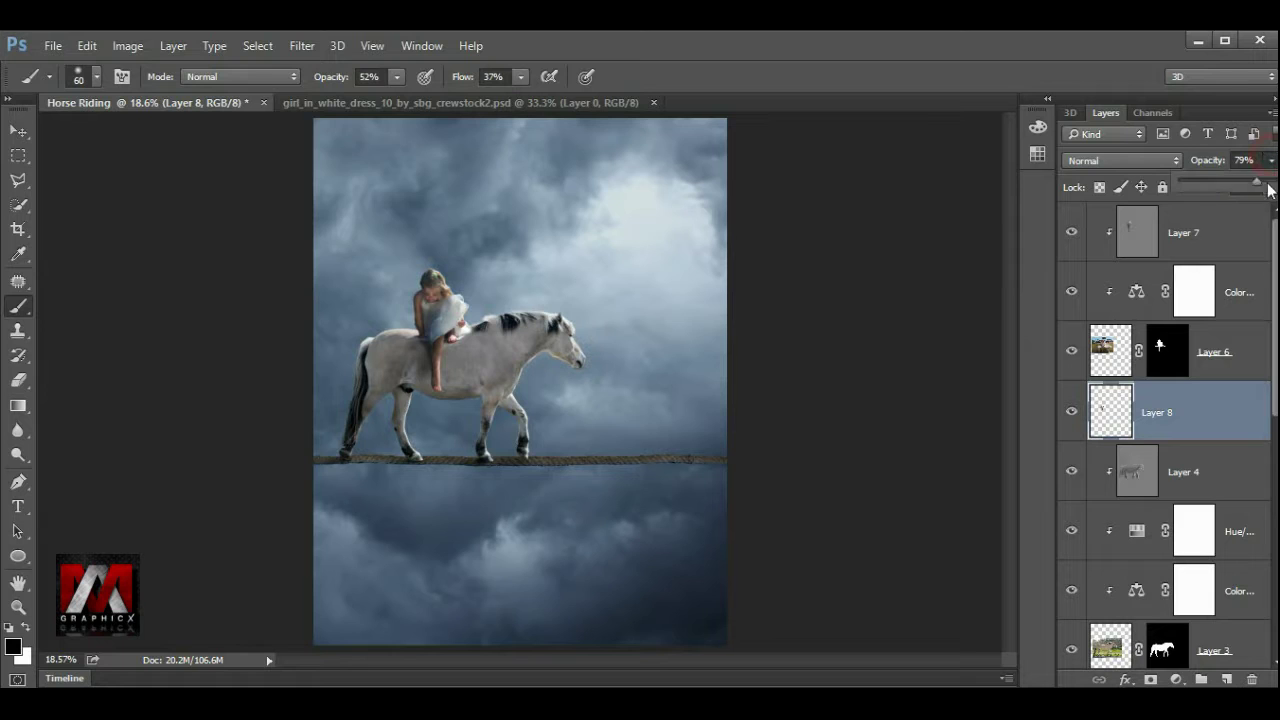
pyautogui.click(1073, 412)
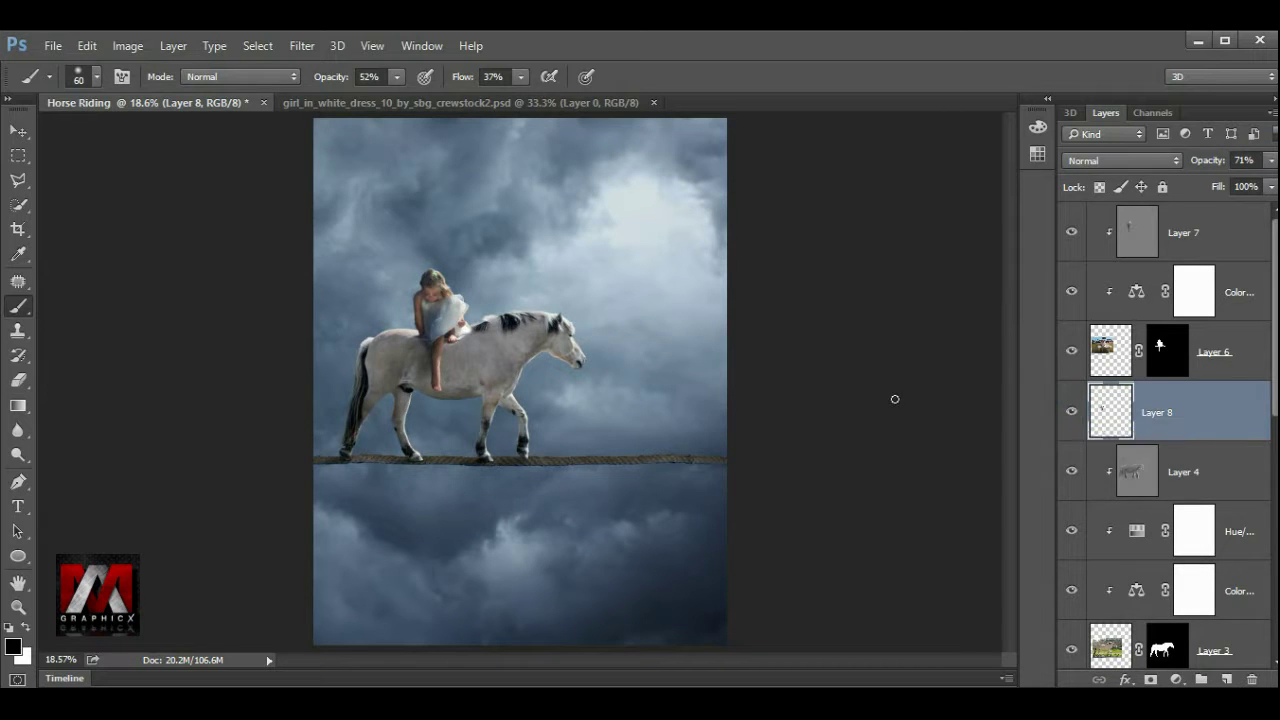
# - Scale the moon up to about 267%, place it upper right, and nudge it higher
pyautogui.hotkey('ctrl', 't')
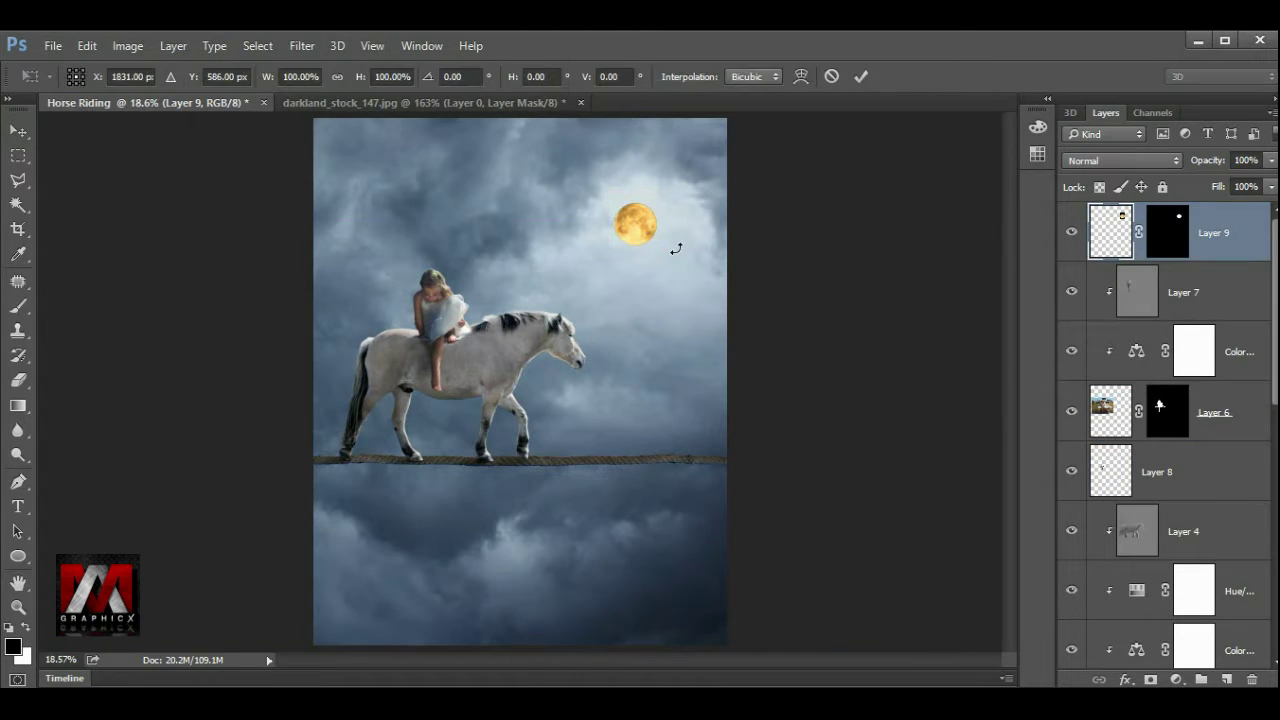
pyautogui.moveTo(666, 182); pyautogui.dragTo(757, 134)
pyautogui.moveTo(701, 172)
pyautogui.mouseDown()
pyautogui.moveTo(673, 211)
pyautogui.moveTo(716, 148)
pyautogui.mouseUp()
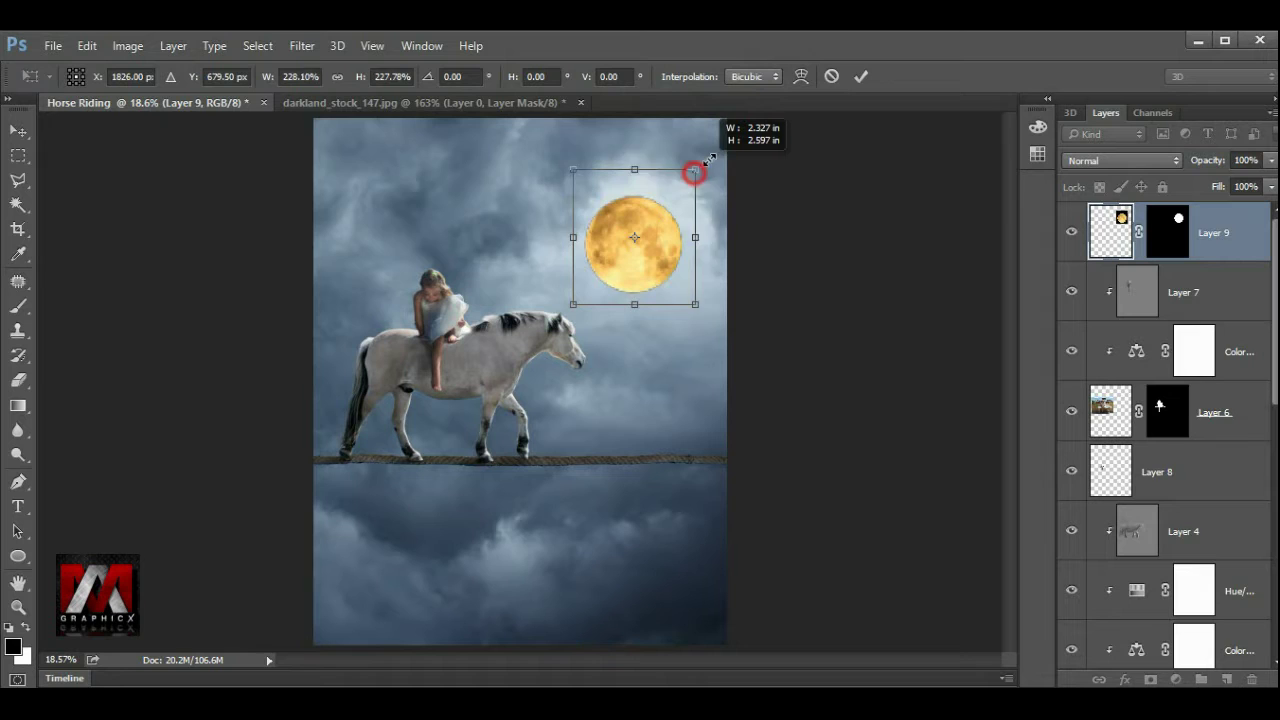
pyautogui.click(860, 77)
pyautogui.press('Up')
pyautogui.press('Up')
pyautogui.press('Up')
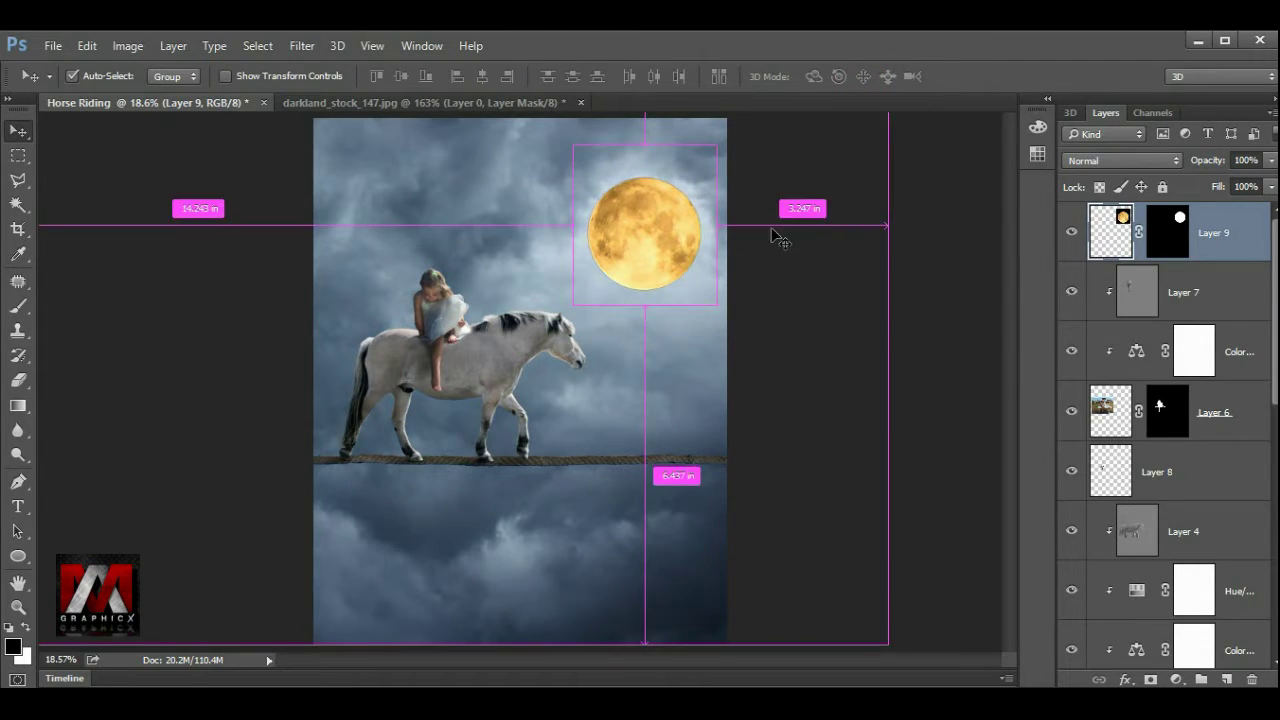
pyautogui.hotkey('ctrl', 't')
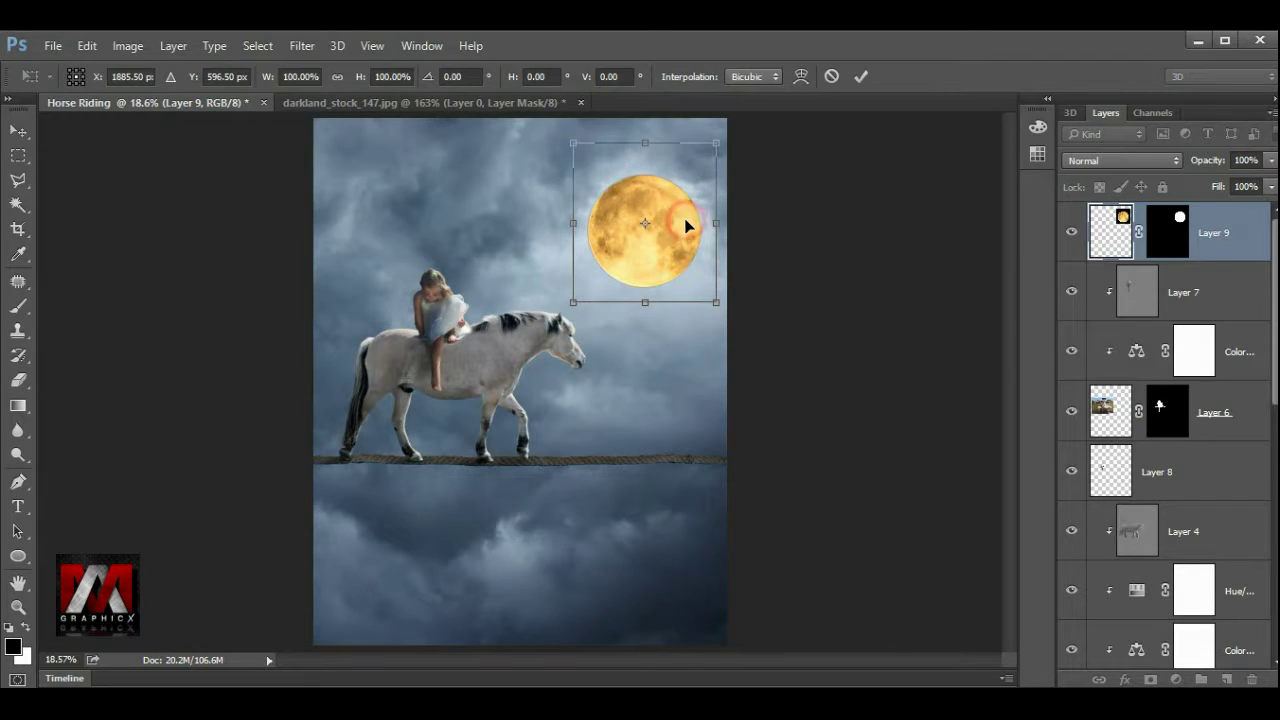
pyautogui.moveTo(686, 224); pyautogui.dragTo(689, 218)
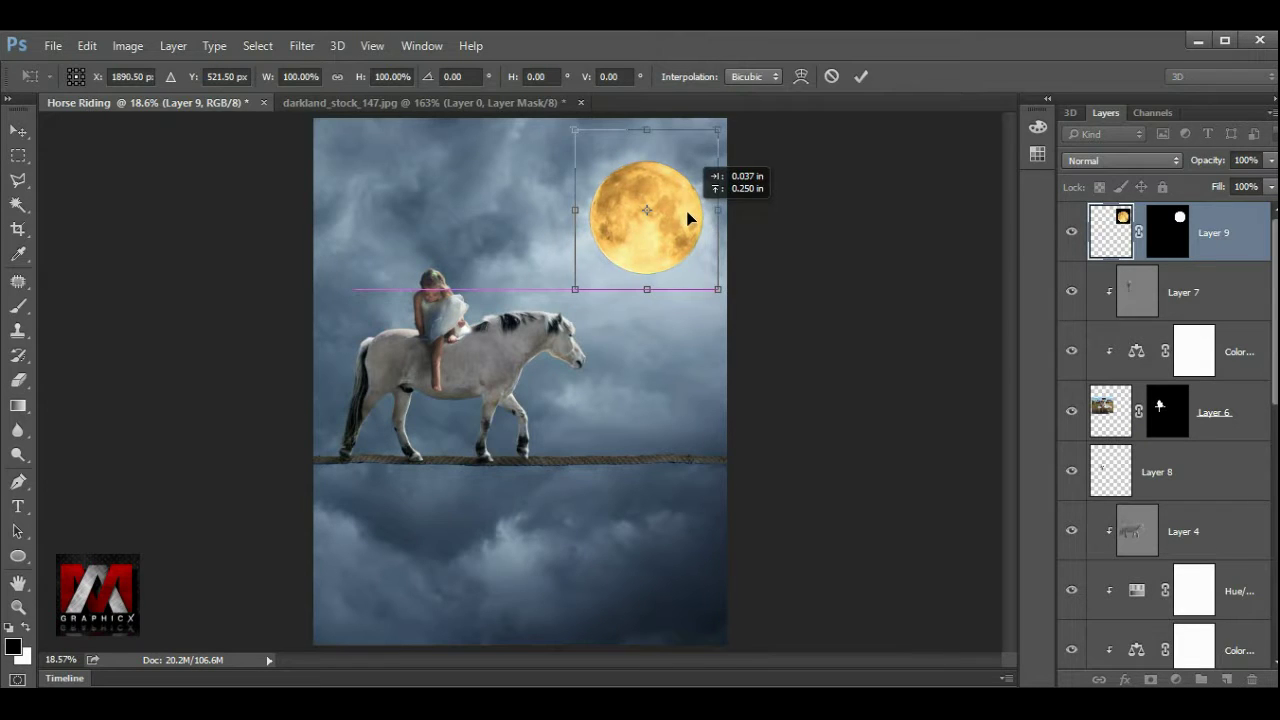
pyautogui.click(862, 77)
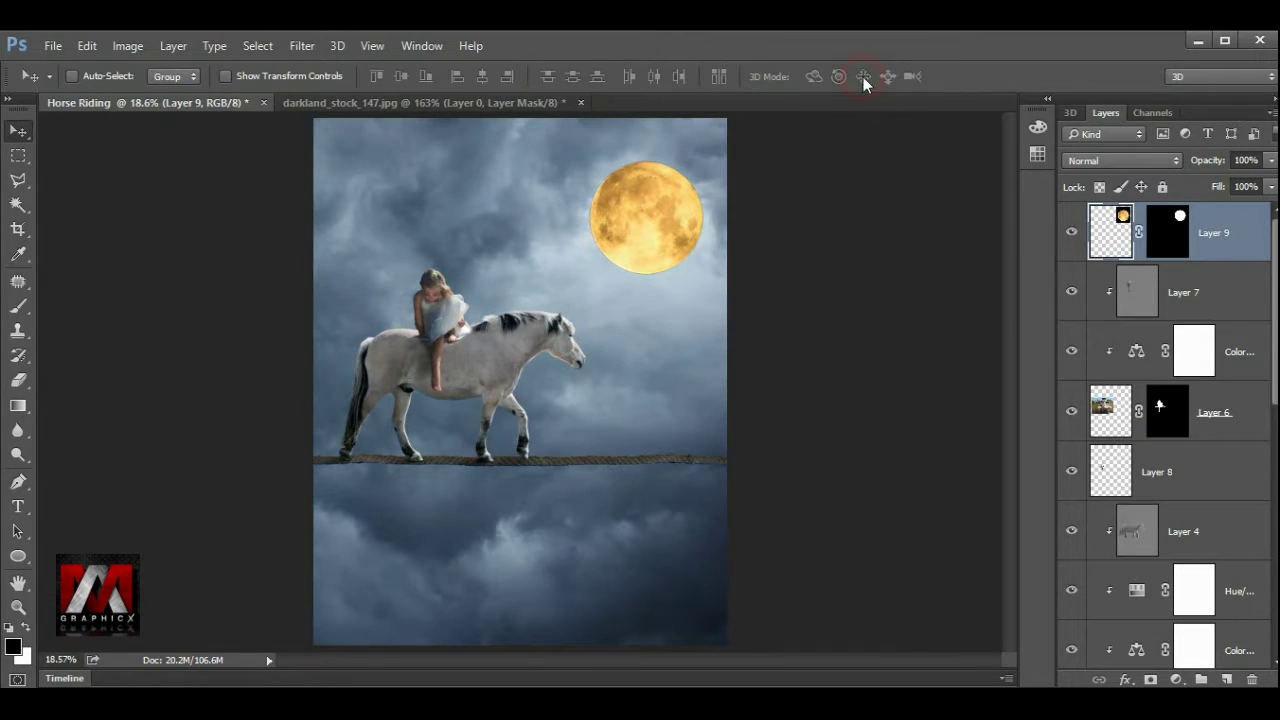
# - Add a clipped Hue/Saturation adjustment to the moon: saturation -100, lightness +11
pyautogui.click(1176, 679)
pyautogui.click(1155, 447)
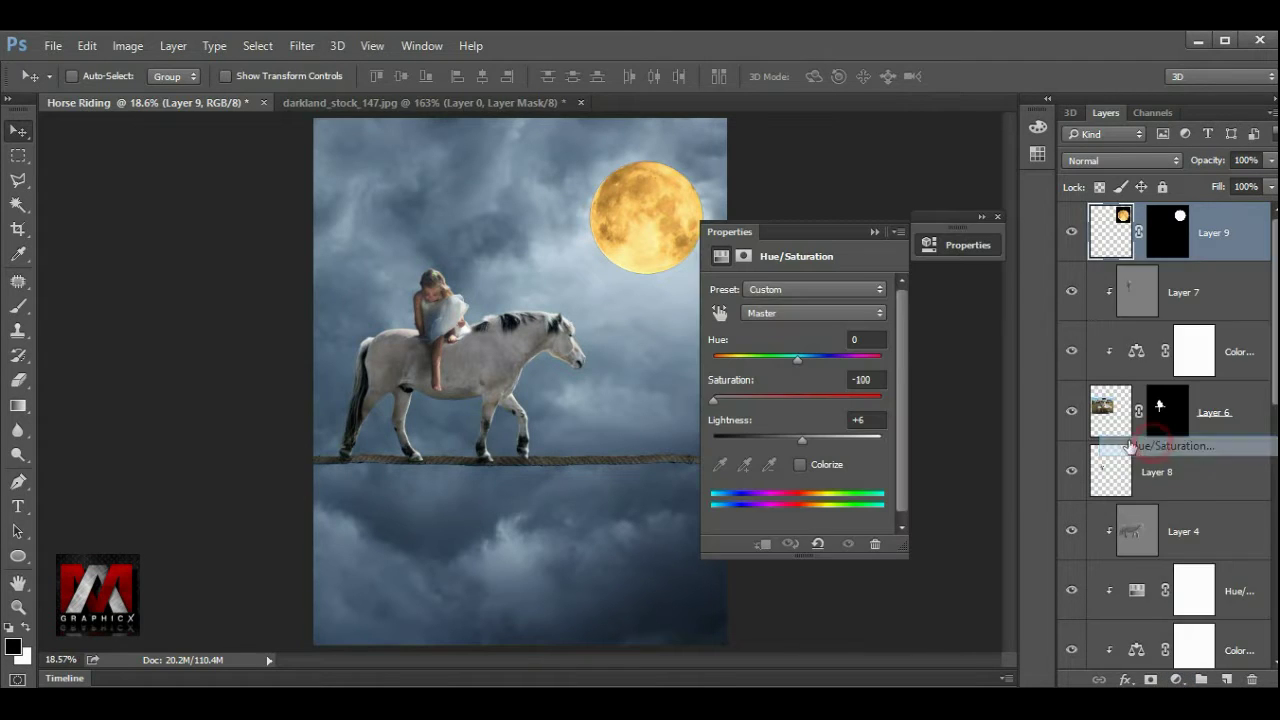
pyautogui.click(763, 544)
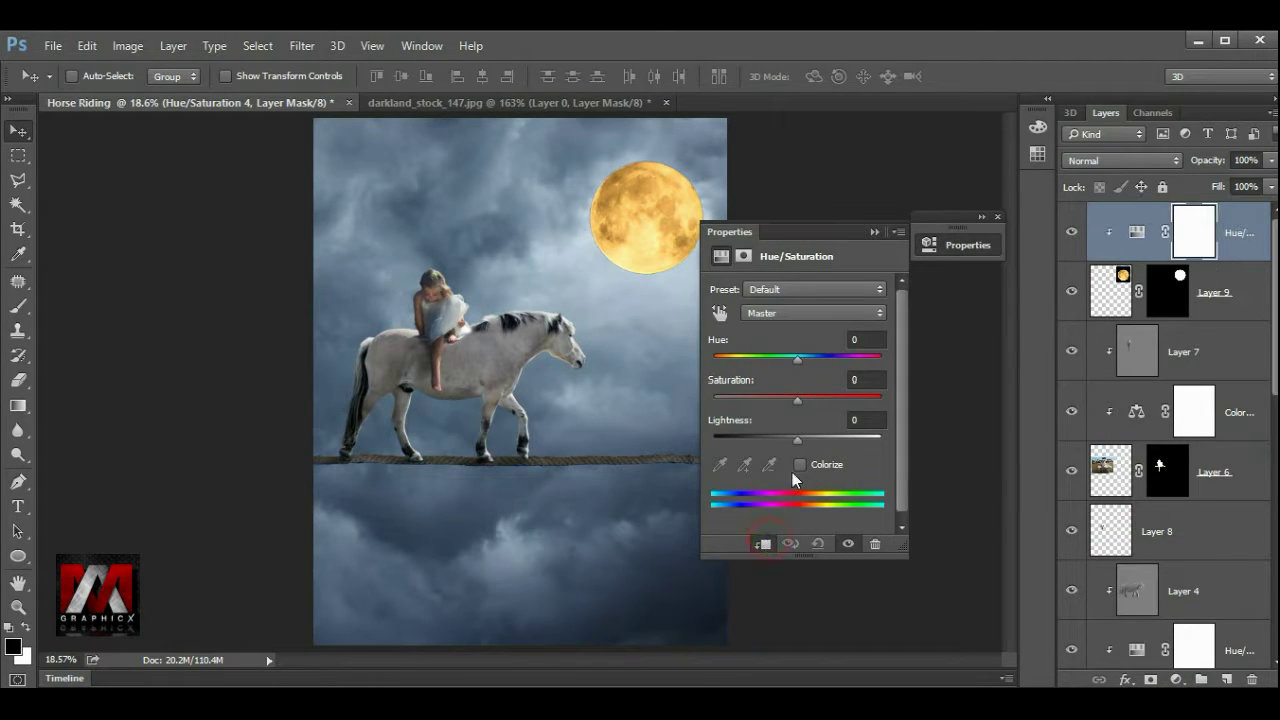
pyautogui.moveTo(797, 401); pyautogui.dragTo(716, 403)
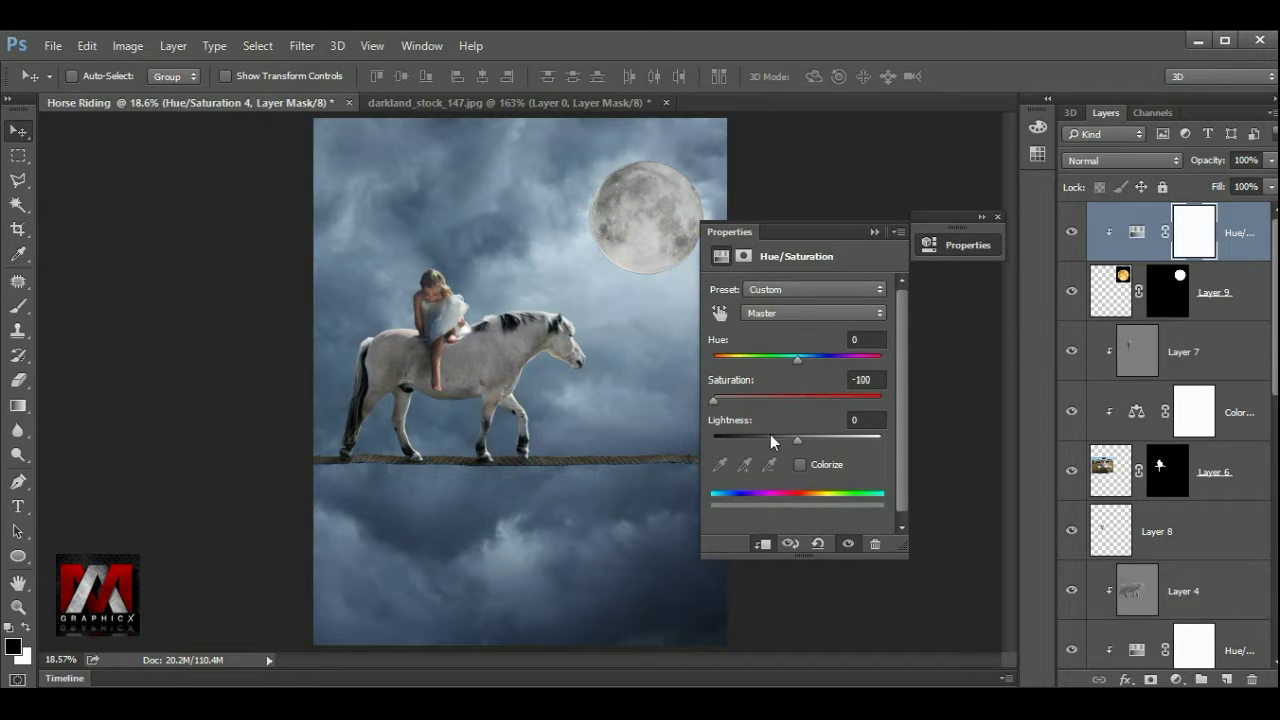
pyautogui.moveTo(795, 440); pyautogui.dragTo(808, 437)
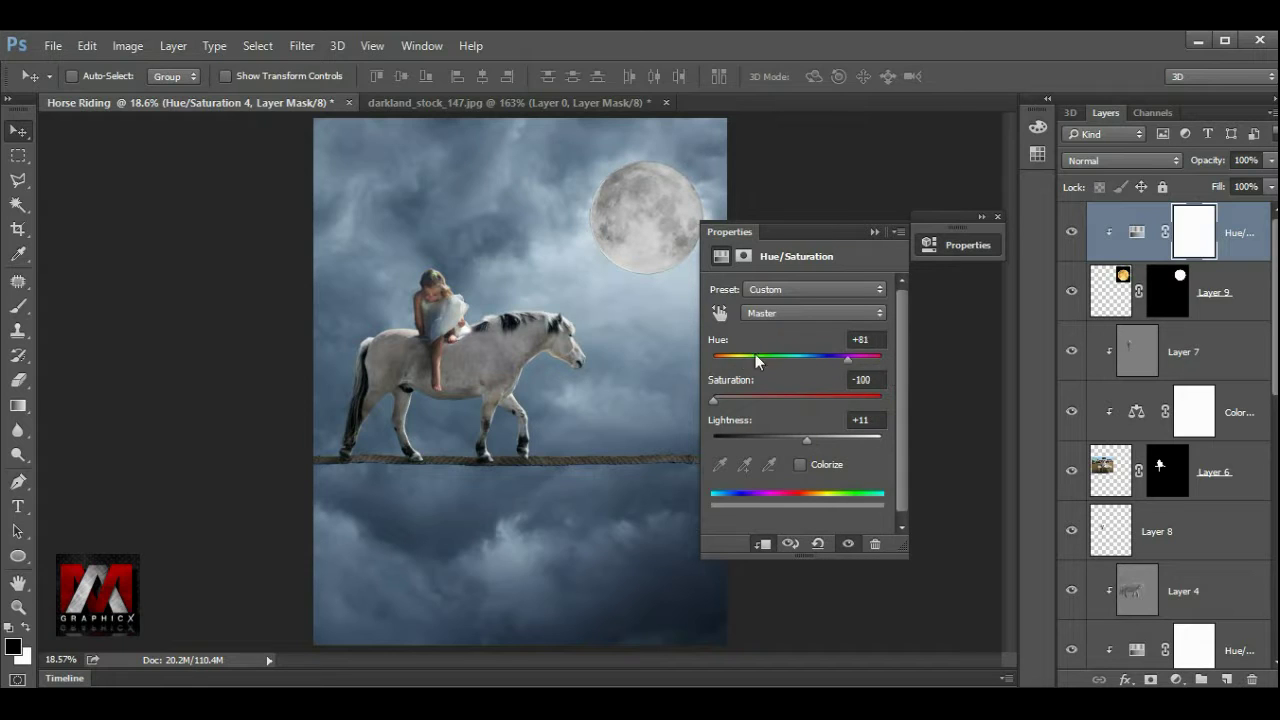
pyautogui.moveTo(718, 397); pyautogui.dragTo(749, 396)
pyautogui.click(996, 217)
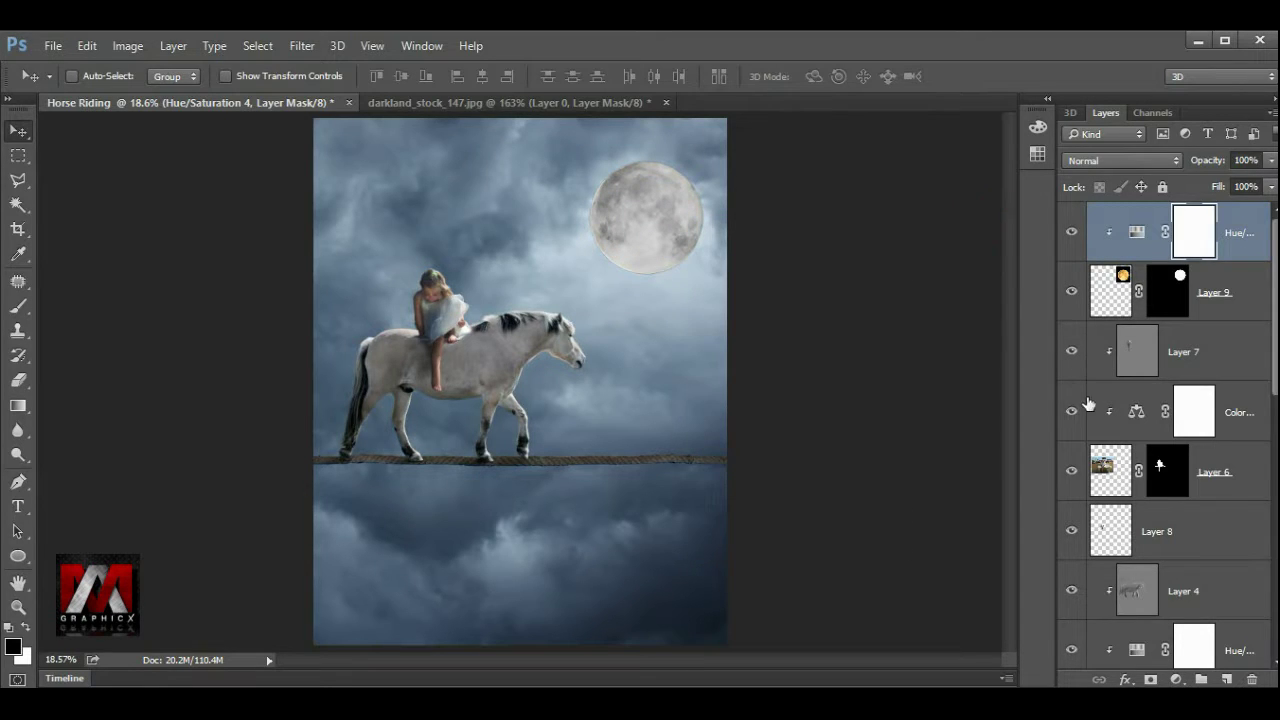
# - Add a clipped Color Balance with midtones Cyan–Red -19 and Yellow–Blue +29
pyautogui.click(1175, 680)
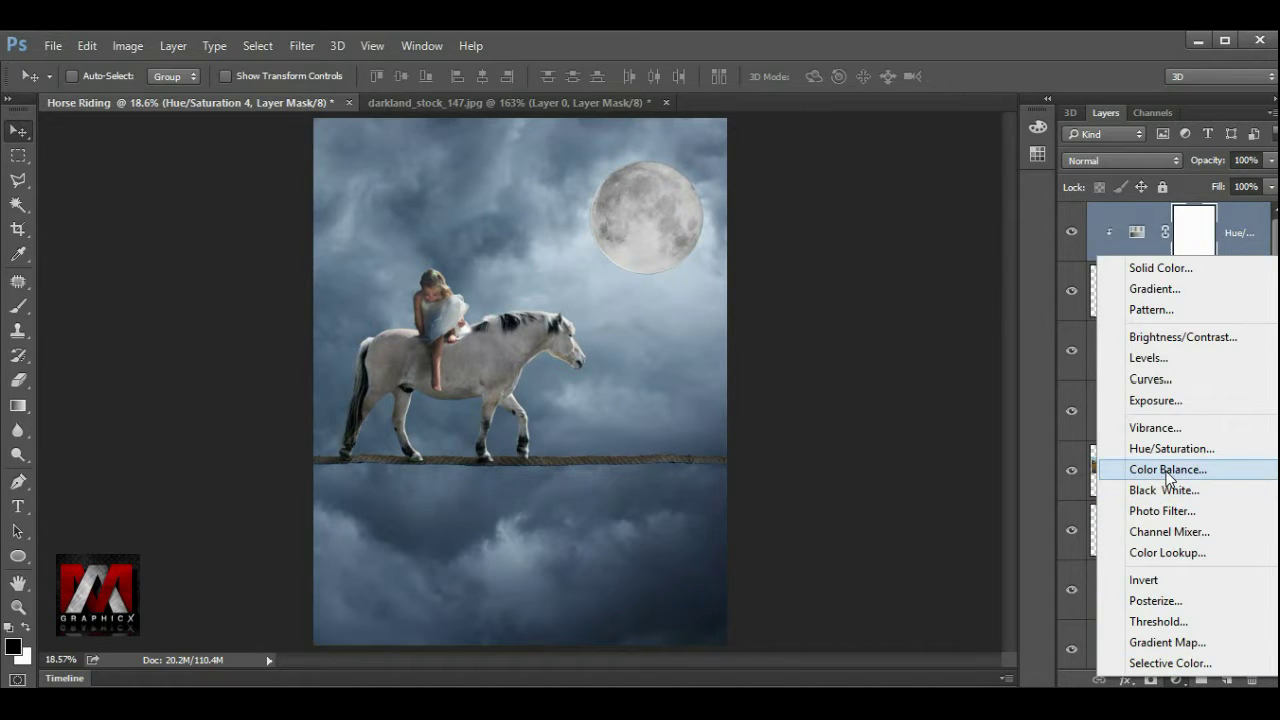
pyautogui.click(1168, 469)
pyautogui.click(763, 543)
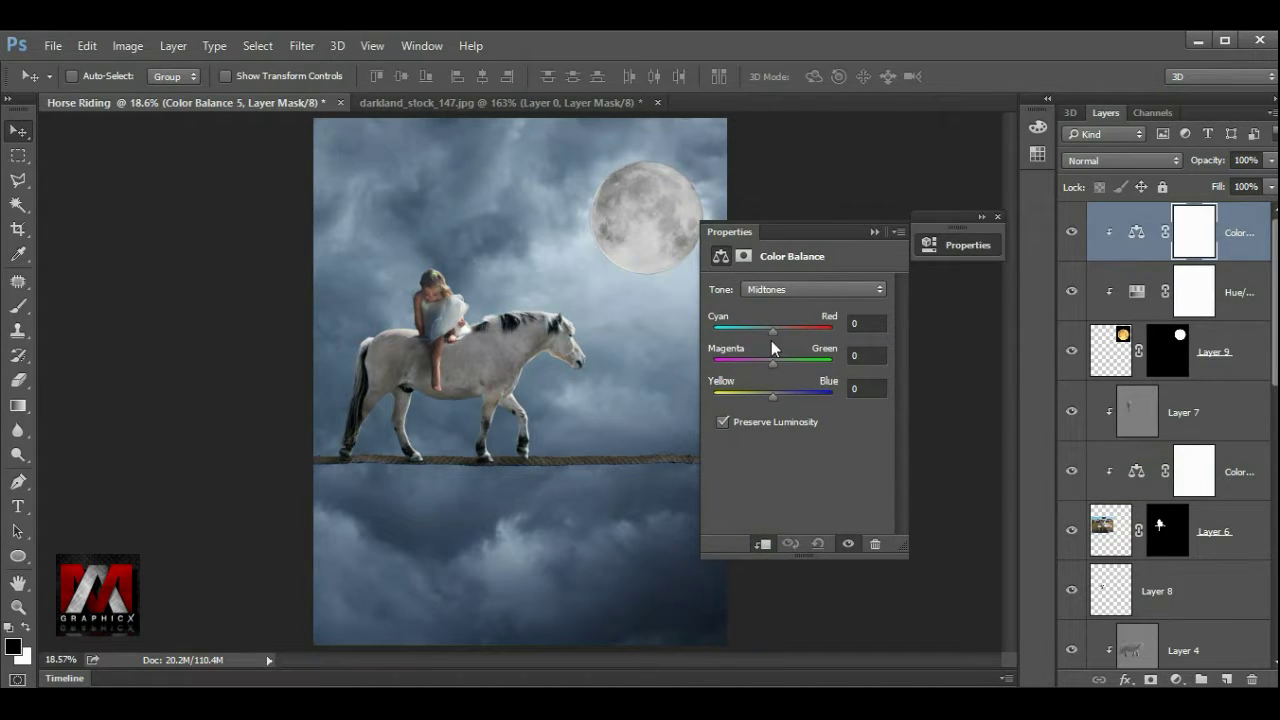
pyautogui.moveTo(766, 332); pyautogui.dragTo(761, 332)
pyautogui.click(776, 393)
pyautogui.click(998, 217)
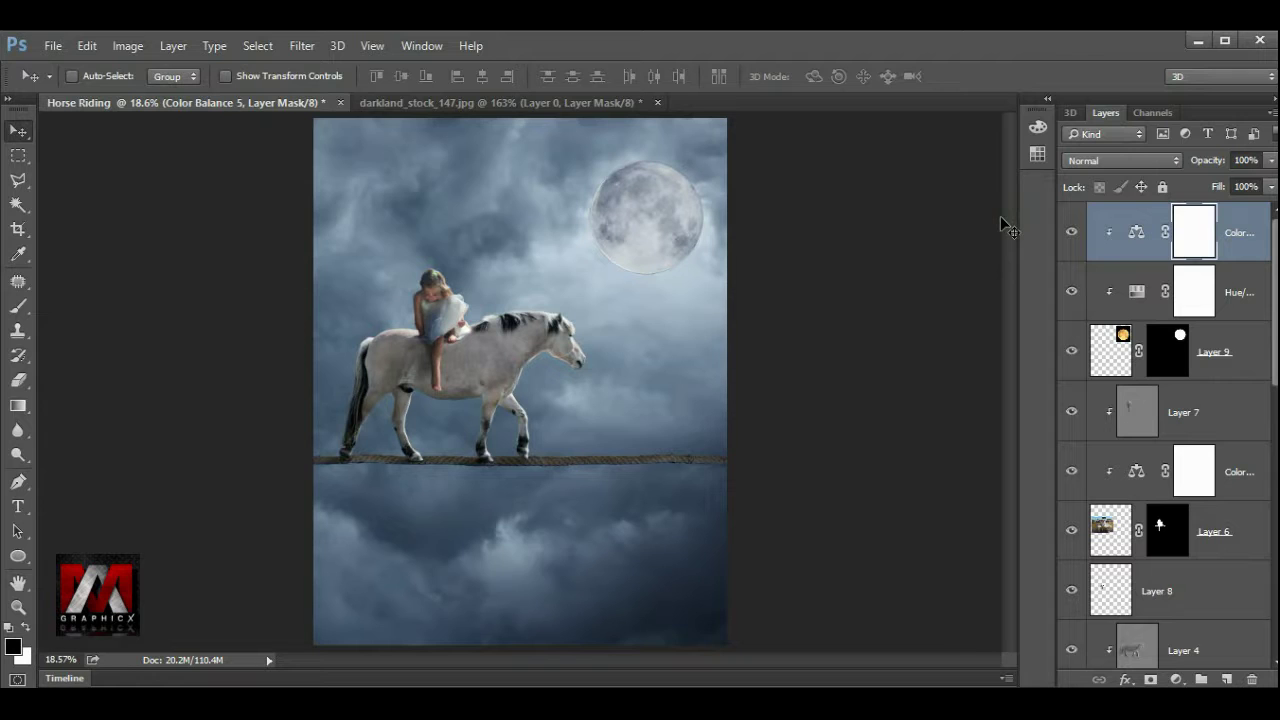
# - Add a new layer above Layer 7 and set up a 1000 px white brush
pyautogui.click(1218, 347)
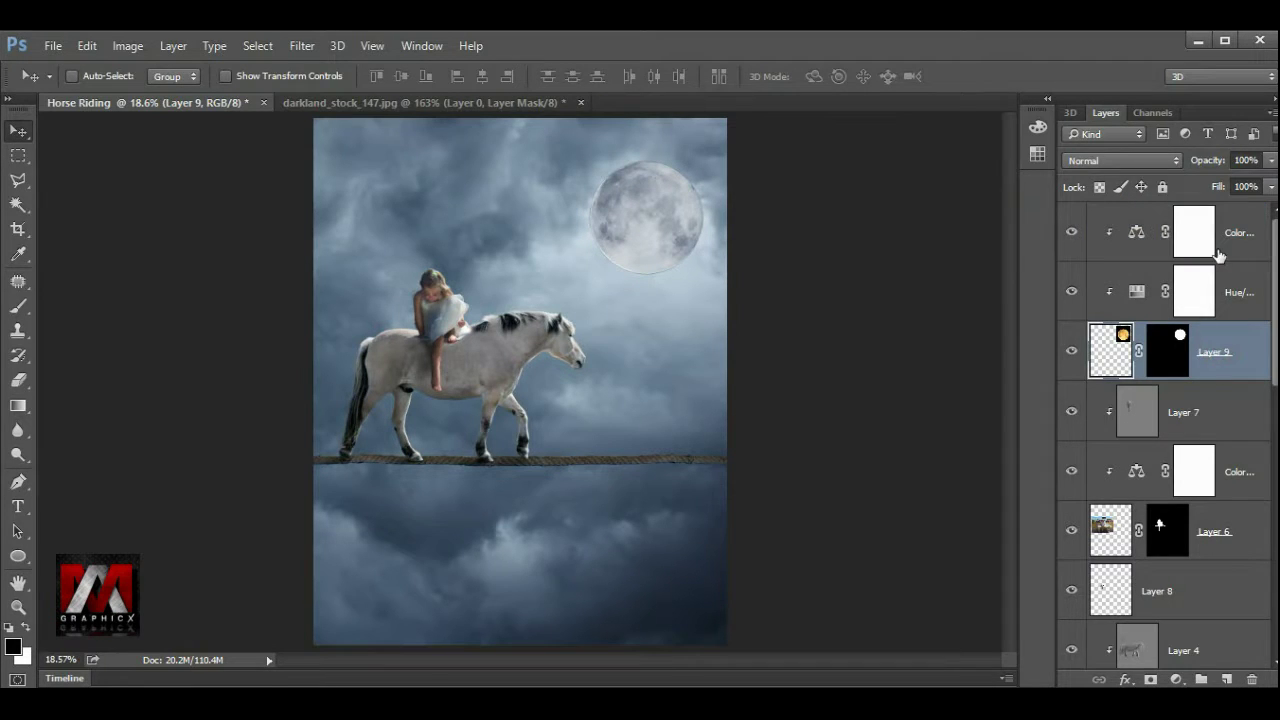
pyautogui.click(1208, 400)
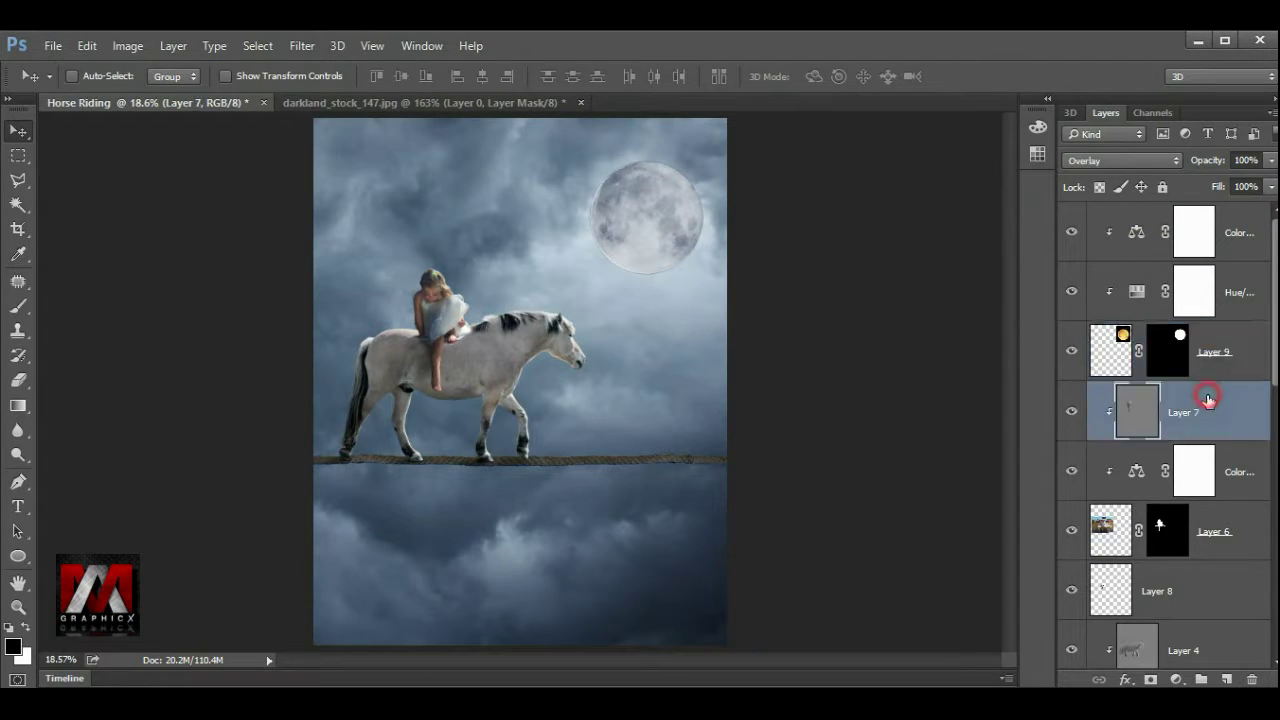
pyautogui.click(1227, 678)
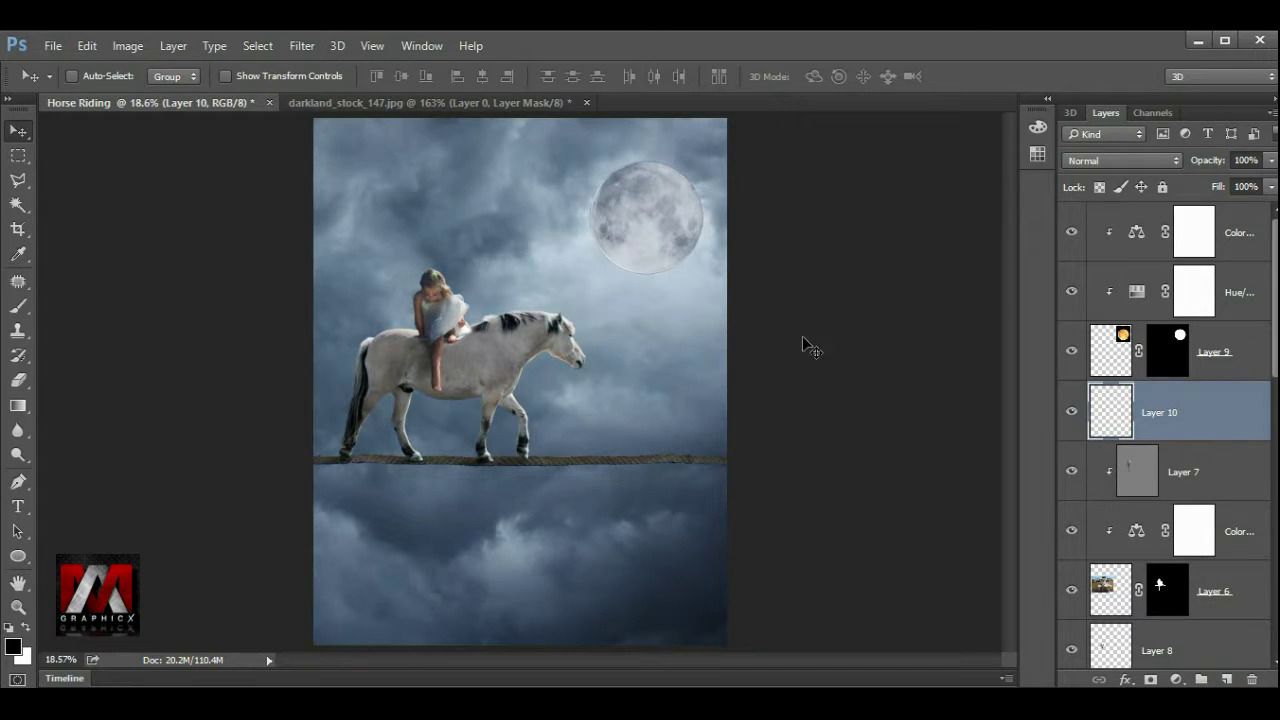
pyautogui.click(19, 307)
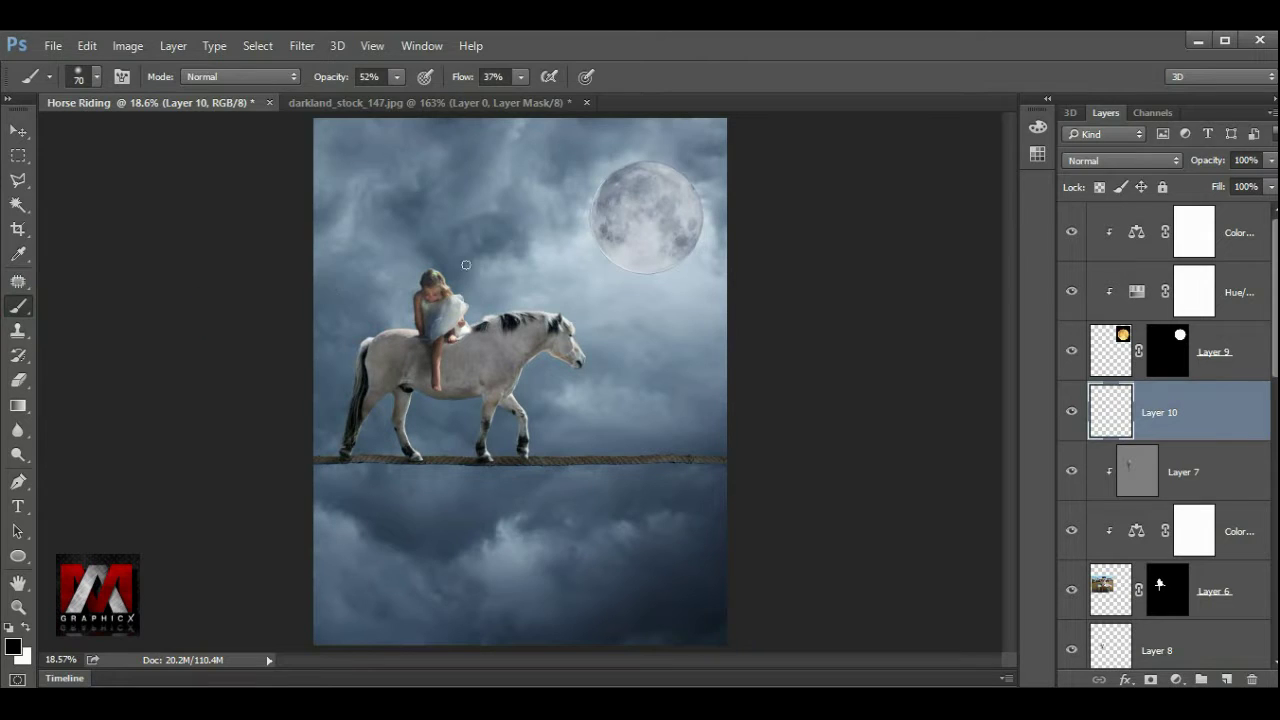
pyautogui.press(']')
pyautogui.press(']')
pyautogui.press(']')
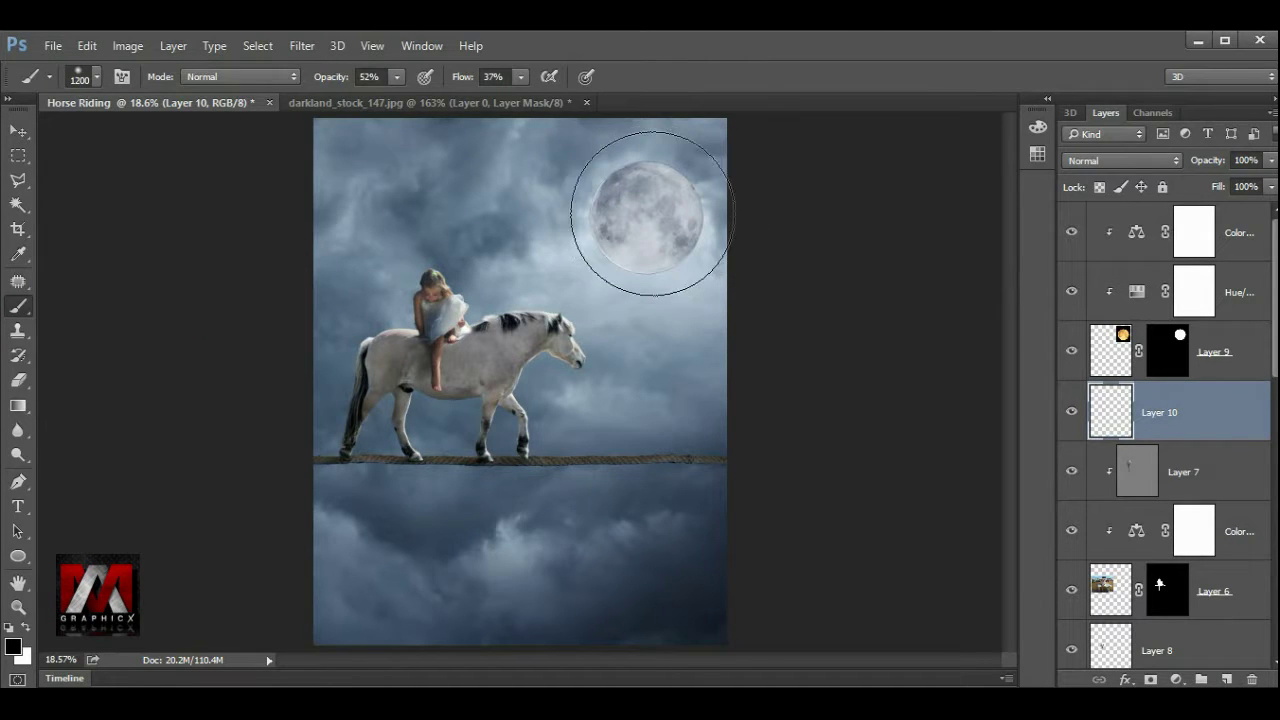
pyautogui.press('[')
pyautogui.press('[')
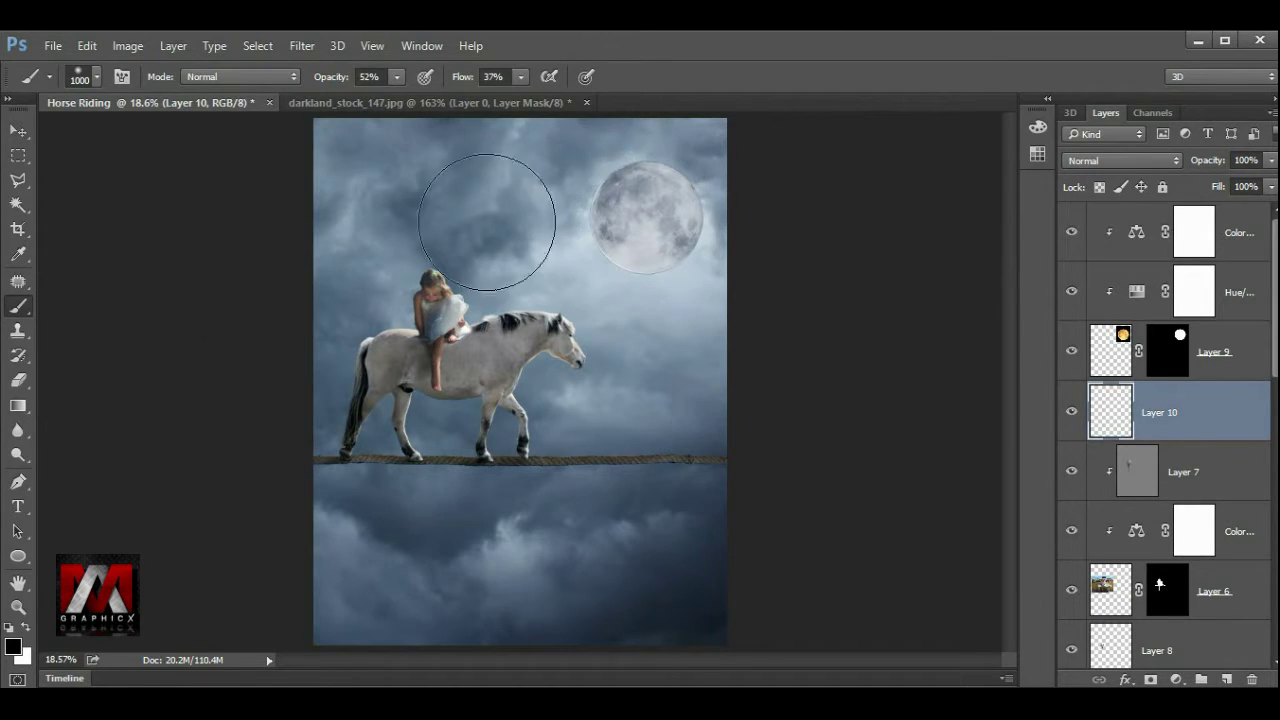
pyautogui.click(26, 627)
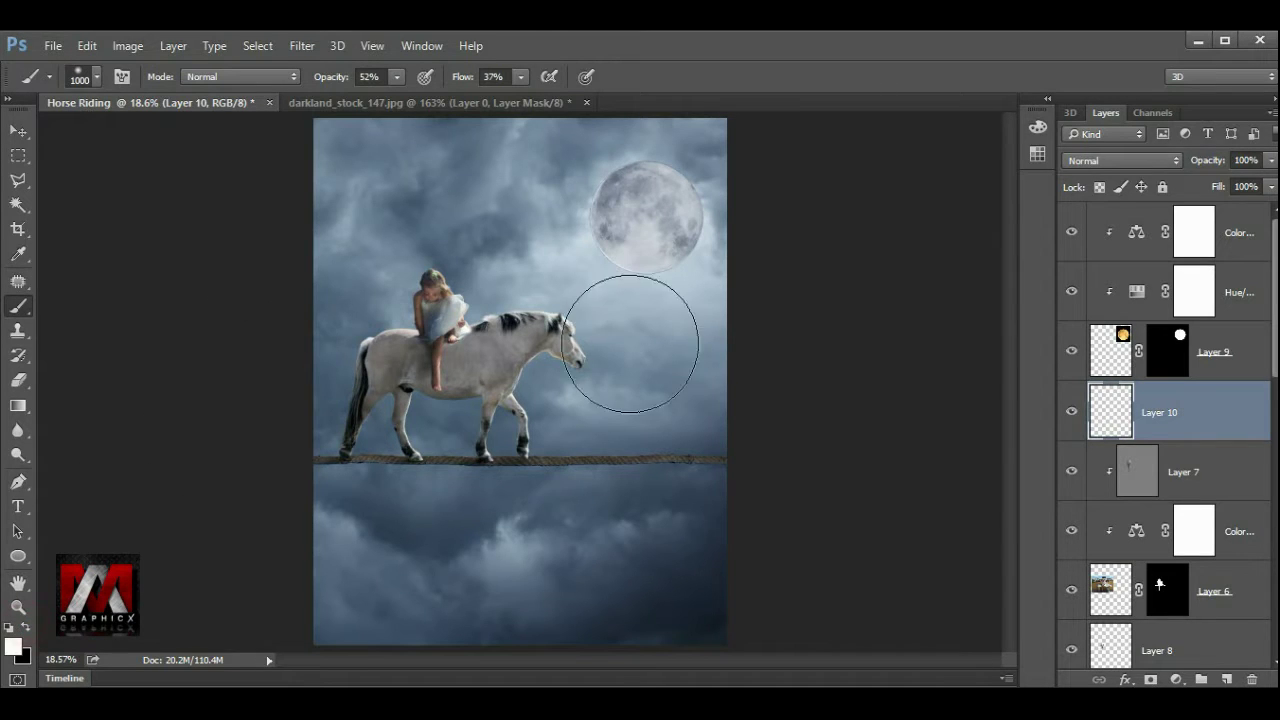
# - Dab a soft white glow around the moon, raising brush opacity to 72%
pyautogui.click(646, 217)
pyautogui.click(646, 217)
pyautogui.click(646, 217)
pyautogui.click(646, 217)
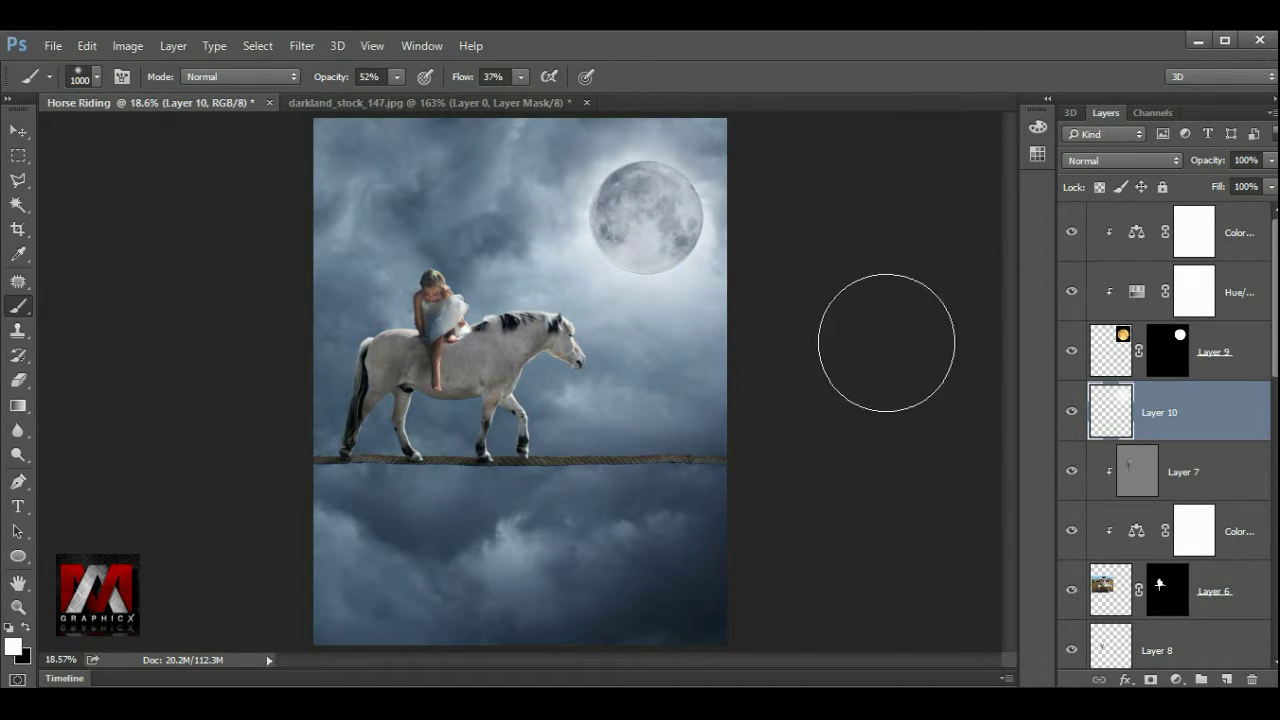
pyautogui.click(397, 77)
pyautogui.moveTo(409, 94); pyautogui.dragTo(429, 94)
pyautogui.click(643, 206)
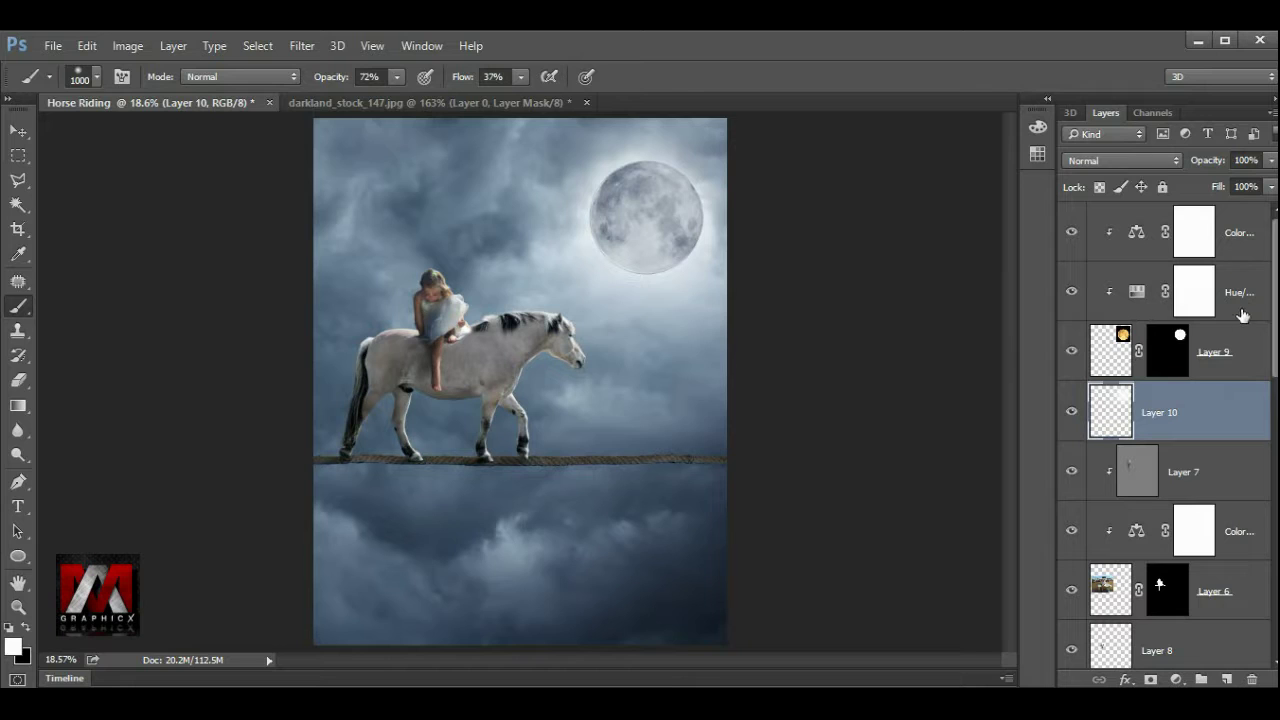
pyautogui.click(1236, 258)
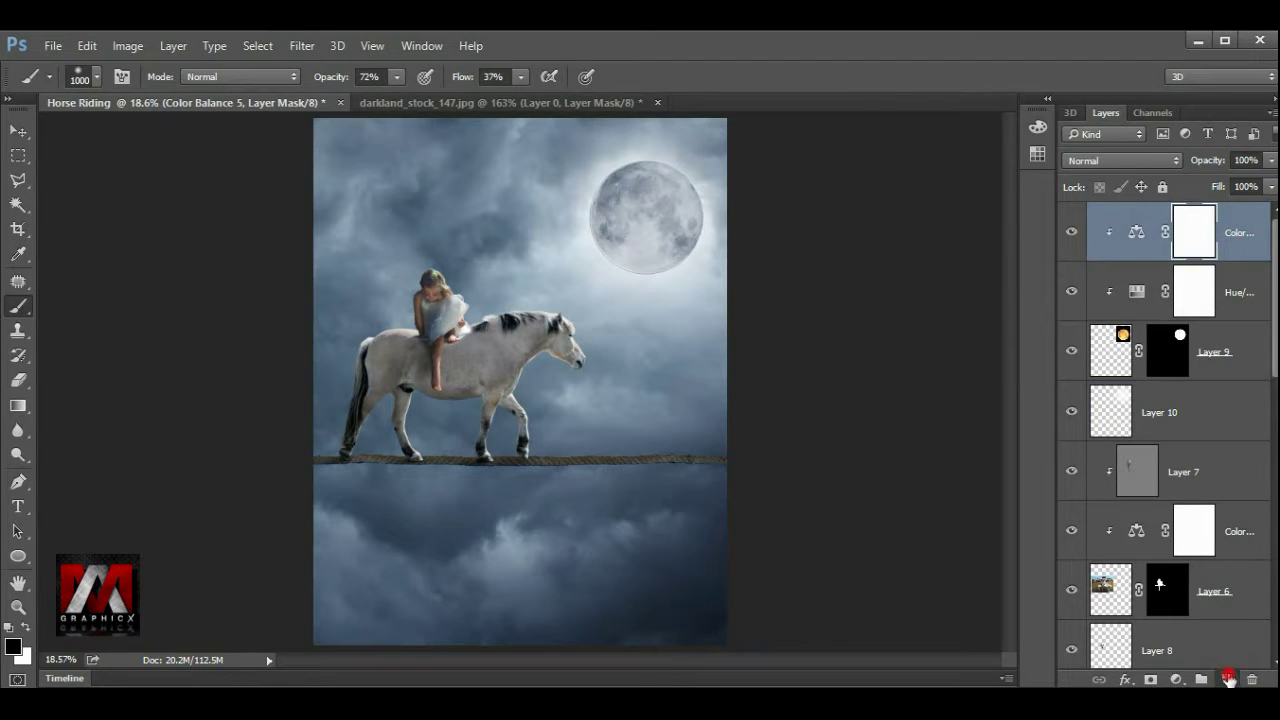
# - Dab a white glow over the moon on new top Layer 11 at 89% opacity
pyautogui.click(1228, 679)
pyautogui.press('x')
pyautogui.click(1181, 224)
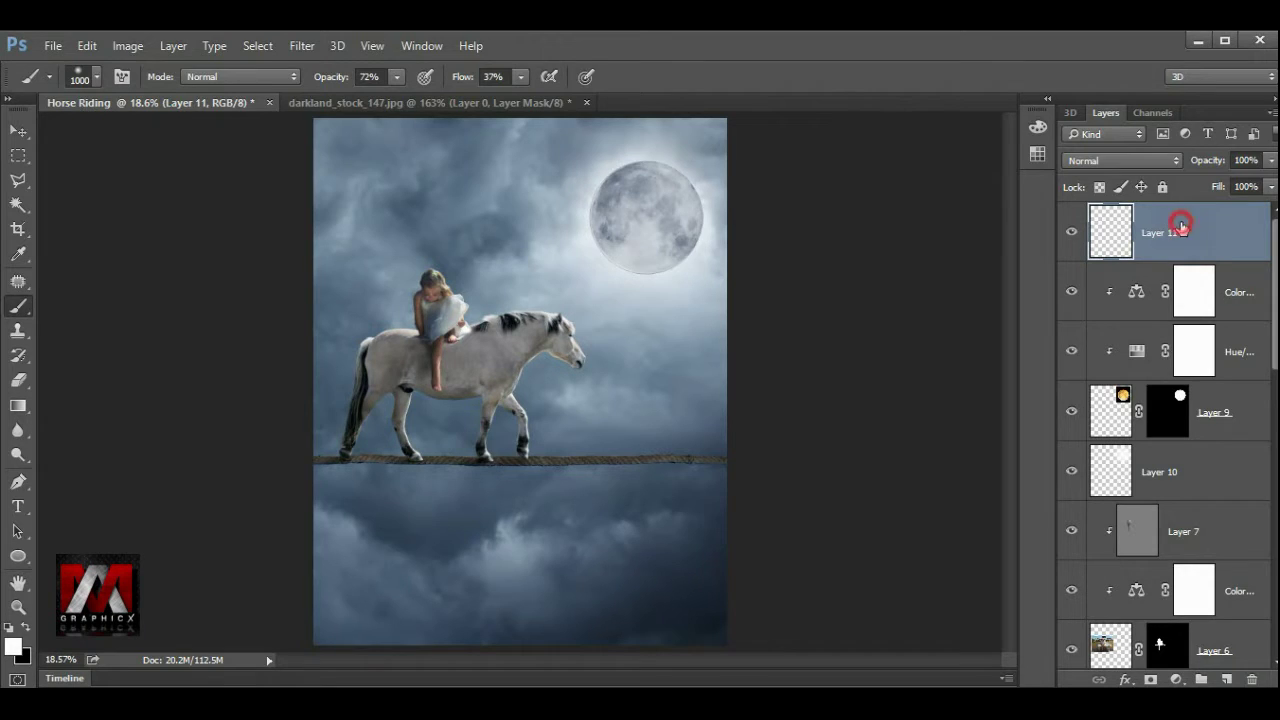
pyautogui.click(646, 211)
pyautogui.click(646, 212)
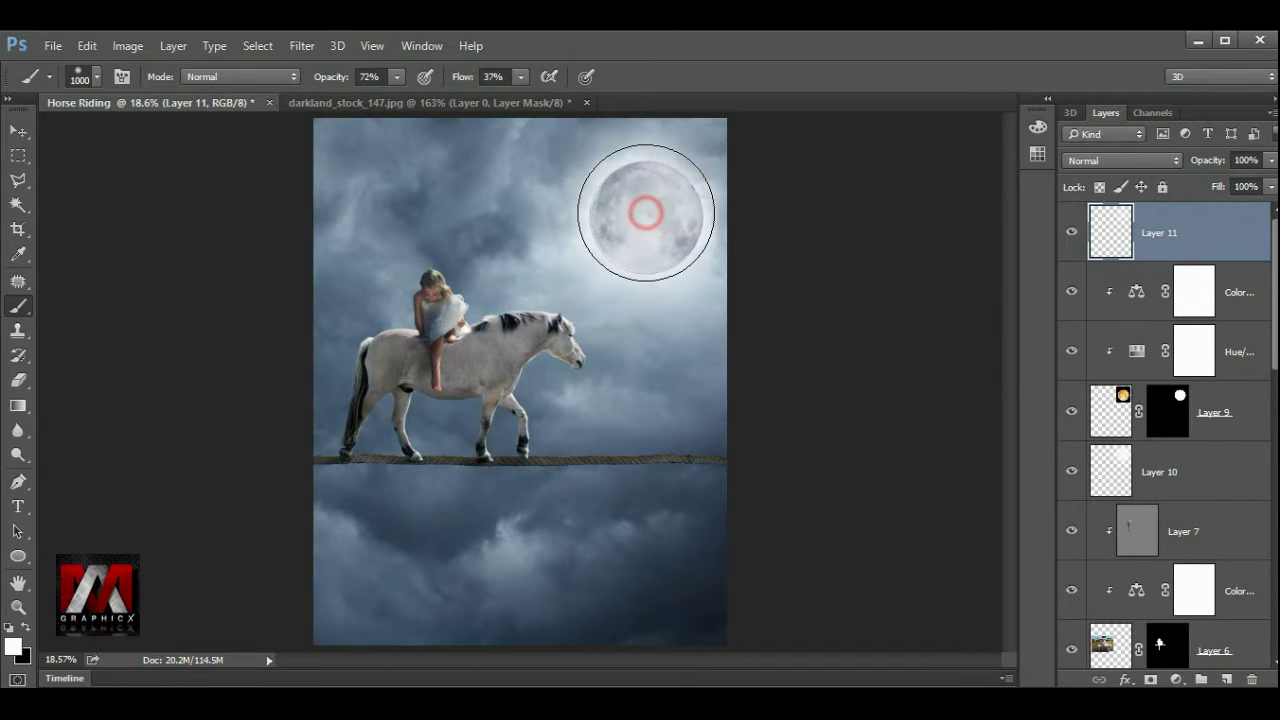
pyautogui.click(646, 212)
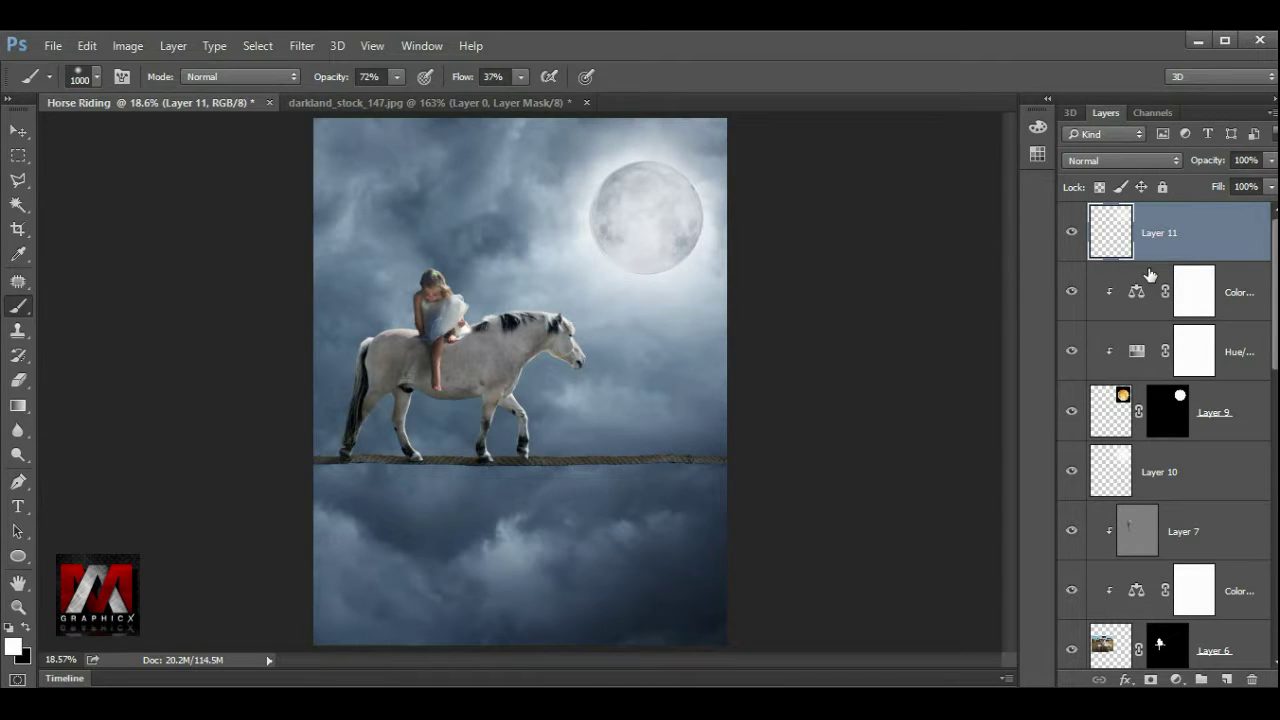
pyautogui.click(1269, 161)
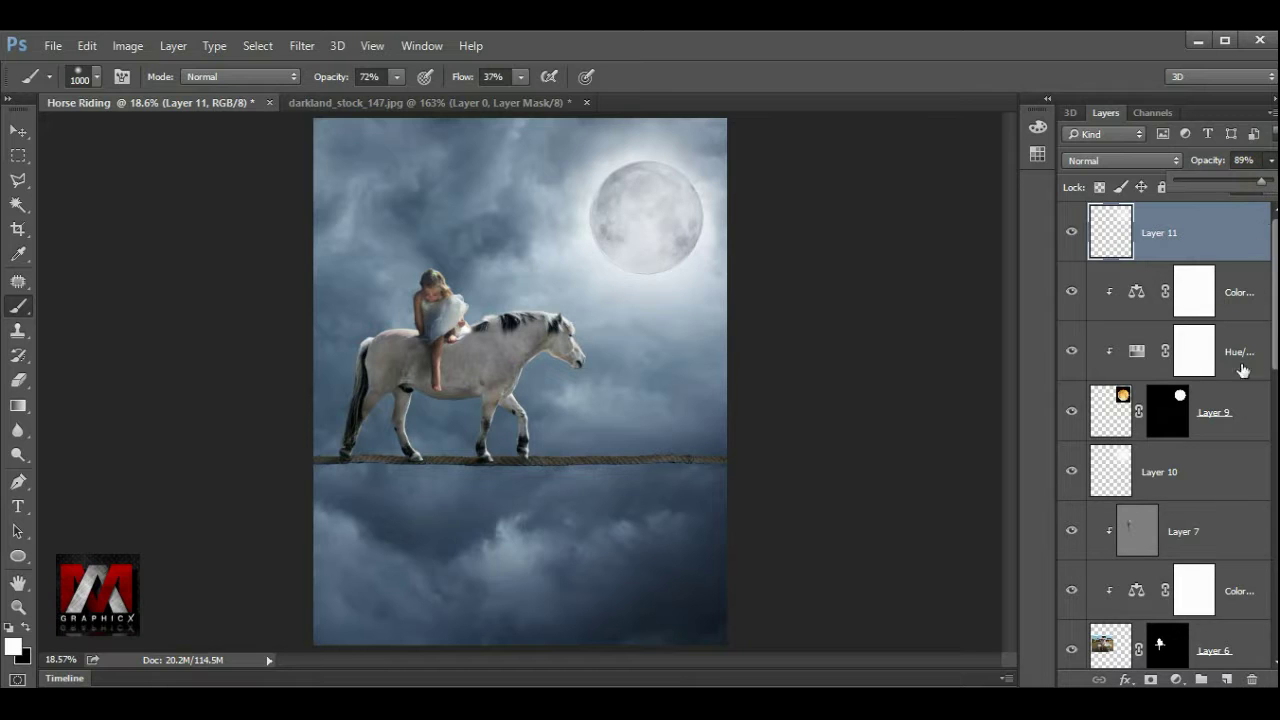
# - Toggle the glow layers to compare, then lower Layer 10's opacity to 71%
pyautogui.click(1224, 412)
pyautogui.click(1071, 234)
pyautogui.click(1071, 234)
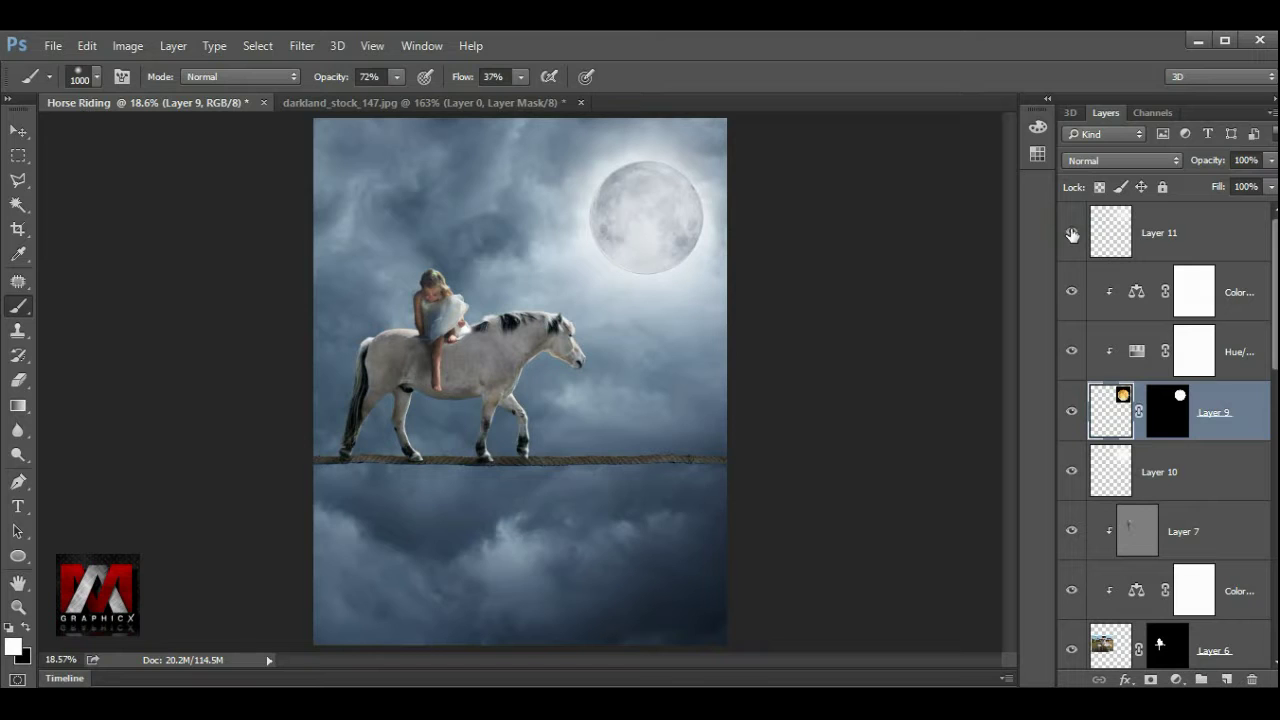
pyautogui.click(1160, 476)
pyautogui.click(1071, 471)
pyautogui.click(1071, 471)
pyautogui.click(1172, 474)
pyautogui.moveTo(1271, 160)
pyautogui.mouseDown()
pyautogui.moveTo(1260, 190)
pyautogui.moveTo(1244, 189)
pyautogui.mouseUp()
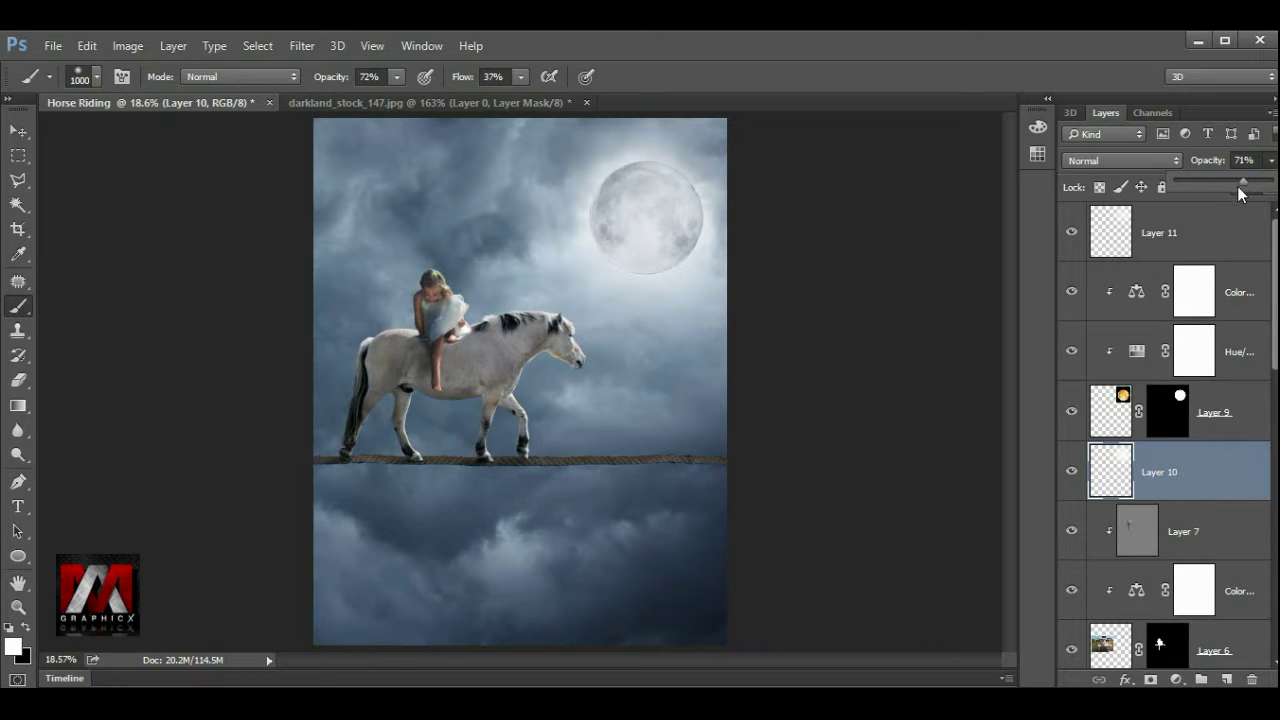
pyautogui.hotkey('ctrl', '+')
pyautogui.hotkey('ctrl', '+')
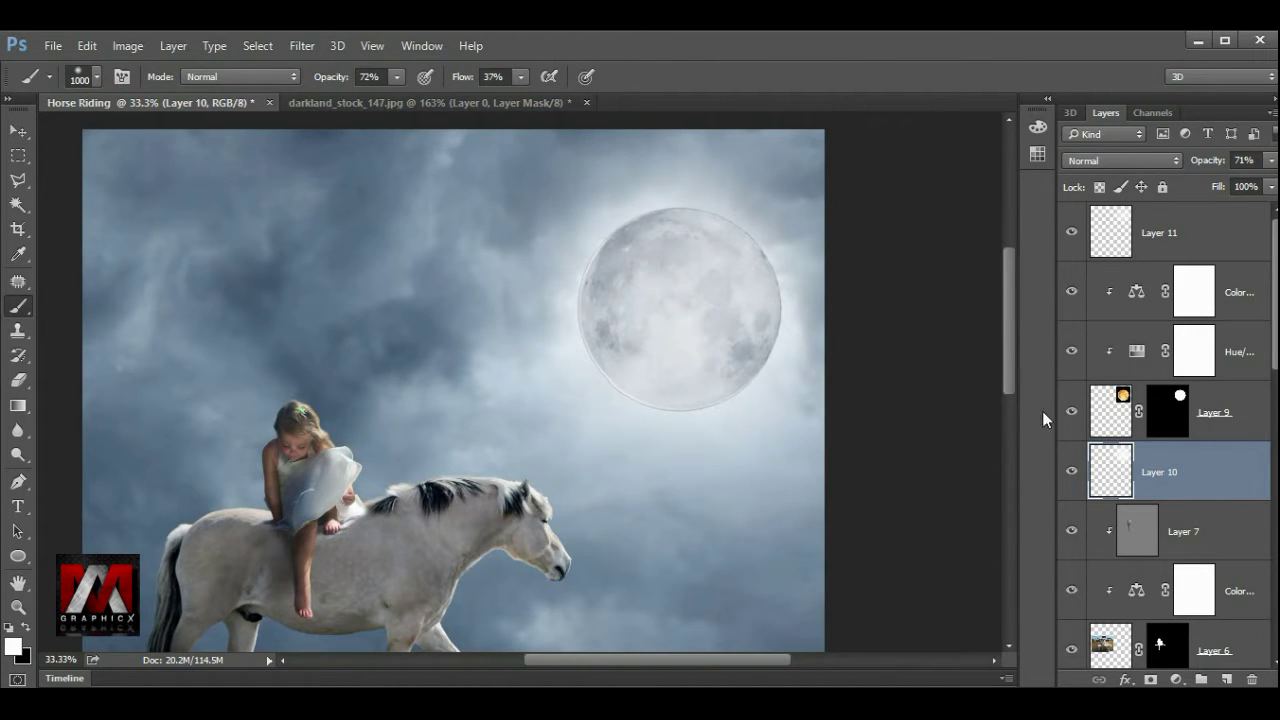
# - Apply a Gaussian Blur of about 3.9 pixels to the Layer 9 moon
pyautogui.click(1183, 230)
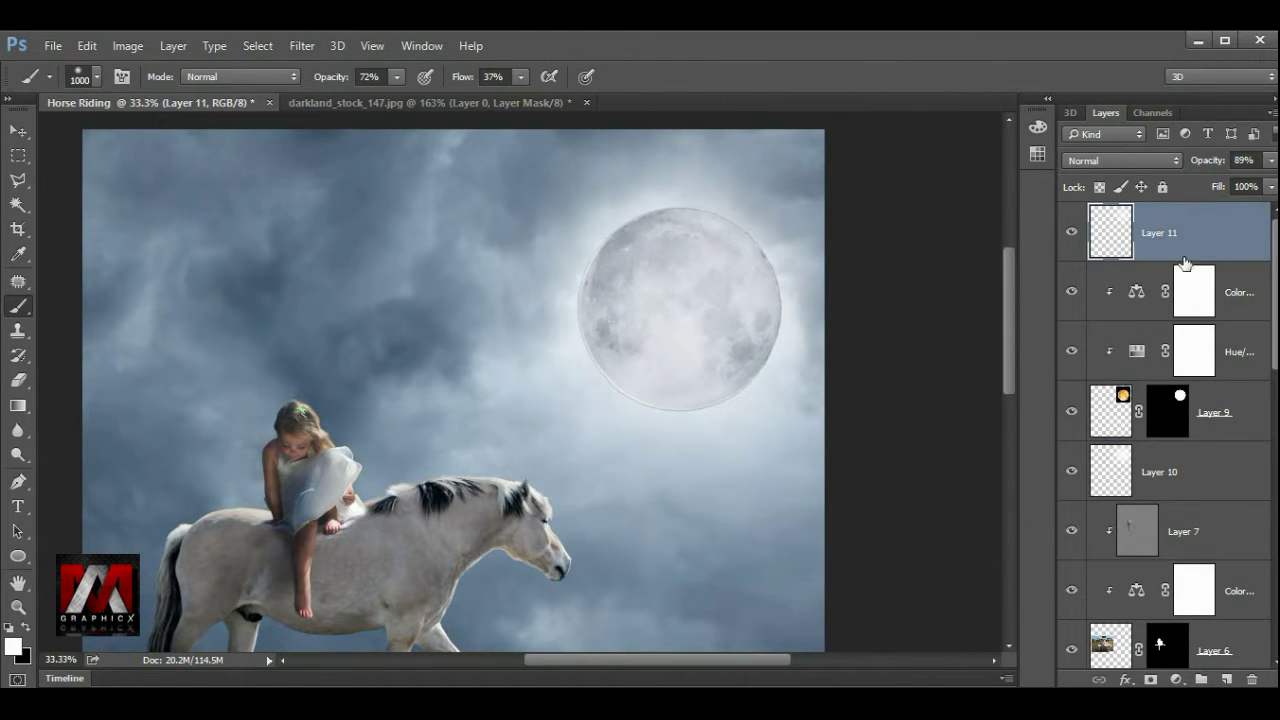
pyautogui.click(1204, 414)
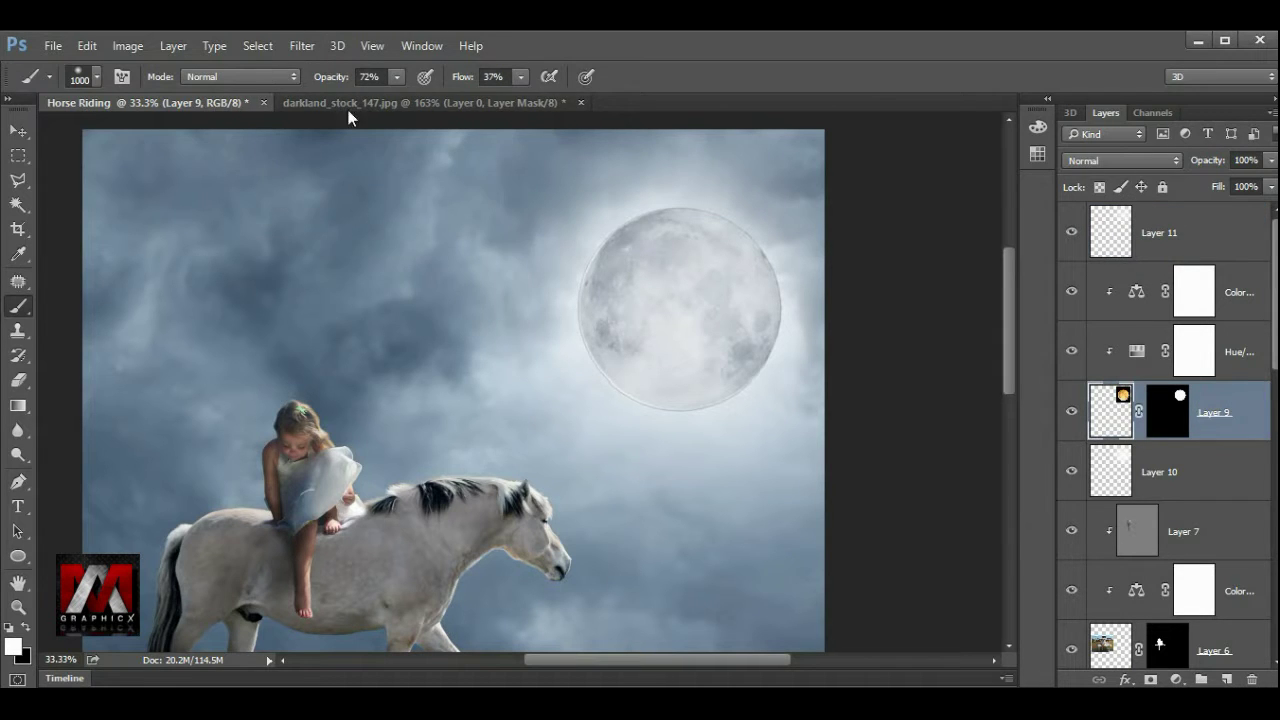
pyautogui.click(302, 48)
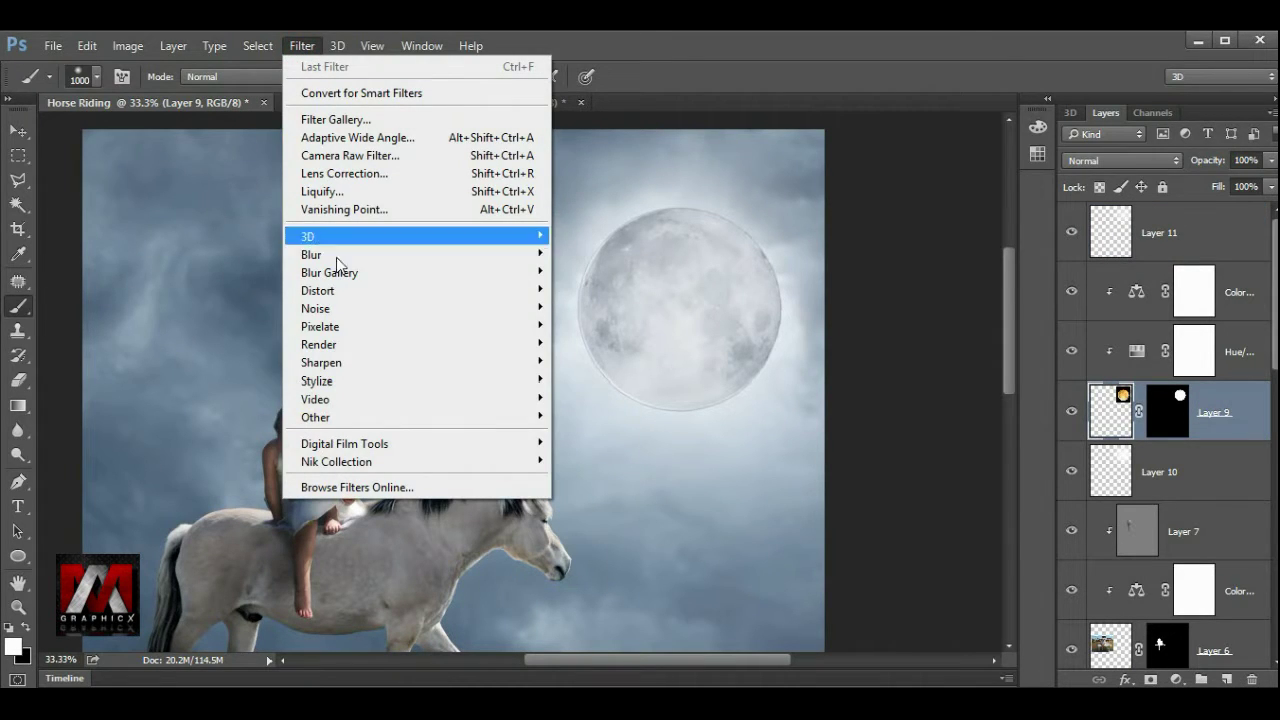
pyautogui.click(335, 257)
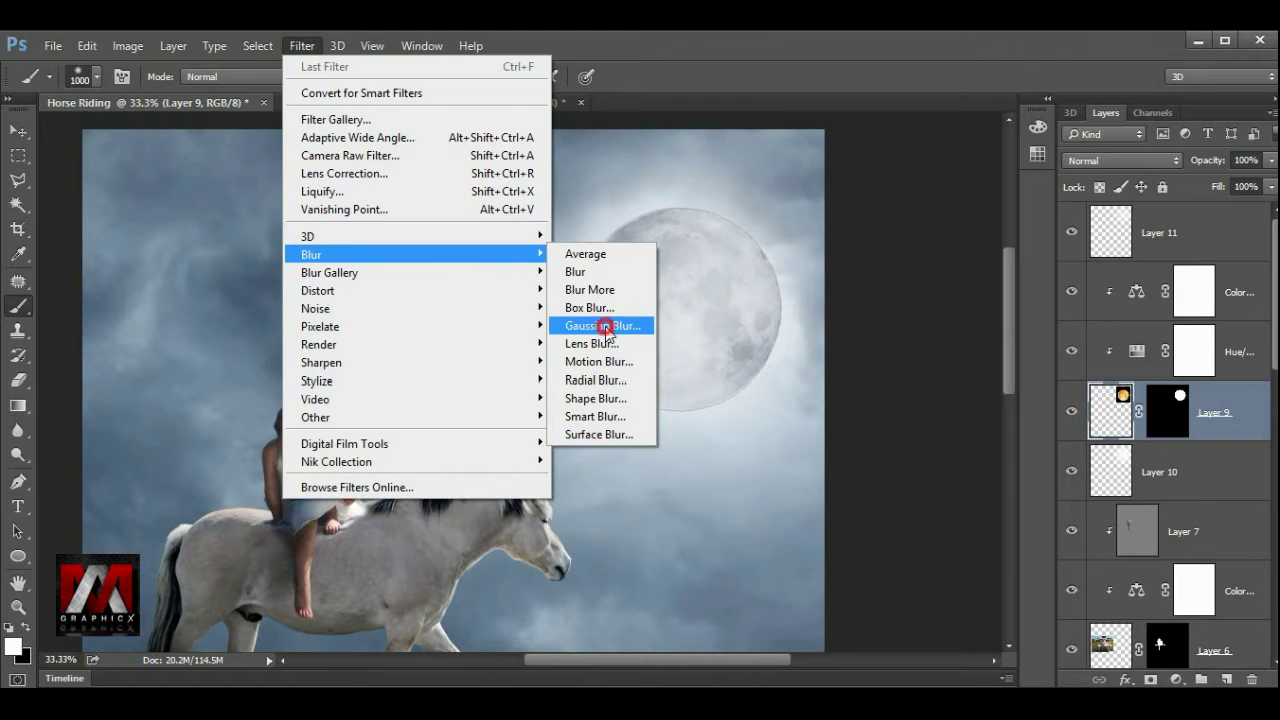
pyautogui.click(602, 326)
pyautogui.moveTo(896, 466); pyautogui.dragTo(858, 465)
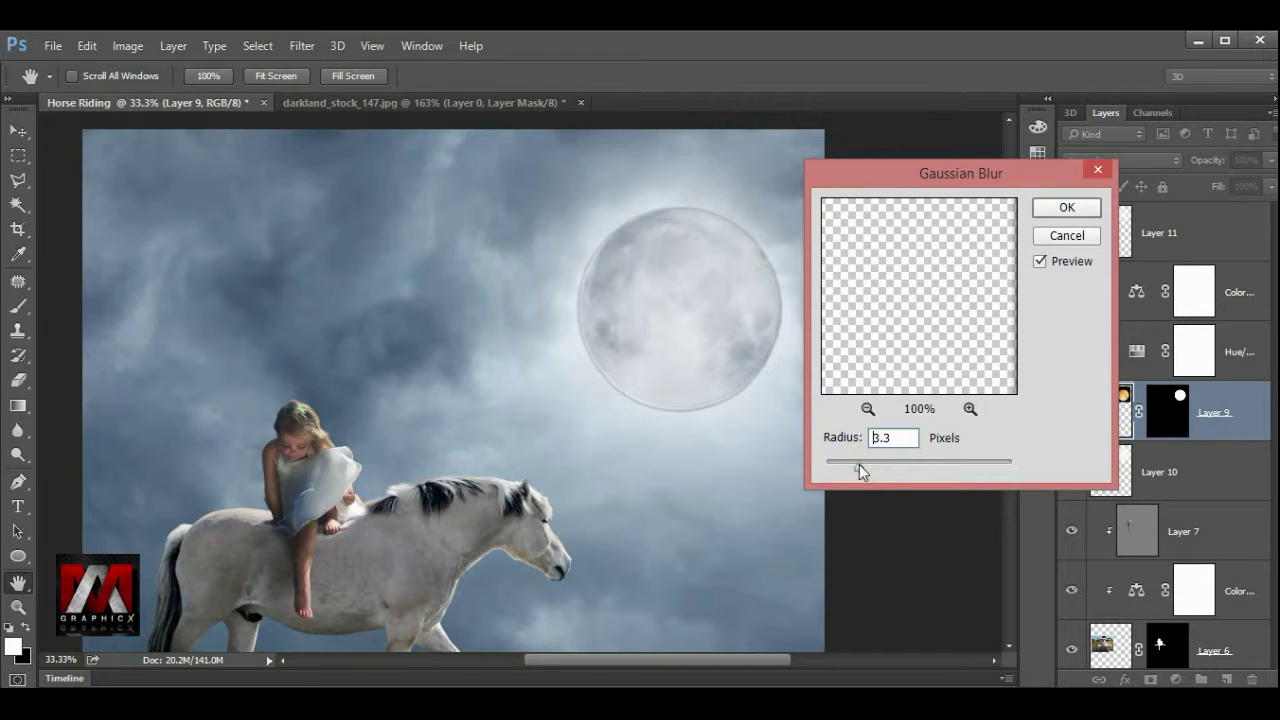
pyautogui.click(1066, 207)
pyautogui.press('b')
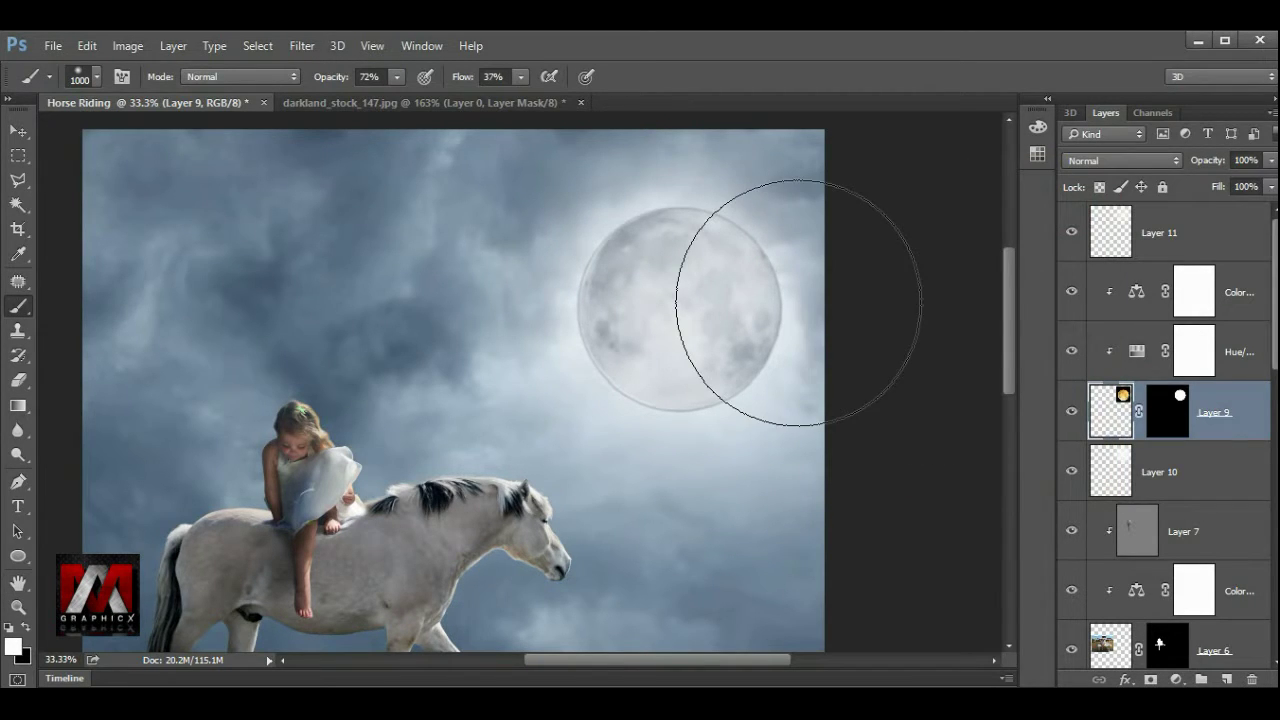
# - Fit the image in view and toggle the top moon glow to compare
pyautogui.hotkey('ctrl', '0')
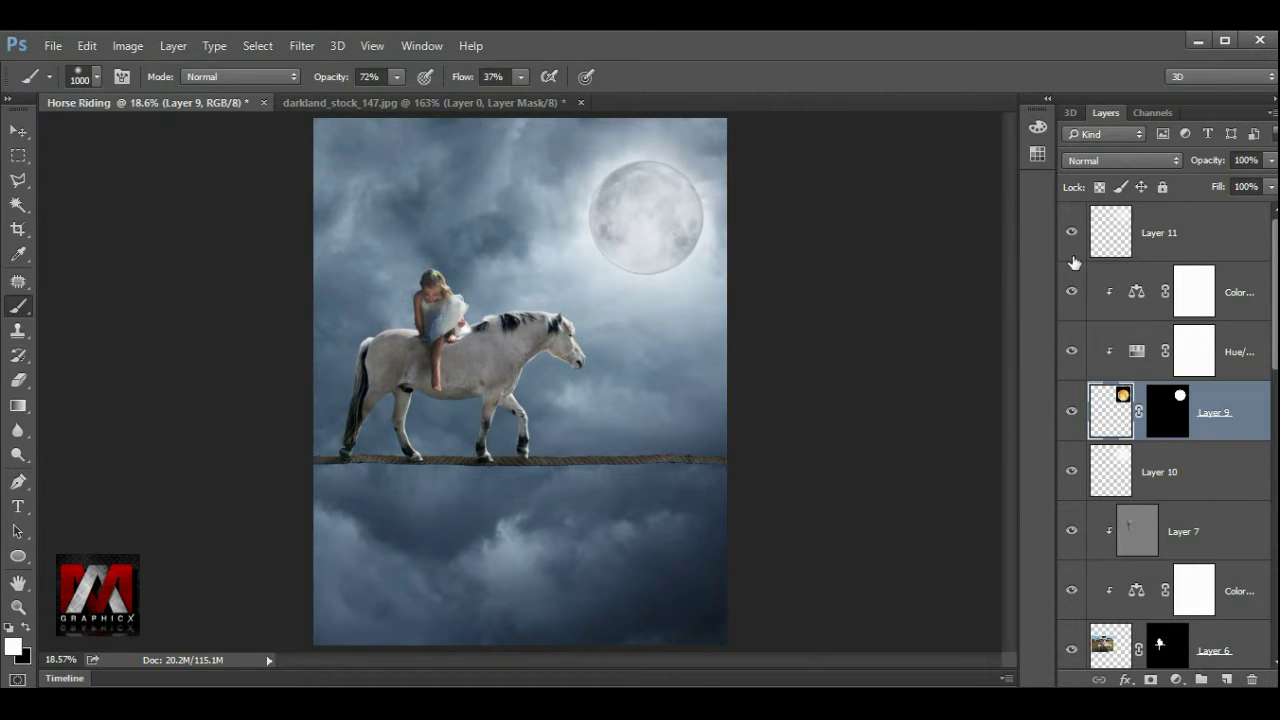
pyautogui.click(1070, 230)
pyautogui.click(1070, 232)
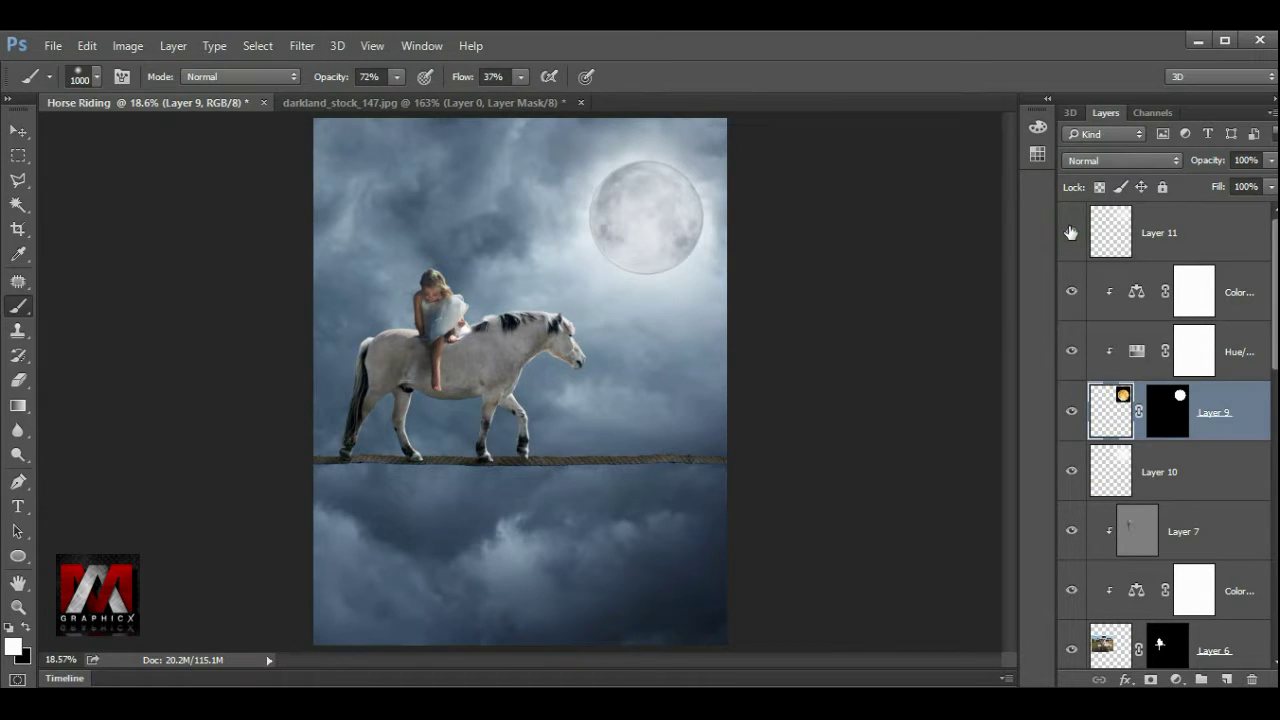
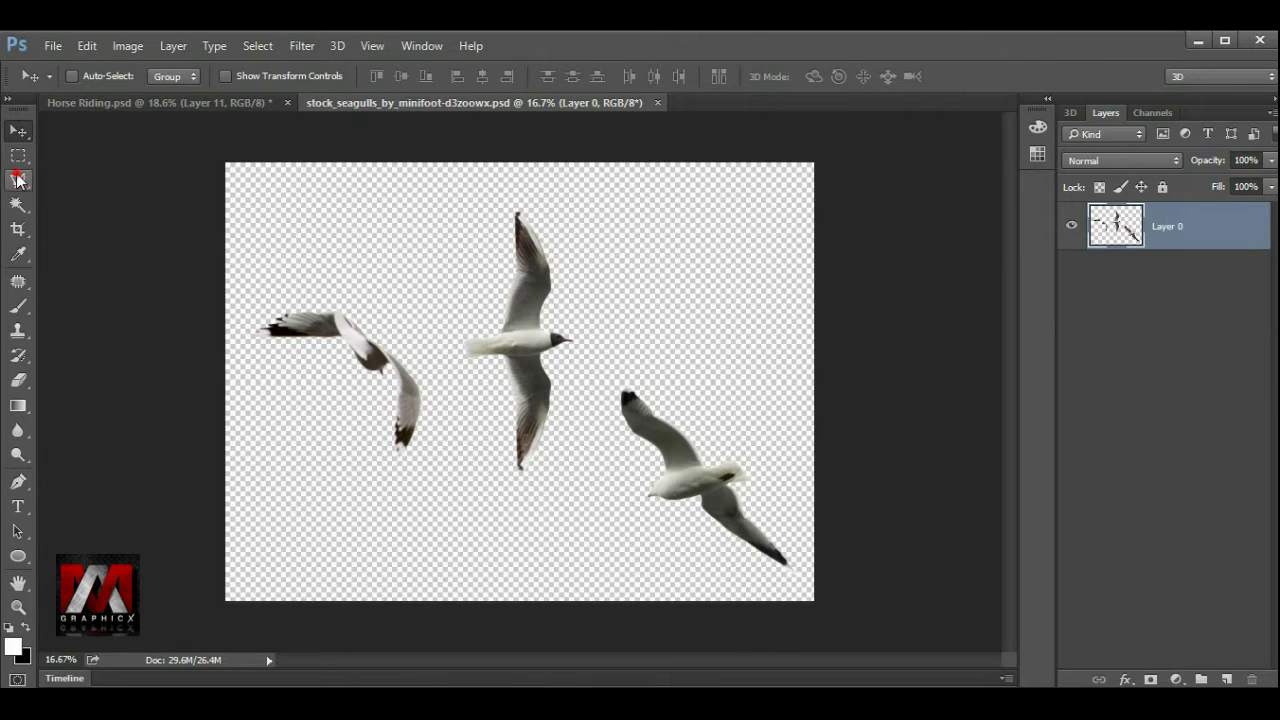
# - Lasso the right-hand seagull in the seagulls image and drag it into Horse Riding as Layer 12
pyautogui.click(18, 180)
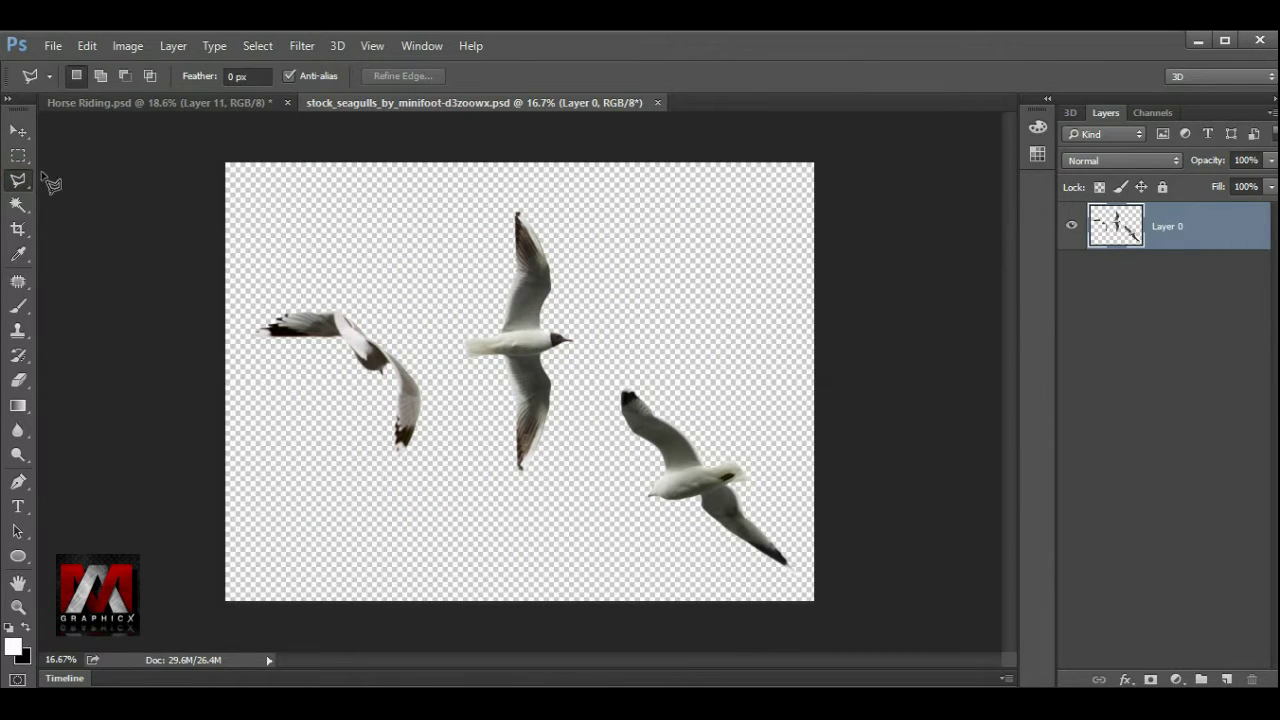
pyautogui.rightClick(18, 180)
pyautogui.click(85, 178)
pyautogui.moveTo(640, 372); pyautogui.dragTo(620, 498)
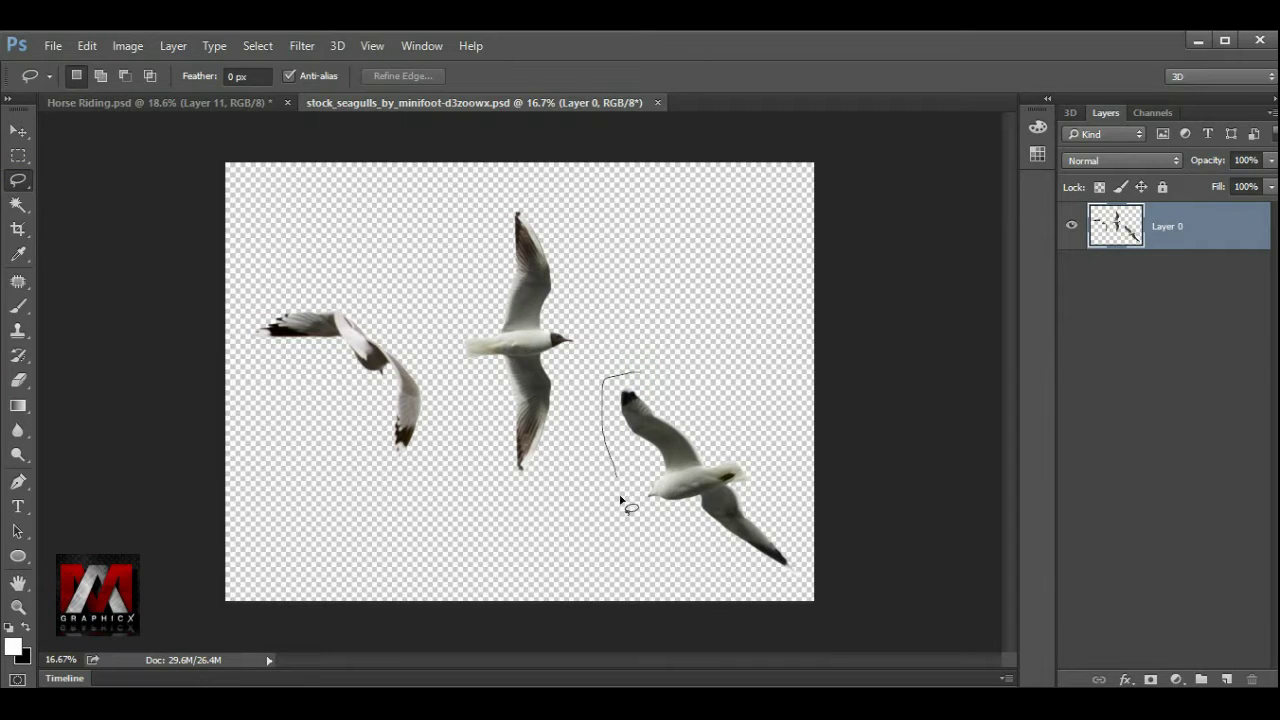
pyautogui.moveTo(678, 563); pyautogui.dragTo(692, 370)
pyautogui.click(18, 131)
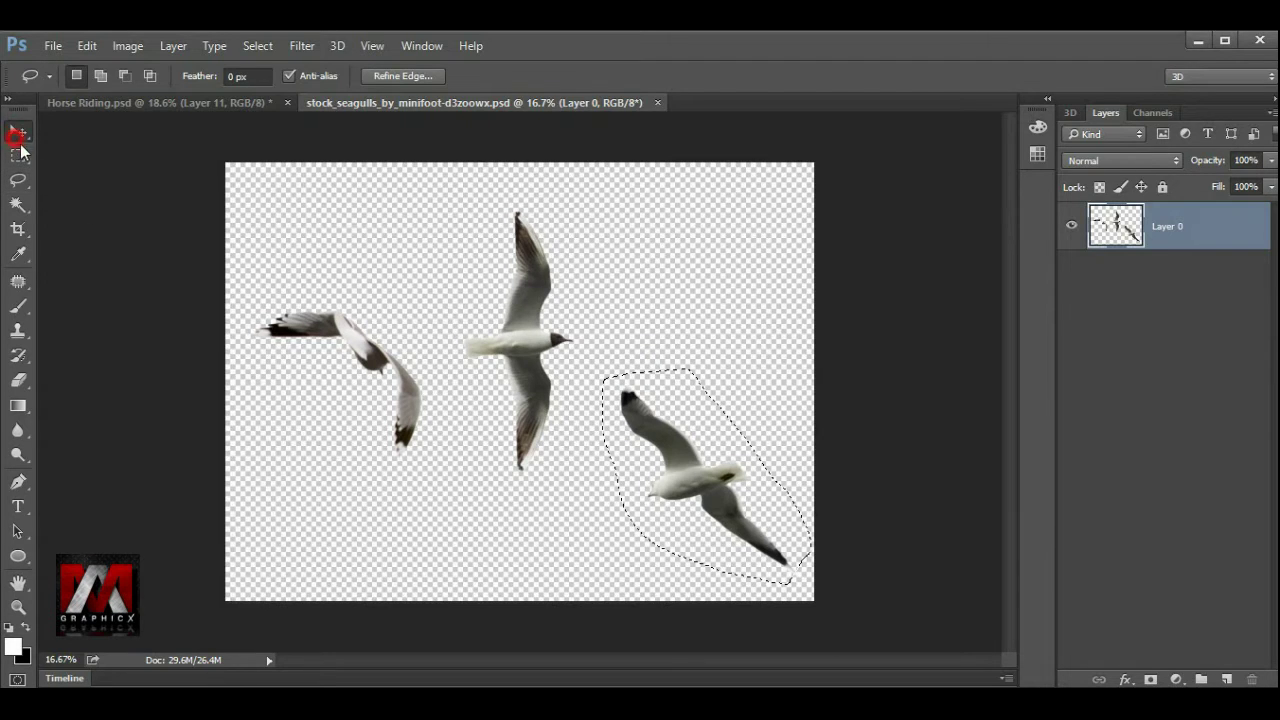
pyautogui.moveTo(695, 462); pyautogui.dragTo(217, 98)
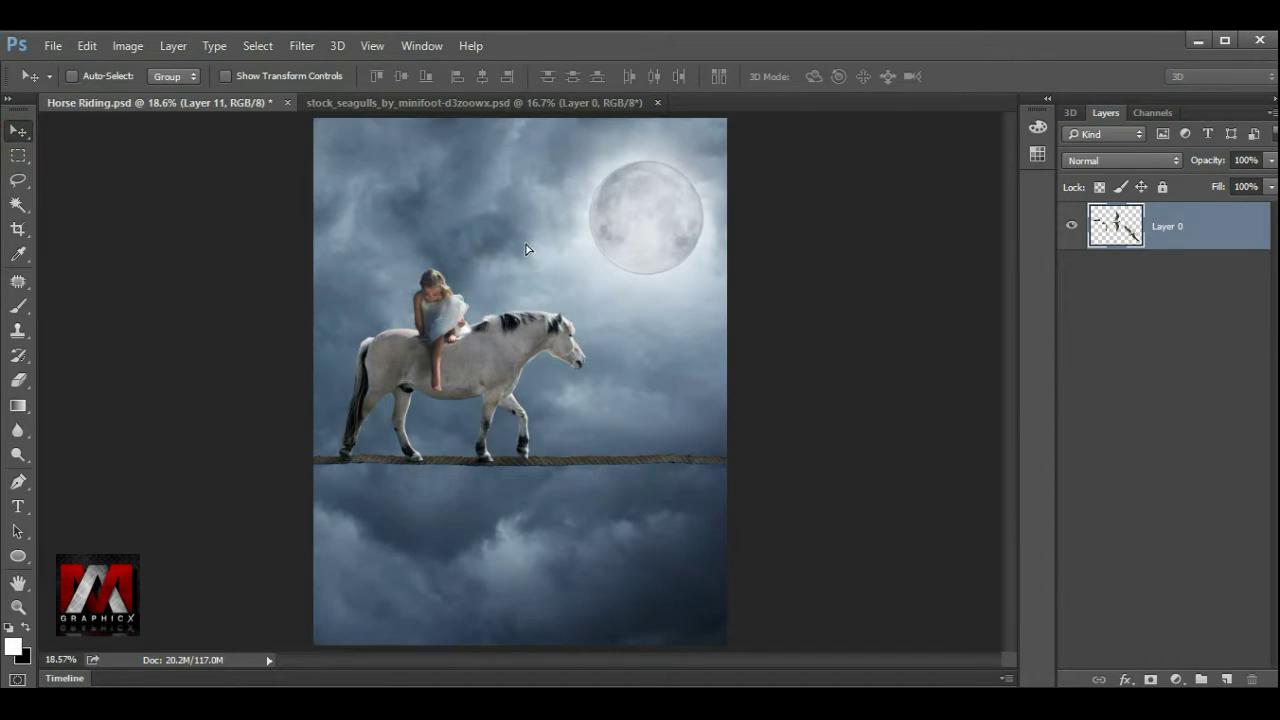
pyautogui.moveTo(217, 98)
pyautogui.mouseDown()
pyautogui.moveTo(563, 271)
pyautogui.moveTo(690, 354)
pyautogui.mouseUp()
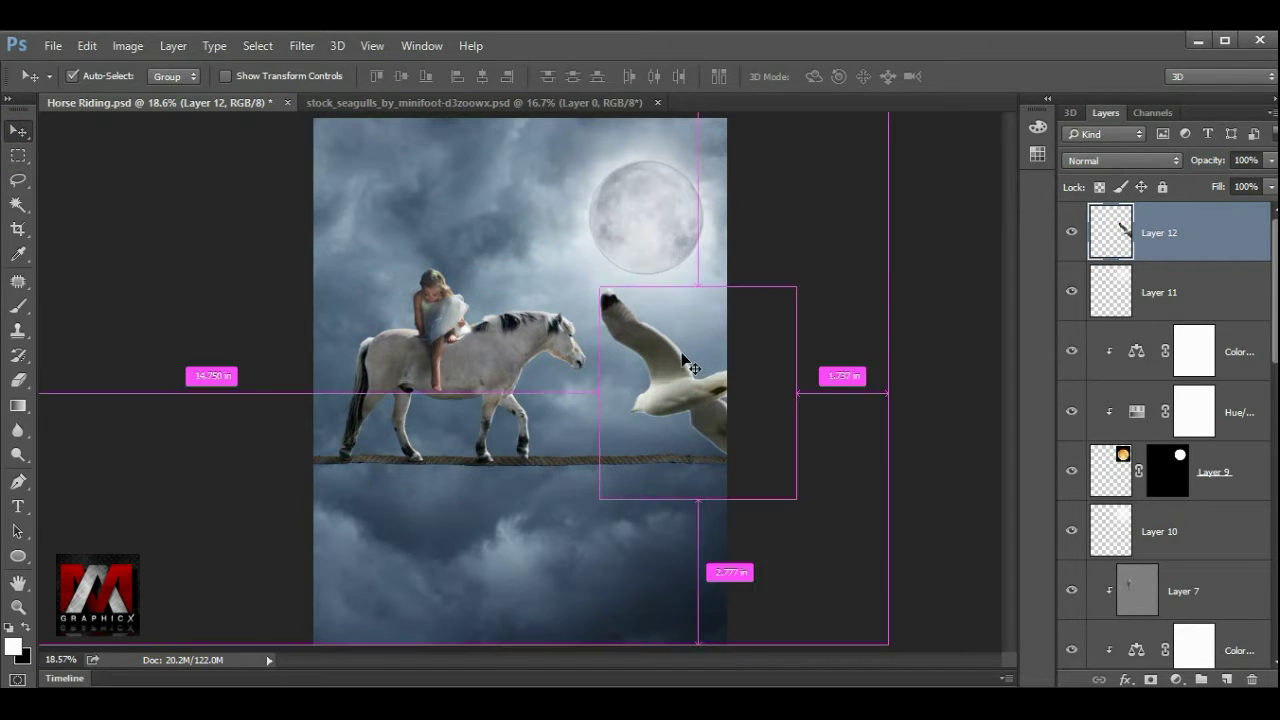
# - Shrink the new seagull and place it just below the rope
pyautogui.hotkey('ctrl', 't')
pyautogui.moveTo(597, 286); pyautogui.dragTo(686, 377)
pyautogui.moveTo(740, 435)
pyautogui.mouseDown()
pyautogui.moveTo(691, 526)
pyautogui.moveTo(671, 534)
pyautogui.mouseUp()
pyautogui.moveTo(614, 474); pyautogui.dragTo(640, 502)
pyautogui.moveTo(683, 548); pyautogui.dragTo(671, 525)
pyautogui.click(861, 76)
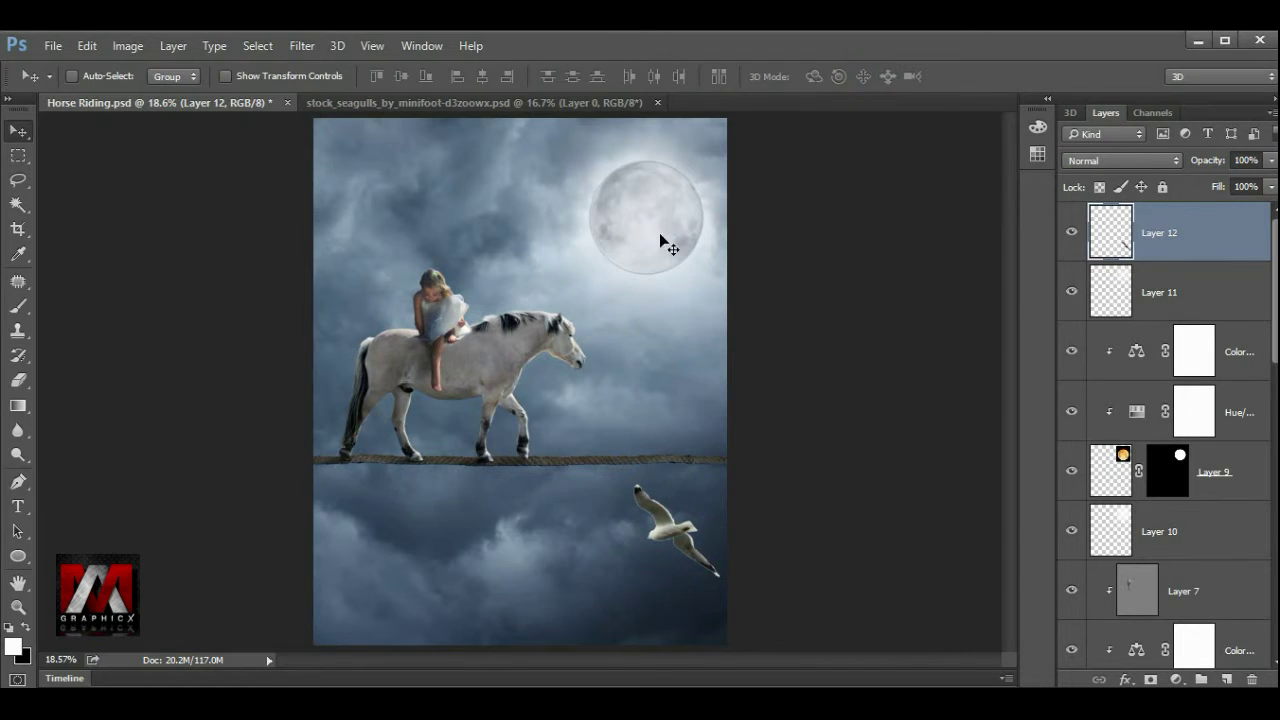
# - Lasso the left seagull into the composite, then scale it down and flip it horizontally beside the moon
pyautogui.click(494, 103)
pyautogui.press('l')
pyautogui.moveTo(303, 275)
pyautogui.mouseDown()
pyautogui.moveTo(452, 481)
pyautogui.moveTo(409, 297)
pyautogui.moveTo(216, 98)
pyautogui.moveTo(440, 207)
pyautogui.mouseUp()
pyautogui.press('v')
pyautogui.hotkey('ctrl', 't')
pyautogui.moveTo(491, 149)
pyautogui.mouseDown()
pyautogui.moveTo(366, 202)
pyautogui.moveTo(375, 245)
pyautogui.moveTo(575, 179)
pyautogui.mouseUp()
pyautogui.rightClick(494, 196)
pyautogui.click(584, 480)
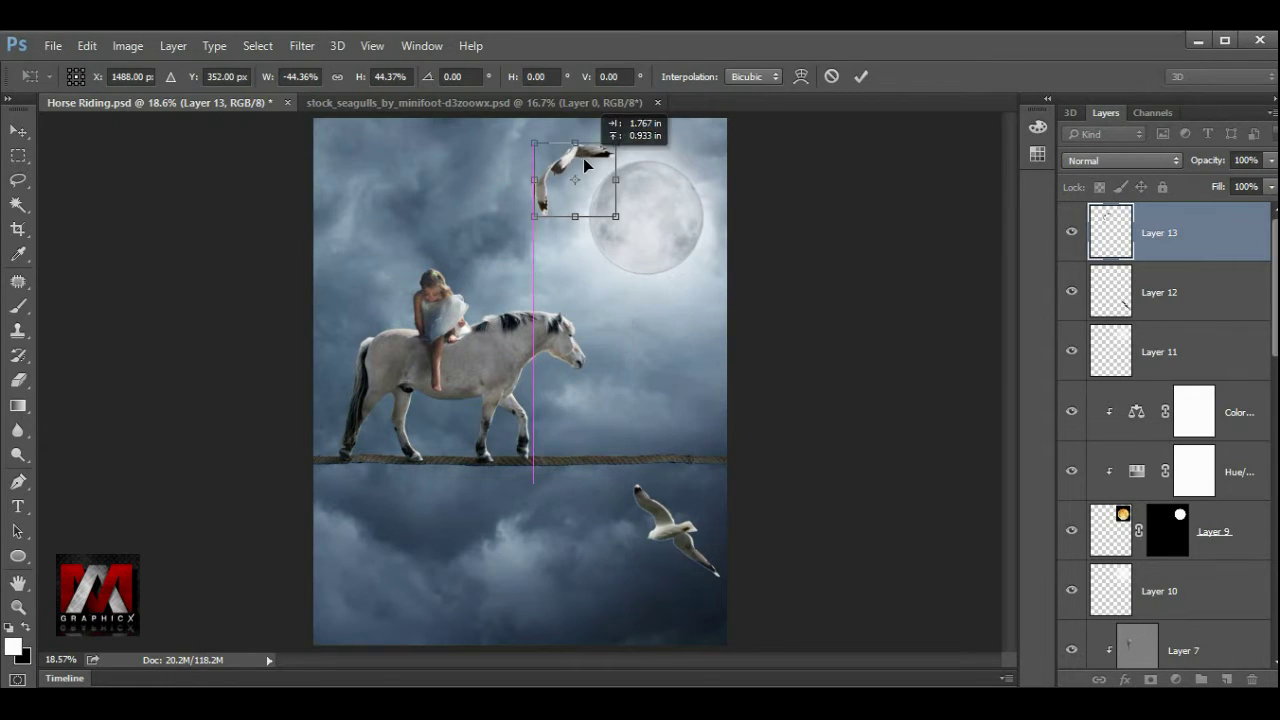
pyautogui.moveTo(625, 140); pyautogui.dragTo(603, 158)
pyautogui.click(860, 76)
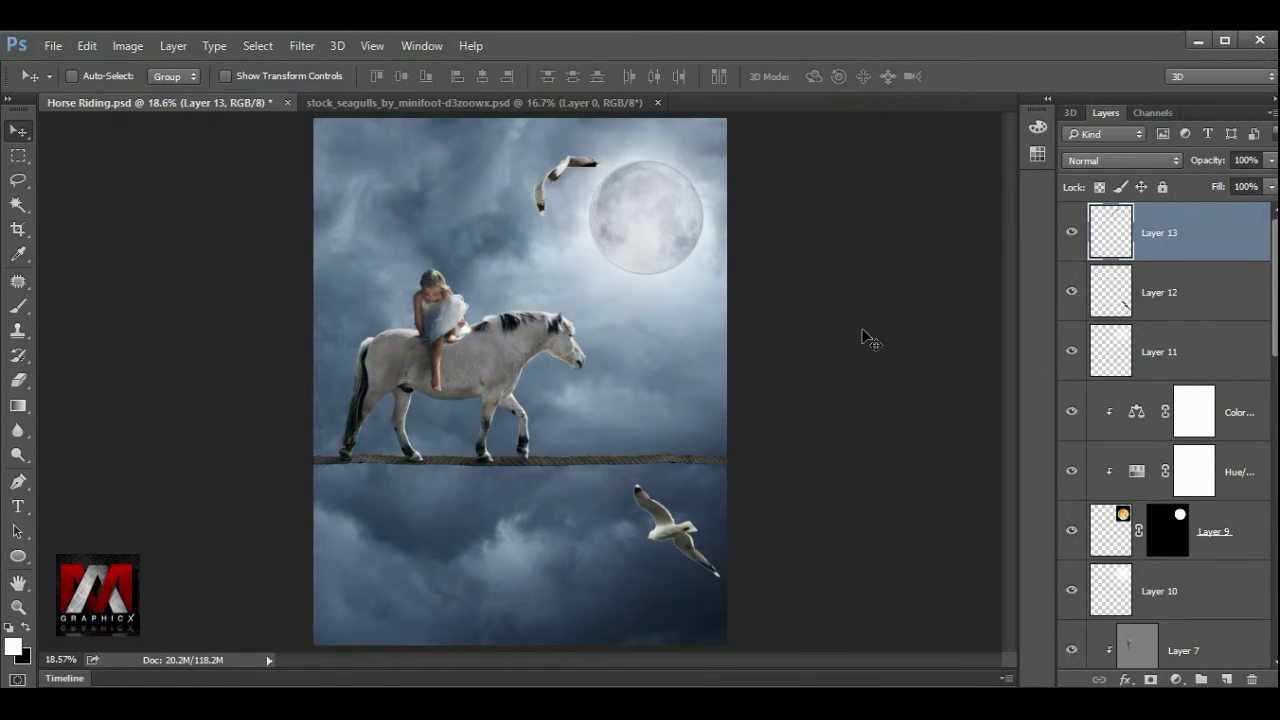
# - Move the Layer 12 gull to the lower left below the rope and flip it horizontally
pyautogui.click(1175, 295)
pyautogui.hotkey('ctrl', 't')
pyautogui.moveTo(700, 522); pyautogui.dragTo(405, 540)
pyautogui.rightClick(410, 546)
pyautogui.click(458, 495)
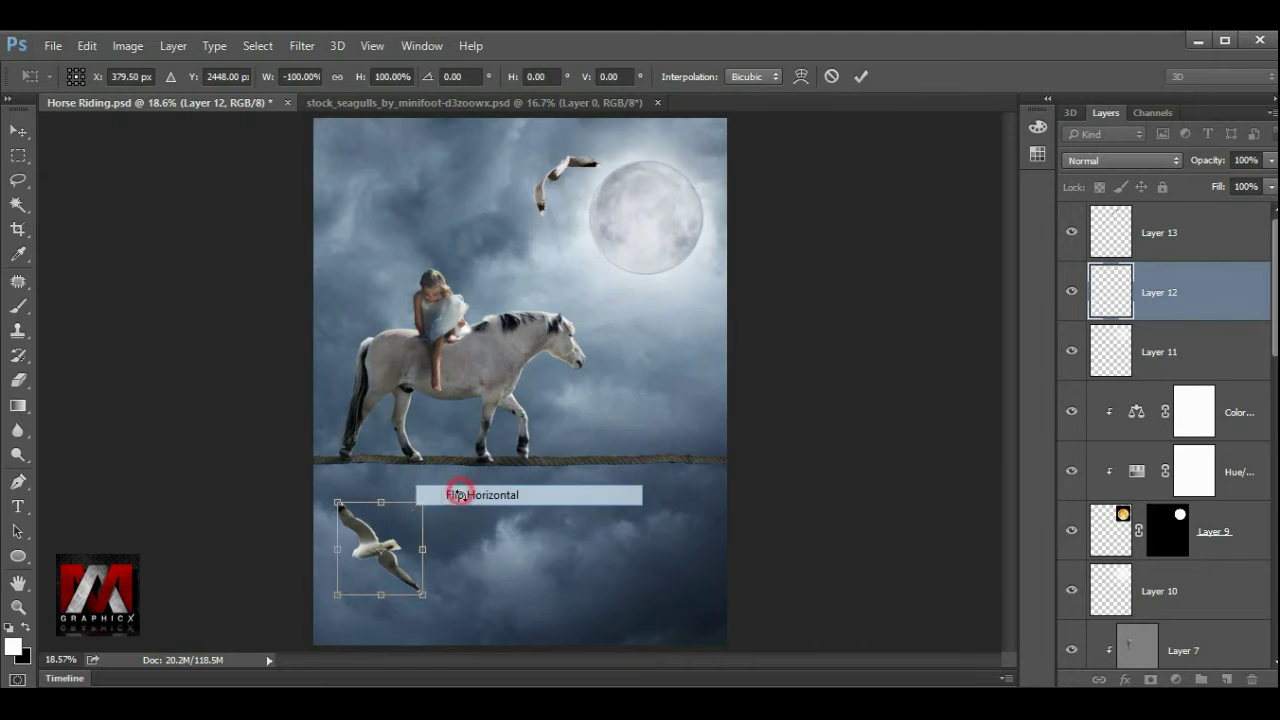
pyautogui.click(860, 76)
pyautogui.click(1166, 237)
# - Duplicate the moon gull as Layer 13 copy, then move it below the rope and flip it horizontally
pyautogui.hotkey('ctrl', 'j')
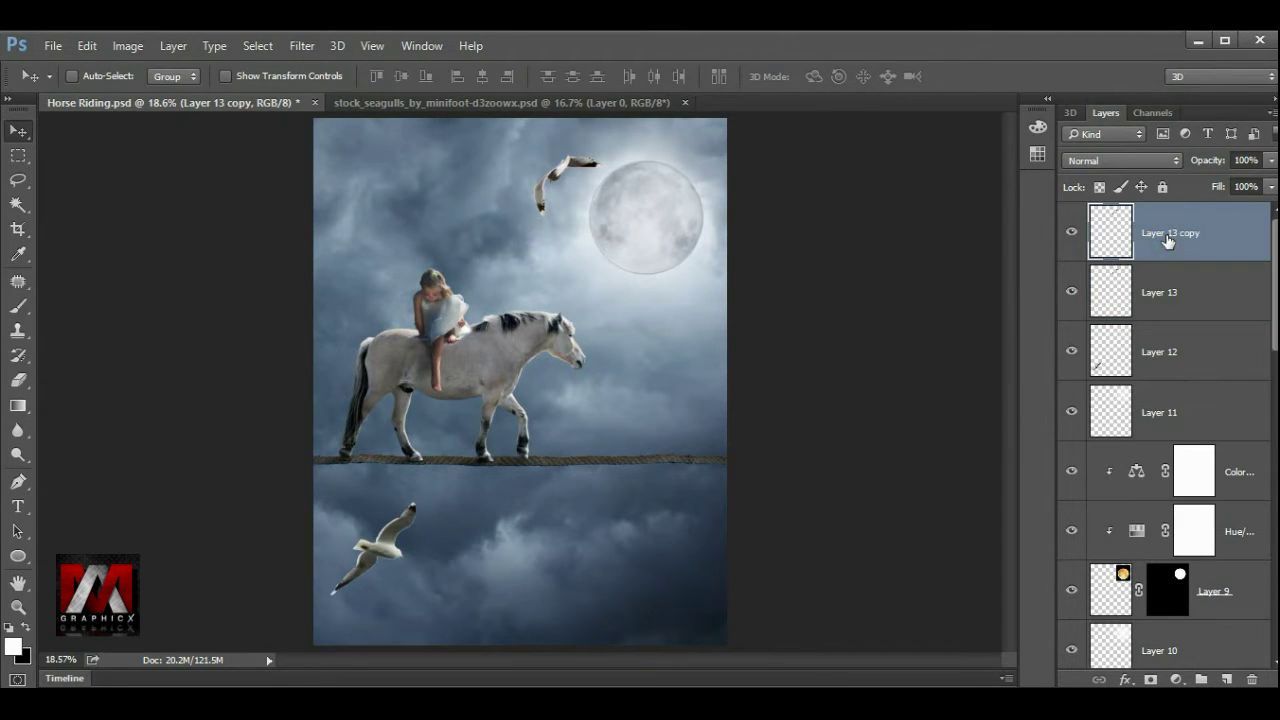
pyautogui.hotkey('ctrl', 't')
pyautogui.moveTo(571, 160)
pyautogui.mouseDown()
pyautogui.moveTo(640, 512)
pyautogui.moveTo(592, 505)
pyautogui.moveTo(603, 492)
pyautogui.mouseUp()
pyautogui.rightClick(652, 496)
pyautogui.click(700, 460)
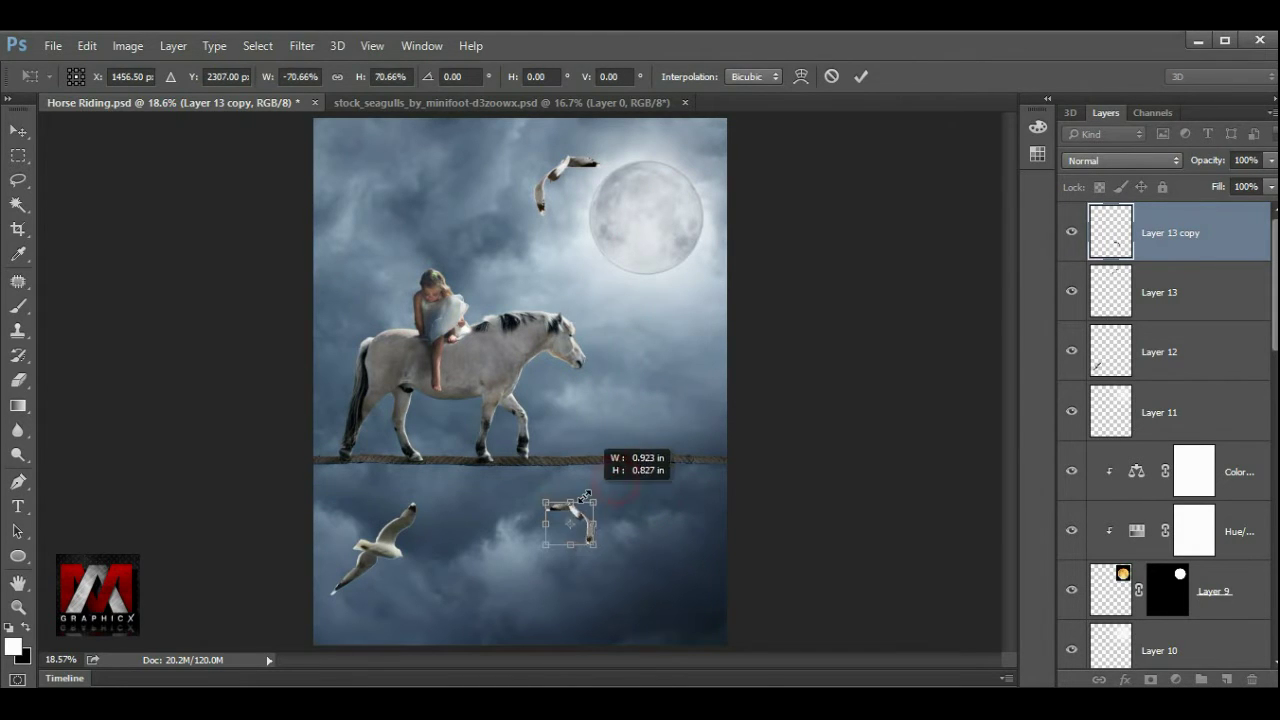
pyautogui.click(860, 76)
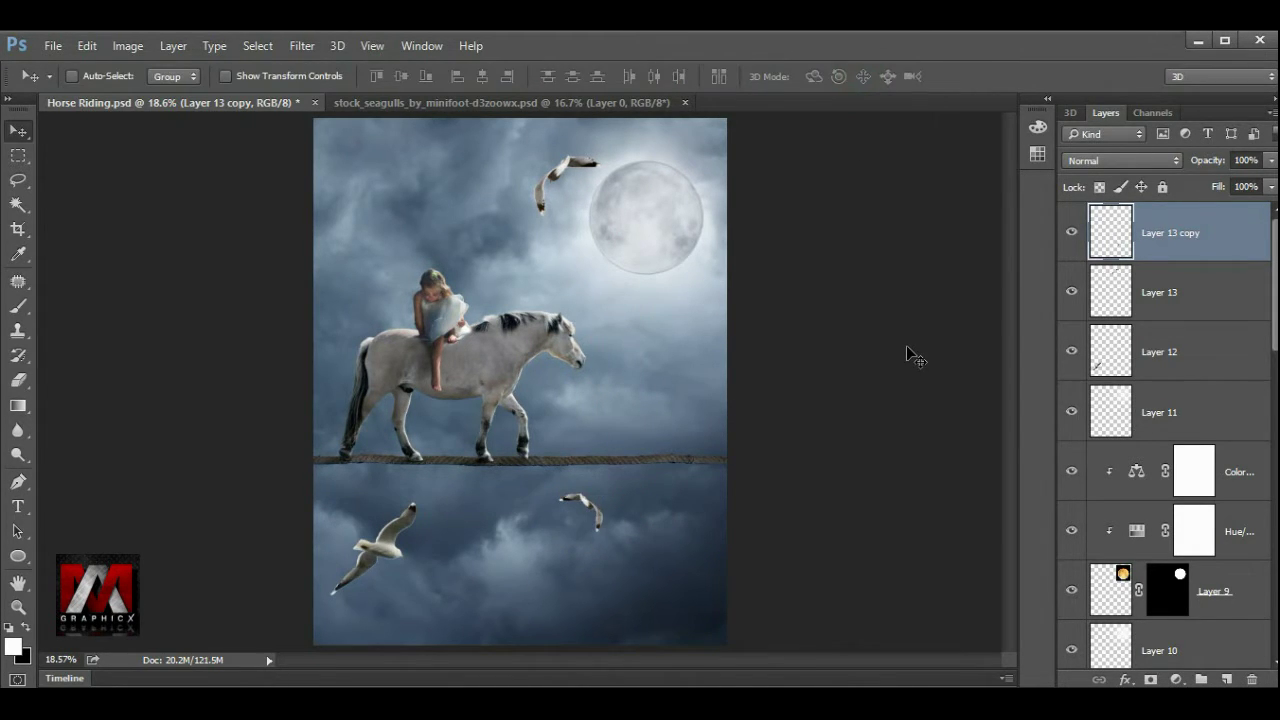
# - Toggle the visibility of Layer 11 and the Layer 12 gull to check their content
pyautogui.click(1176, 410)
pyautogui.click(1071, 412)
pyautogui.click(1071, 412)
pyautogui.click(1170, 356)
pyautogui.click(1071, 355)
pyautogui.click(1071, 355)
# - Duplicate the Layer 12 gull, flip the copy and place it right of the horse at about 87%
pyautogui.hotkey('ctrl', 'j')
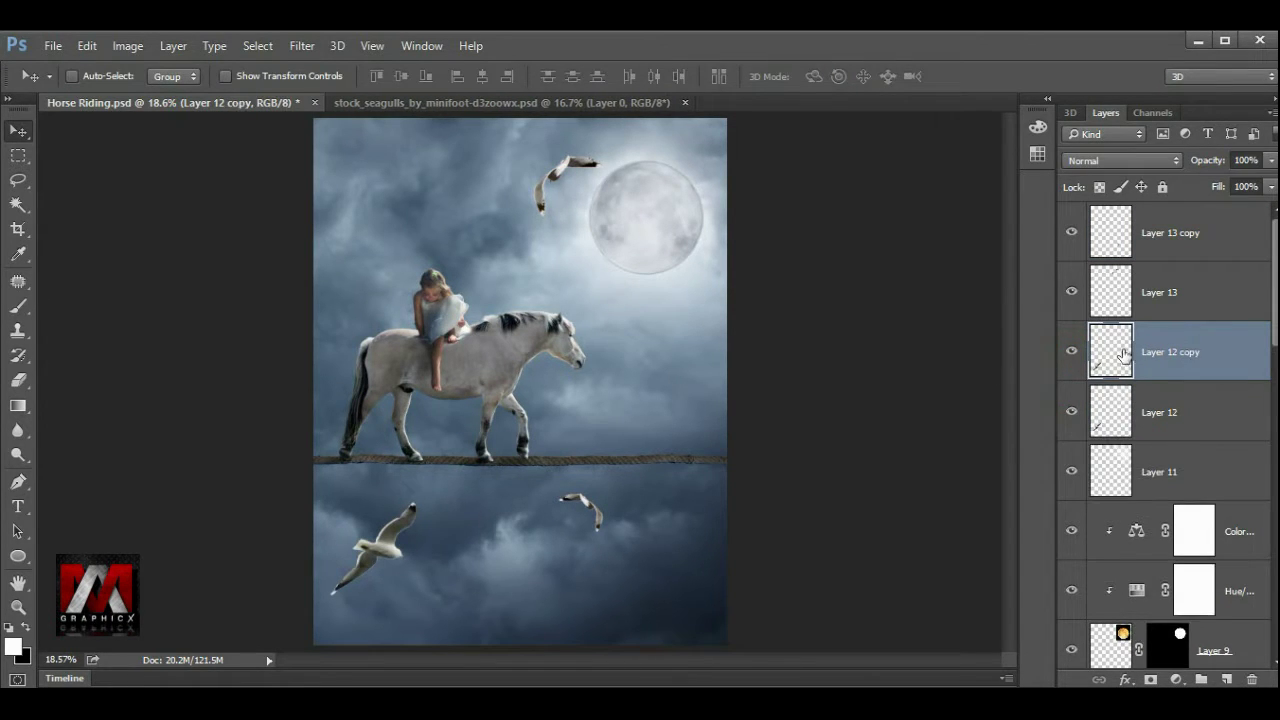
pyautogui.hotkey('ctrl', 't')
pyautogui.moveTo(402, 530)
pyautogui.mouseDown()
pyautogui.moveTo(655, 425)
pyautogui.moveTo(735, 320)
pyautogui.moveTo(716, 318)
pyautogui.mouseUp()
pyautogui.rightClick(676, 350)
pyautogui.click(785, 633)
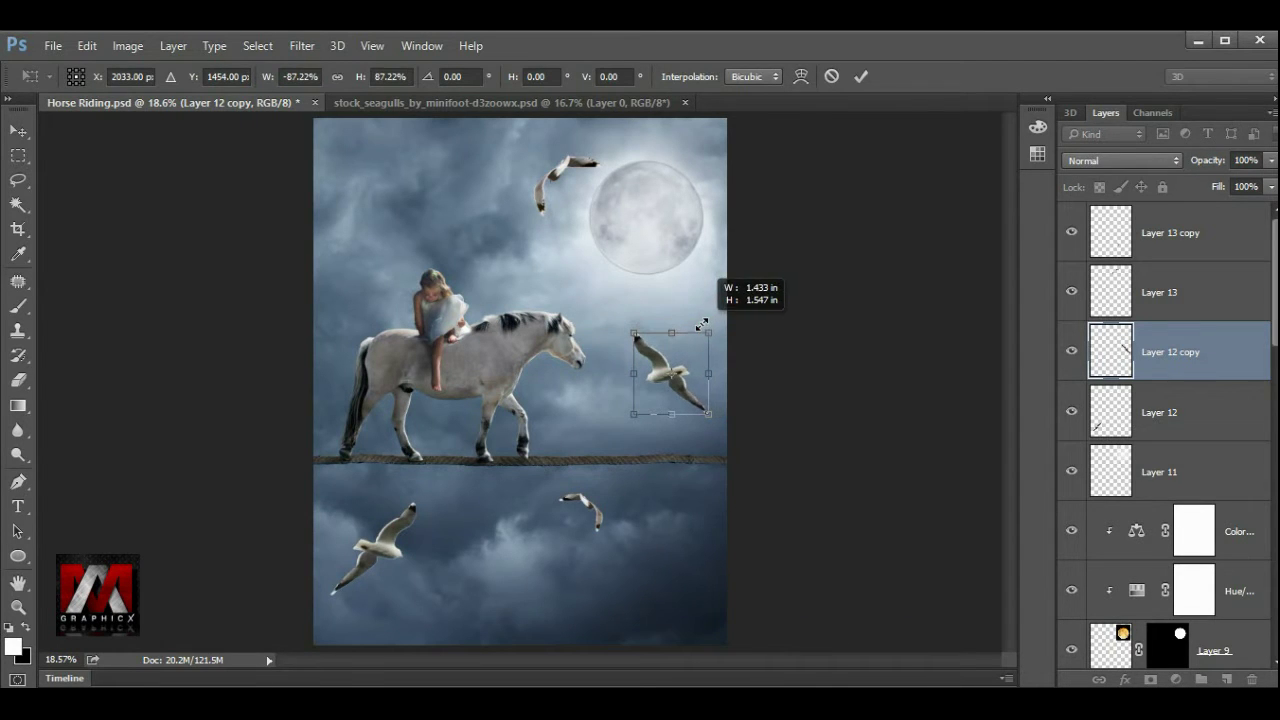
pyautogui.click(860, 77)
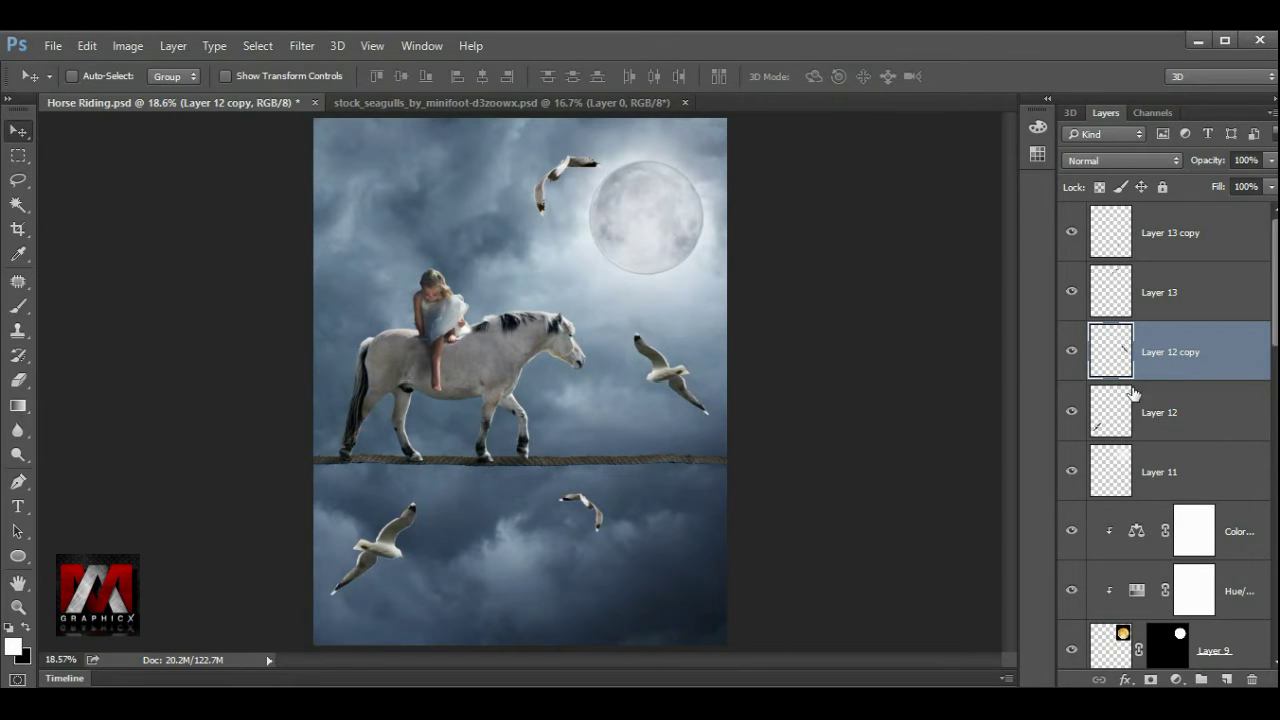
pyautogui.click(1159, 418)
# - Add Curves adjustments darkening the midtones of the Layer 12 and Layer 12 copy gulls
pyautogui.click(1176, 679)
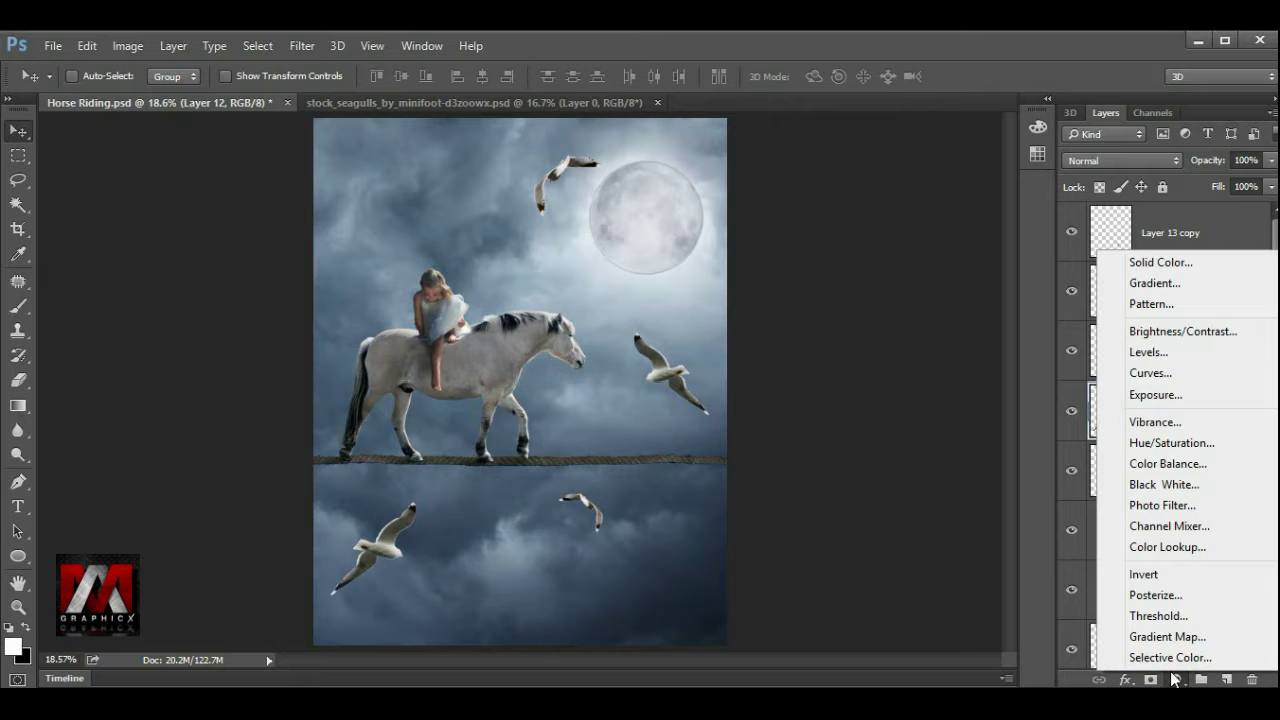
pyautogui.click(1167, 372)
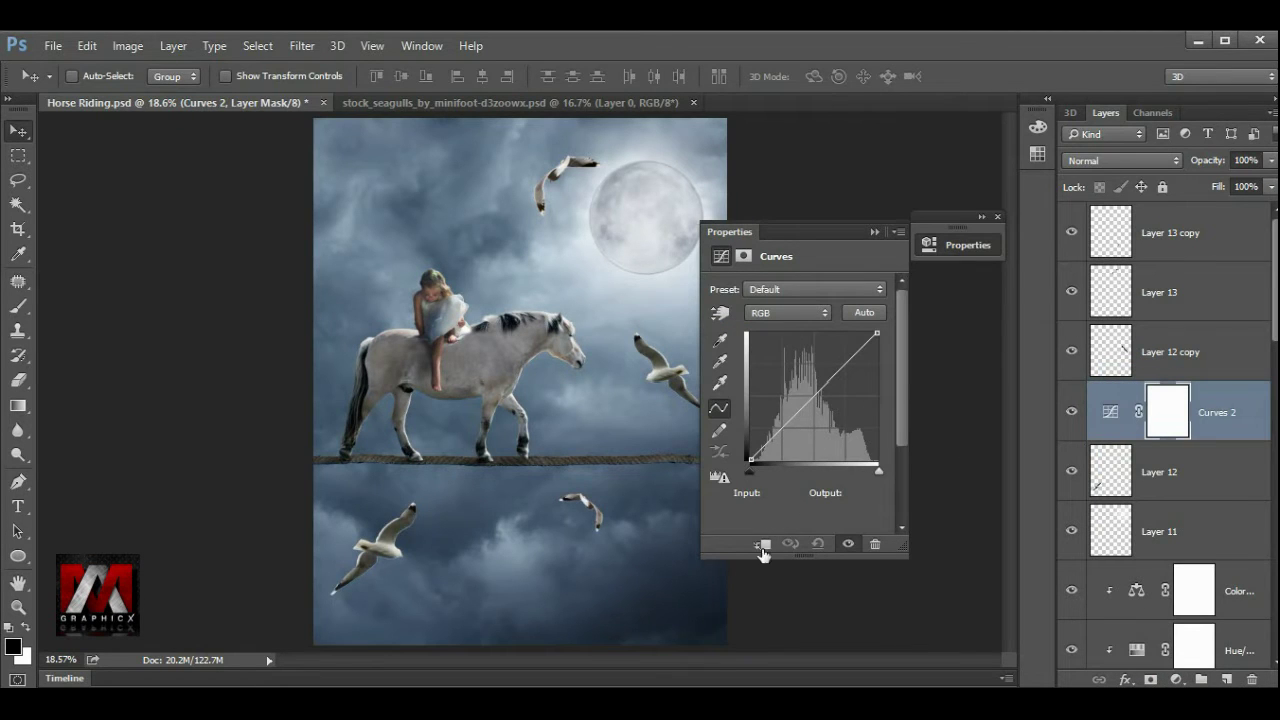
pyautogui.moveTo(818, 393); pyautogui.dragTo(818, 412)
pyautogui.click(958, 245)
pyautogui.click(1144, 336)
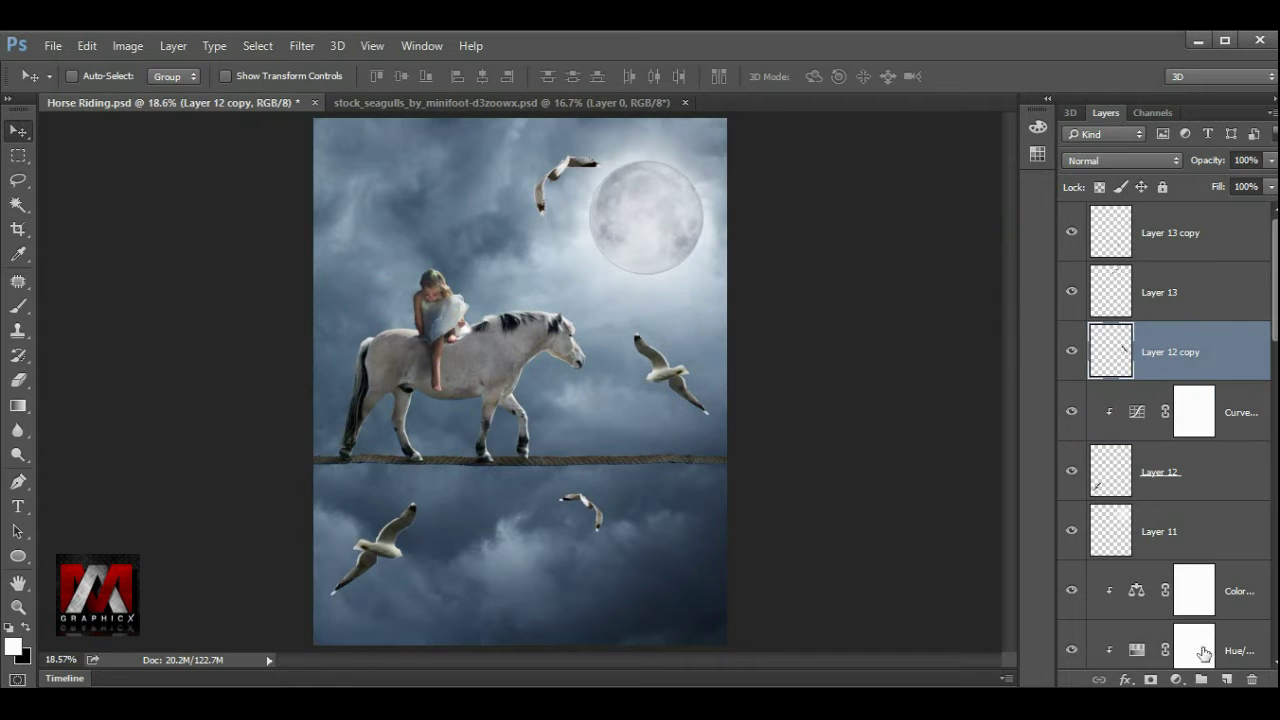
pyautogui.click(1176, 679)
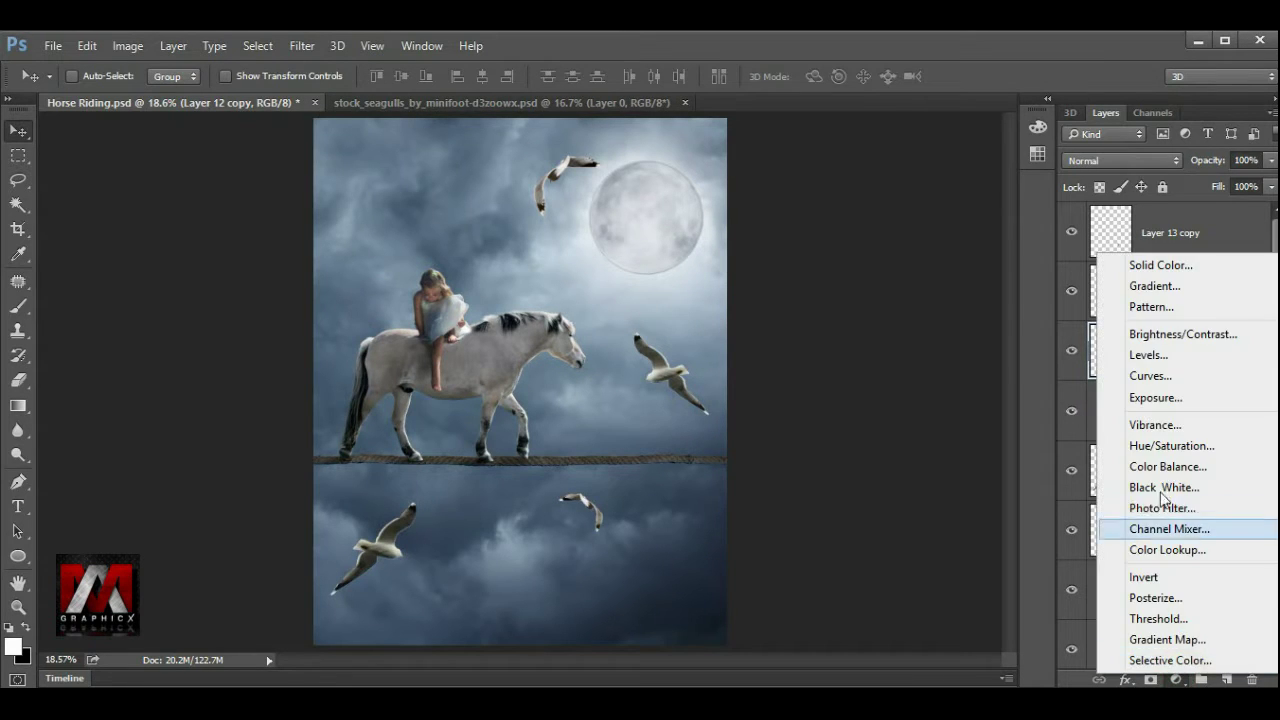
pyautogui.click(1140, 372)
pyautogui.click(762, 543)
pyautogui.moveTo(810, 447); pyautogui.dragTo(819, 405)
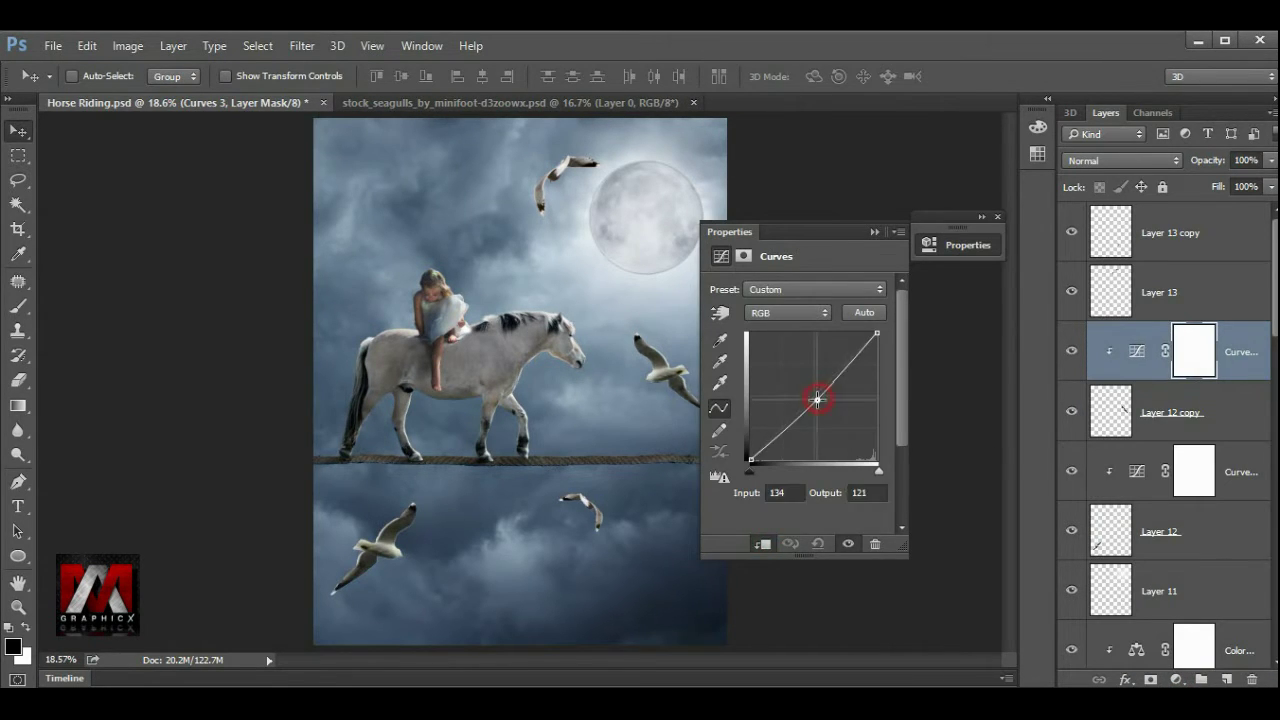
pyautogui.click(997, 218)
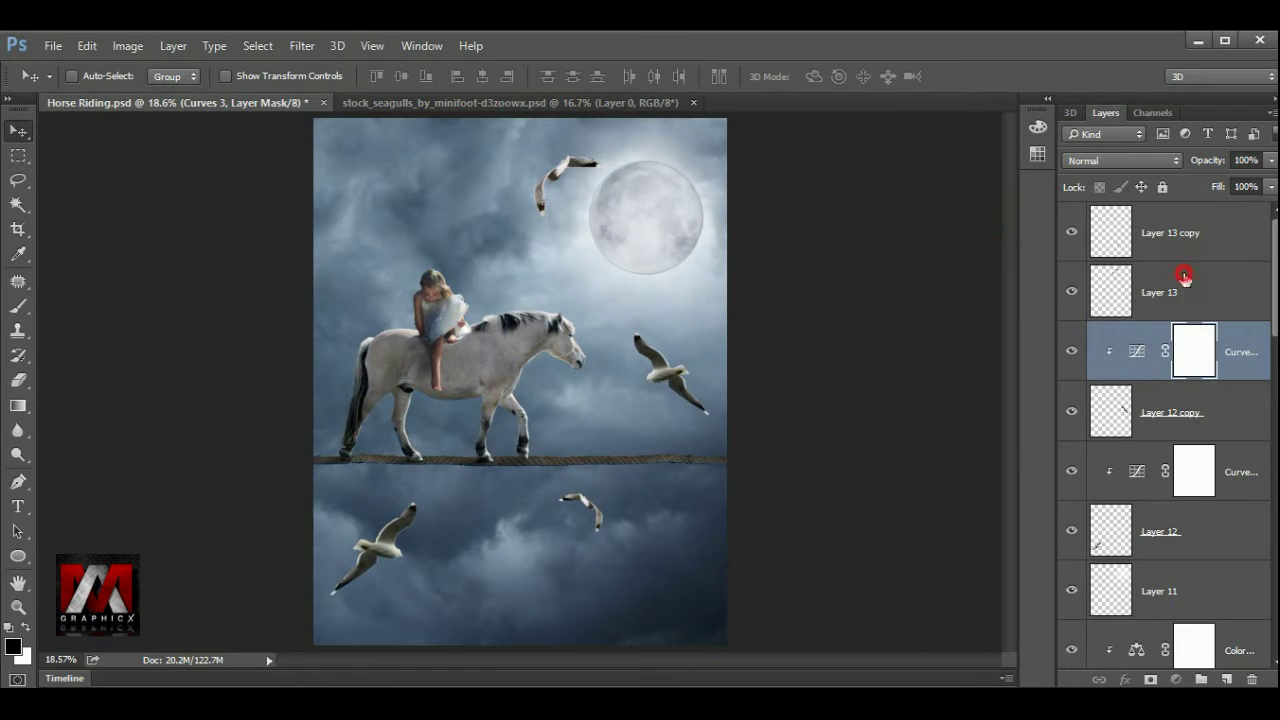
# - Add clipped darkening Curves adjustments to the Layer 13 and Layer 13 copy gulls
pyautogui.click(1182, 282)
pyautogui.click(1176, 679)
pyautogui.click(1150, 381)
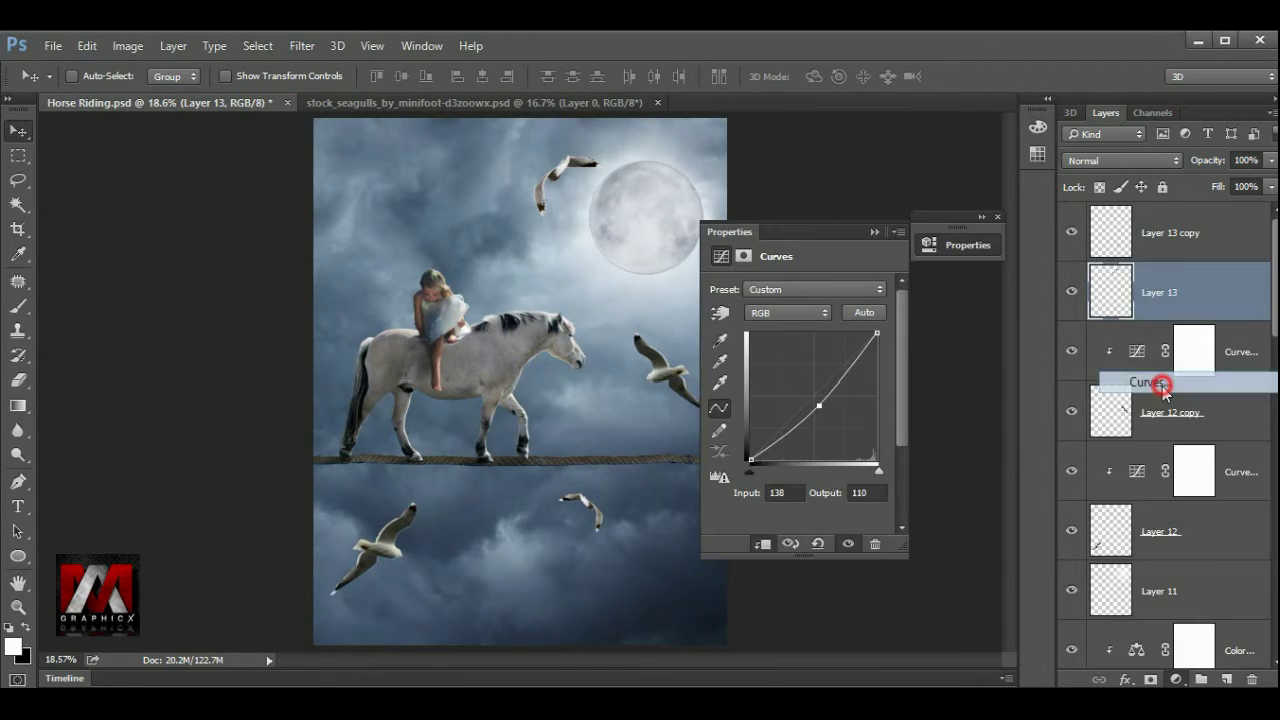
pyautogui.click(762, 543)
pyautogui.moveTo(820, 391); pyautogui.dragTo(824, 410)
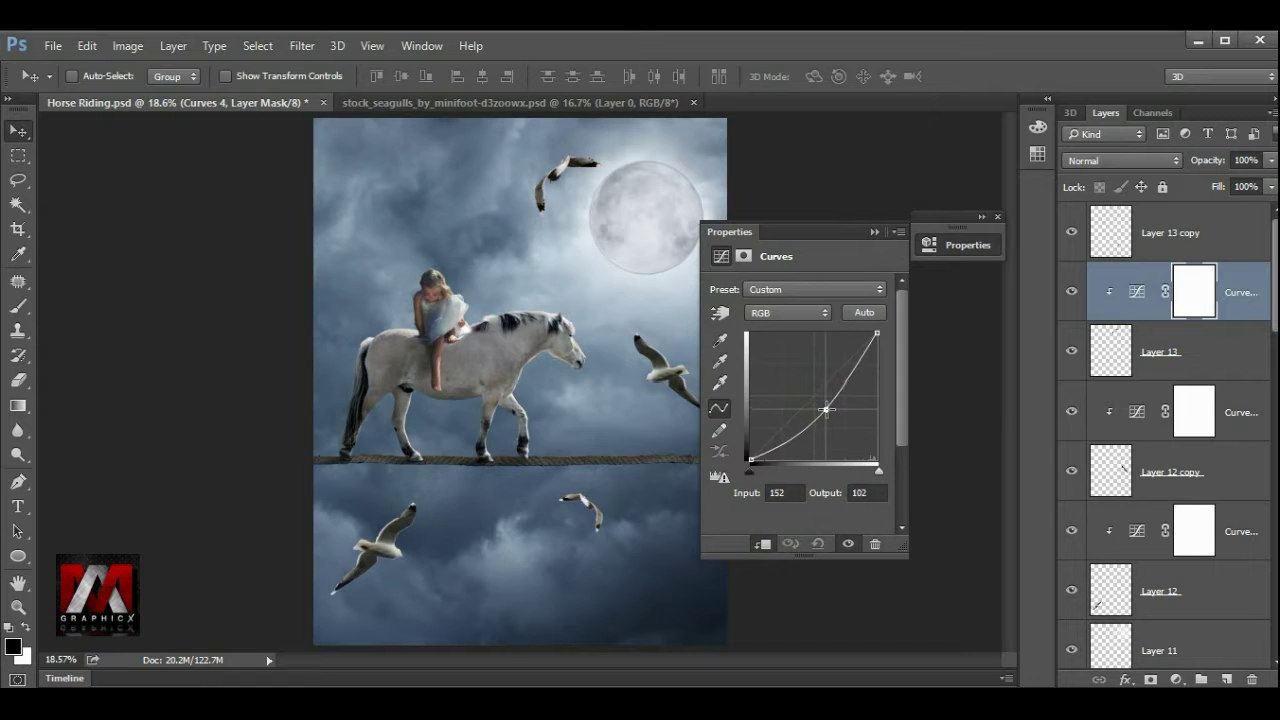
pyautogui.click(997, 217)
pyautogui.click(1180, 232)
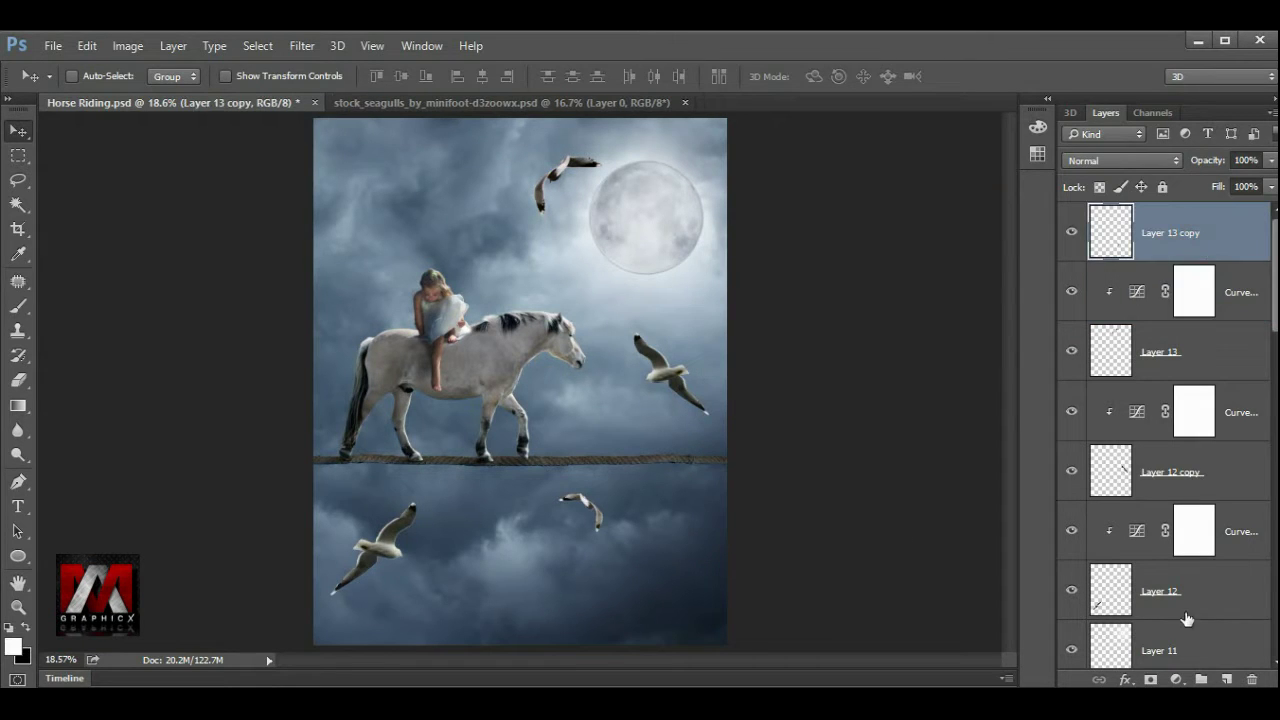
pyautogui.click(1176, 679)
pyautogui.click(1150, 383)
pyautogui.click(762, 543)
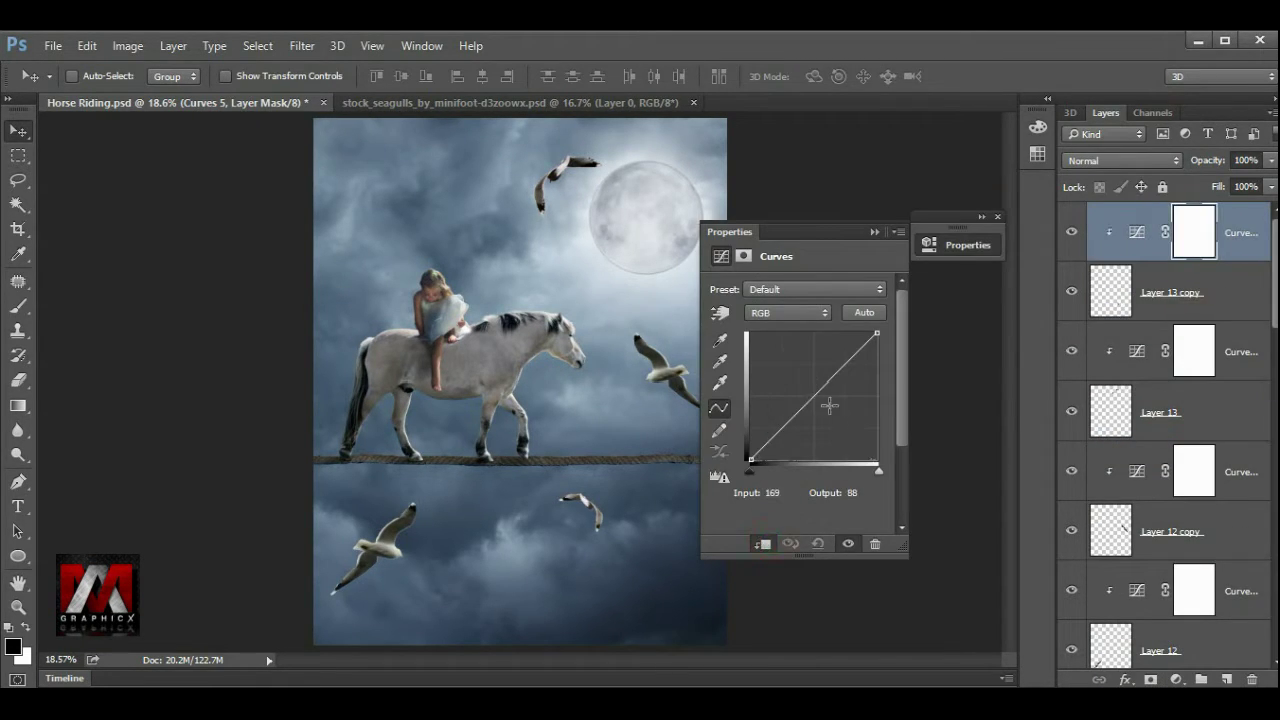
pyautogui.moveTo(826, 386); pyautogui.dragTo(826, 411)
pyautogui.click(997, 217)
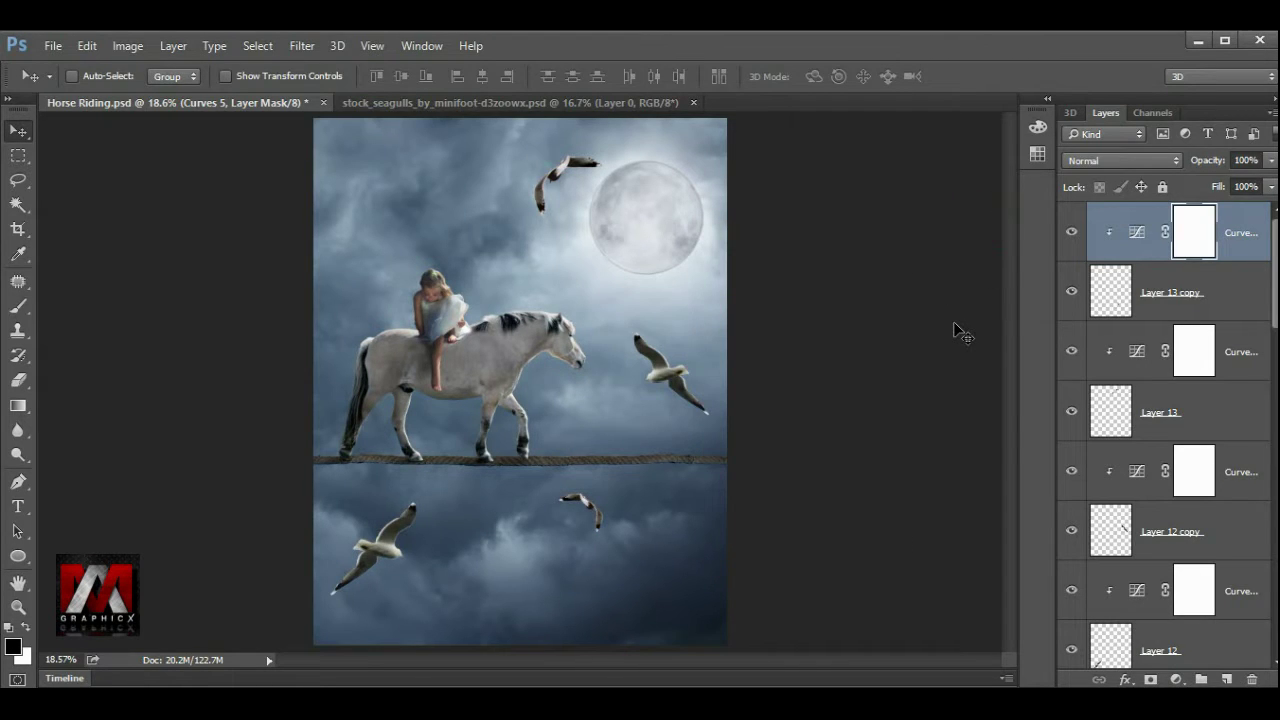
# - Lower Layer 13 copy's opacity to 57% and zoom out to view the whole image
pyautogui.click(1240, 234)
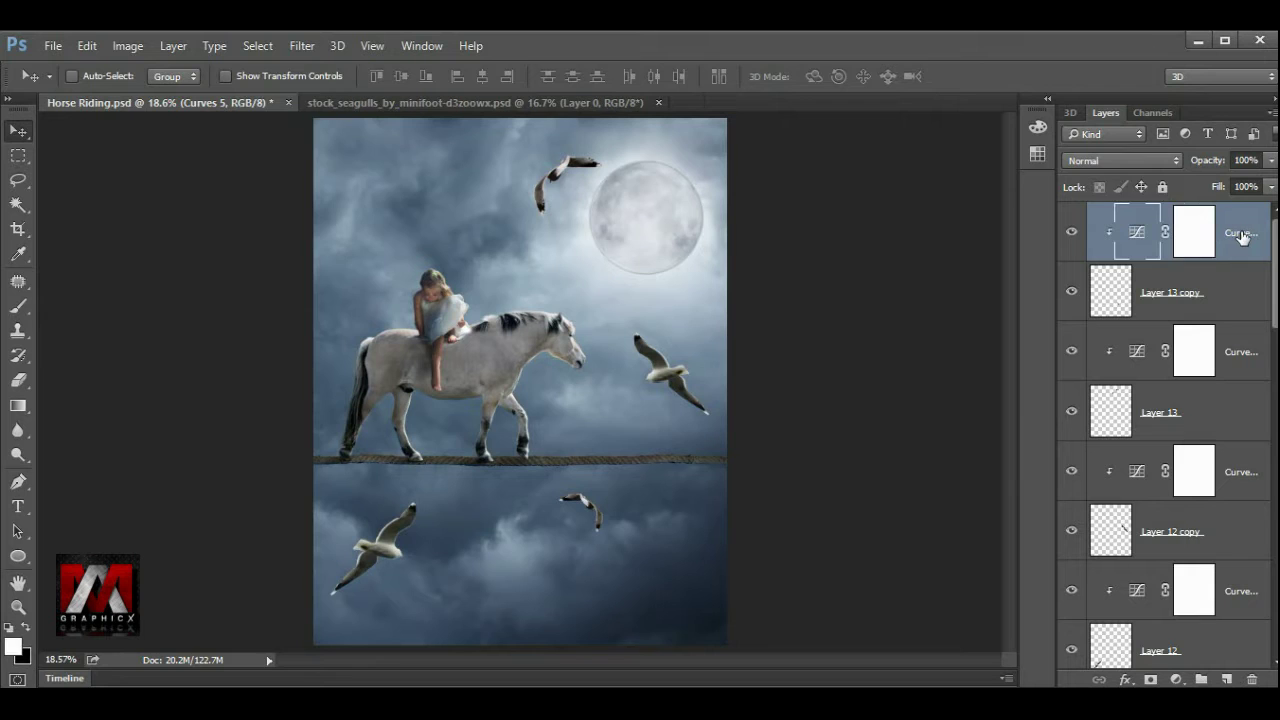
pyautogui.click(1177, 416)
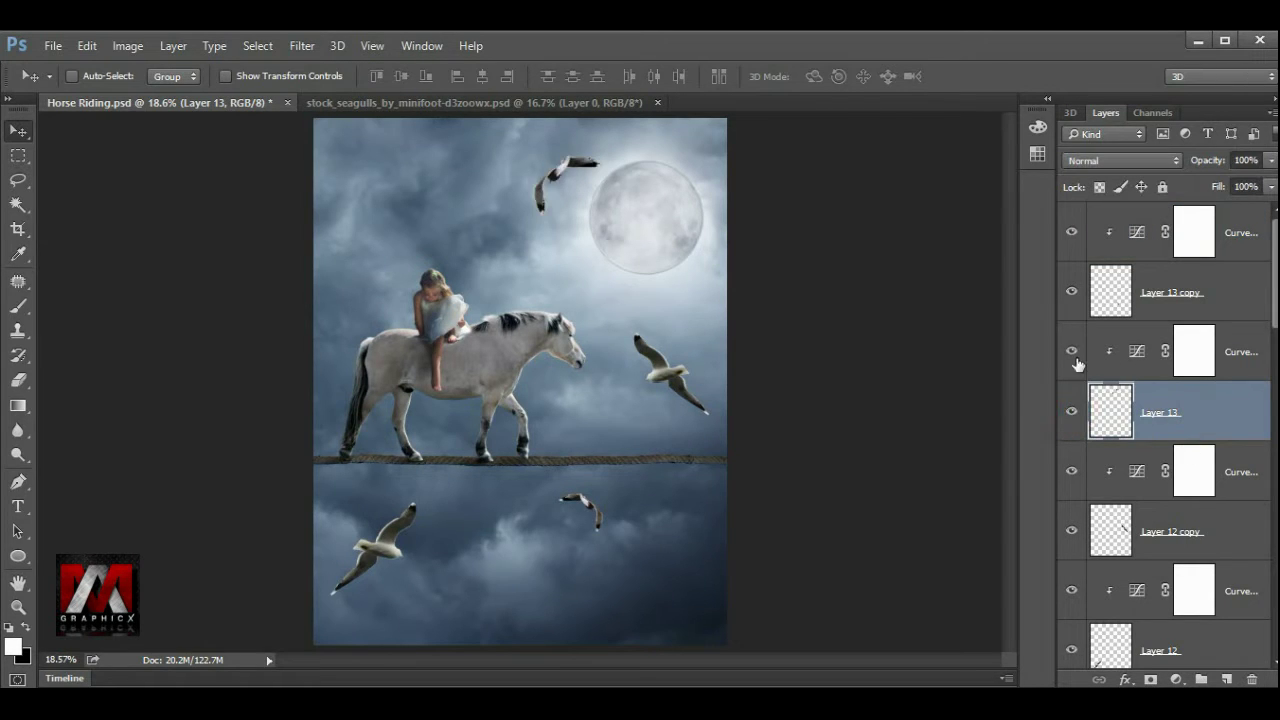
pyautogui.click(1195, 298)
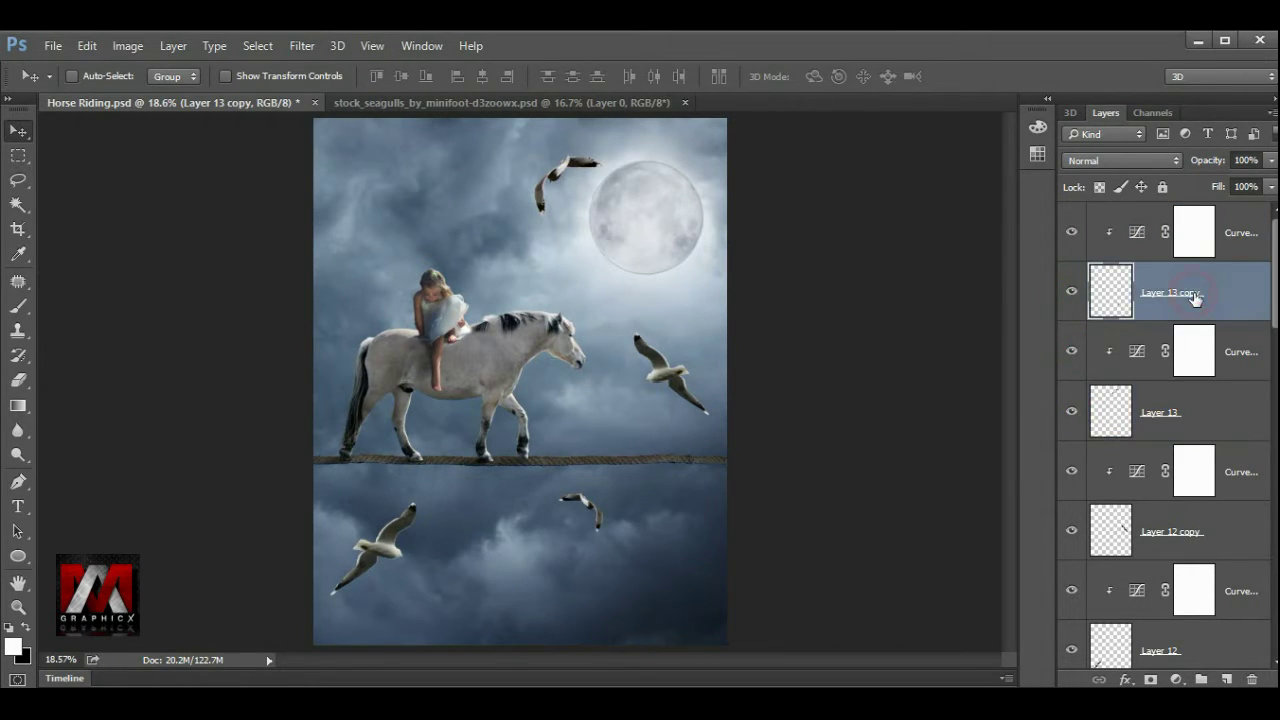
pyautogui.moveTo(1271, 160); pyautogui.dragTo(1258, 187)
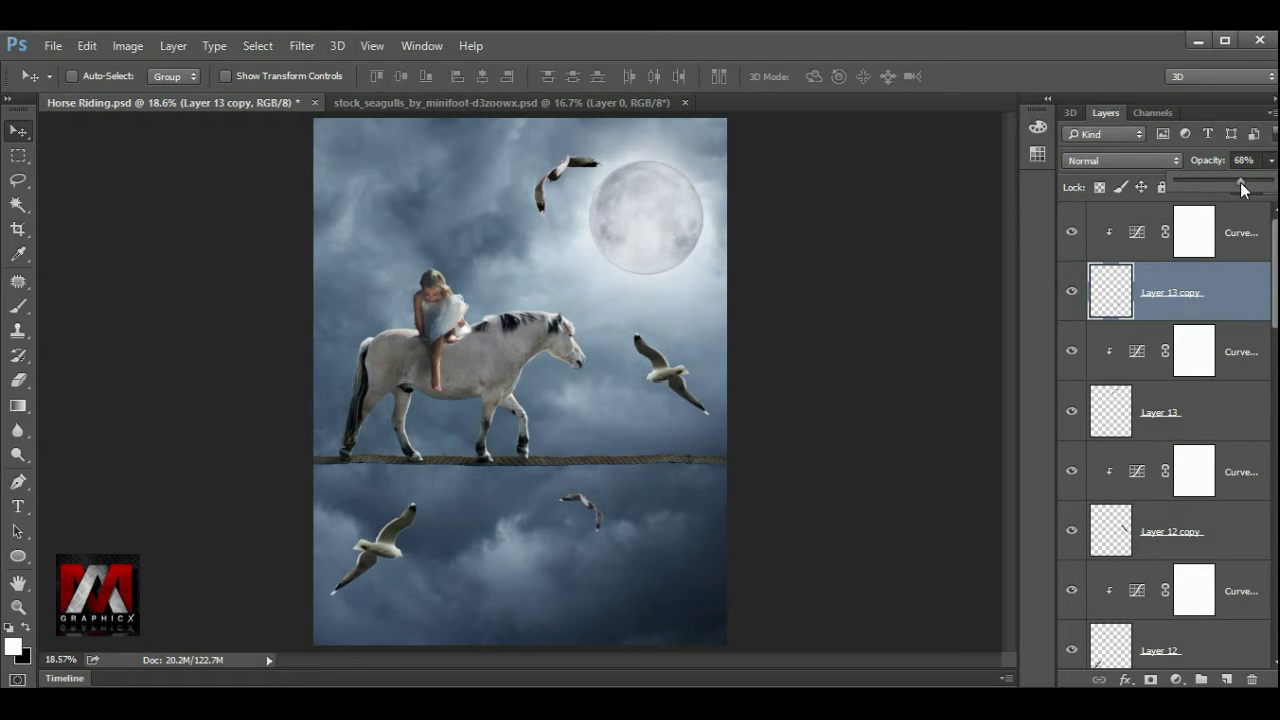
pyautogui.click(1194, 318)
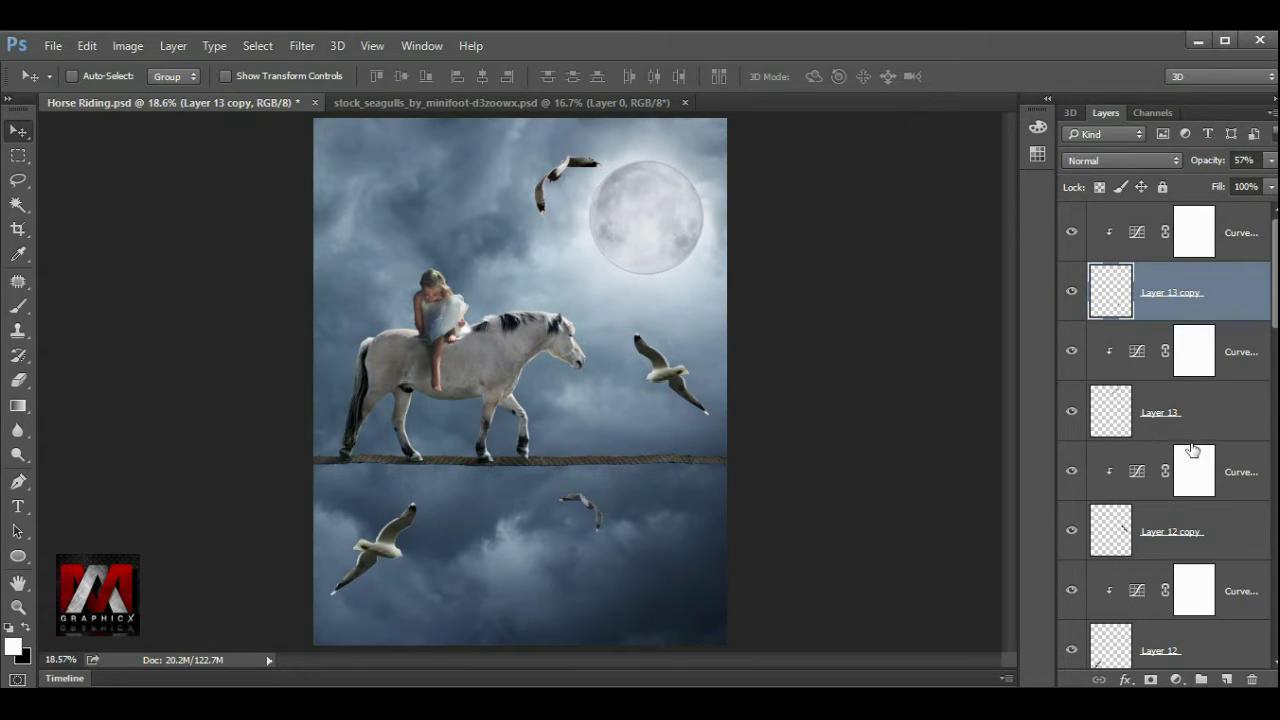
pyautogui.click(1205, 398)
pyautogui.scroll(-3, 1160, 400)
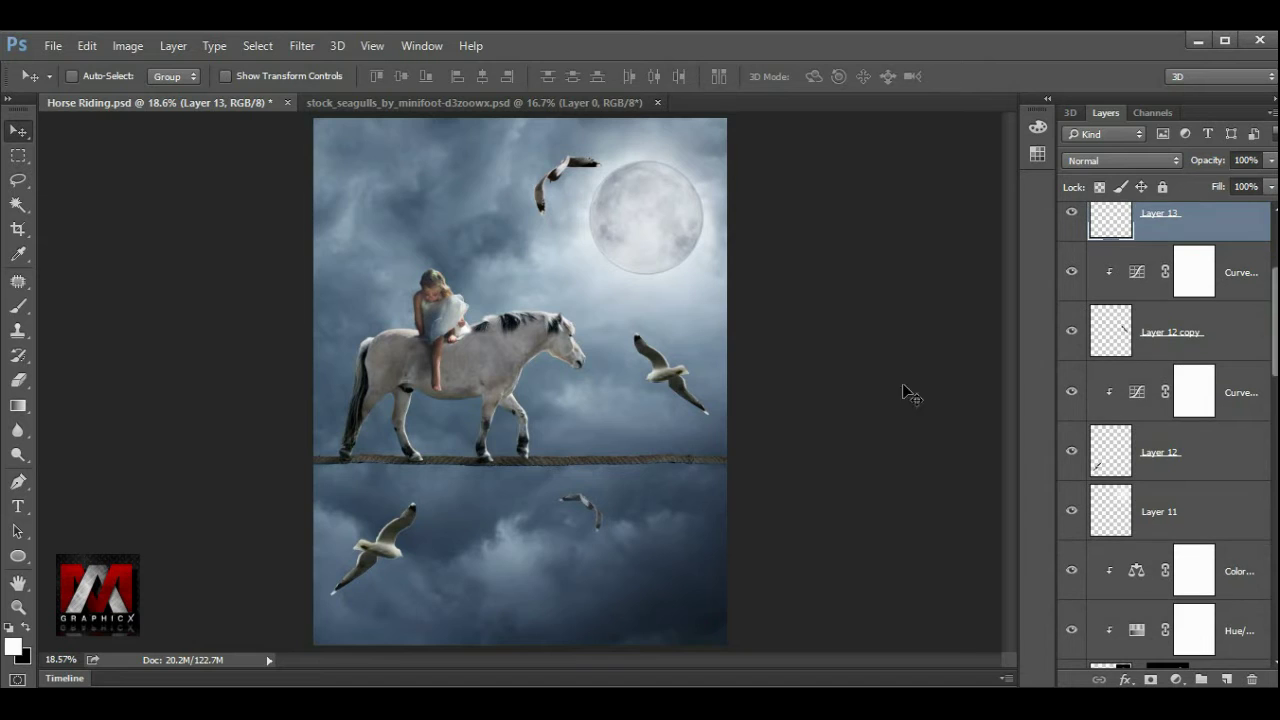
pyautogui.hotkey('ctrl', '-')
pyautogui.hotkey('ctrl', '-')
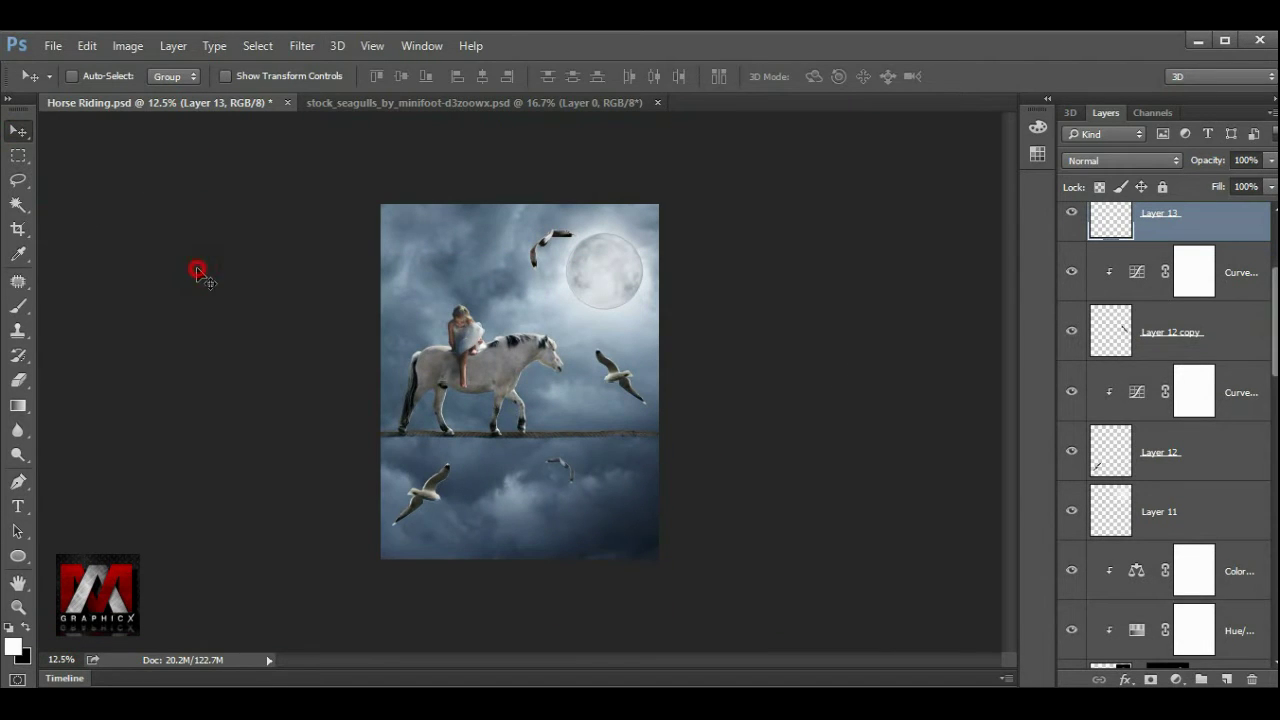
pyautogui.scroll(-5, 1185, 585)
pyautogui.scroll(-5, 1185, 585)
pyautogui.scroll(-5, 1185, 585)
pyautogui.click(1262, 398)
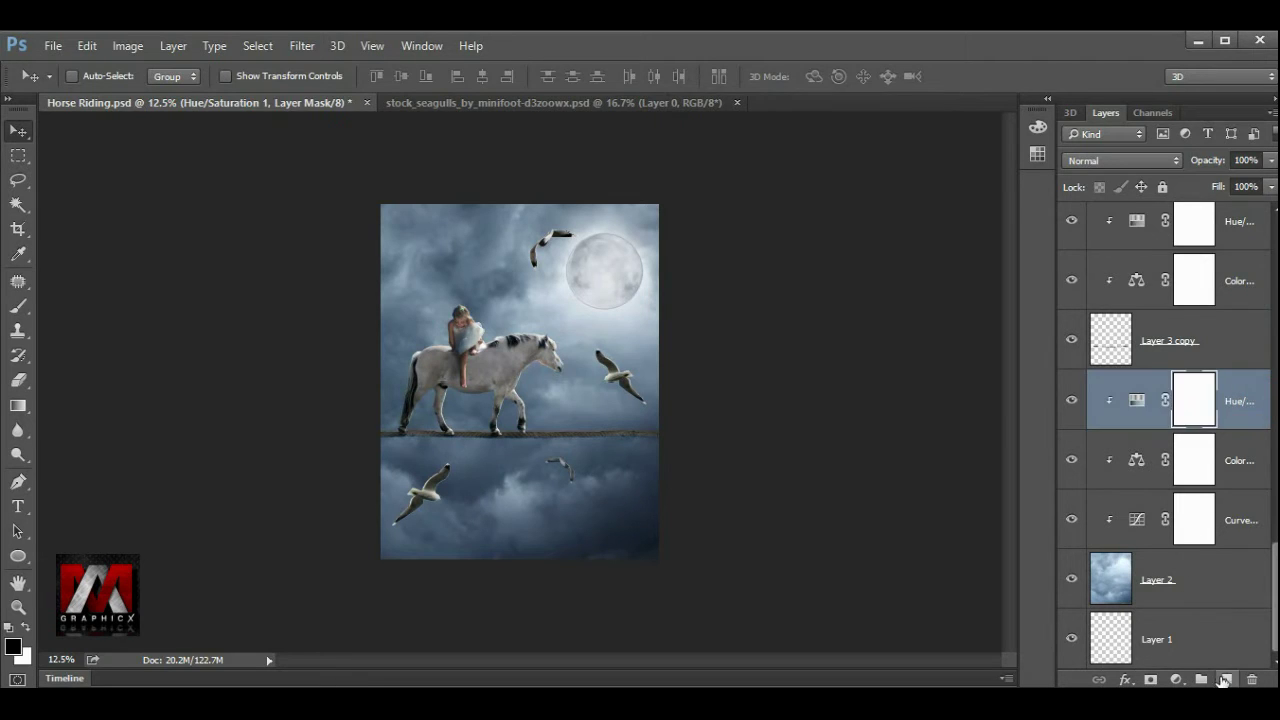
pyautogui.click(1226, 679)
pyautogui.click(17, 309)
pyautogui.click(96, 78)
pyautogui.click(396, 76)
pyautogui.click(400, 94)
pyautogui.press(']')
pyautogui.press(']')
pyautogui.press(']')
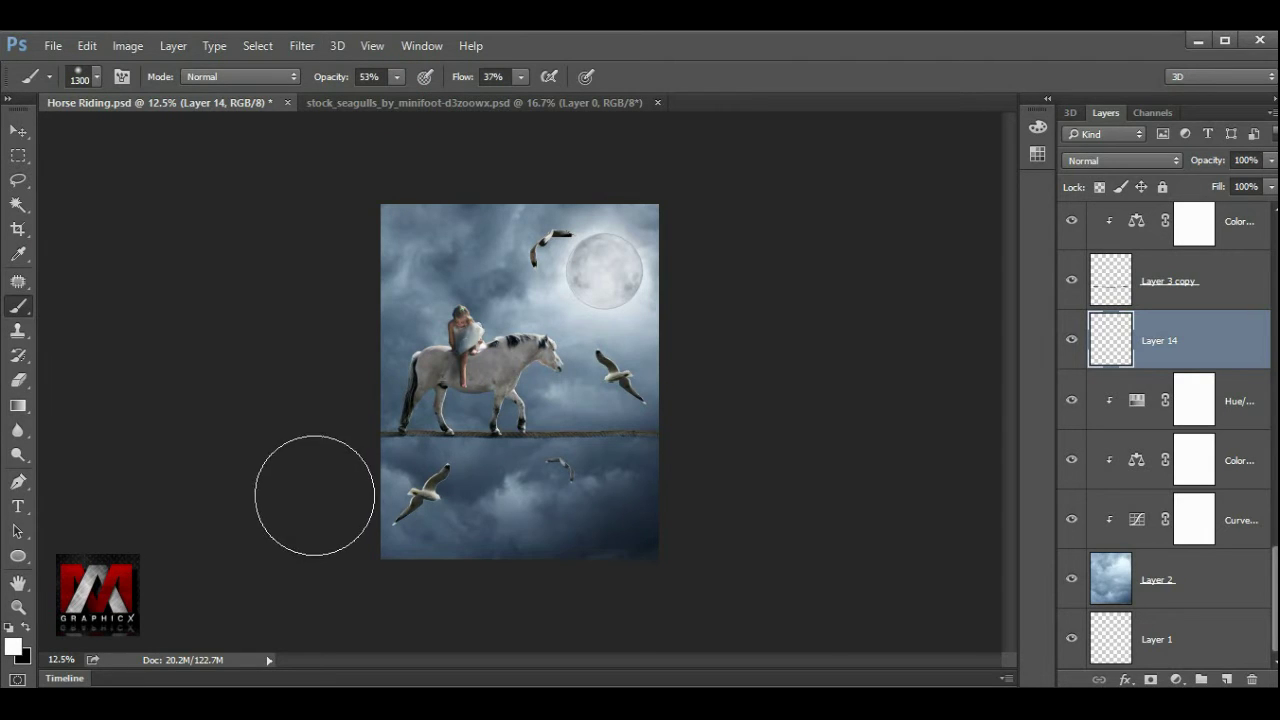
pyautogui.moveTo(443, 543); pyautogui.dragTo(540, 554)
pyautogui.press('x')
pyautogui.hotkey('ctrl', 'z')
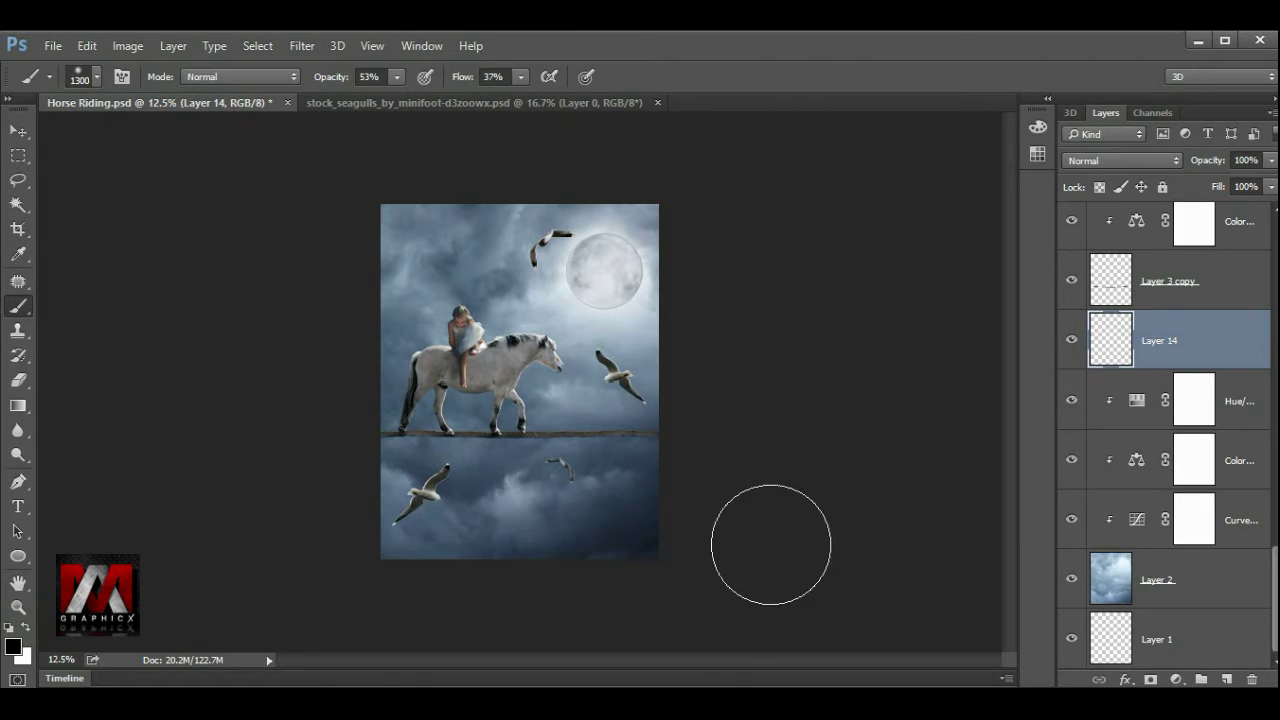
pyautogui.click(18, 131)
pyautogui.click(1176, 679)
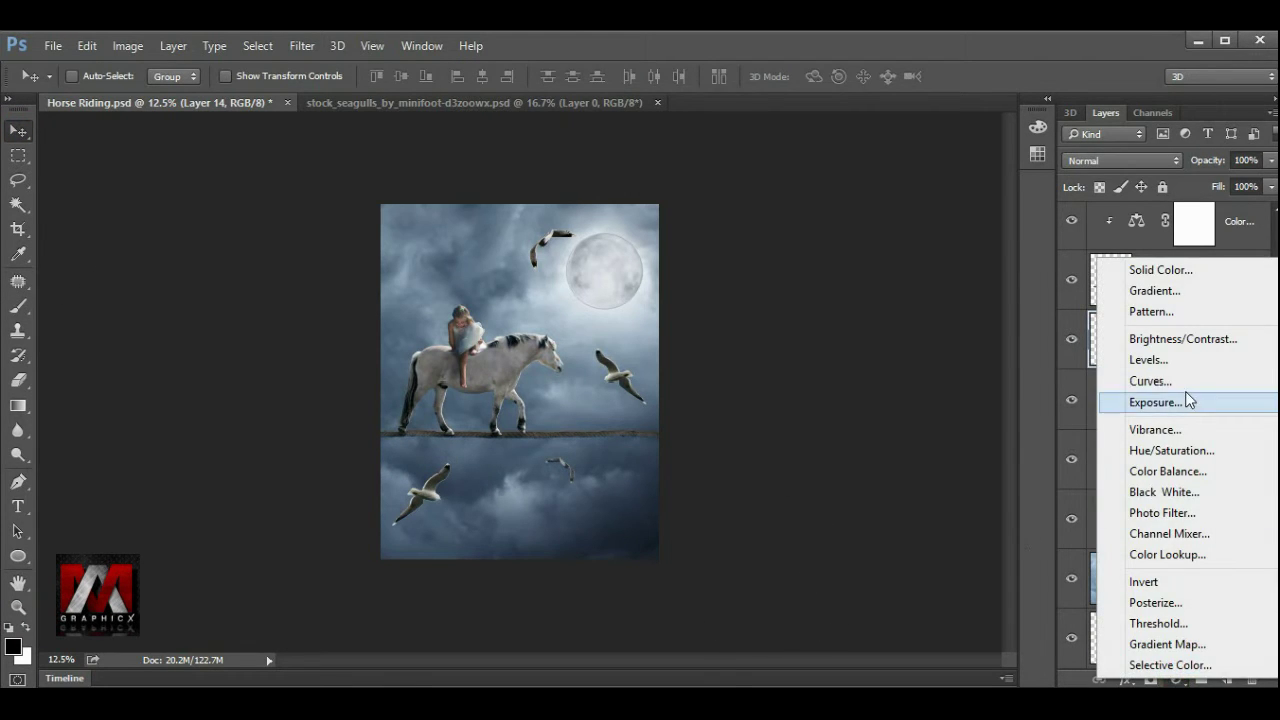
pyautogui.click(1155, 290)
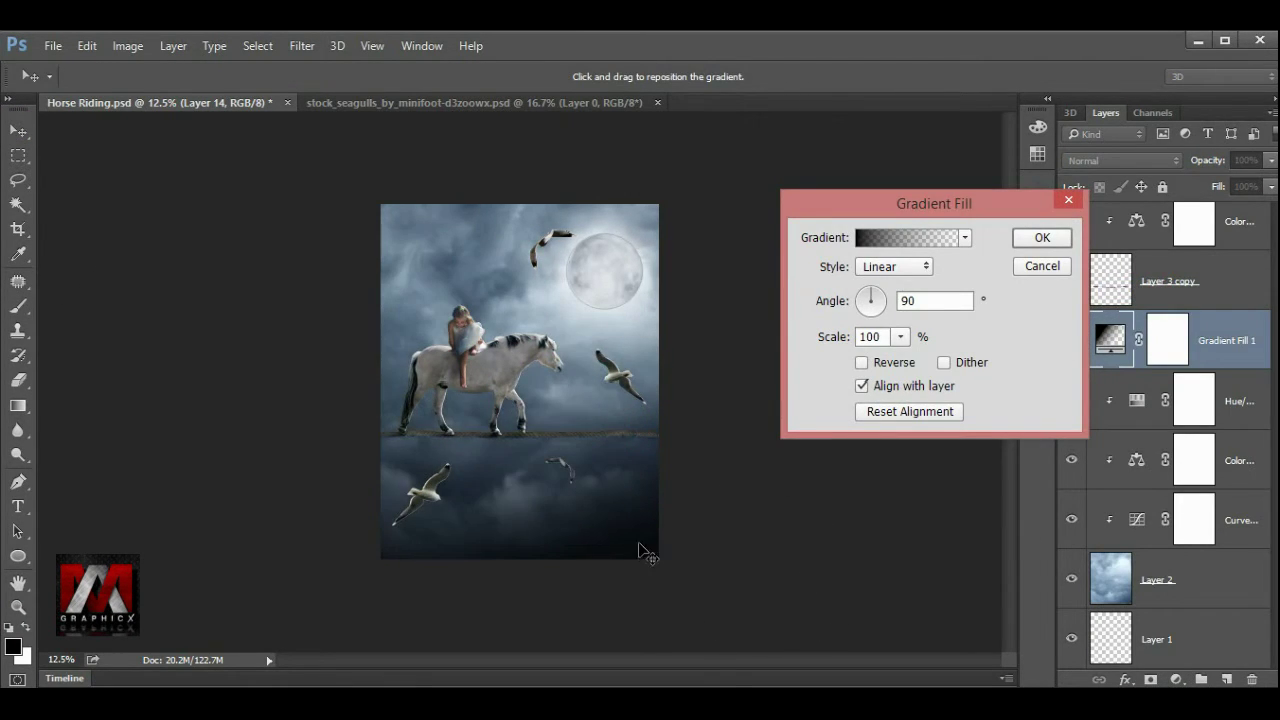
pyautogui.click(1042, 266)
pyautogui.click(1217, 340)
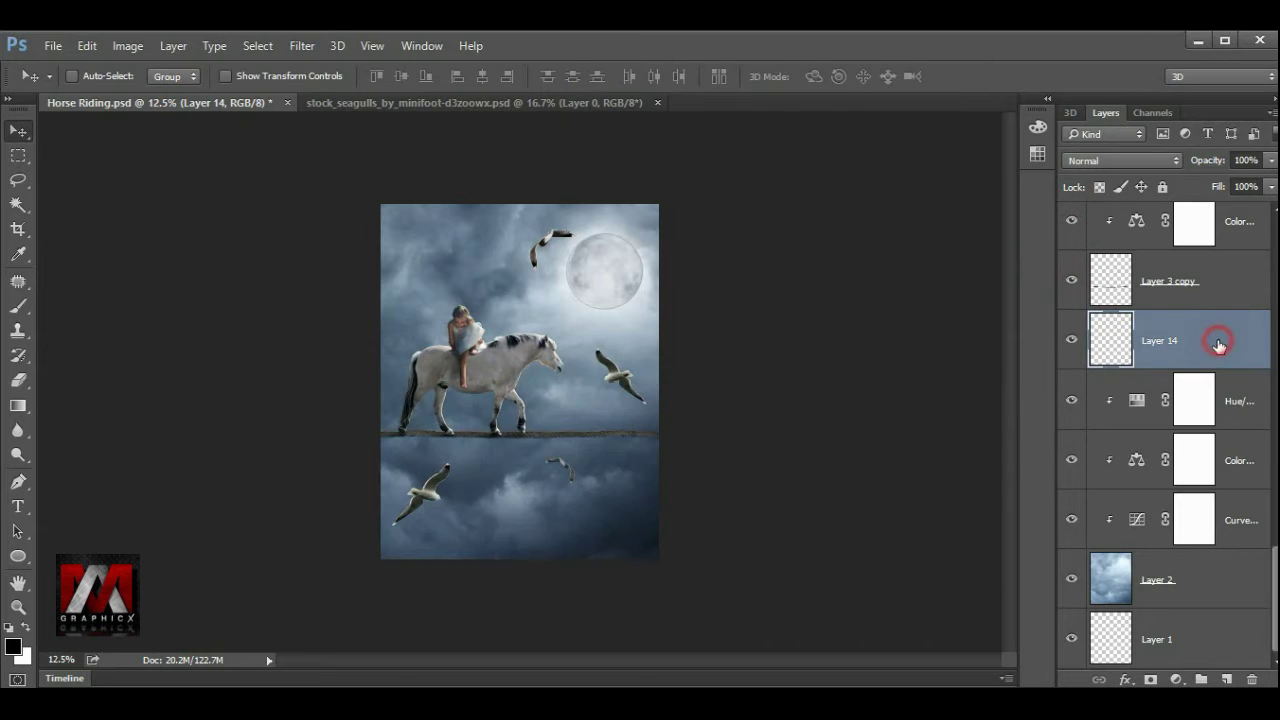
pyautogui.click(1160, 341)
pyautogui.click(1230, 400)
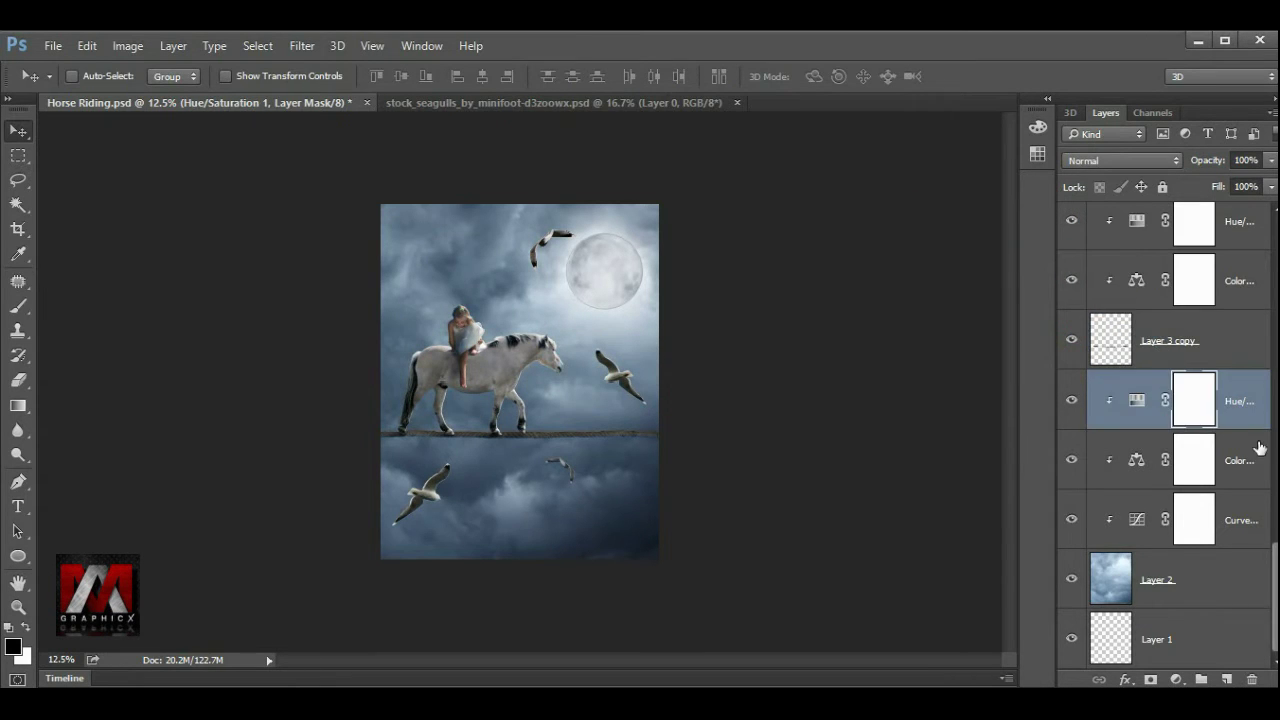
pyautogui.scroll(5, 1257, 443)
pyautogui.scroll(5, 1250, 400)
pyautogui.click(1240, 232)
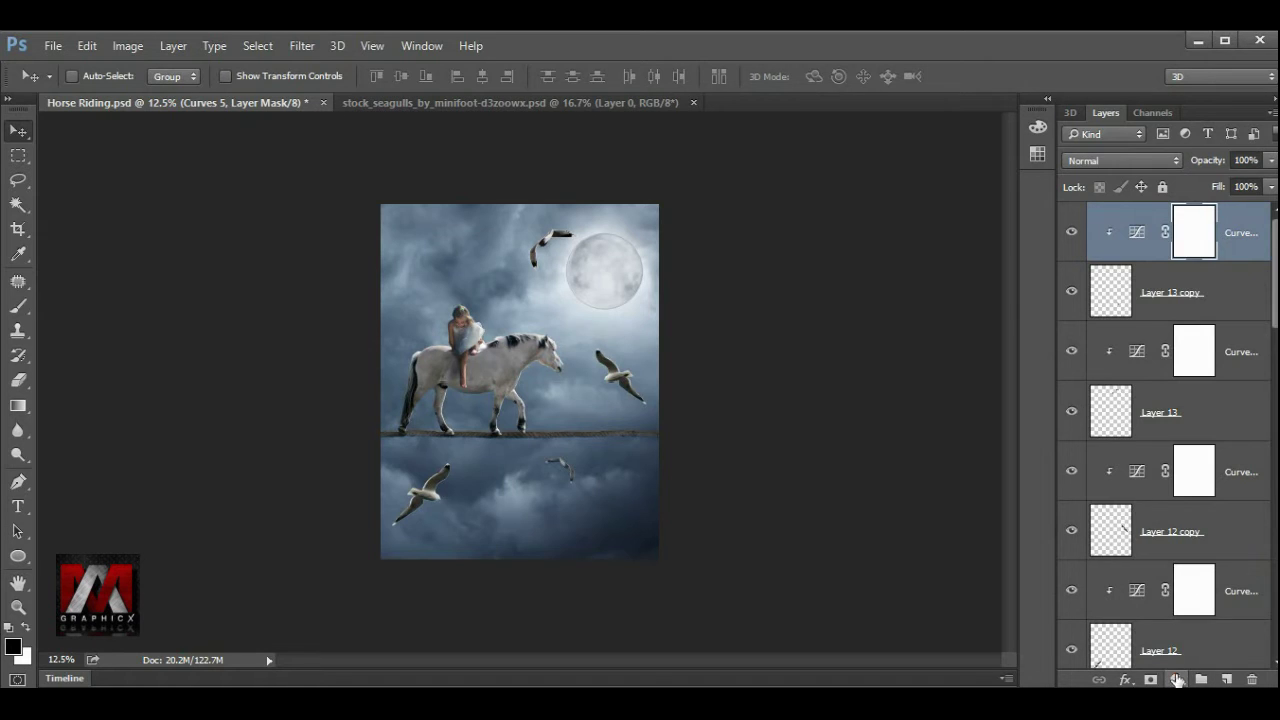
# - Add a Gradient Fill layer that darkens the image bottom and blend it in Soft Light
pyautogui.click(1176, 679)
pyautogui.click(1137, 286)
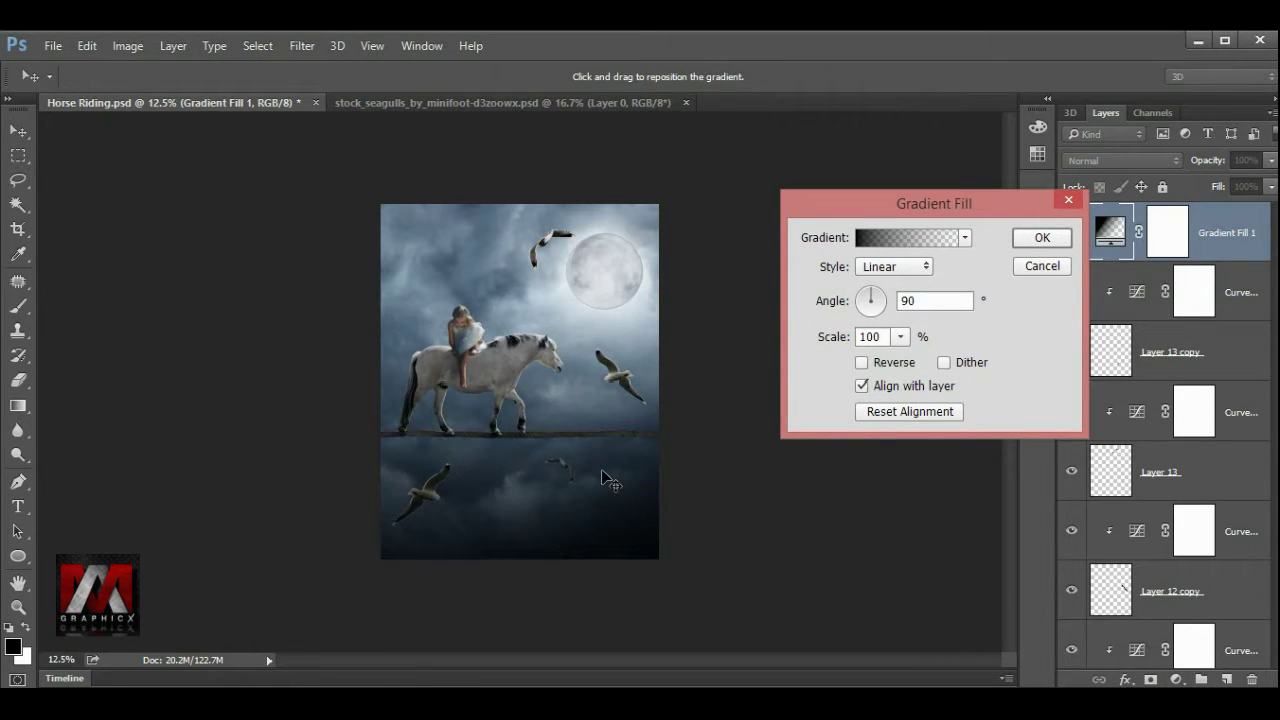
pyautogui.moveTo(566, 456)
pyautogui.mouseDown()
pyautogui.moveTo(564, 482)
pyautogui.moveTo(576, 420)
pyautogui.mouseUp()
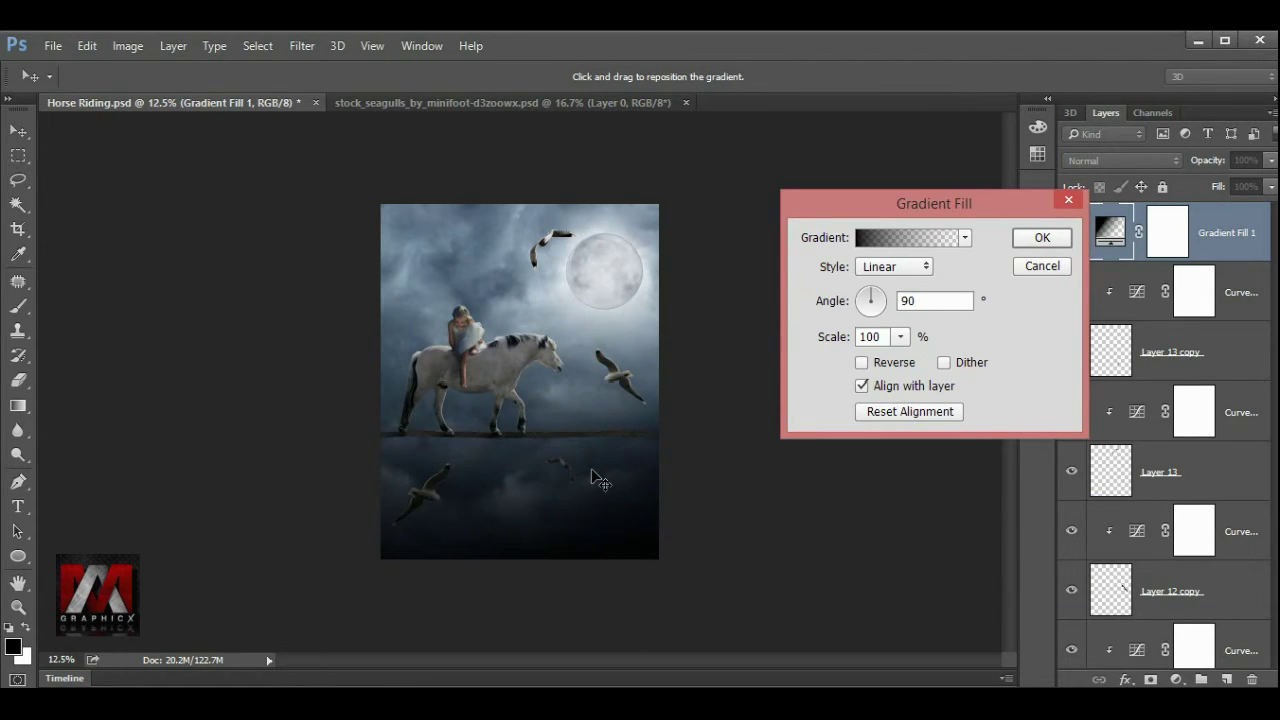
pyautogui.click(1045, 240)
pyautogui.click(1107, 162)
pyautogui.click(1090, 362)
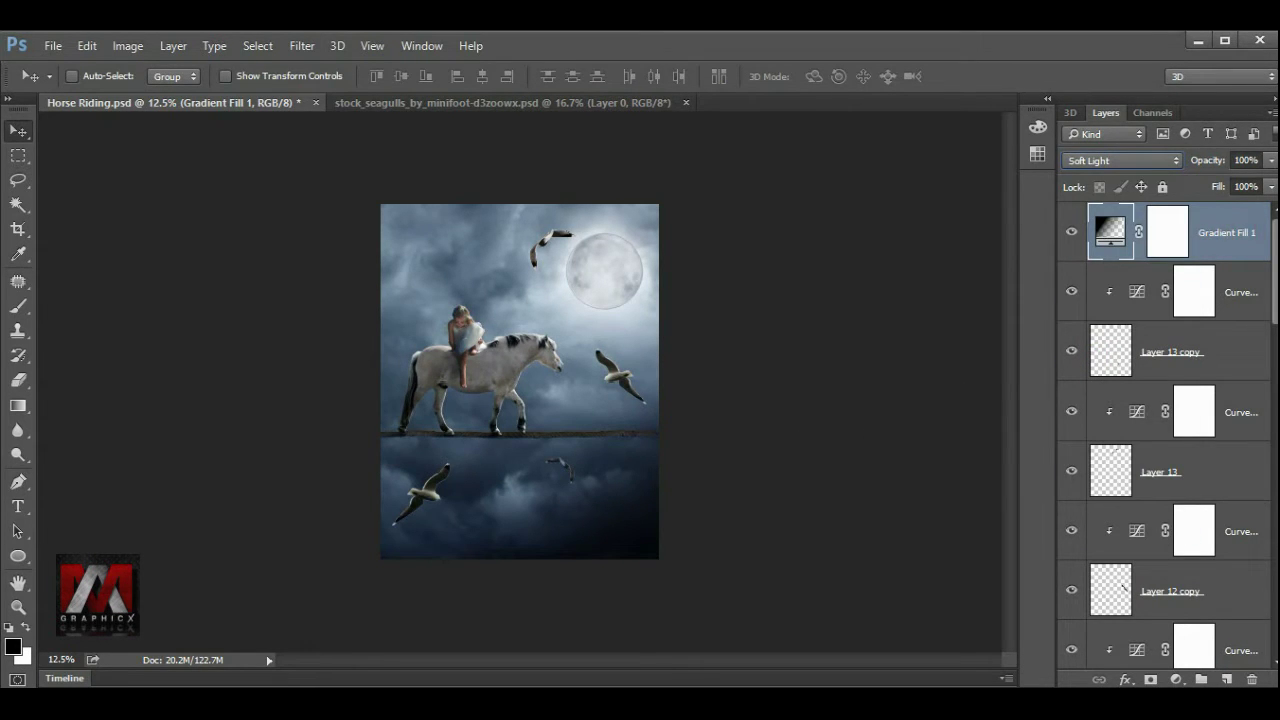
# - Turn off layer auto-select, keep Gradient Fill 1 selected, then stamp all visible layers into Layer 14
pyautogui.click(1208, 268)
pyautogui.click(1206, 234)
pyautogui.click(1194, 283)
pyautogui.click(1211, 236)
pyautogui.click(1226, 289)
pyautogui.click(1206, 236)
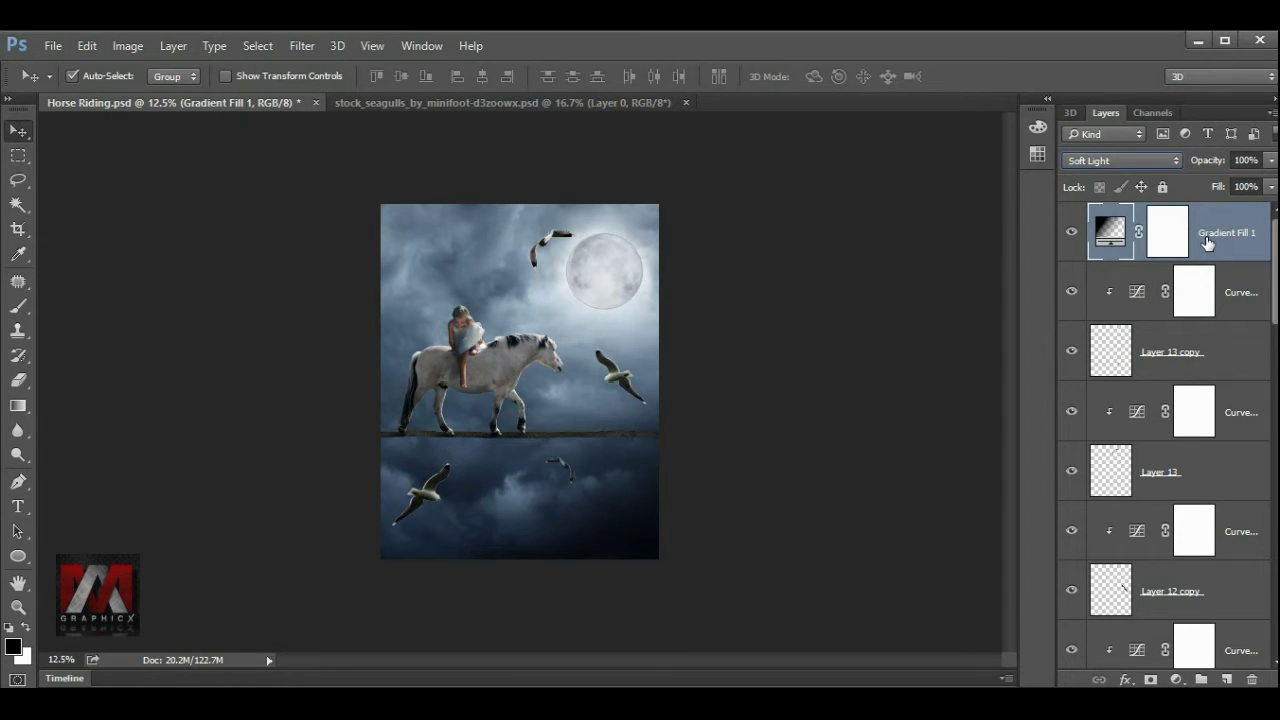
pyautogui.click(1248, 290)
pyautogui.click(1220, 246)
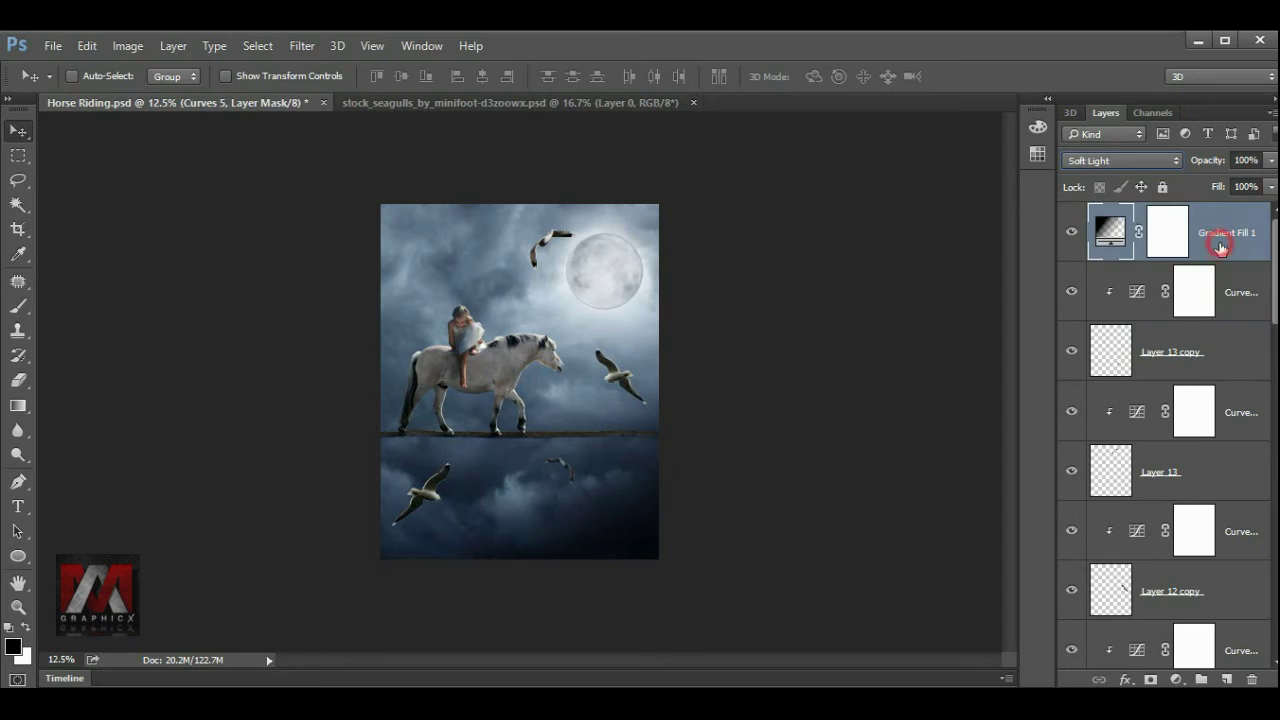
pyautogui.click(1244, 295)
pyautogui.click(1215, 248)
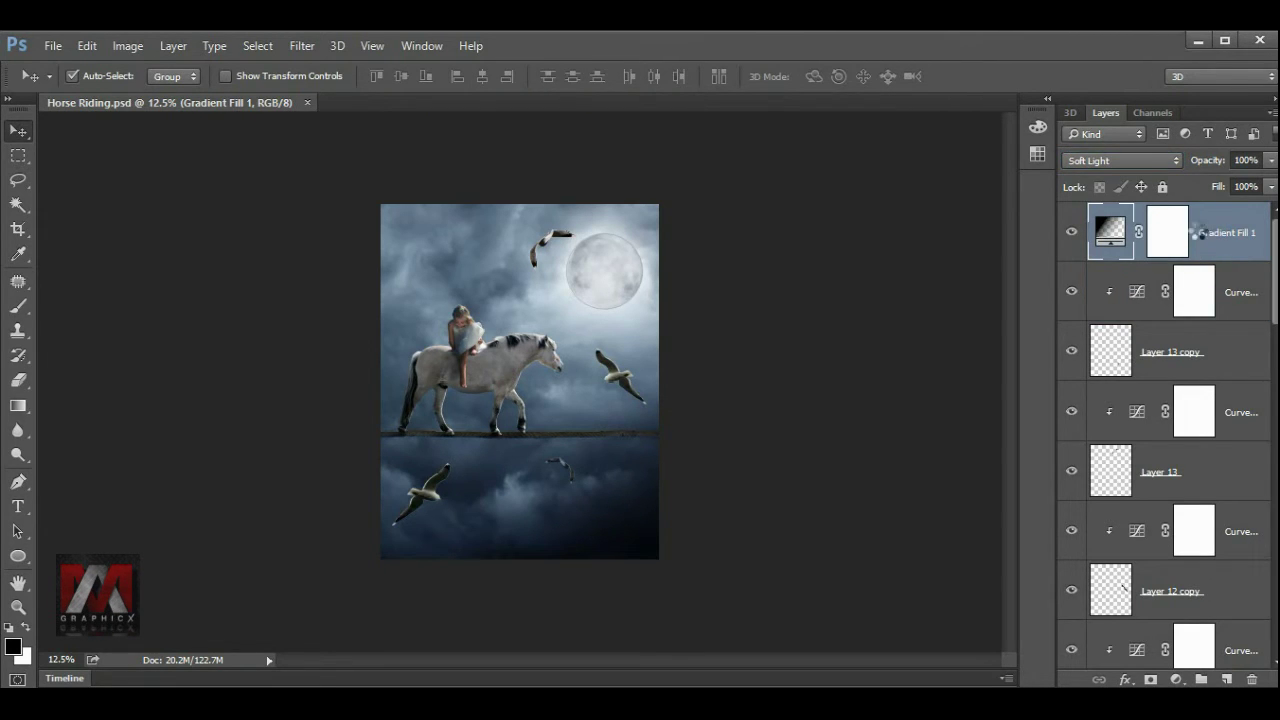
pyautogui.hotkey('ctrl', 'shift', 'alt', 'e')
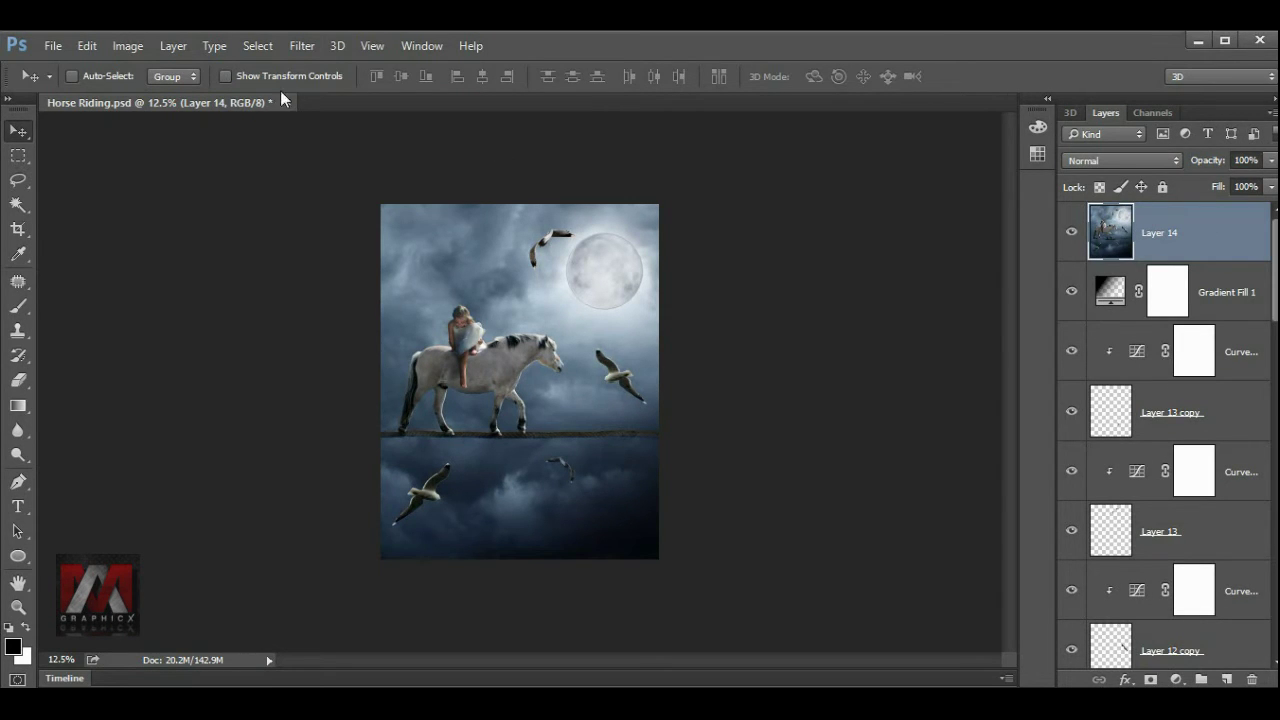
# - Launch Color Efex Pro 4 from the Nik Collection filters on the merged layer
pyautogui.click(313, 45)
pyautogui.click(368, 458)
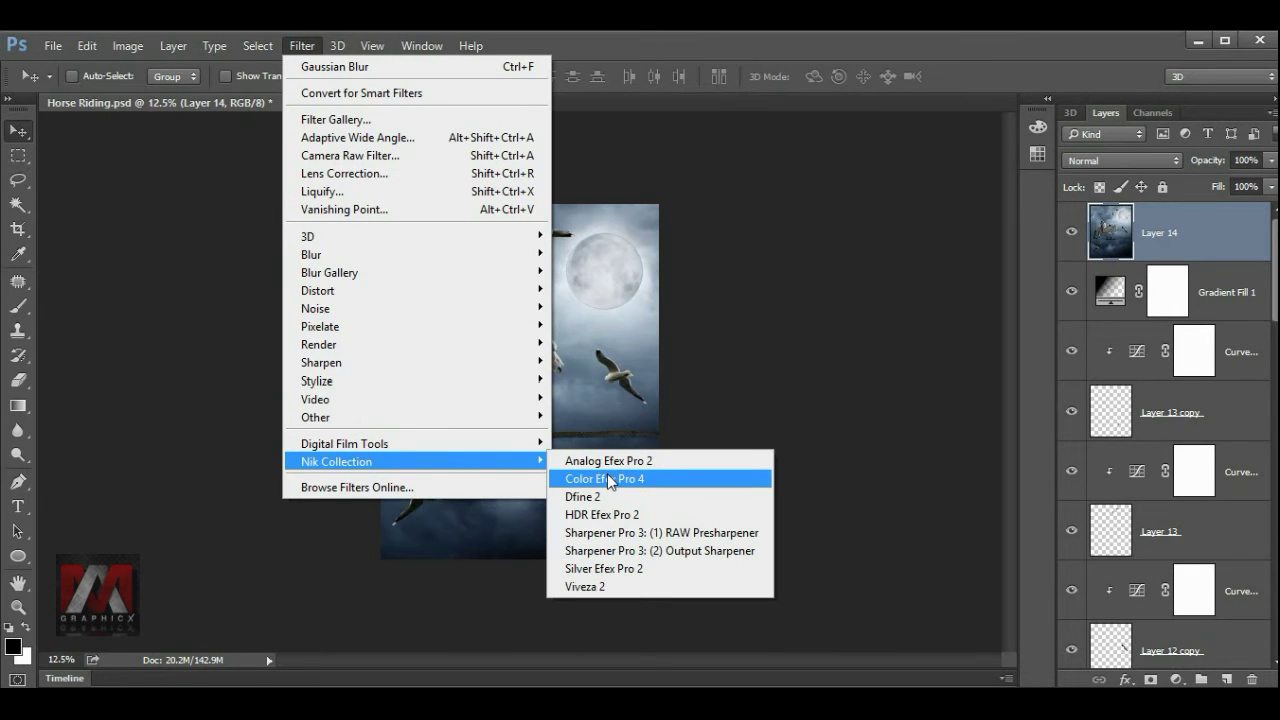
pyautogui.click(607, 479)
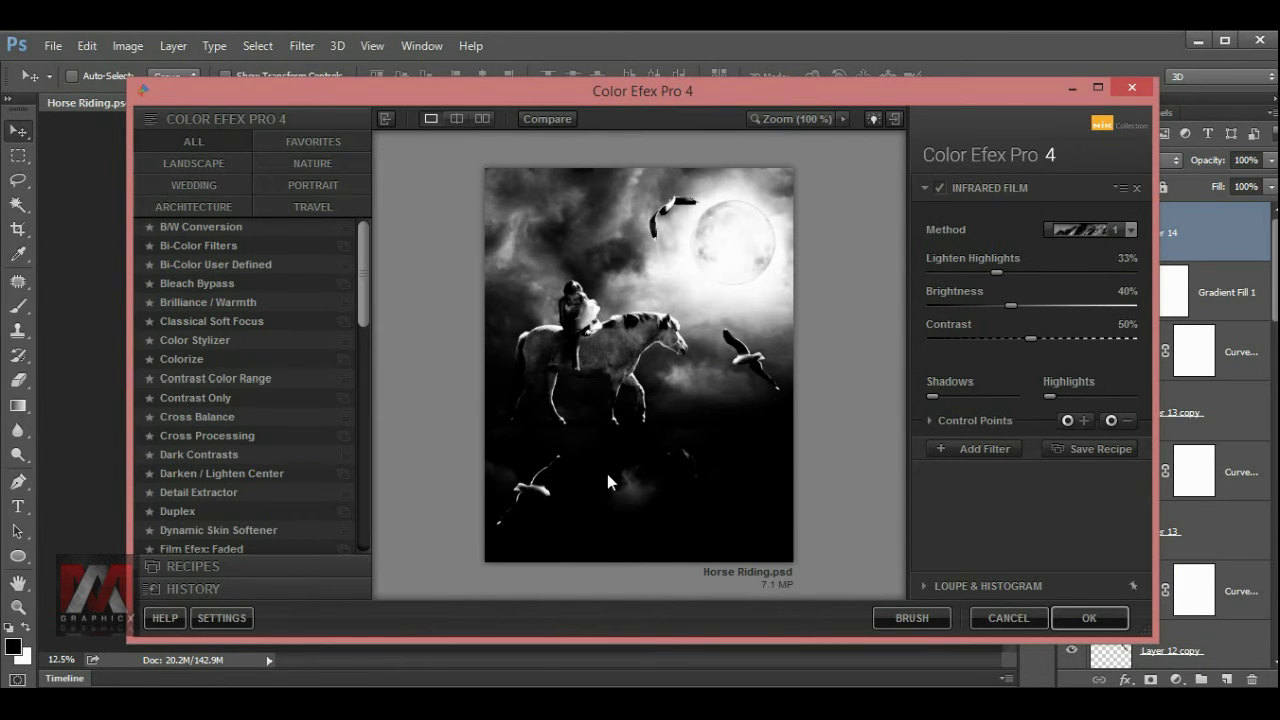
pyautogui.scroll(-1, 366, 297)
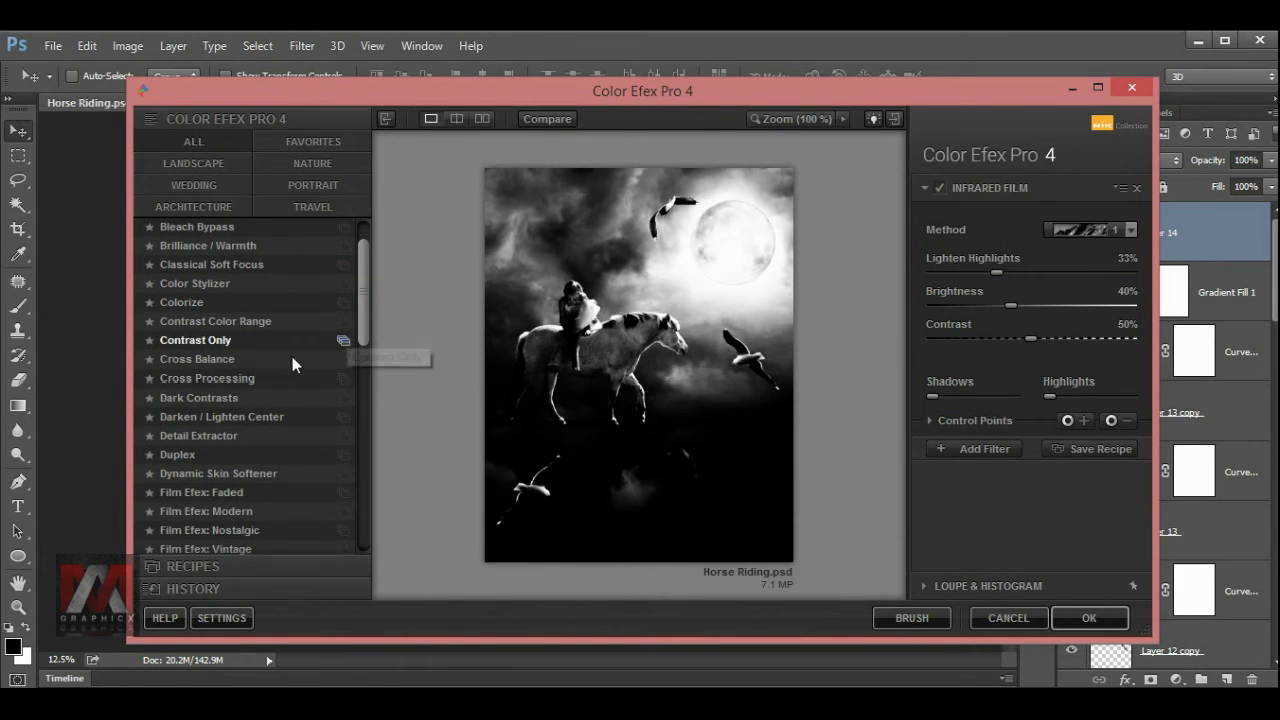
# - Apply Cross Processing with method B02 at 29% strength, then add a second filter slot
pyautogui.click(245, 379)
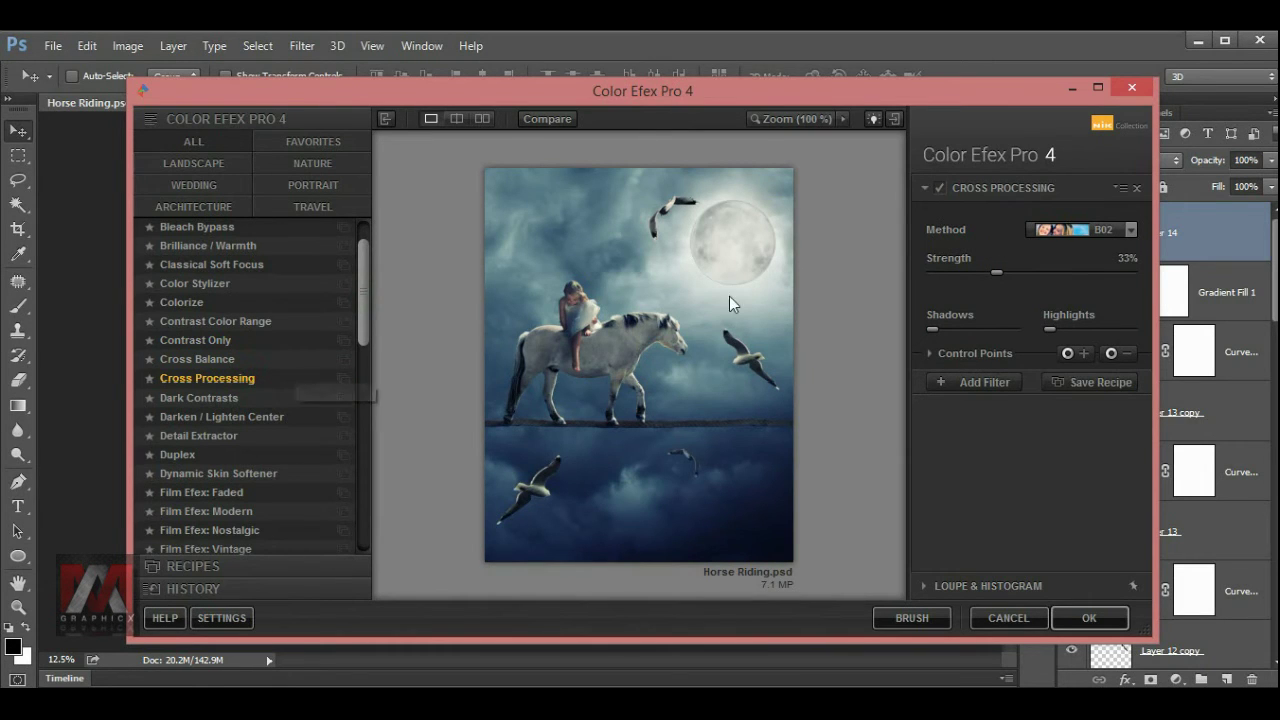
pyautogui.click(1104, 230)
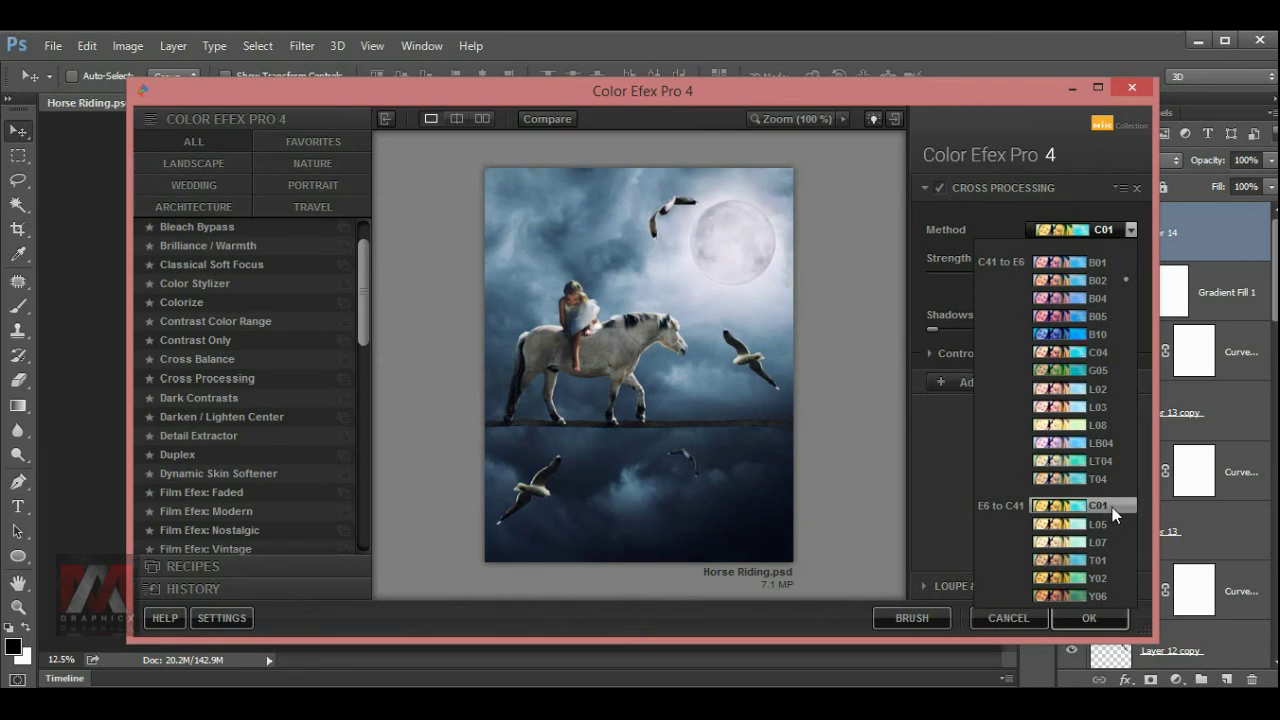
pyautogui.click(1096, 283)
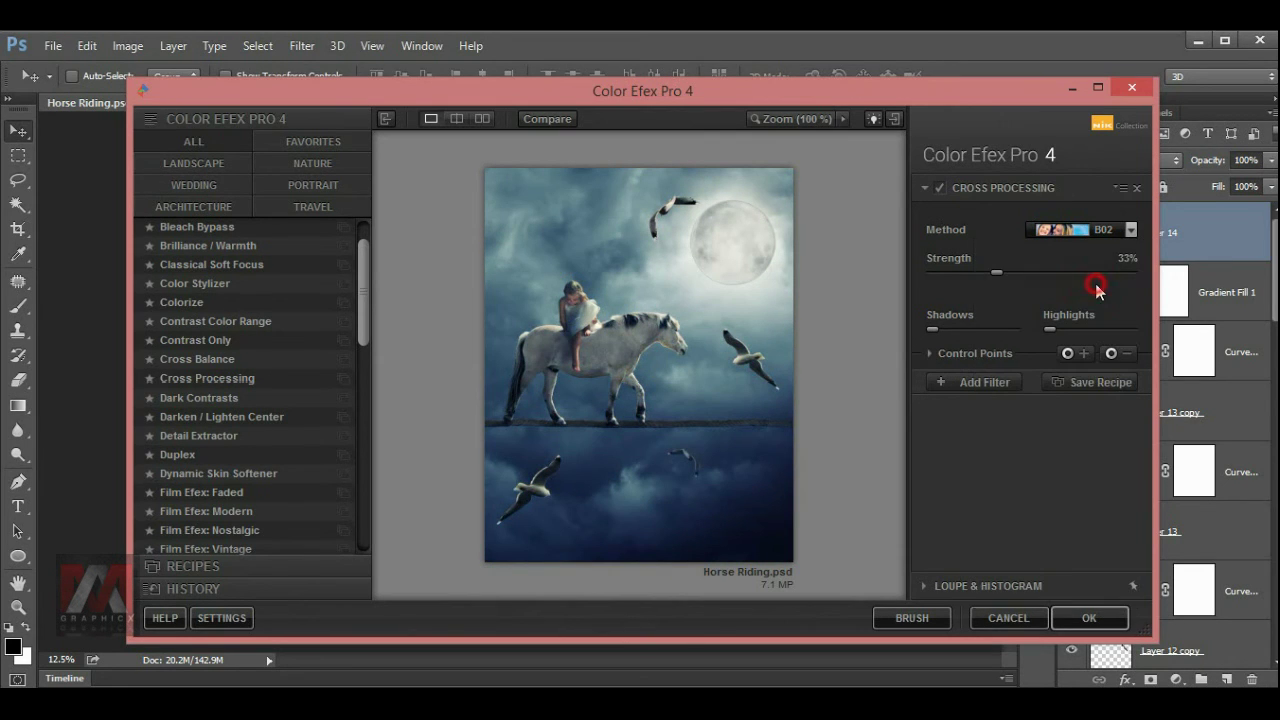
pyautogui.moveTo(995, 271); pyautogui.dragTo(988, 271)
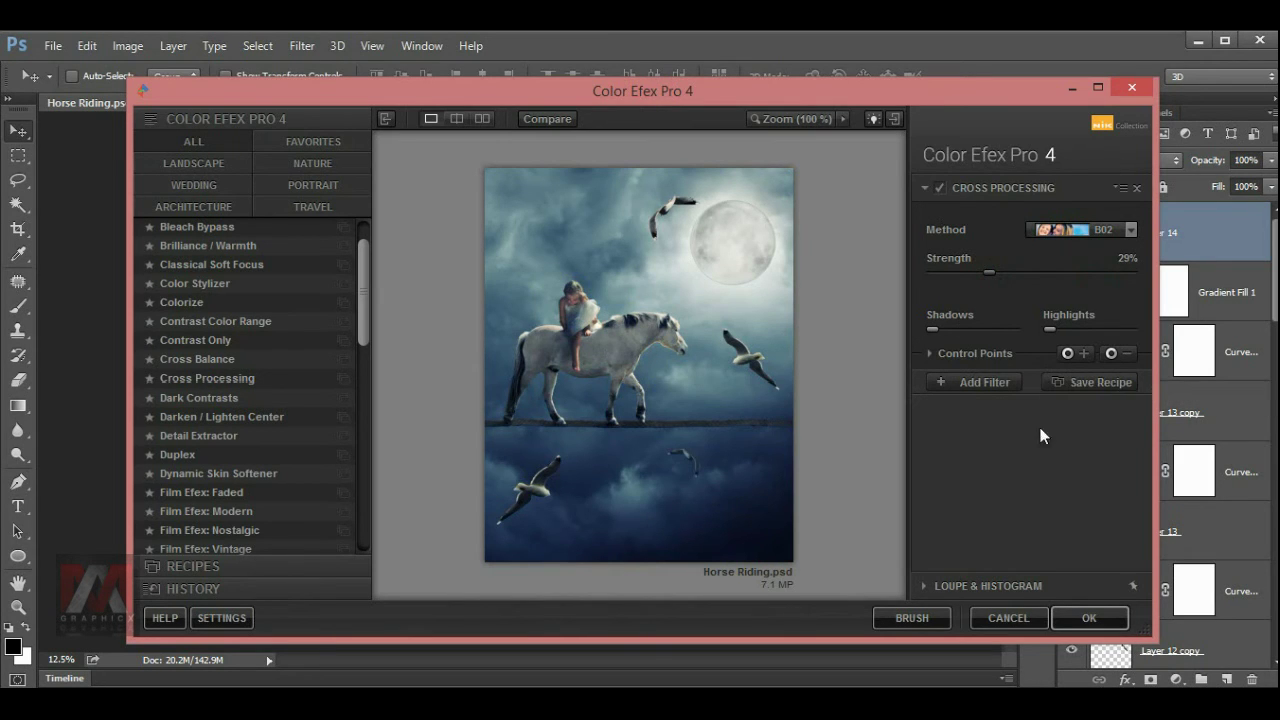
pyautogui.click(991, 383)
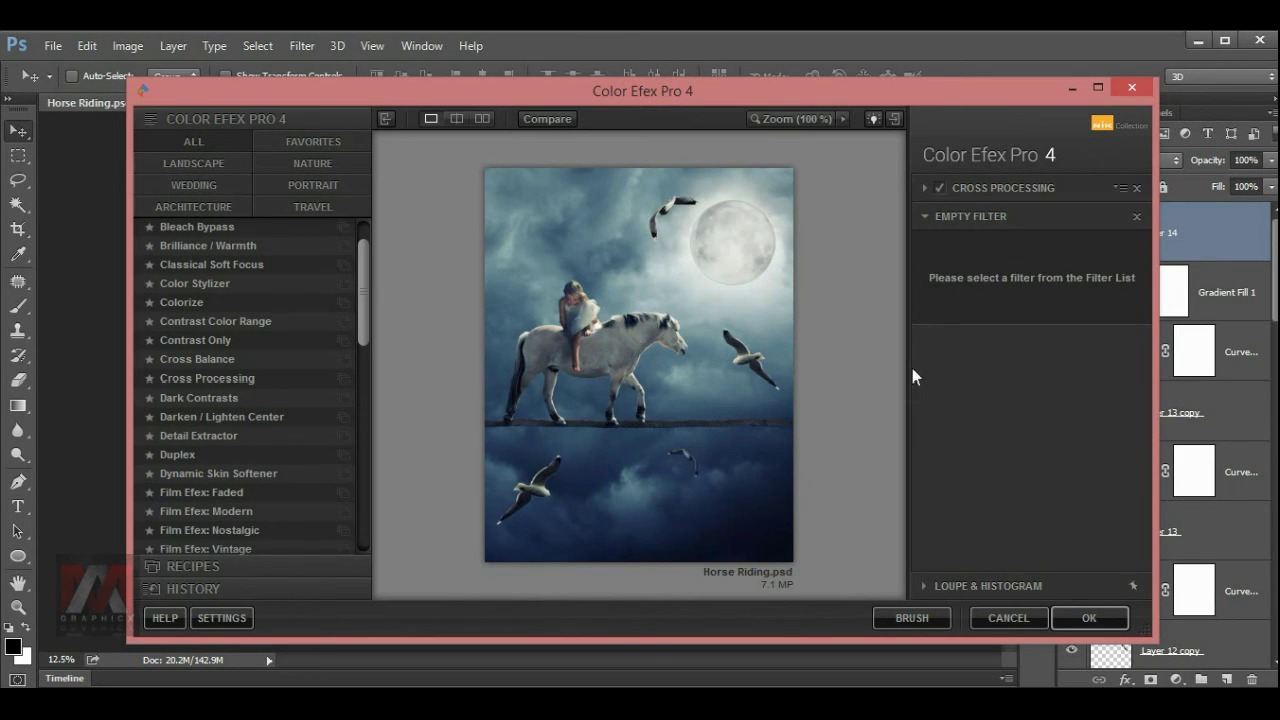
# - Make the second filter Cross Processing with method LT04 at 15% strength, then apply it to Photoshop
pyautogui.click(212, 382)
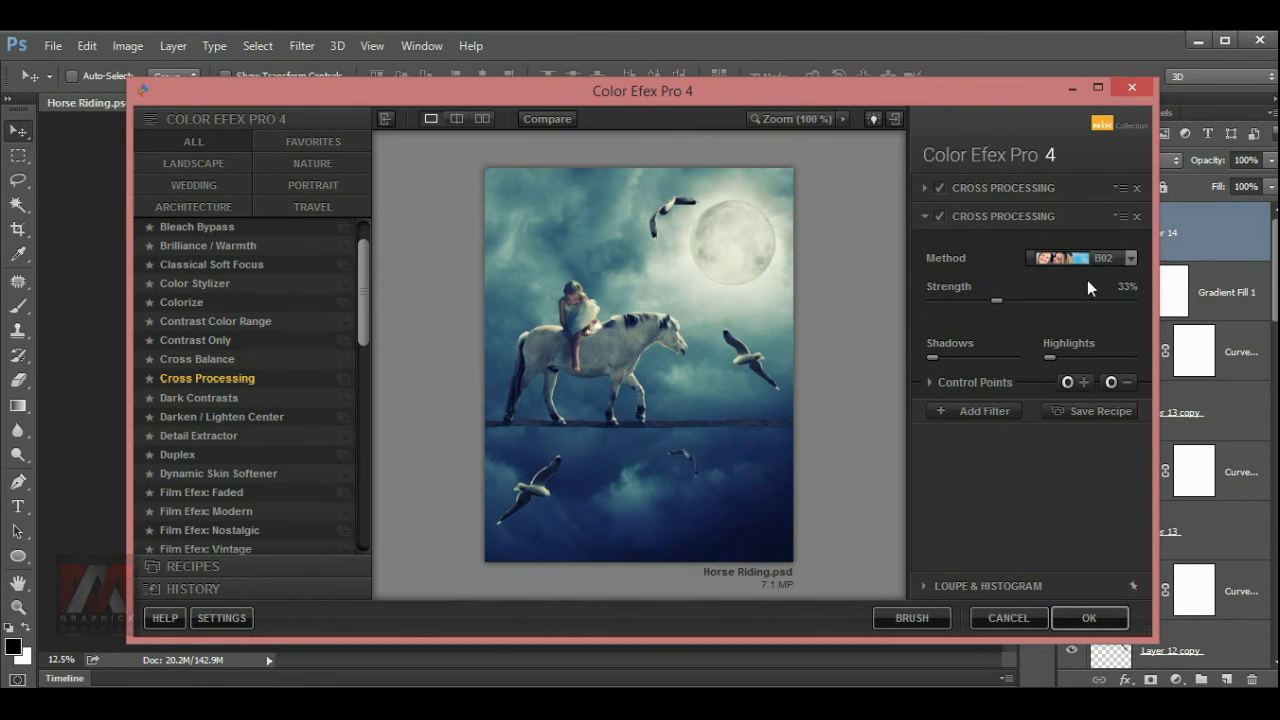
pyautogui.click(1096, 260)
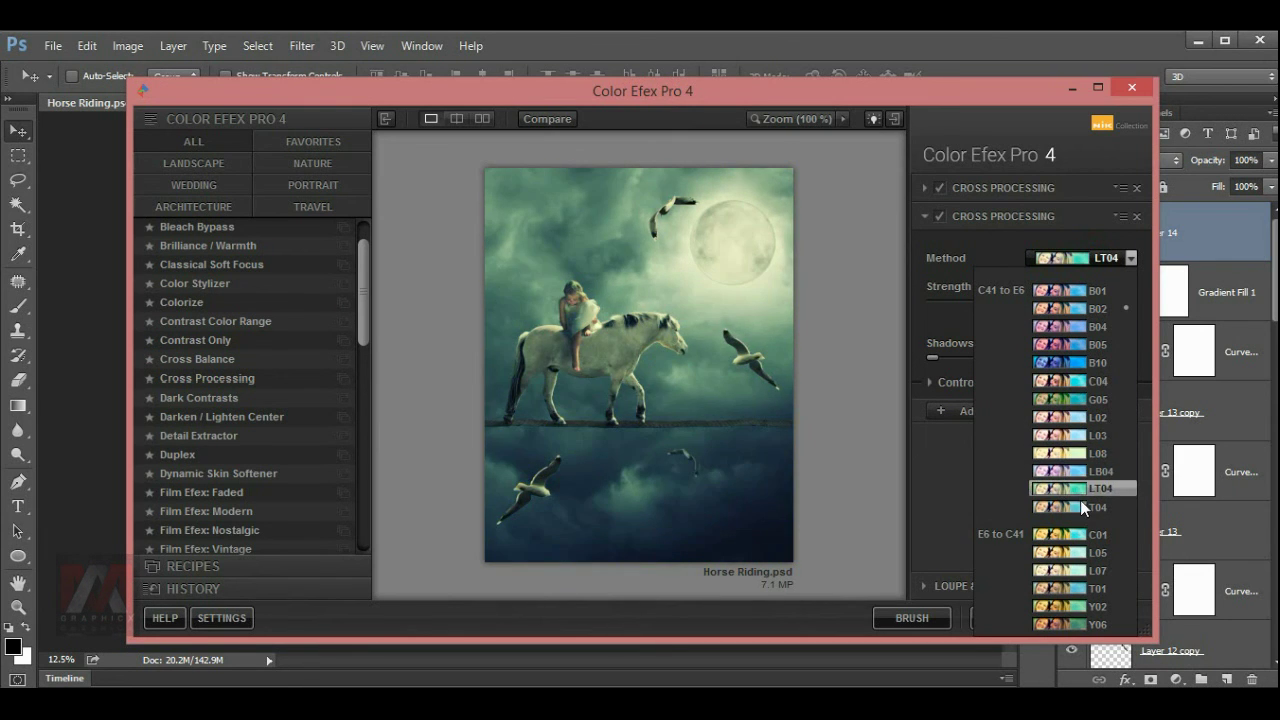
pyautogui.click(1079, 489)
pyautogui.click(996, 302)
pyautogui.moveTo(959, 301); pyautogui.dragTo(960, 300)
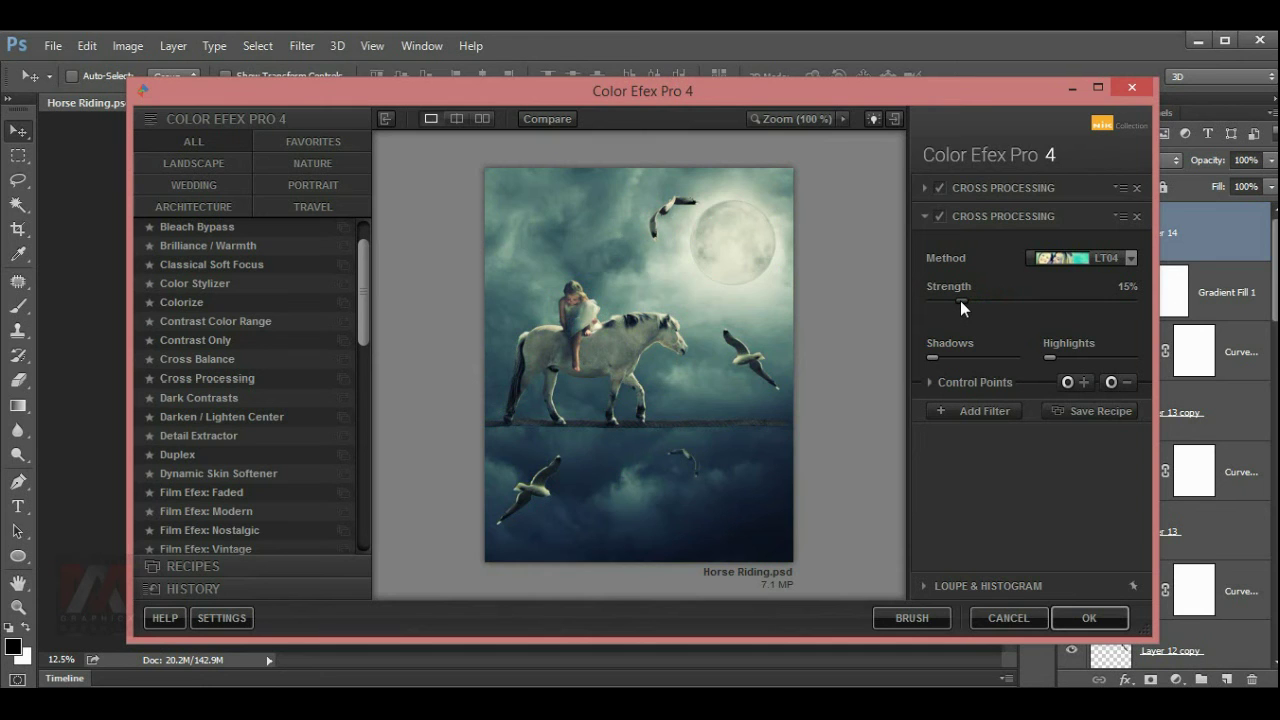
pyautogui.click(1073, 610)
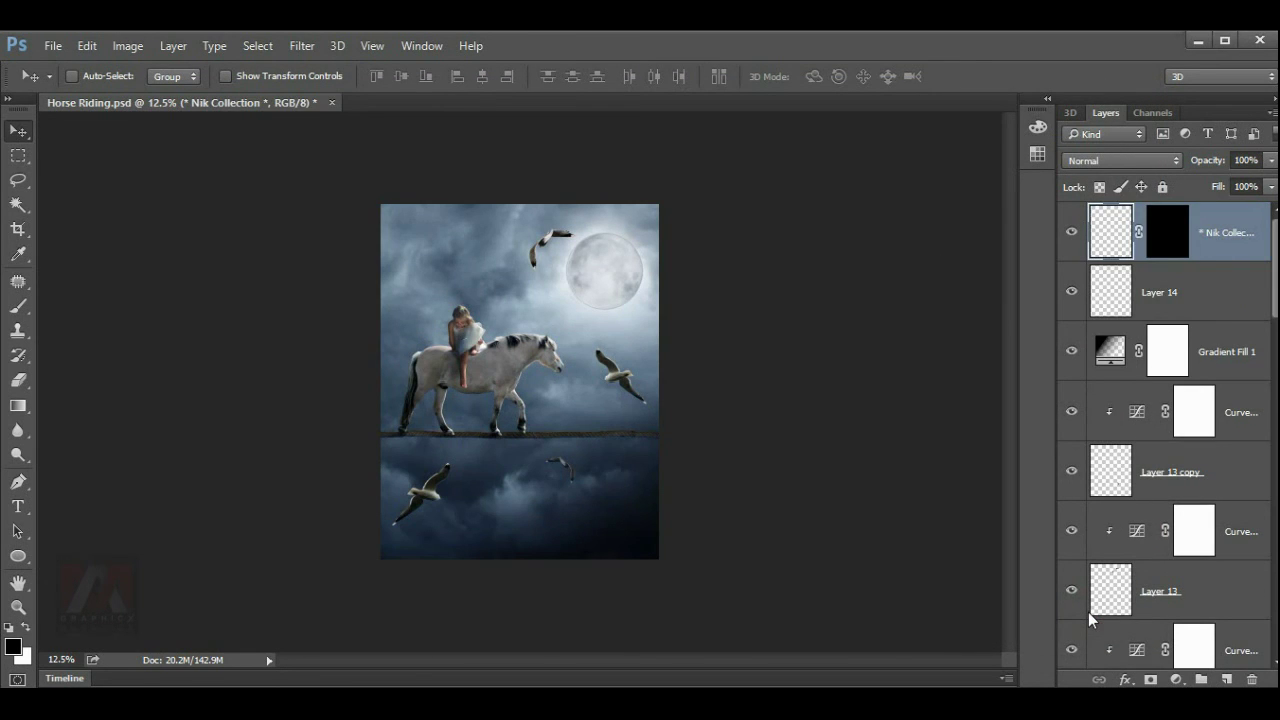